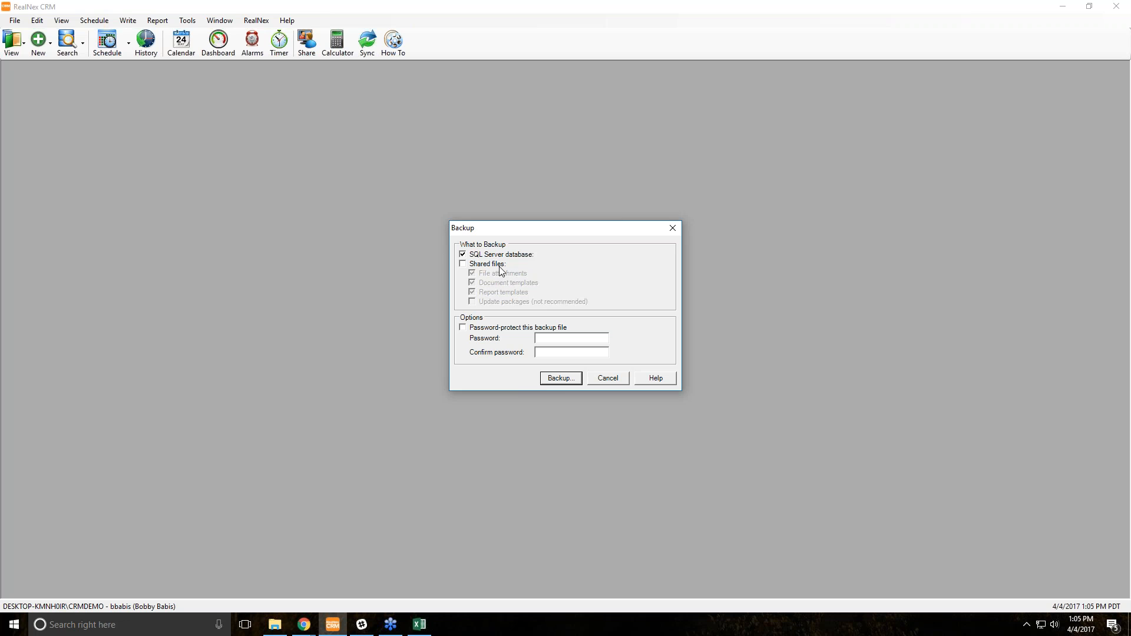
# Back up only the SQL Server database, leaving shared files and password protection off
pyautogui.click(560, 382)
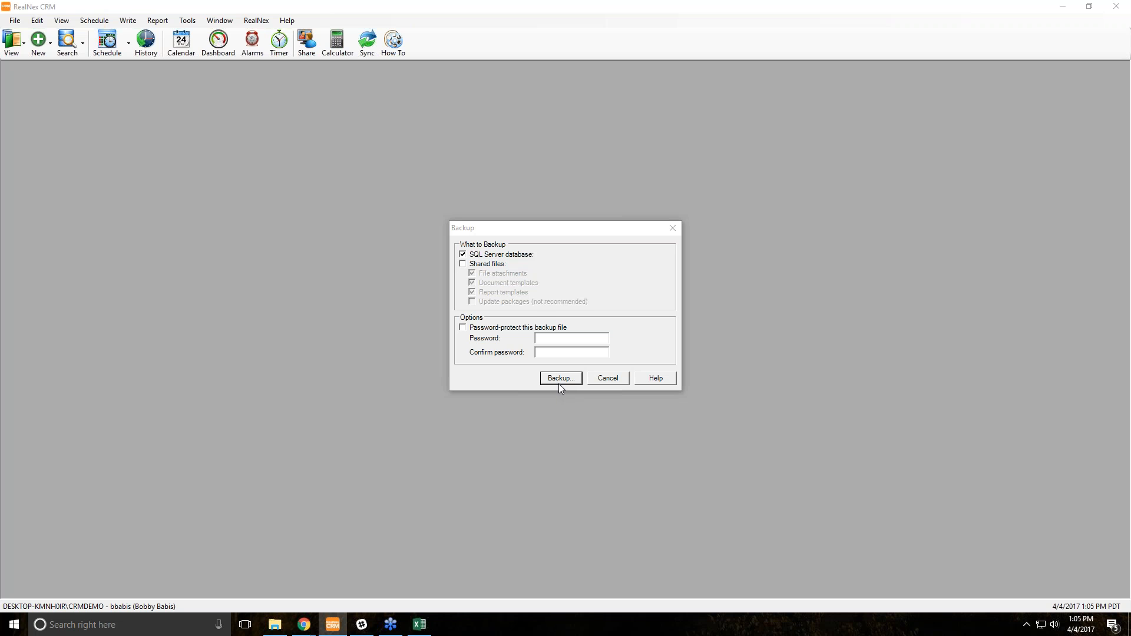
pyautogui.click(559, 378)
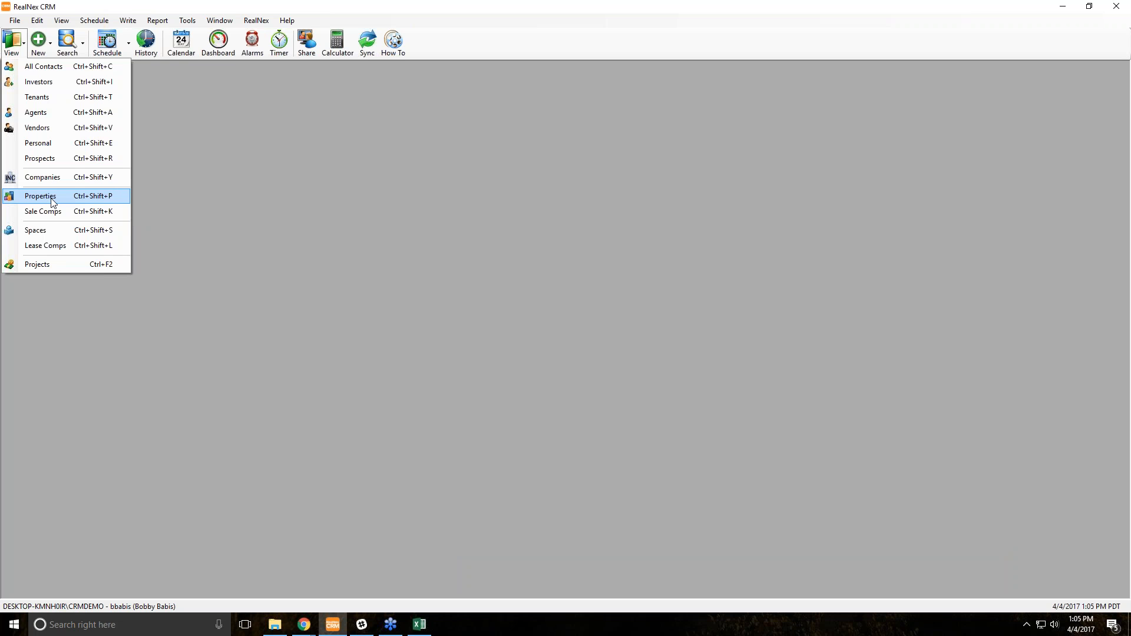
# Open the Properties records and start a Global Replace on the Import record field
pyautogui.click(53, 201)
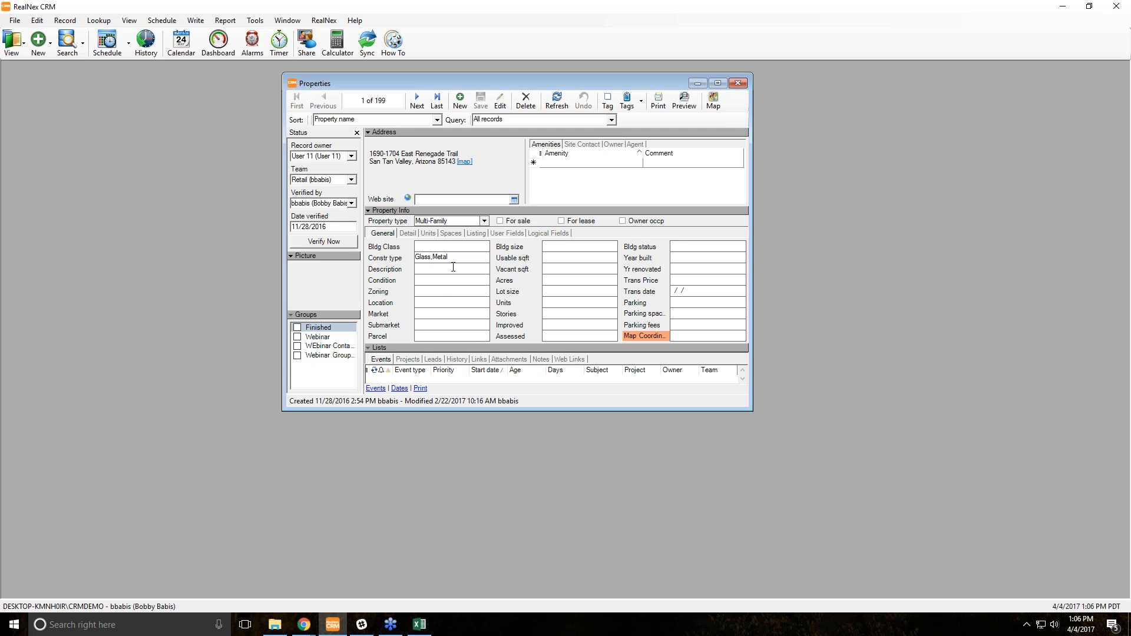
pyautogui.click(98, 22)
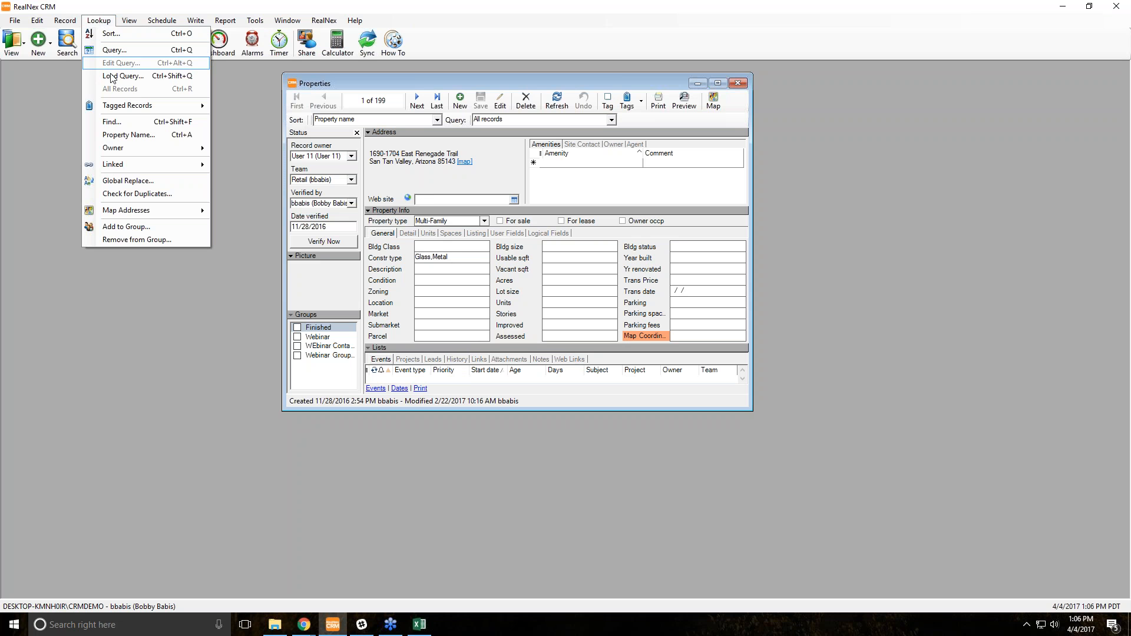
pyautogui.click(136, 184)
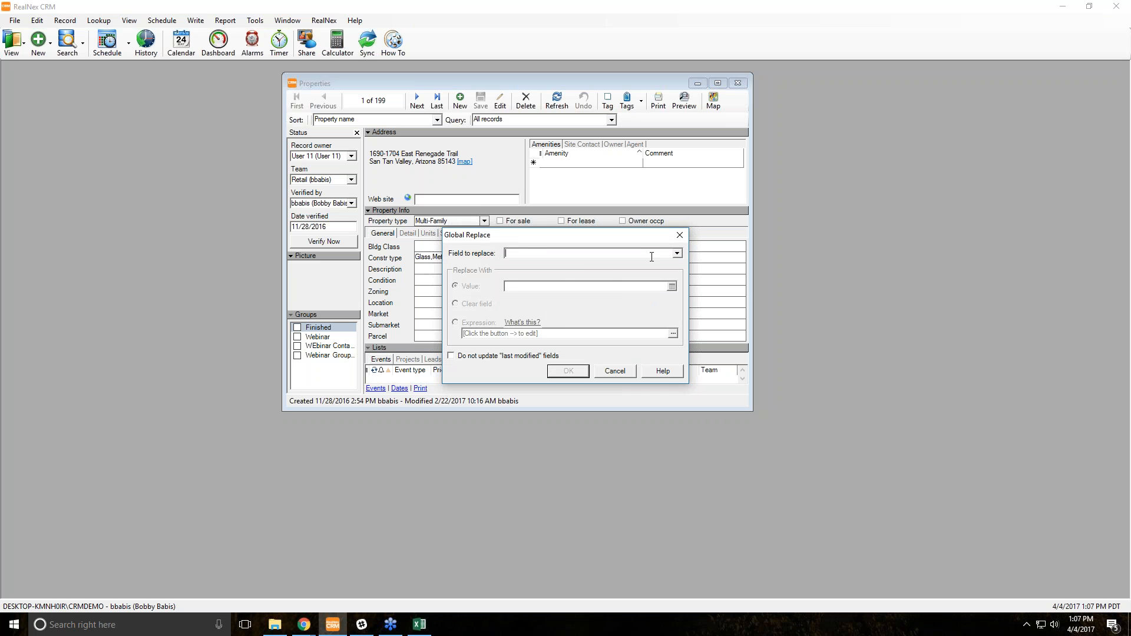
pyautogui.write('Import record')
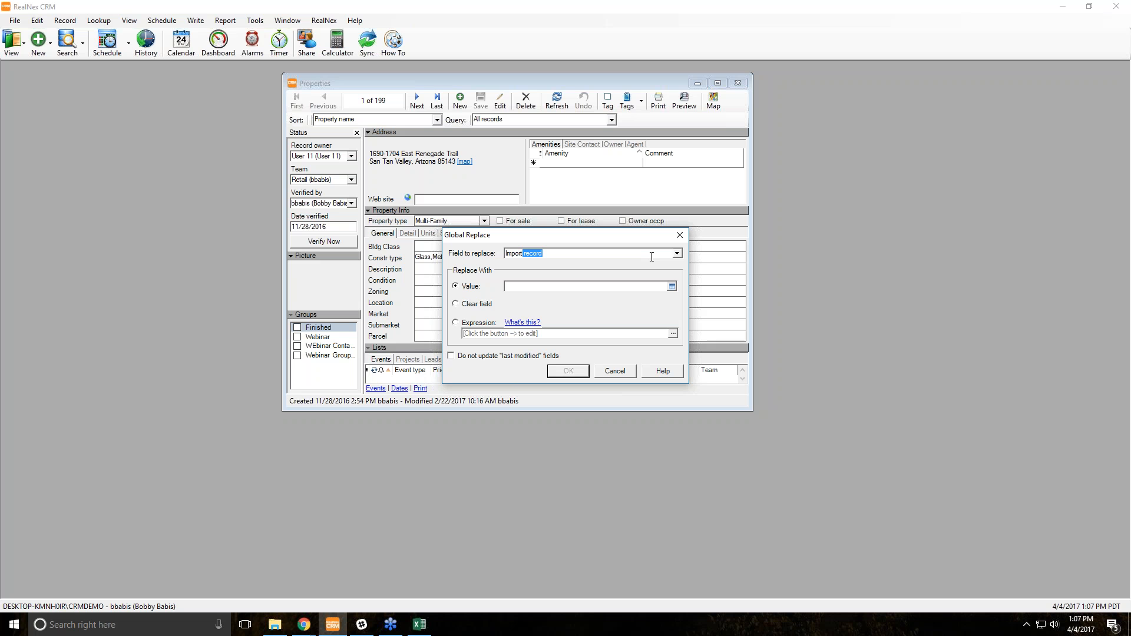
# Build the replacement expression from the miscellaneous function NewID(), test it and accept it
pyautogui.click(456, 323)
pyautogui.click(673, 334)
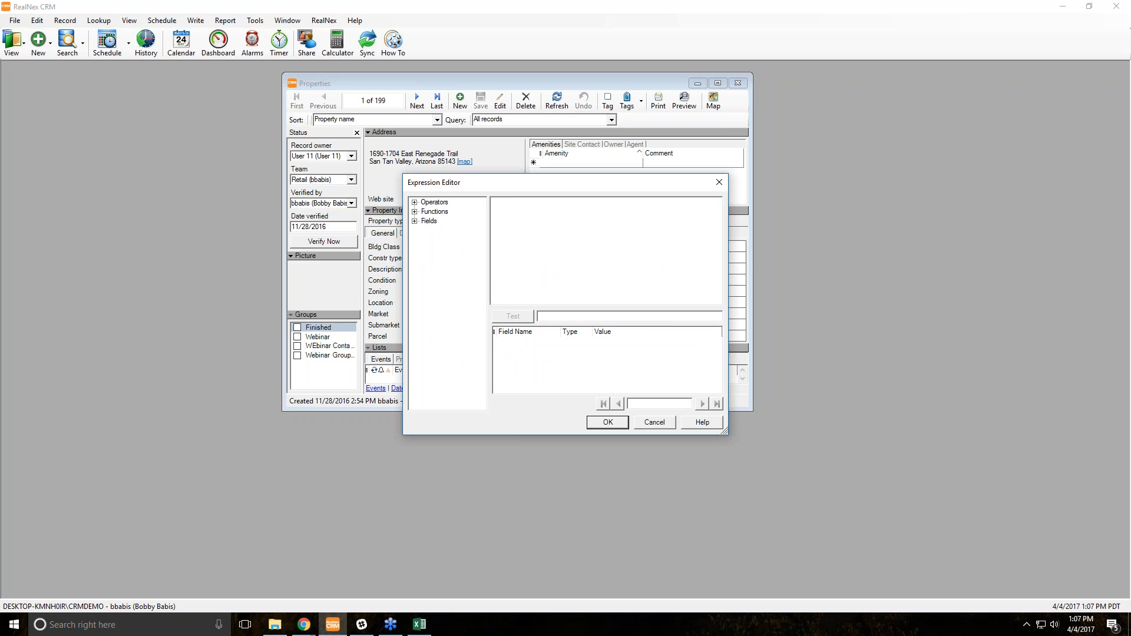
pyautogui.click(415, 212)
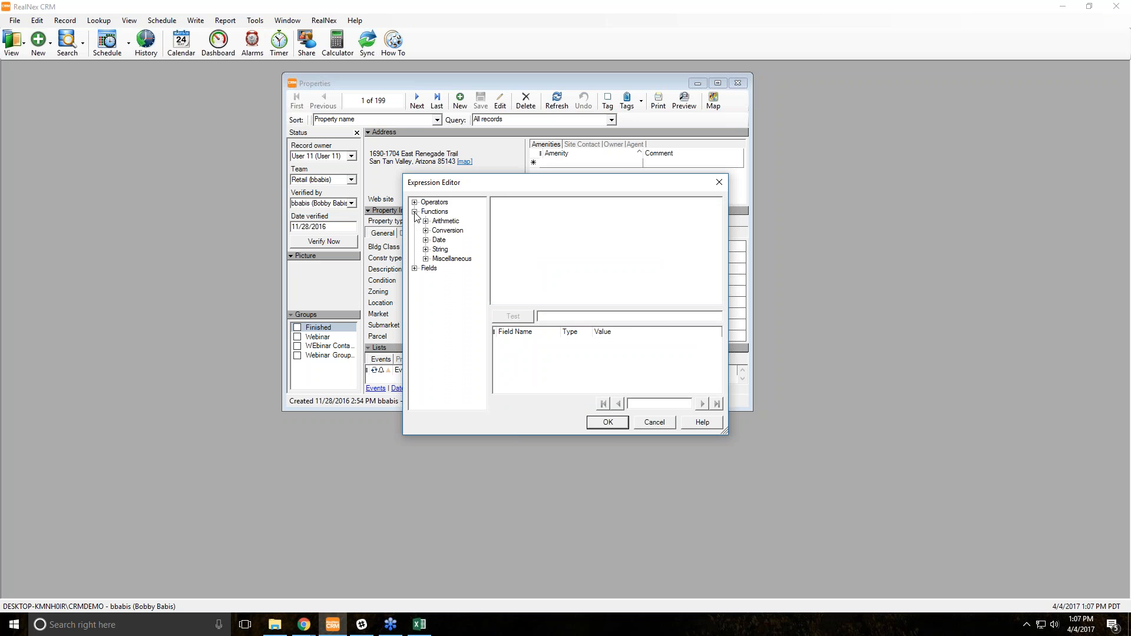
pyautogui.click(425, 259)
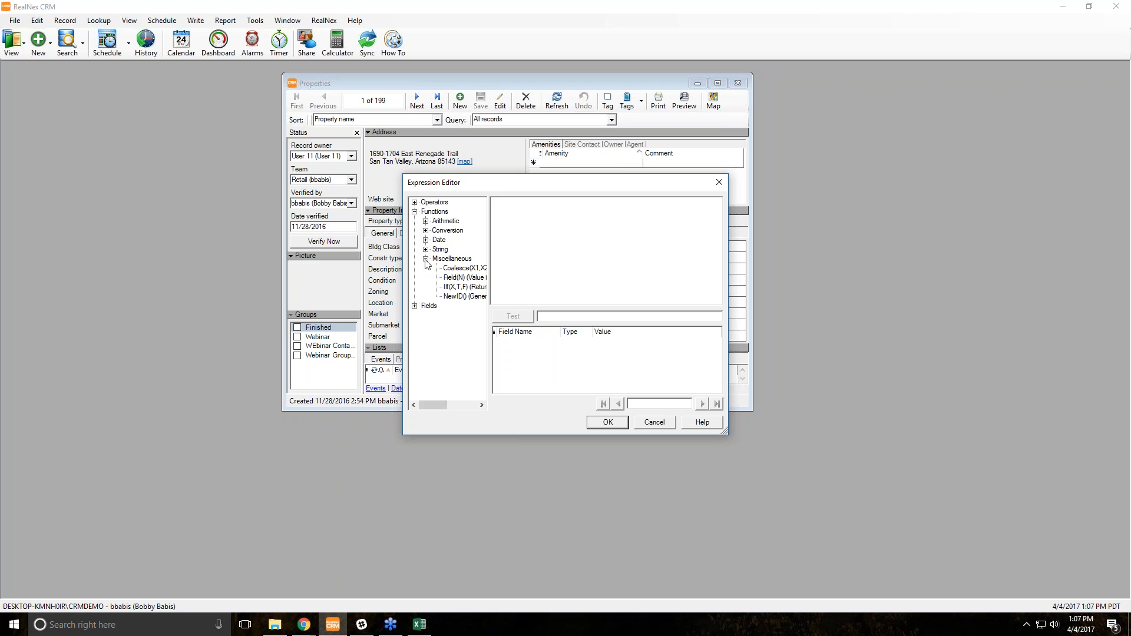
pyautogui.doubleClick(460, 296)
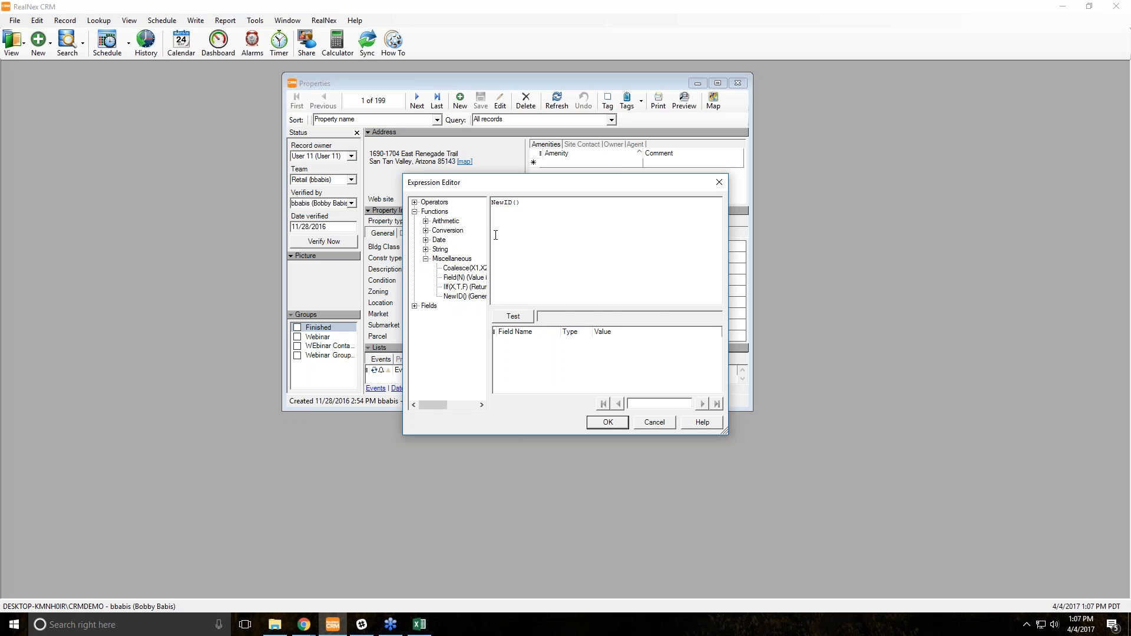
pyautogui.click(512, 317)
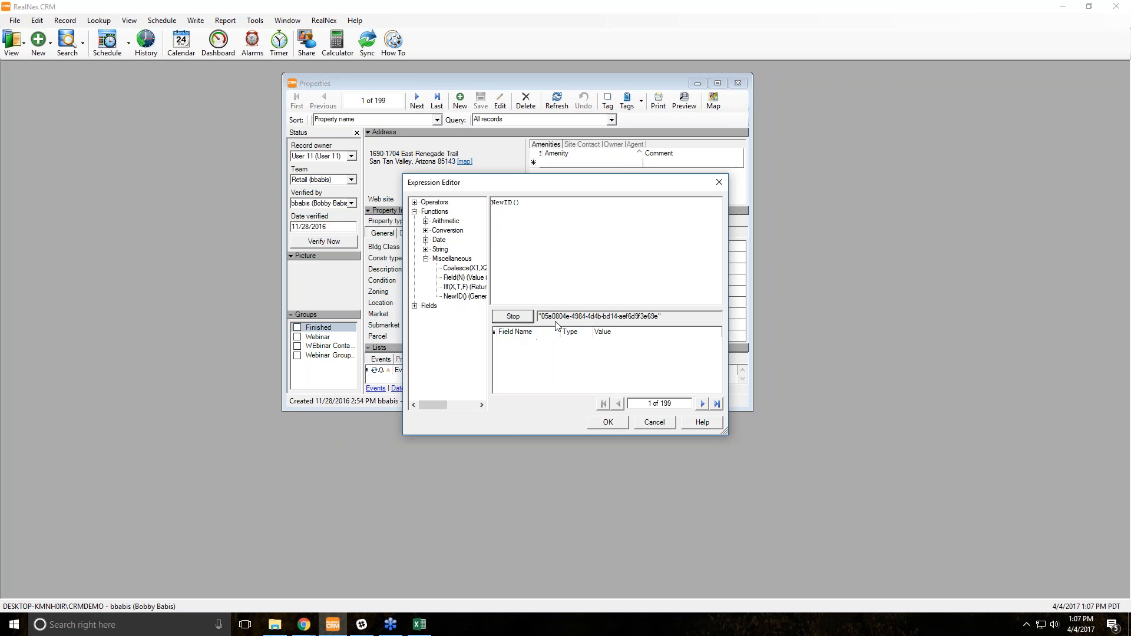
pyautogui.click(608, 428)
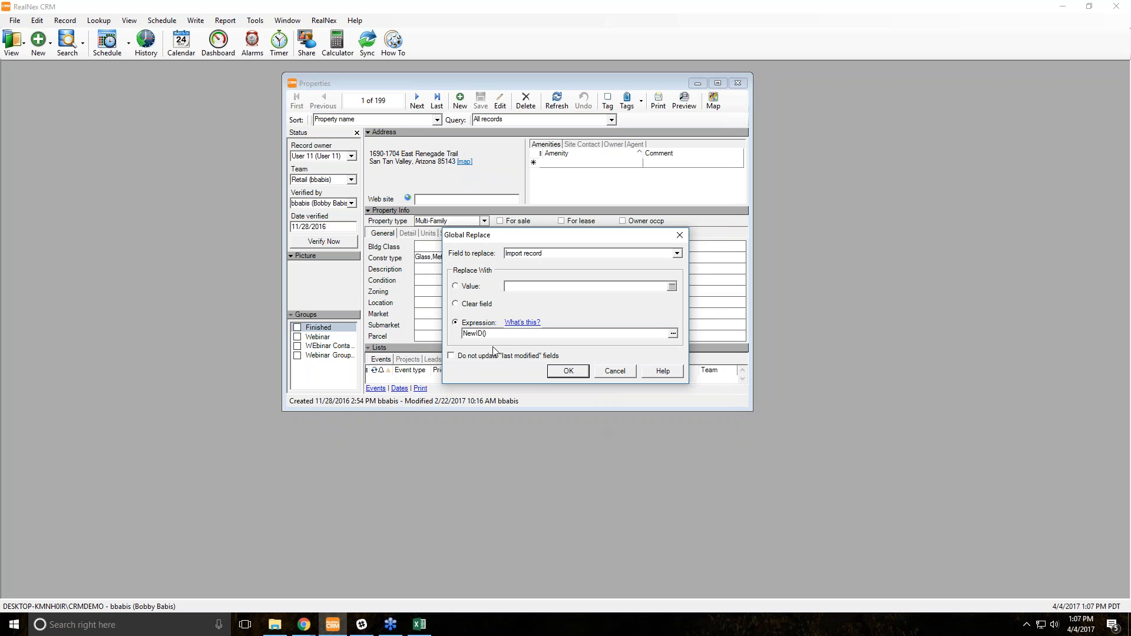
# Exclude the "last modified" fields from updating and run the global replace on all property records
pyautogui.click(452, 357)
pyautogui.click(568, 373)
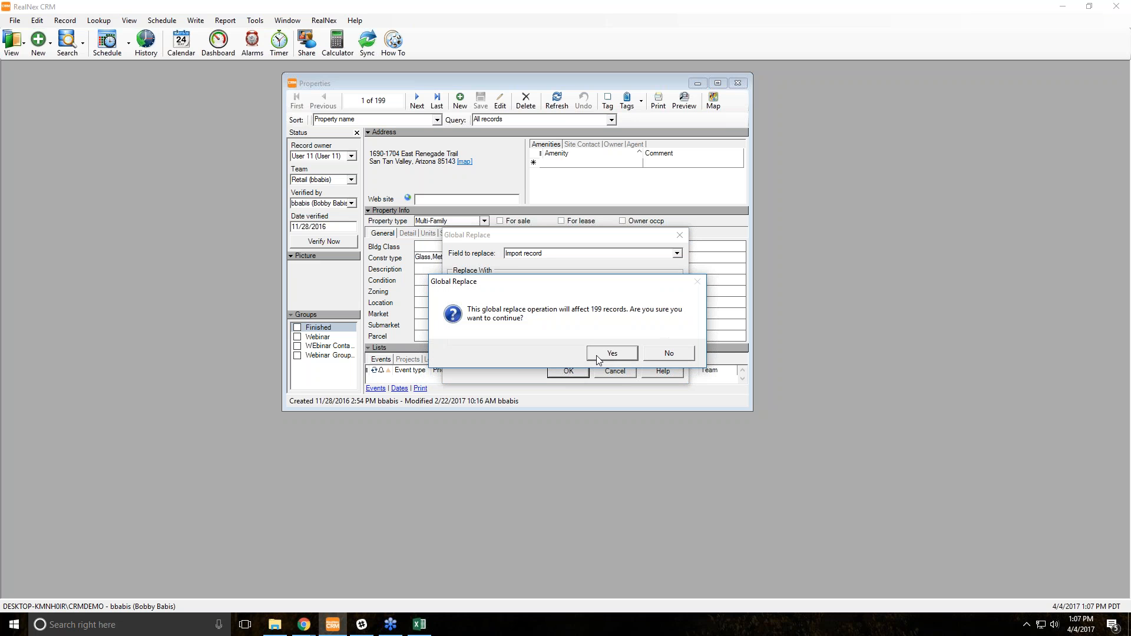
pyautogui.click(607, 354)
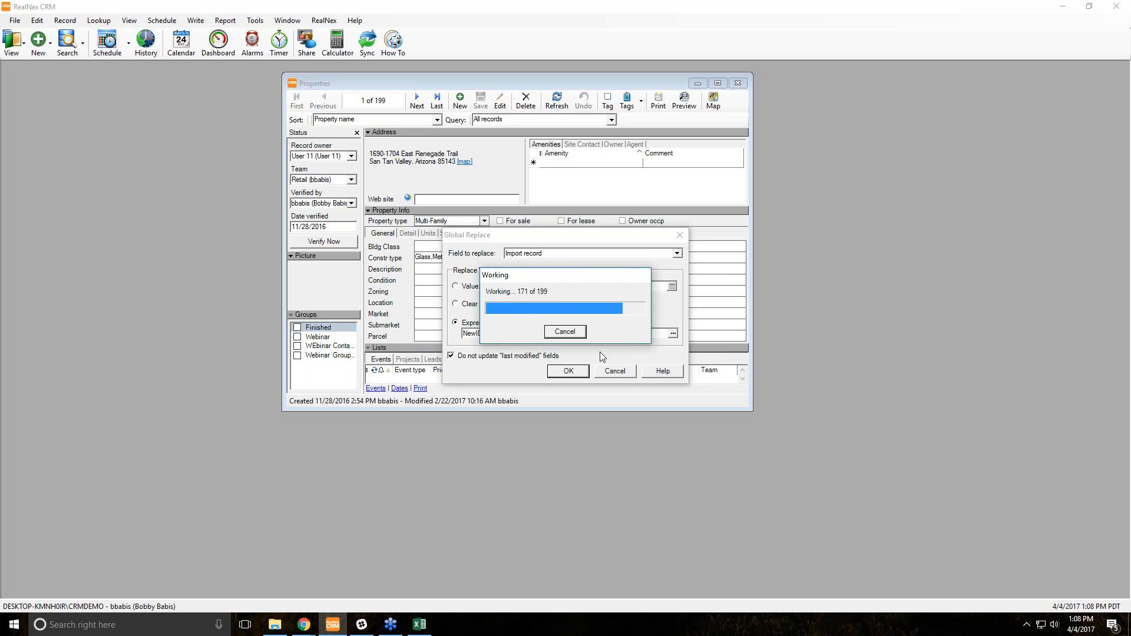
pyautogui.click(603, 353)
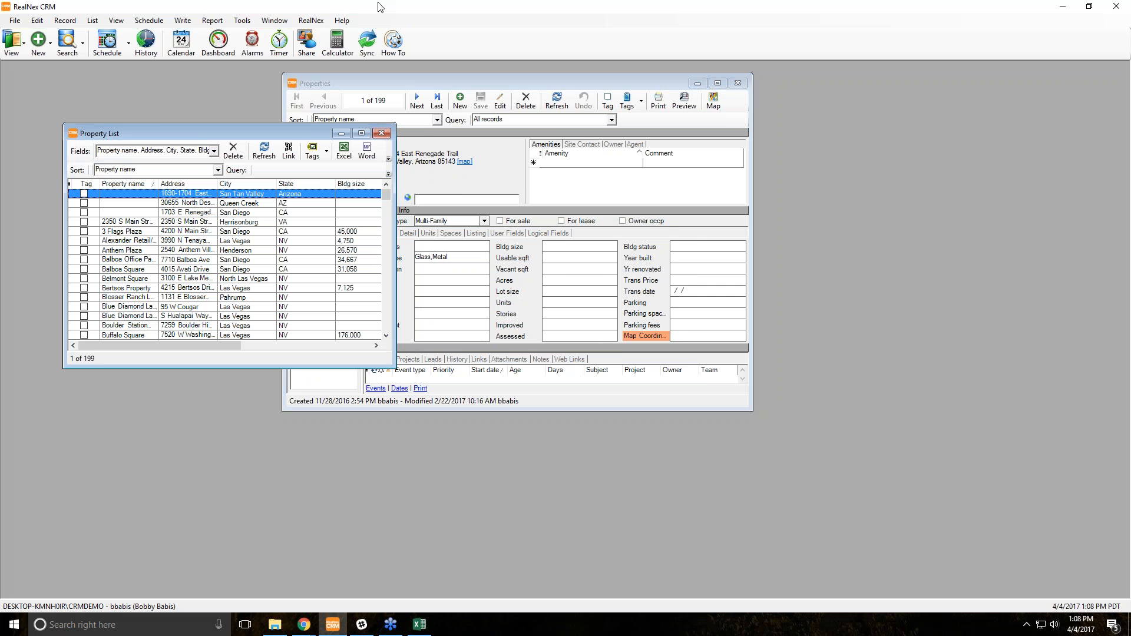
# Bring the Property List window forward and maximize it
pyautogui.click(397, 74)
pyautogui.click(130, 20)
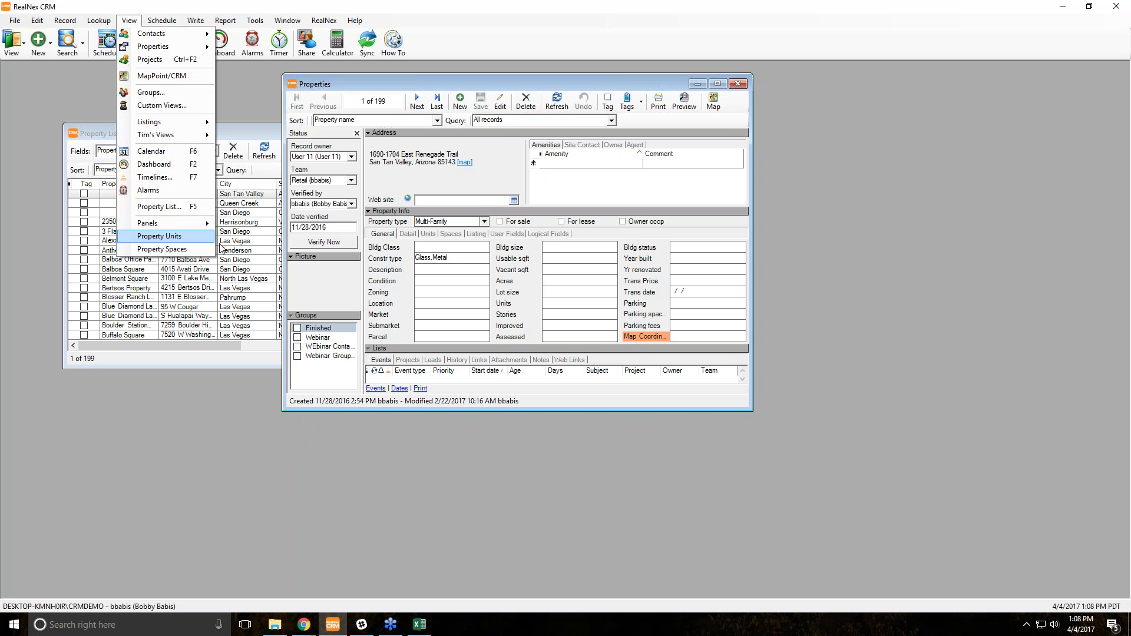
pyautogui.click(250, 271)
pyautogui.moveTo(263, 131); pyautogui.dragTo(416, 73)
pyautogui.doubleClick(415, 73)
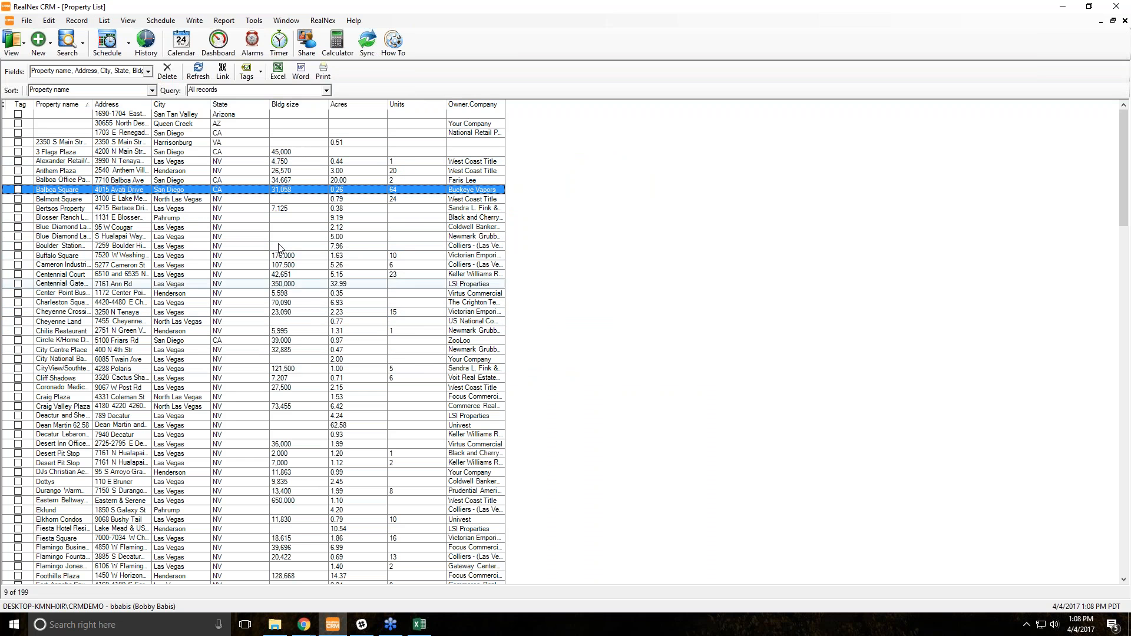
# In the Property List's field selection, remove Owner.Company and add Owner.Import record
pyautogui.click(149, 72)
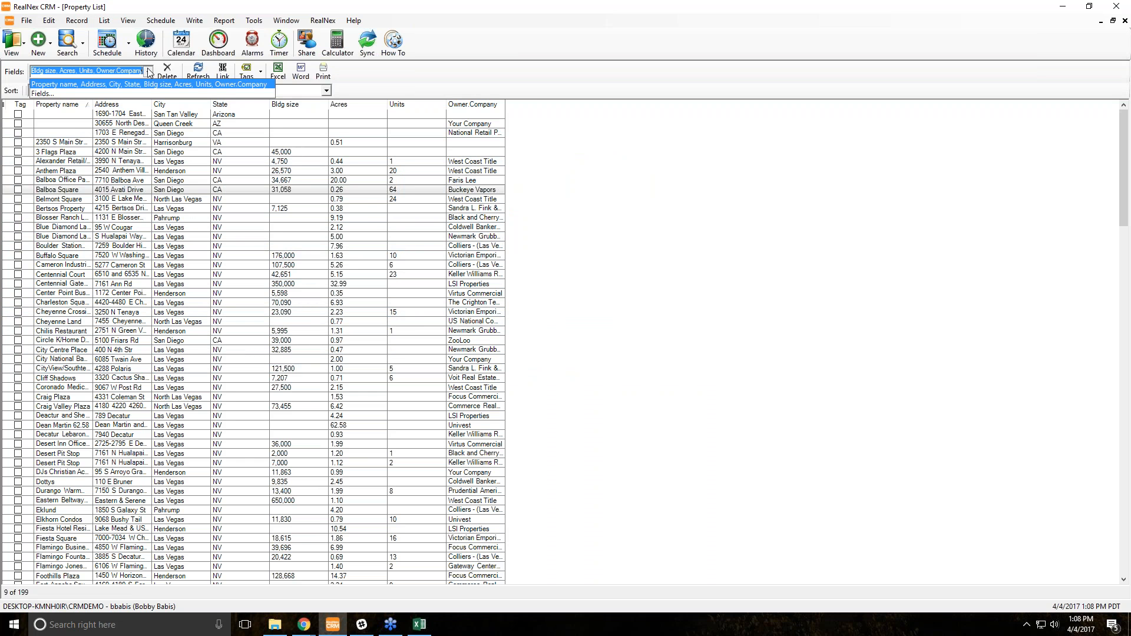
pyautogui.click(145, 93)
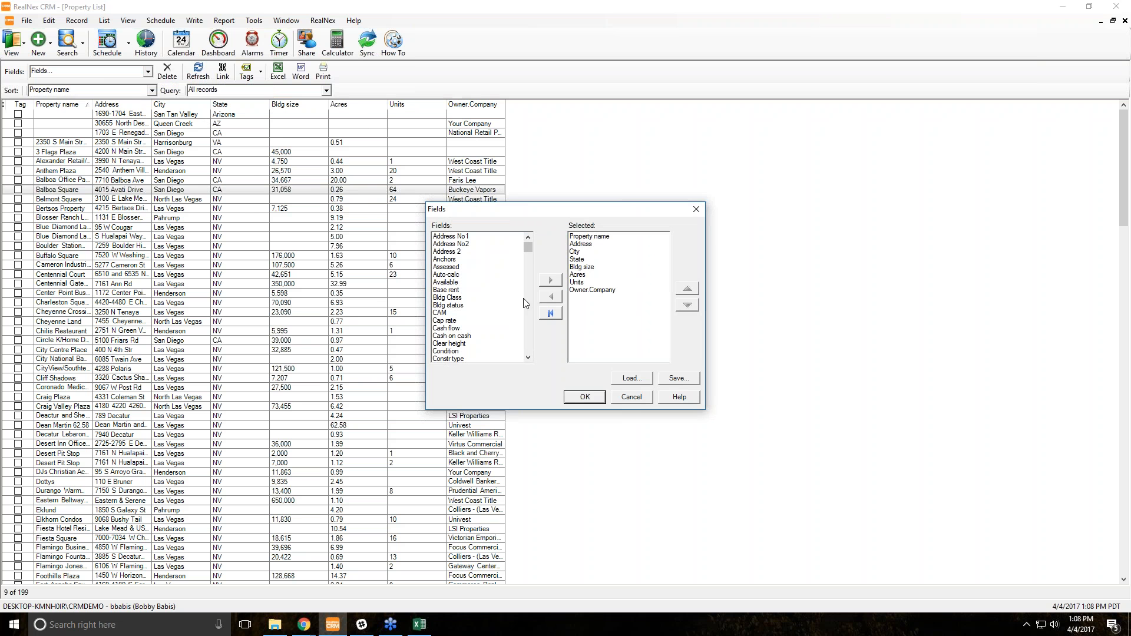
pyautogui.doubleClick(582, 290)
pyautogui.moveTo(529, 248); pyautogui.dragTo(528, 299)
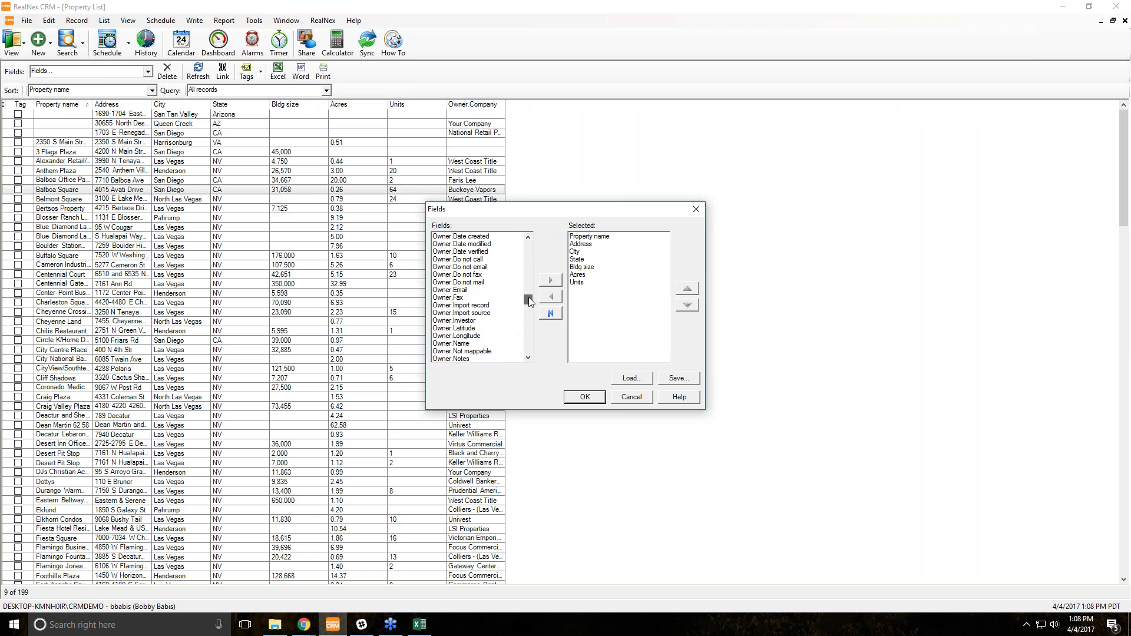
pyautogui.doubleClick(488, 306)
# Add Owner.Name and Owner.Email to the selected list fields
pyautogui.scroll(2, 487, 306)
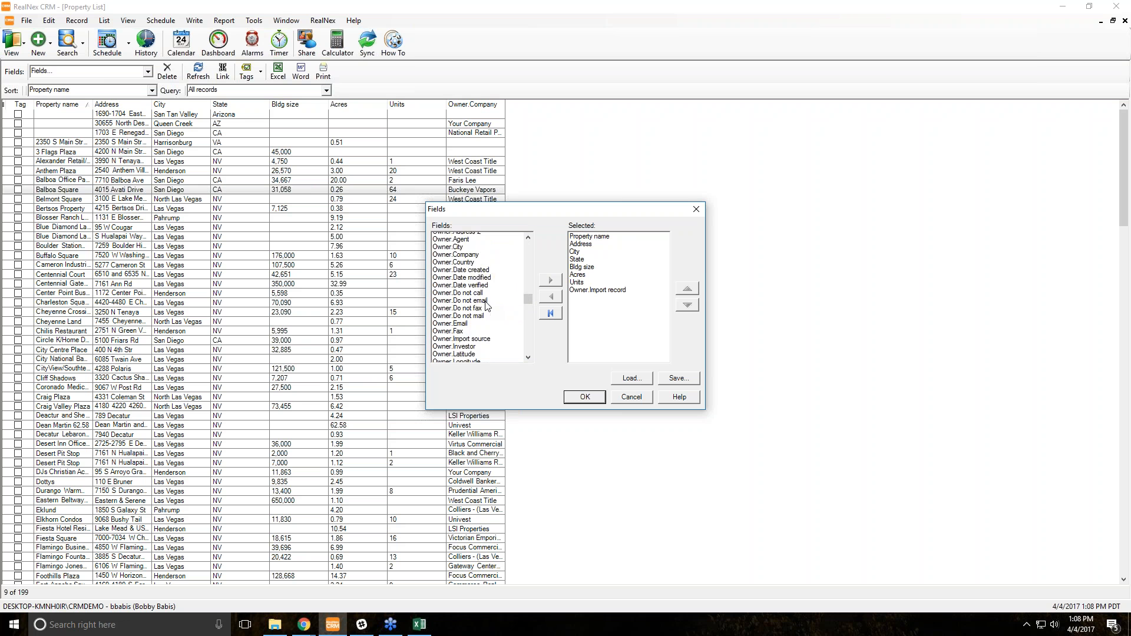
pyautogui.scroll(1, 484, 304)
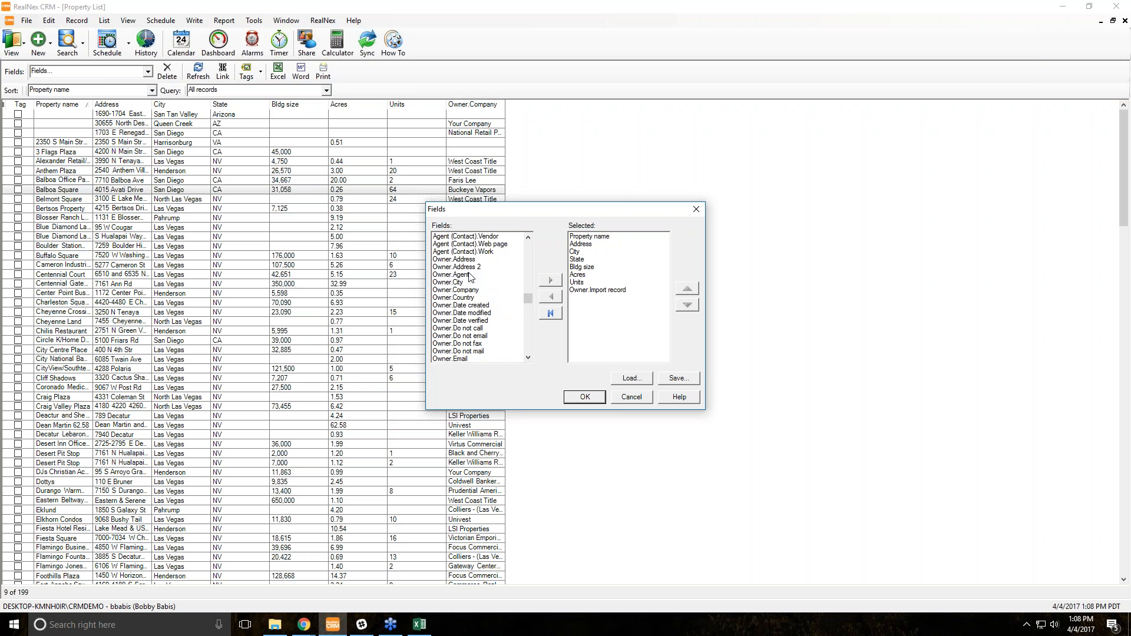
pyautogui.scroll(-2, 478, 327)
pyautogui.scroll(-1, 464, 361)
pyautogui.doubleClick(465, 337)
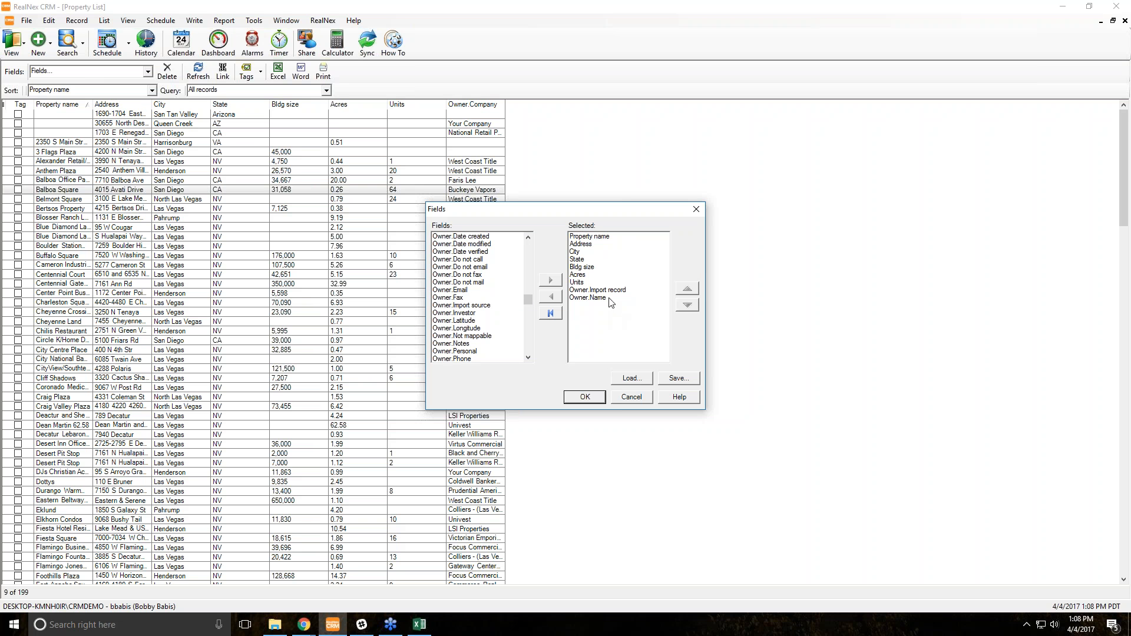
pyautogui.doubleClick(469, 290)
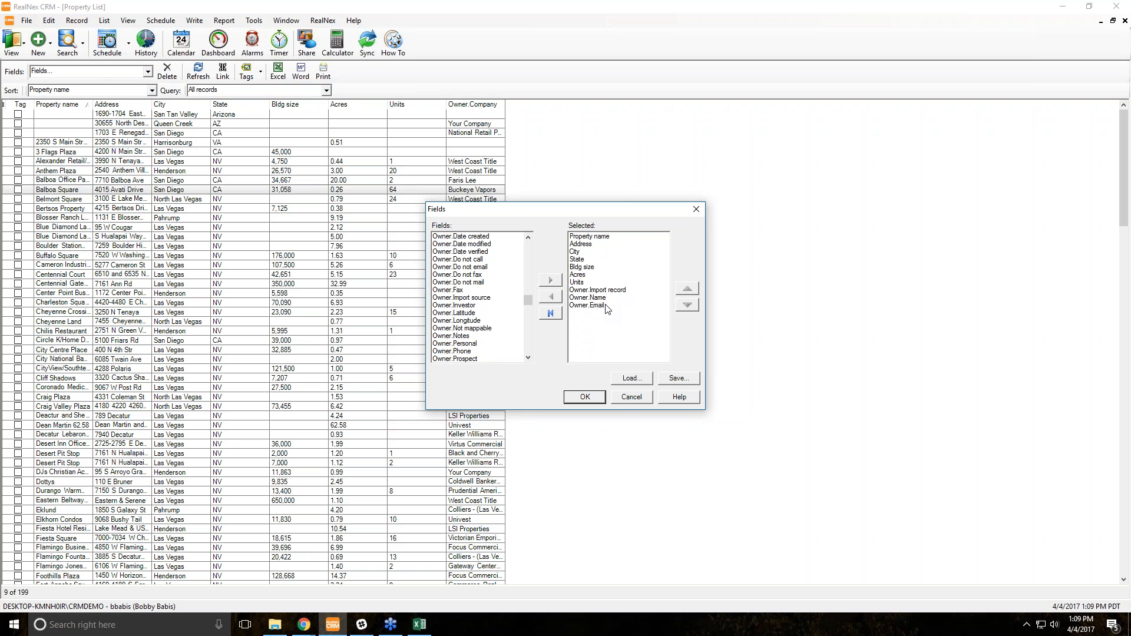
# Add Owner.Company to the selected fields and place it directly above Owner.Email
pyautogui.click(467, 275)
pyautogui.scroll(2, 467, 277)
pyautogui.doubleClick(470, 269)
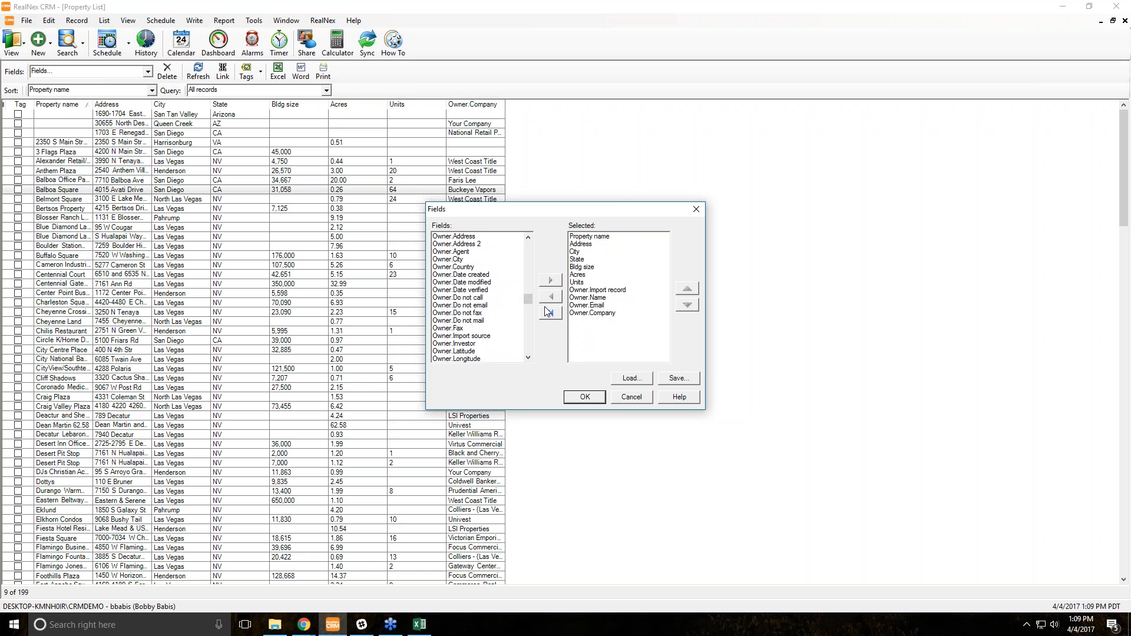
pyautogui.click(590, 314)
pyautogui.click(687, 288)
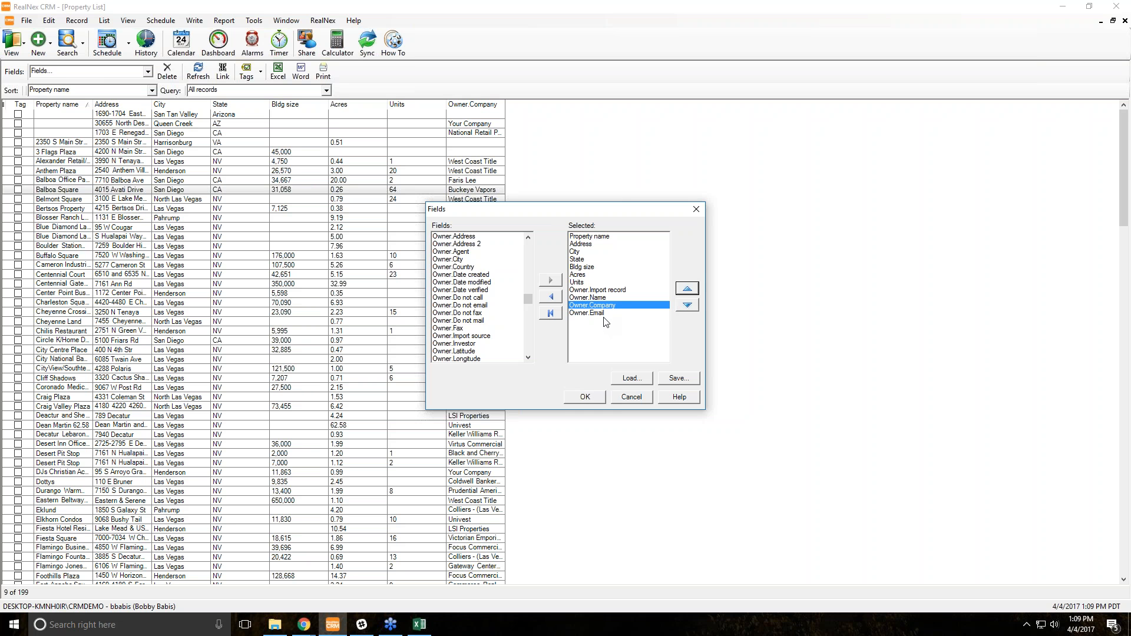
# Add the property's Import record field and move it to the start of the selected fields, above Property name
pyautogui.click(586, 283)
pyautogui.moveTo(529, 298); pyautogui.dragTo(531, 261)
pyautogui.doubleClick(480, 275)
pyautogui.click(591, 322)
pyautogui.click(687, 289)
pyautogui.click(687, 289)
pyautogui.click(688, 288)
pyautogui.click(688, 288)
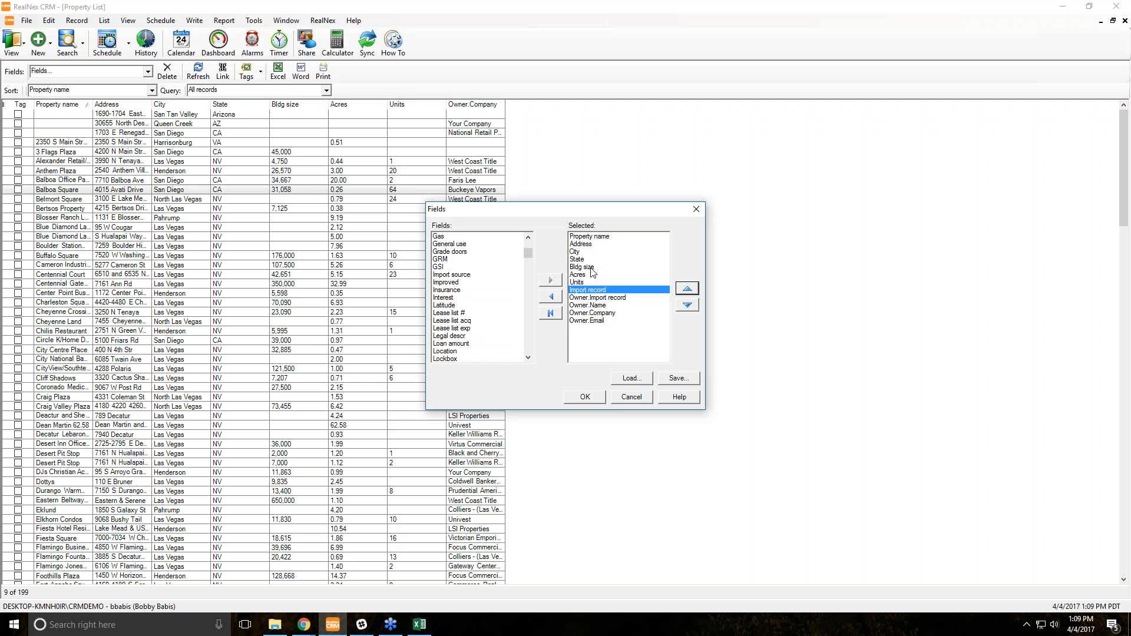
pyautogui.click(689, 290)
pyautogui.click(689, 289)
pyautogui.click(690, 289)
pyautogui.click(689, 290)
pyautogui.click(690, 289)
pyautogui.click(689, 289)
pyautogui.click(690, 289)
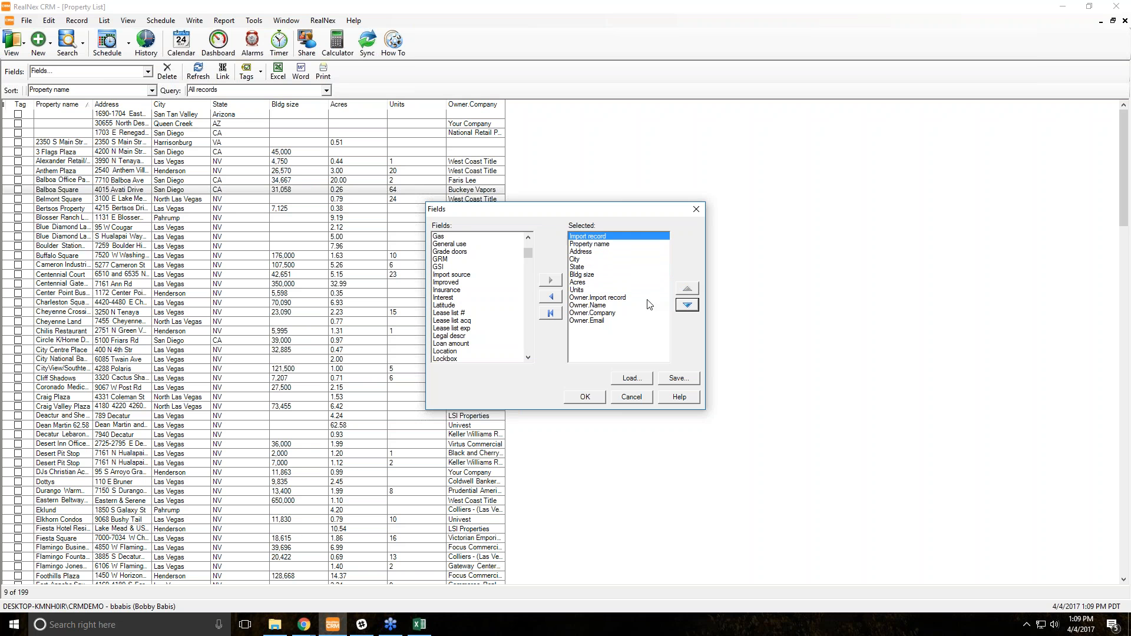
# Move Owner.Import record up to second place among the selected fields, directly below Import record
pyautogui.click(620, 297)
pyautogui.click(687, 290)
pyautogui.click(687, 290)
pyautogui.click(687, 290)
pyautogui.click(687, 290)
pyautogui.click(687, 290)
pyautogui.click(687, 290)
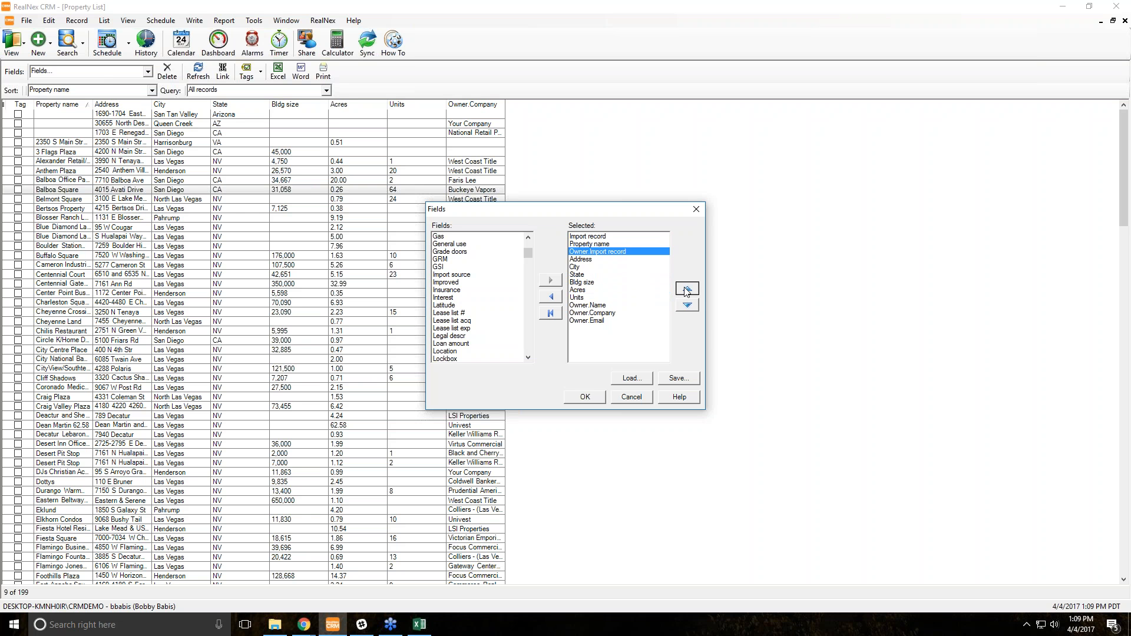
pyautogui.click(687, 290)
pyautogui.click(687, 290)
pyautogui.click(687, 306)
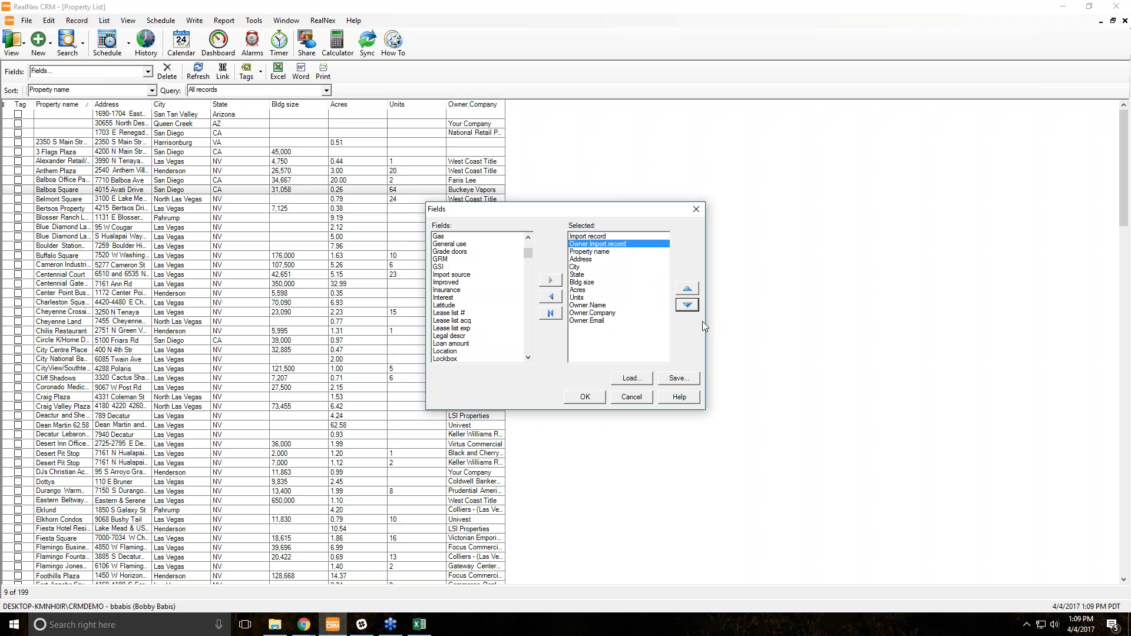
# Apply the field selection to the Property List and widen the Owner.Import record column to fit its full values
pyautogui.click(589, 399)
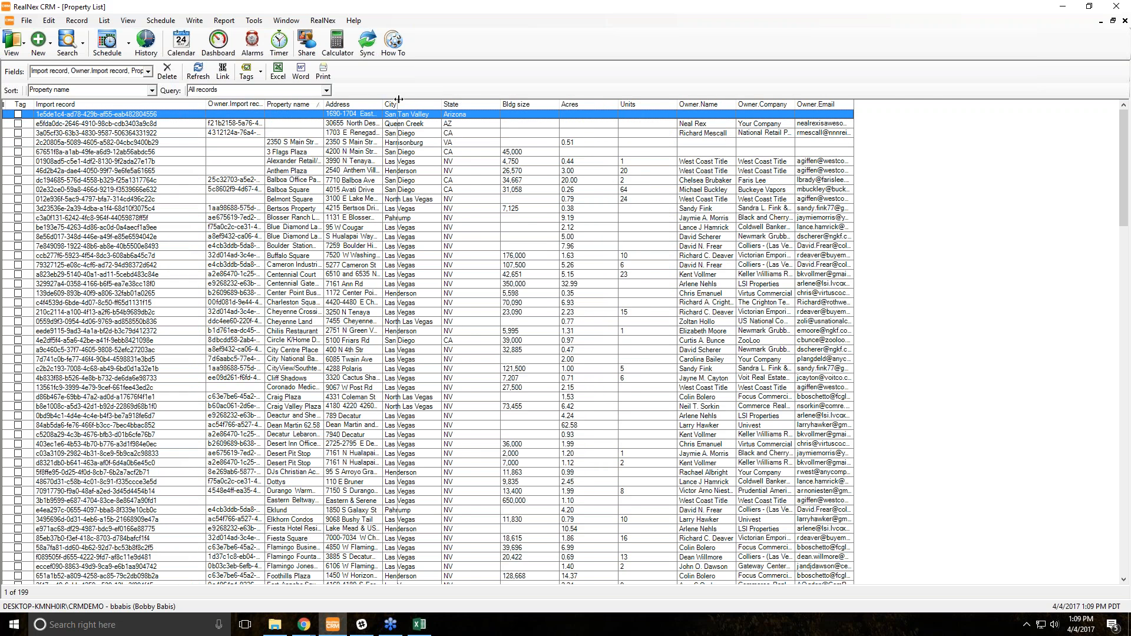
pyautogui.moveTo(264, 112); pyautogui.dragTo(396, 114)
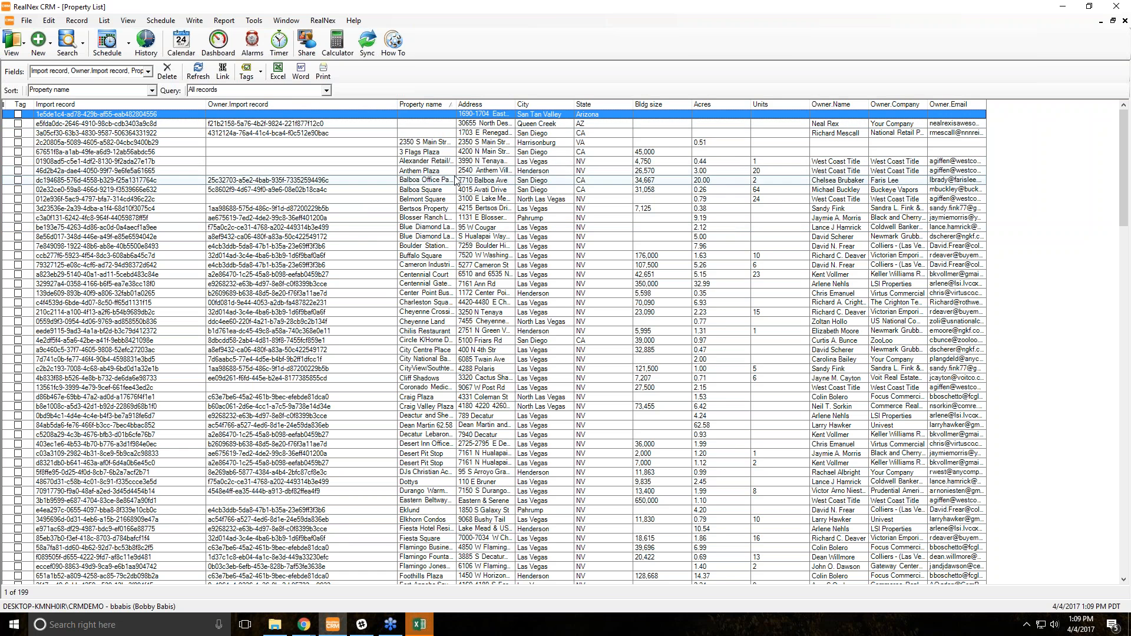
# Switch to the Book1 workbook in Excel, examine its property list with the import record columns, and close it
pyautogui.click(432, 633)
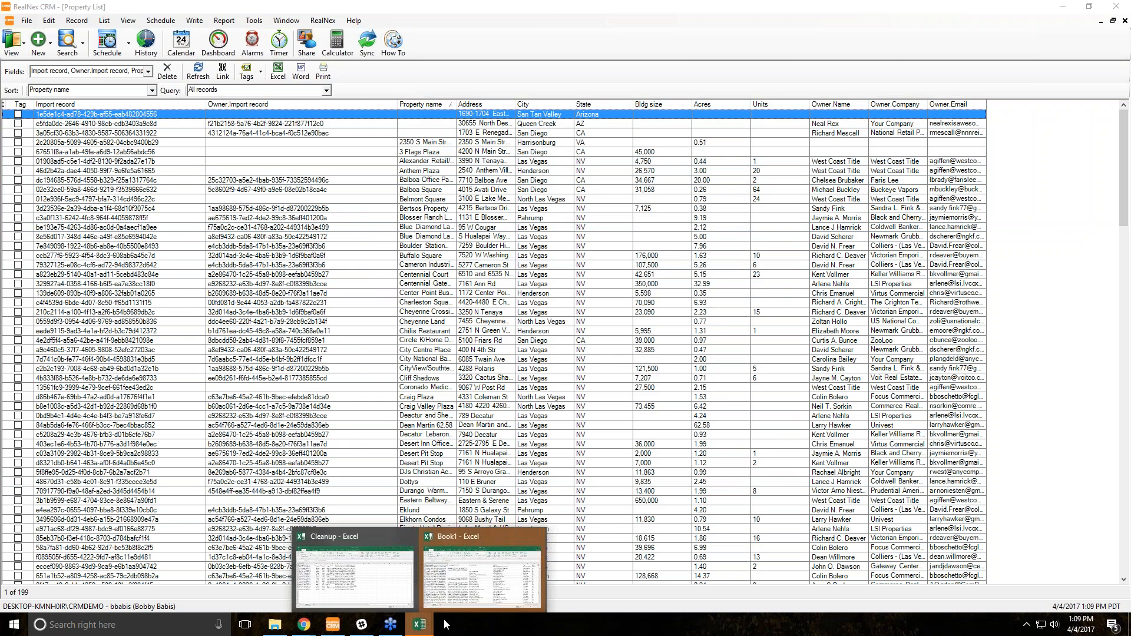
pyautogui.click(480, 569)
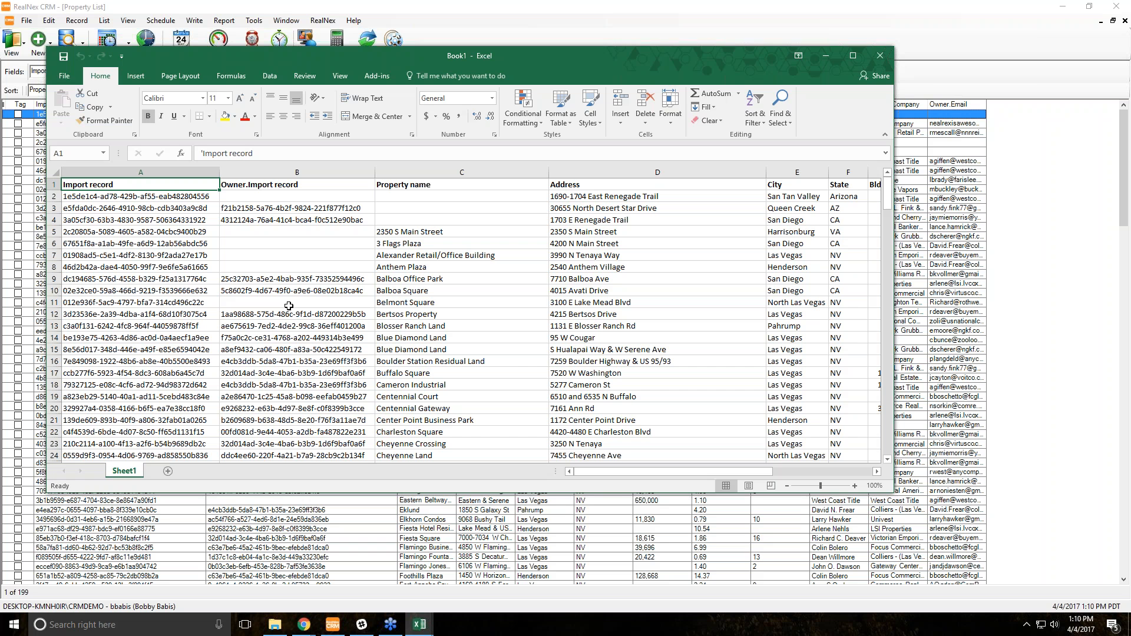
pyautogui.click(879, 55)
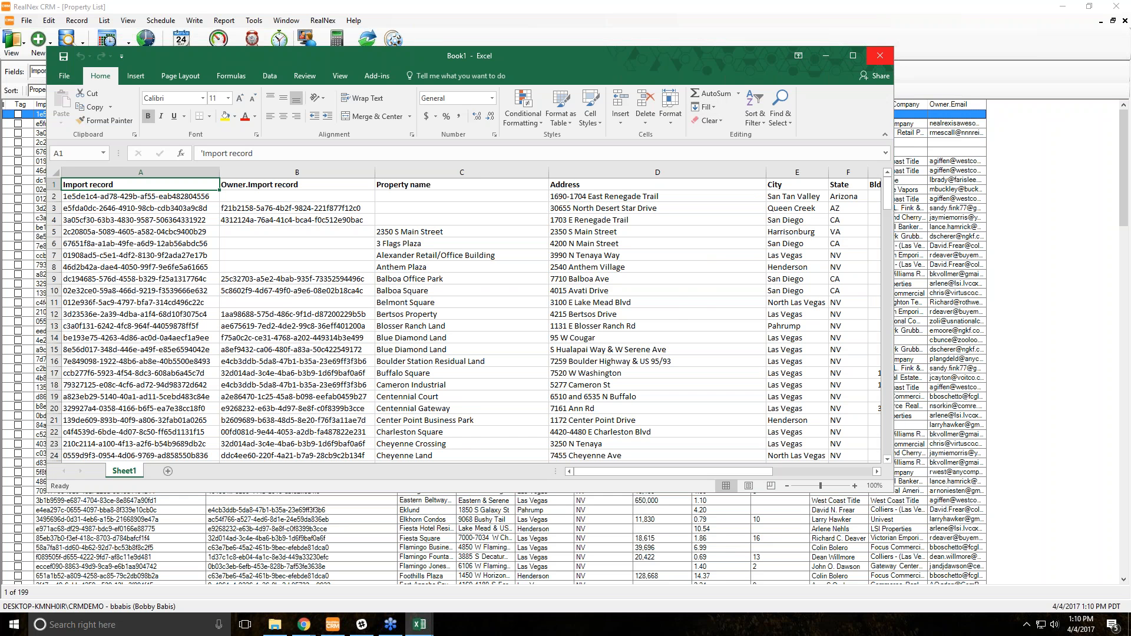
# Finish closing the Book1 workbook and switch to the Cleanup workbook in Excel
pyautogui.click(566, 324)
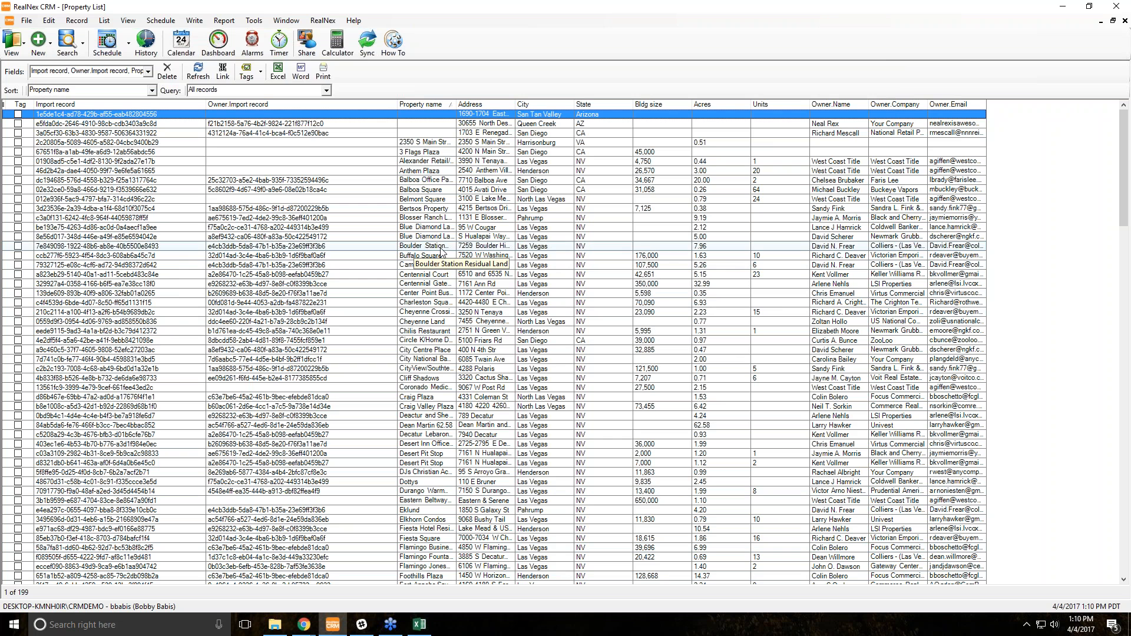
pyautogui.moveTo(419, 624)
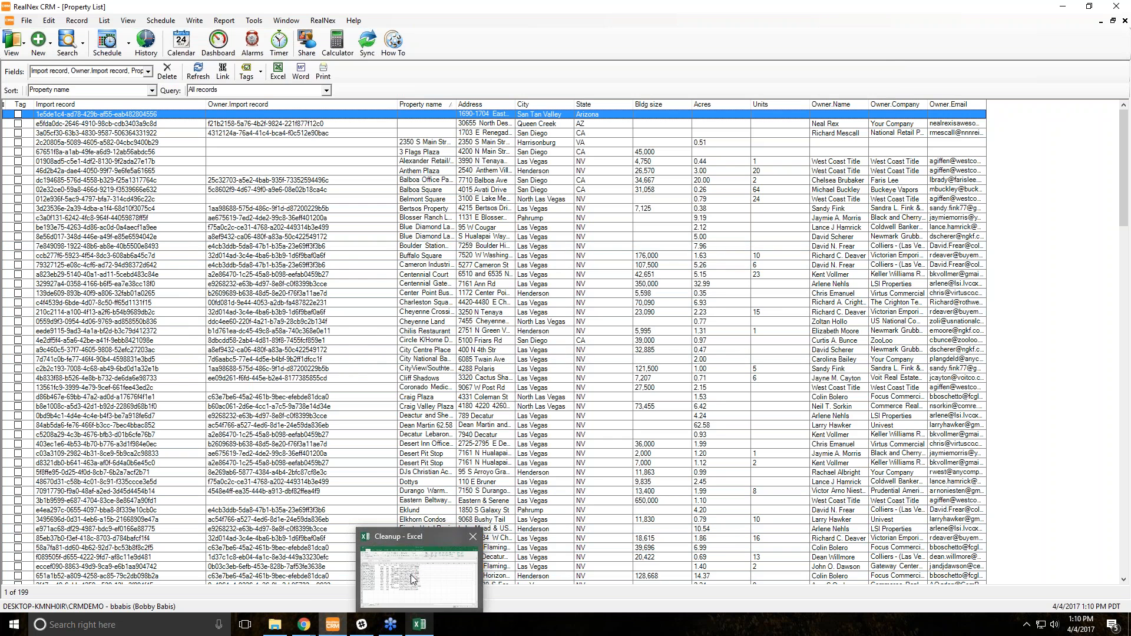
pyautogui.click(412, 579)
# Fit the width of every column in the Cleanup sheet to its contents, from Building Address through City/State/Zip Code
pyautogui.moveTo(100, 172); pyautogui.dragTo(175, 172)
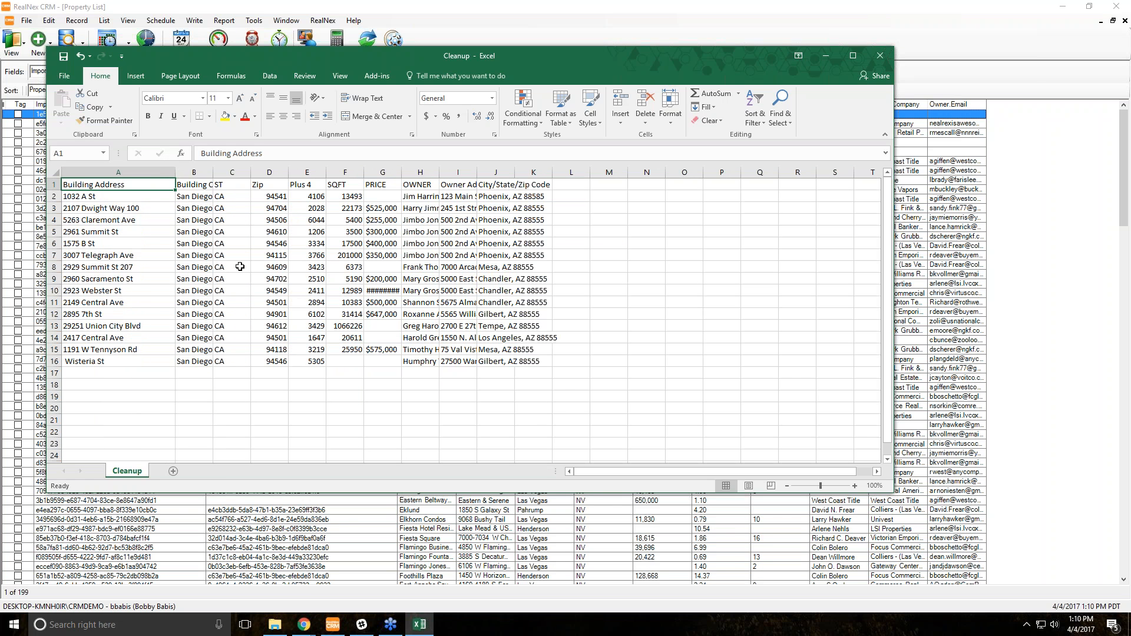
pyautogui.moveTo(213, 172); pyautogui.dragTo(279, 171)
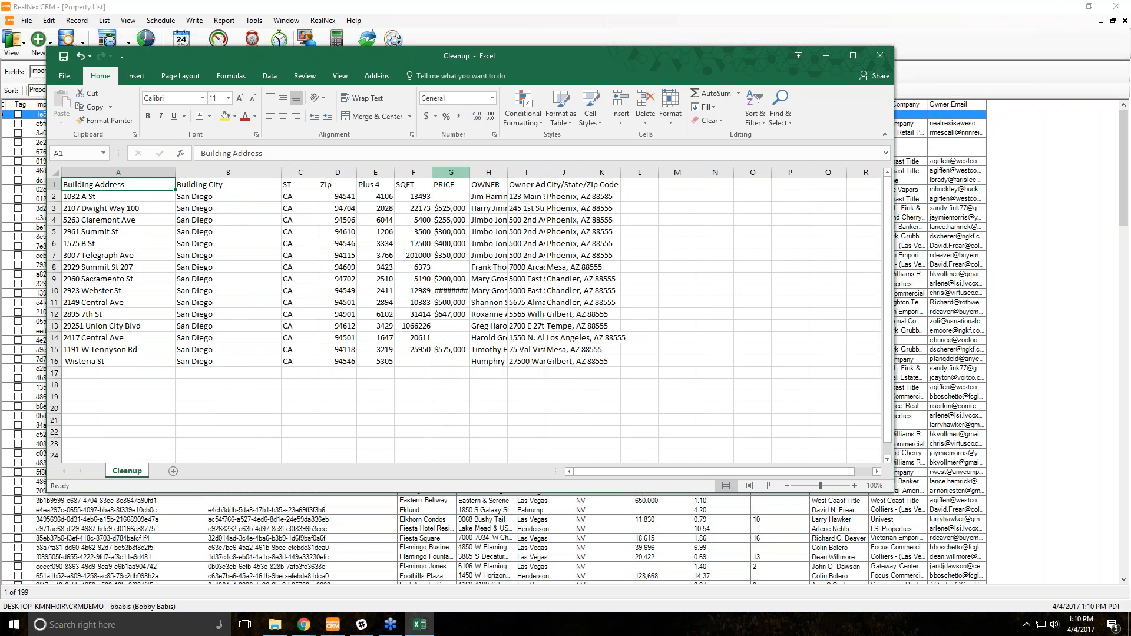
pyautogui.hotkey('ctrl', 'a')
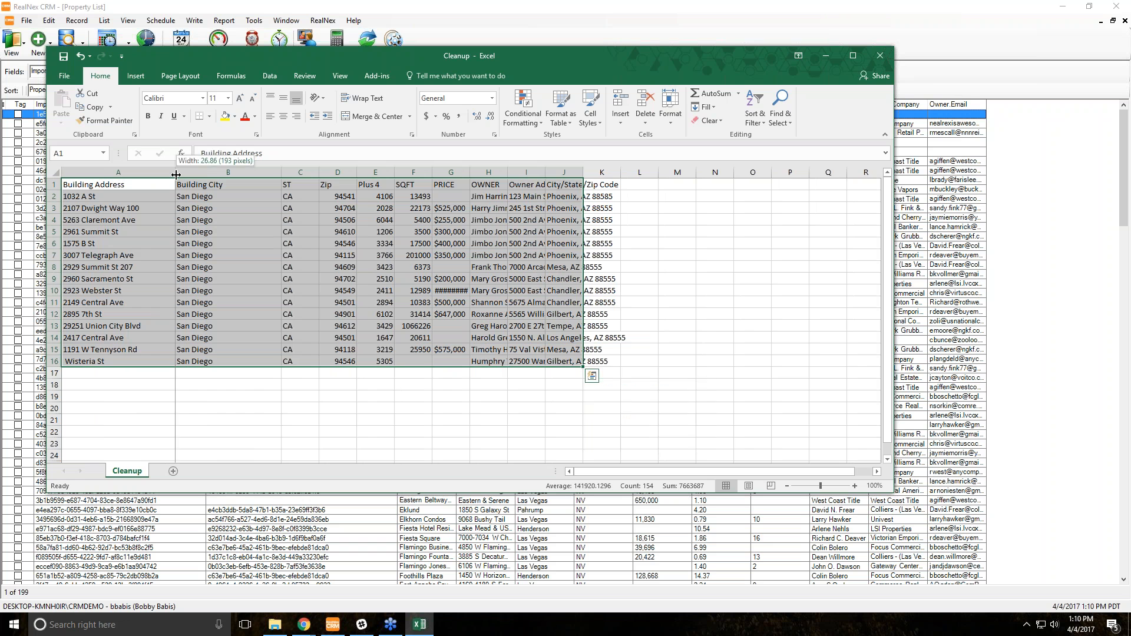
pyautogui.doubleClick(175, 173)
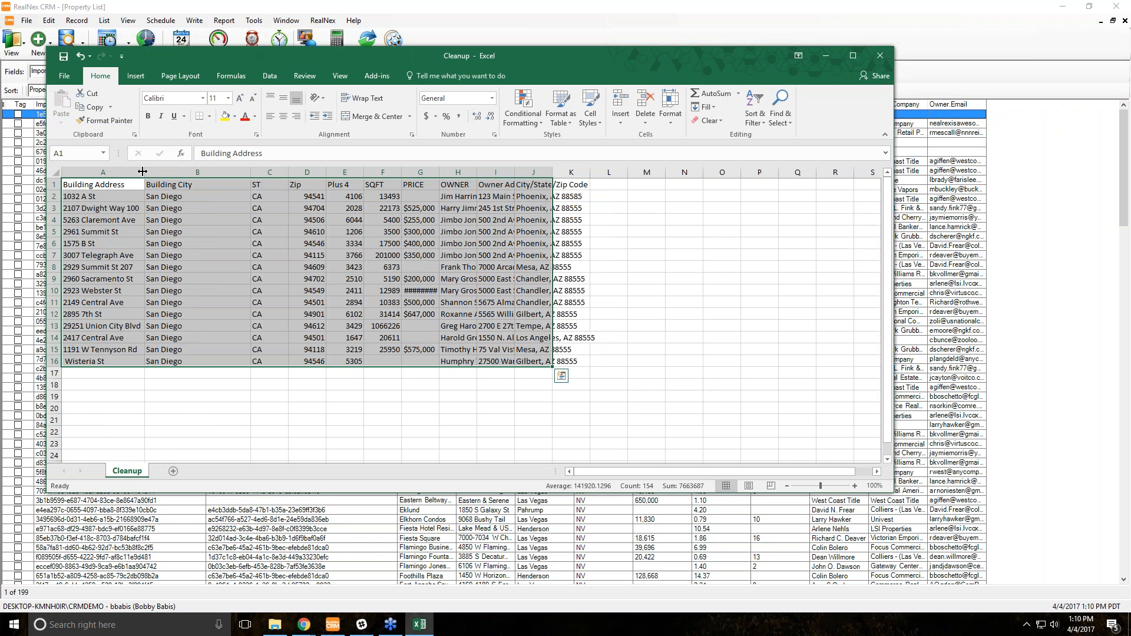
pyautogui.doubleClick(552, 172)
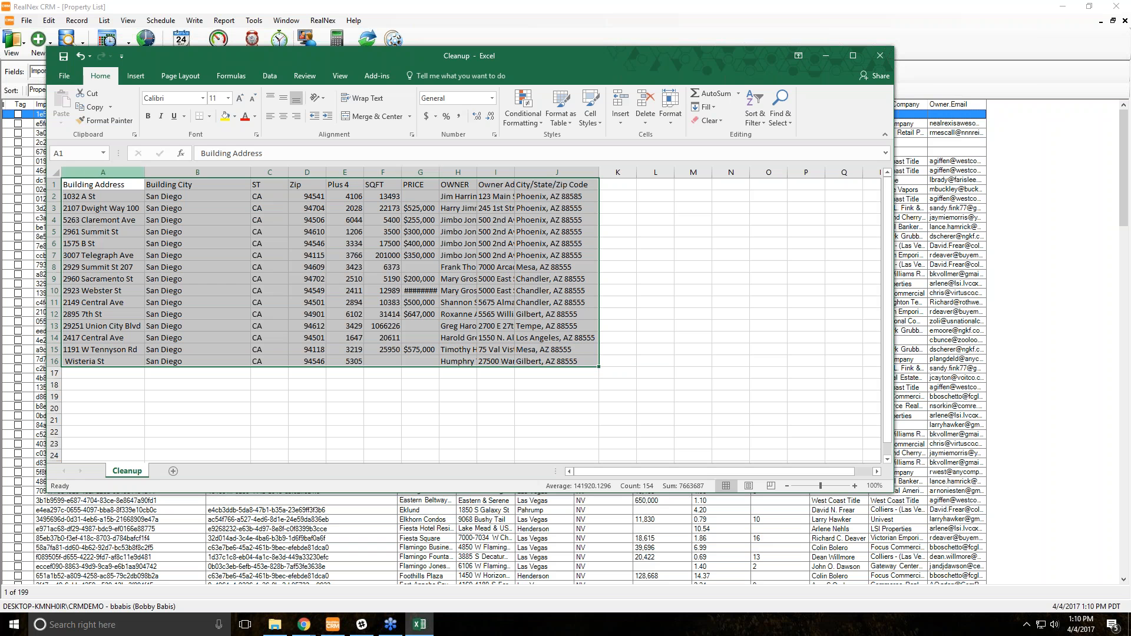
pyautogui.click(59, 172)
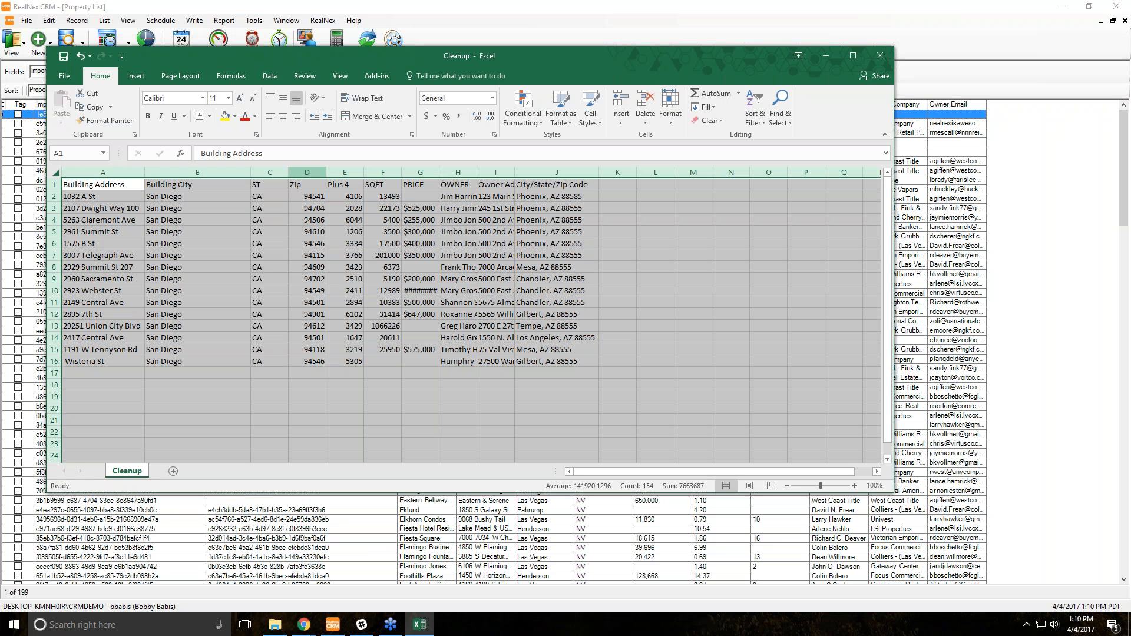
pyautogui.doubleClick(478, 174)
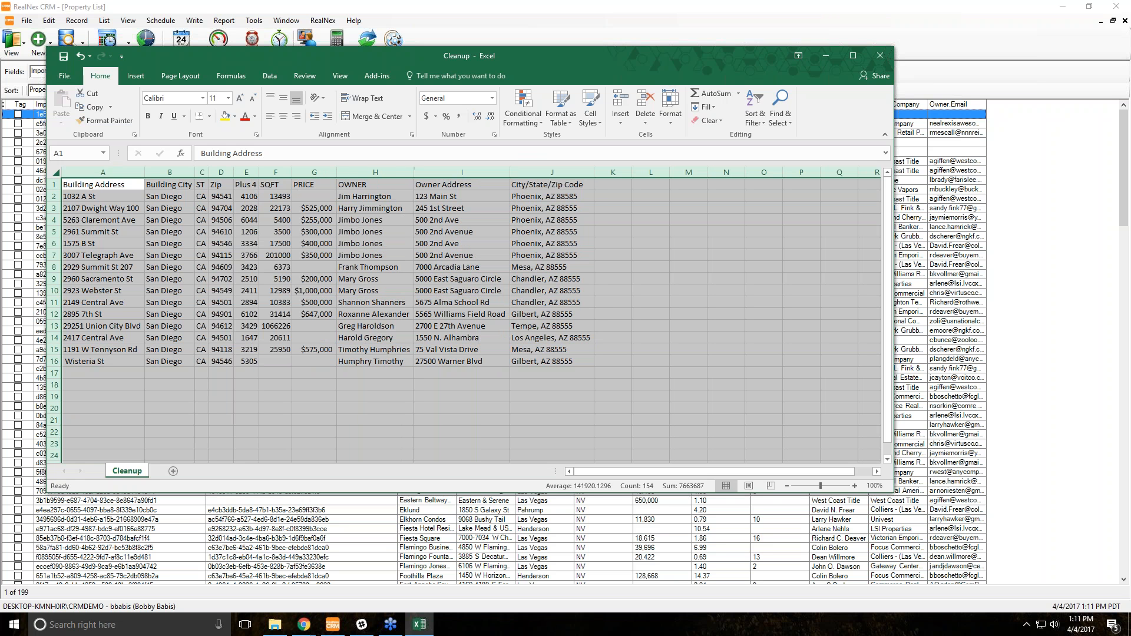
pyautogui.click(467, 339)
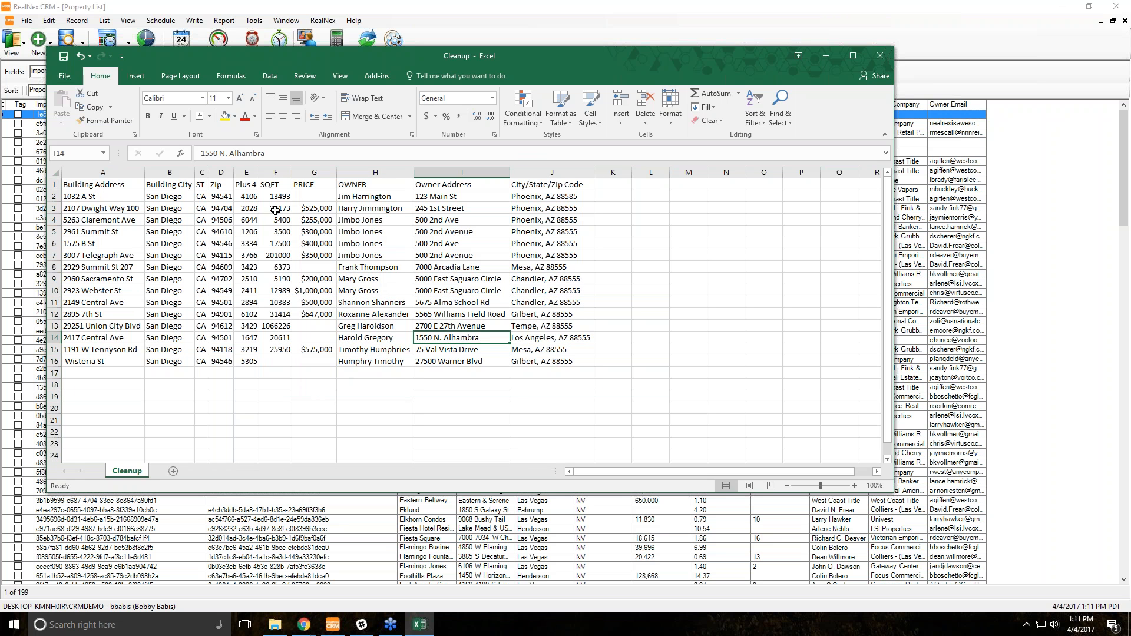
# Select the PRICE column, and in RealNex CRM close the Property List to return to the property record
pyautogui.click(314, 172)
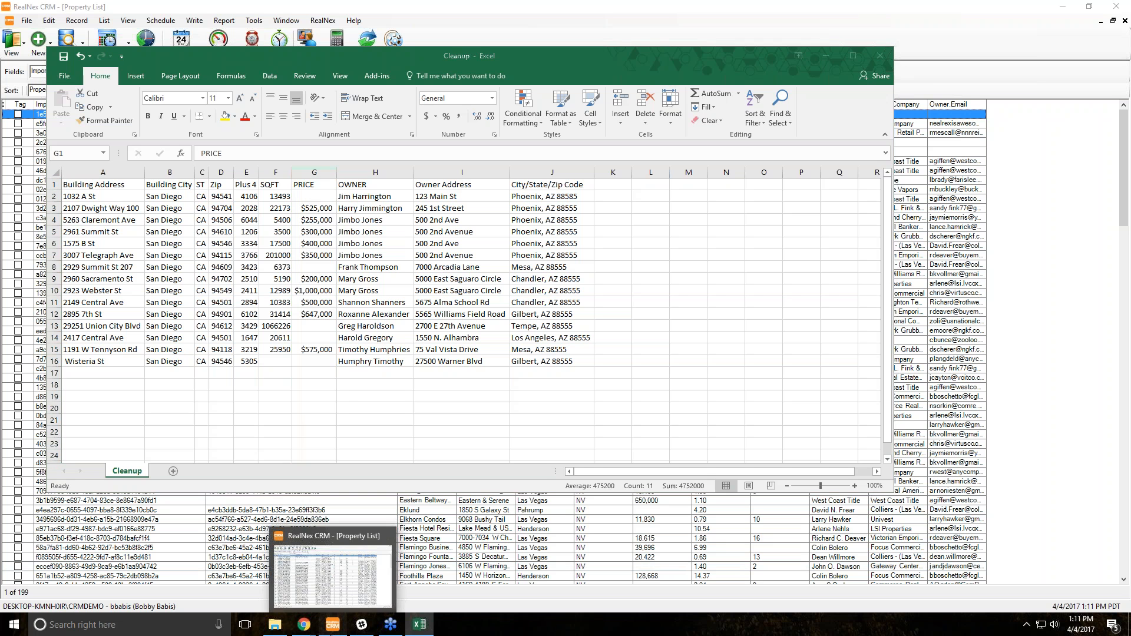
pyautogui.click(332, 625)
pyautogui.click(1125, 21)
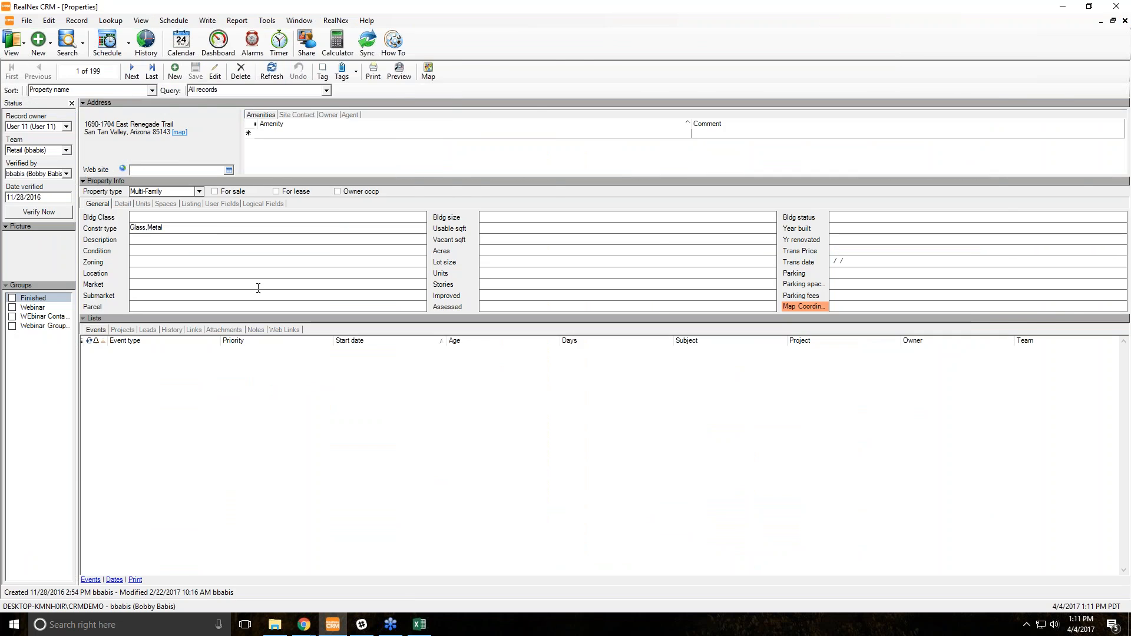
pyautogui.doubleClick(574, 6)
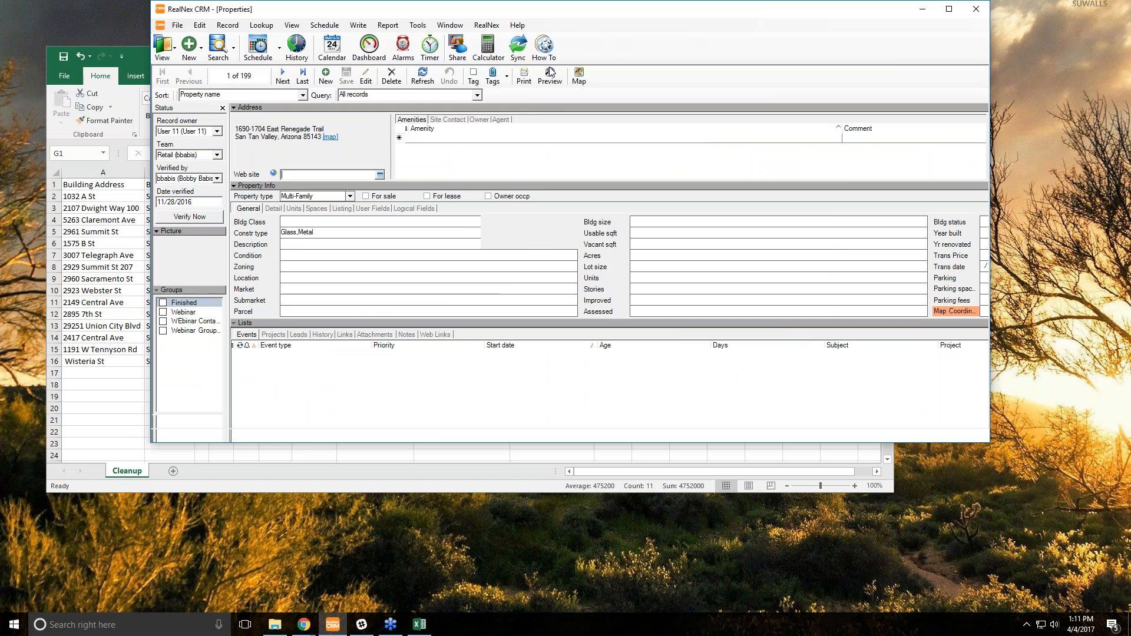
pyautogui.moveTo(550, 67); pyautogui.dragTo(502, 284)
pyautogui.moveTo(506, 56); pyautogui.dragTo(596, 41)
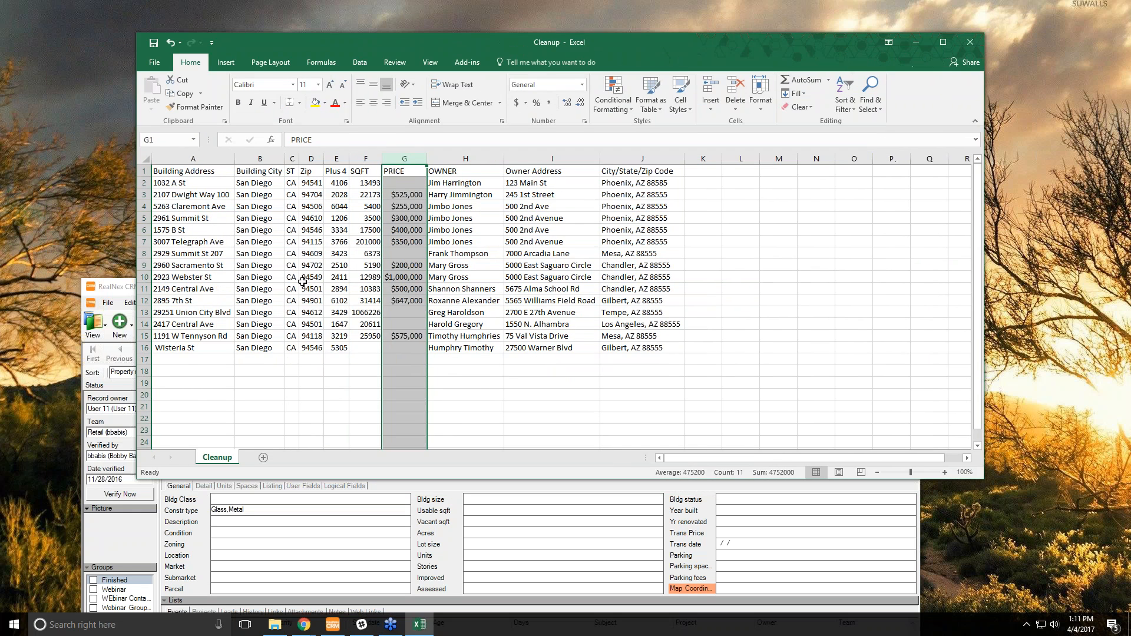
pyautogui.doubleClick(129, 289)
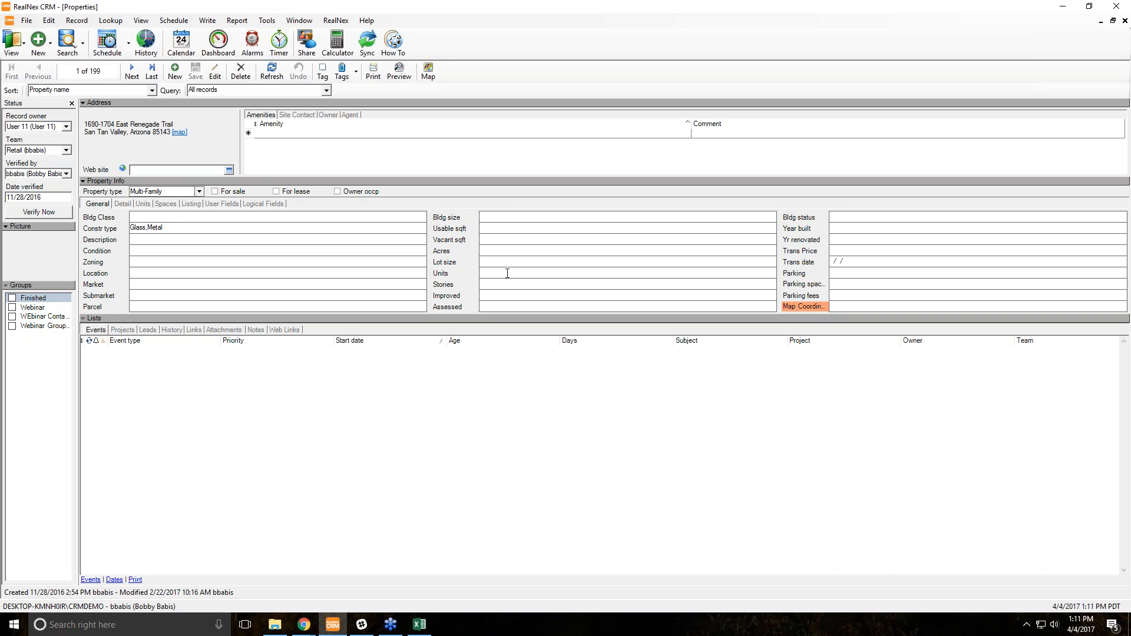
# Examine the data type in the field properties of the property's Trans Price field, leaving the properties unchanged
pyautogui.click(841, 248)
pyautogui.rightClick(841, 251)
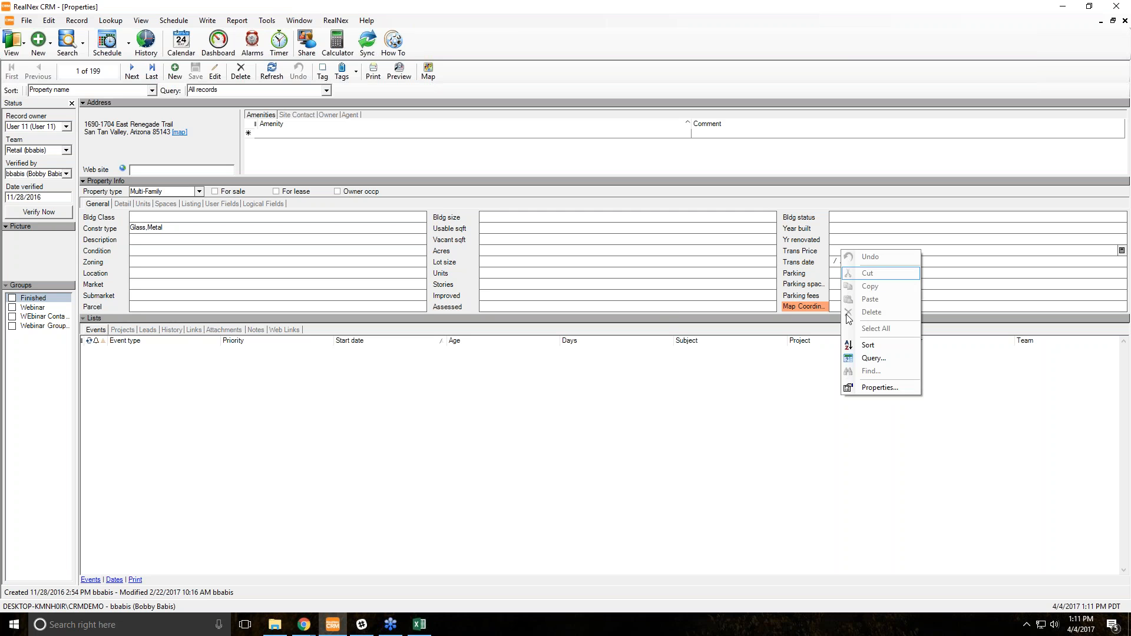
pyautogui.click(873, 388)
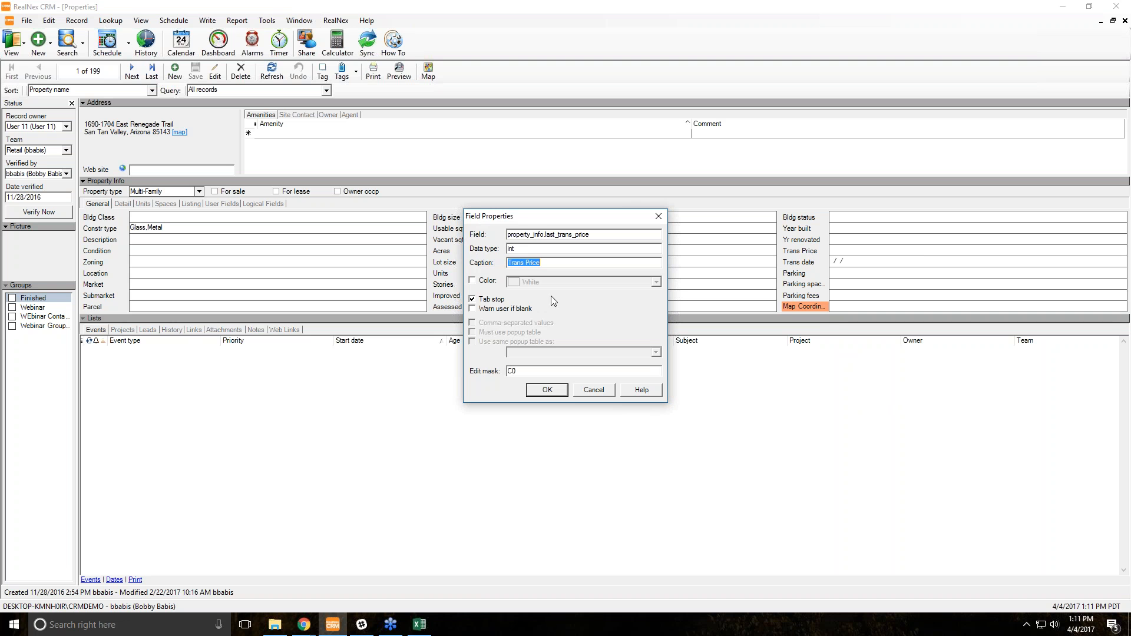
pyautogui.click(518, 248)
pyautogui.click(522, 249)
pyautogui.click(592, 391)
# Switch to the Cleanup workbook in Excel and try to replace every "$" in the PRICE column with nothing
pyautogui.click(419, 622)
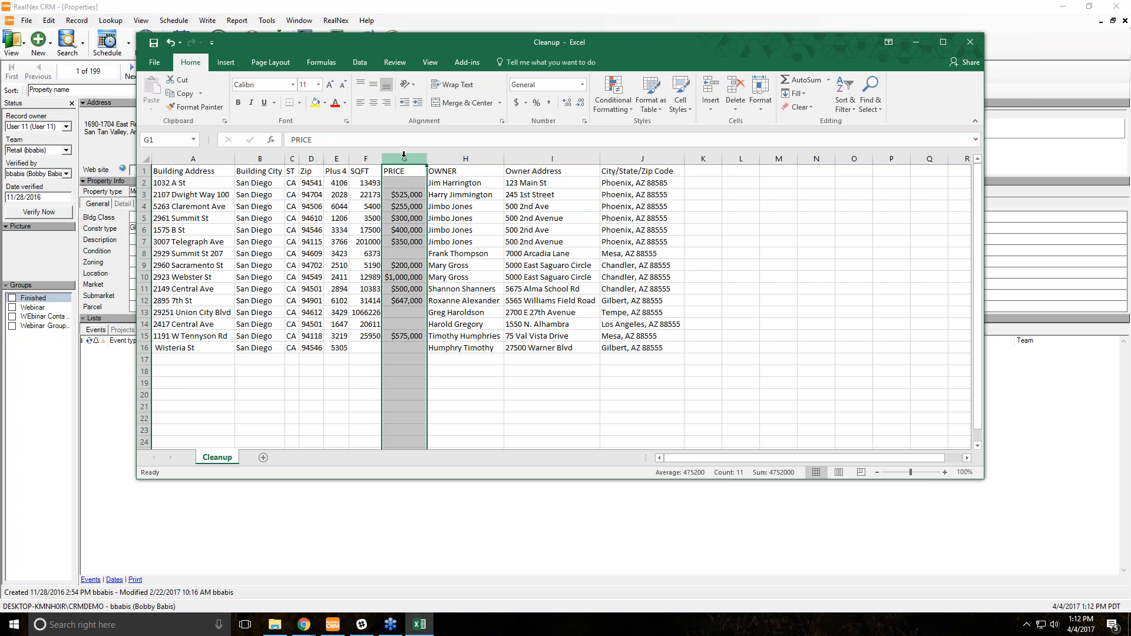
pyautogui.hotkey('ctrl', 'f')
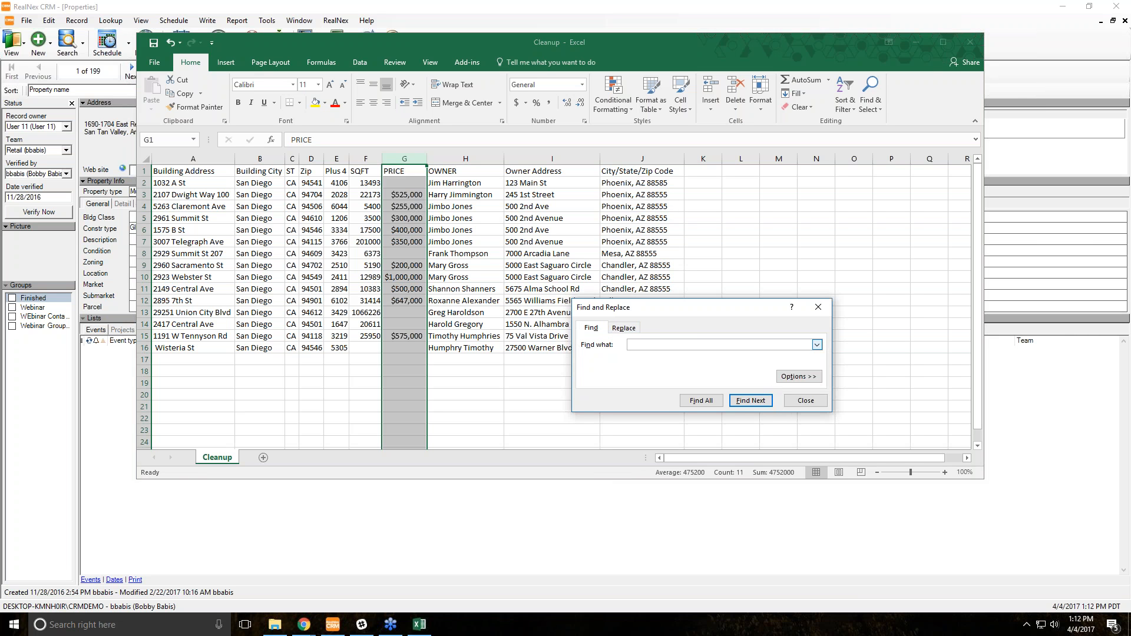
pyautogui.click(633, 331)
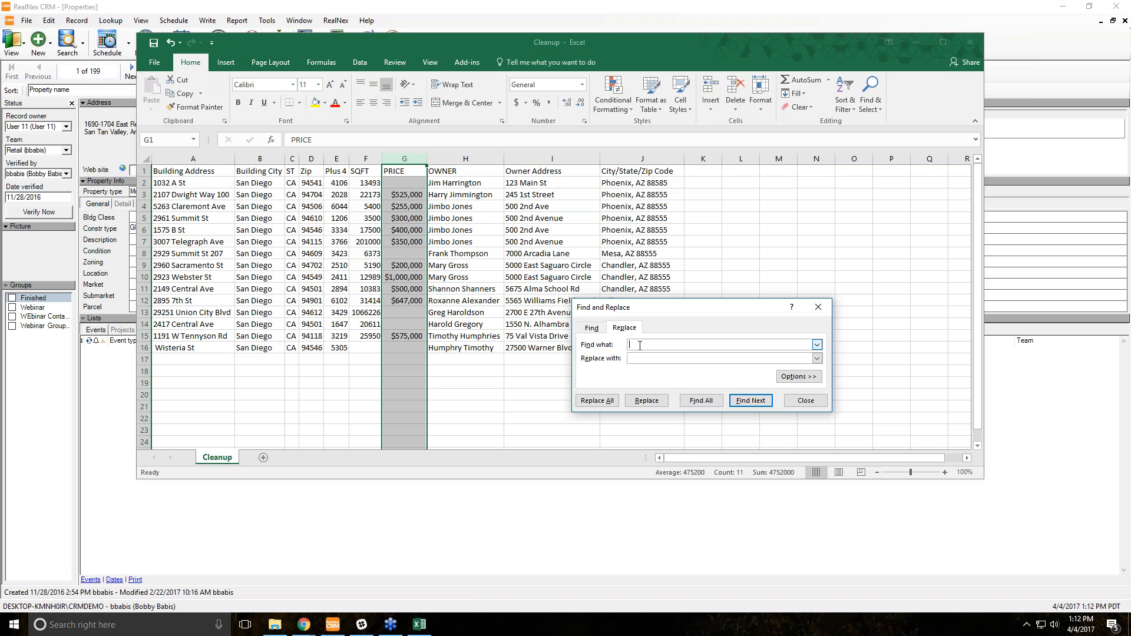
pyautogui.write('$')
pyautogui.press('Tab')
pyautogui.click(604, 402)
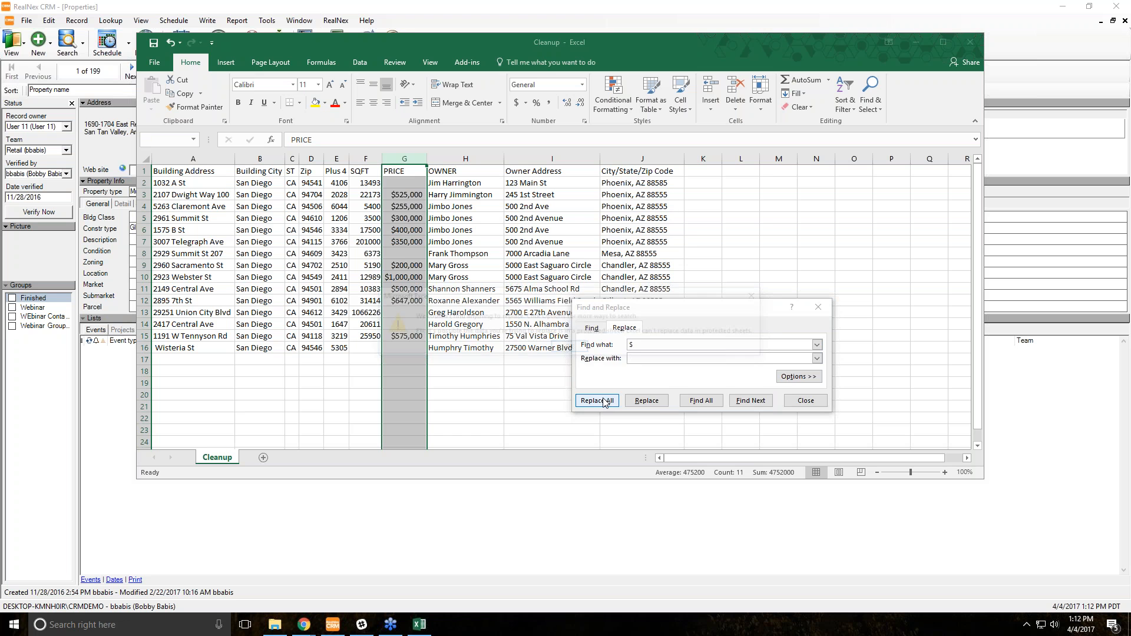
pyautogui.click(570, 348)
pyautogui.press('Escape')
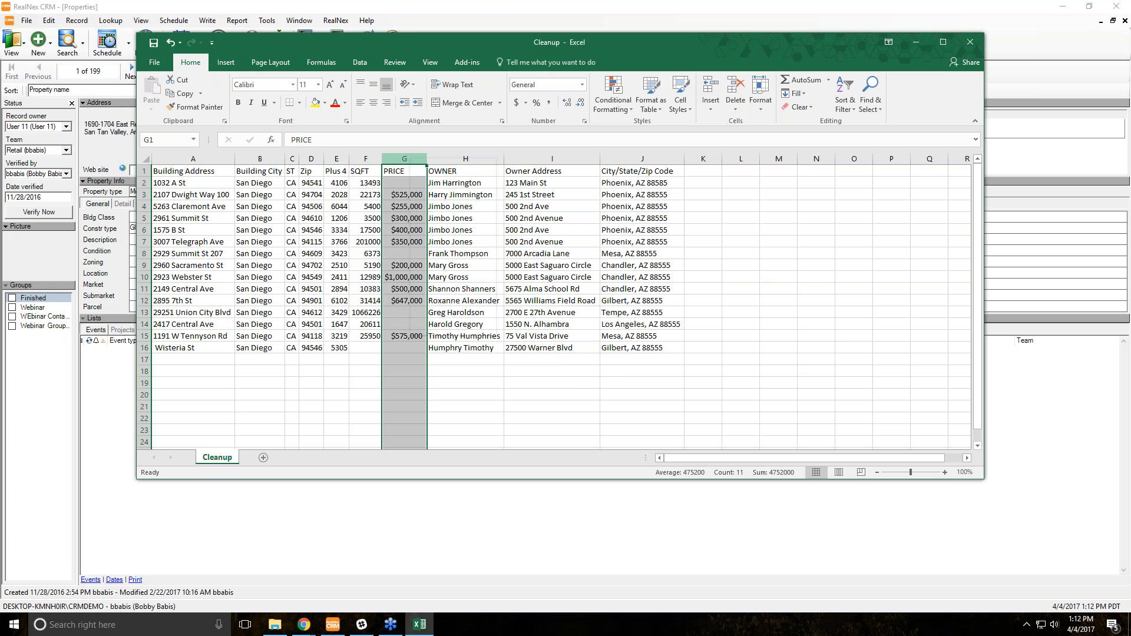
# Format the PRICE column as Number with 0 decimal places and no thousands separator
pyautogui.rightClick(412, 163)
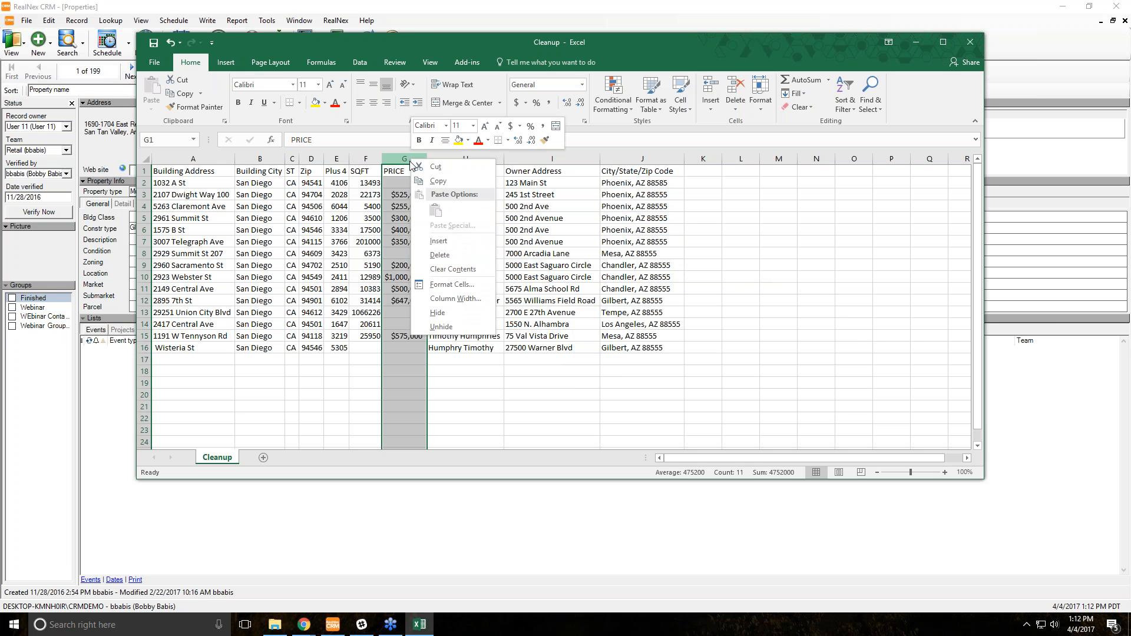
pyautogui.click(460, 287)
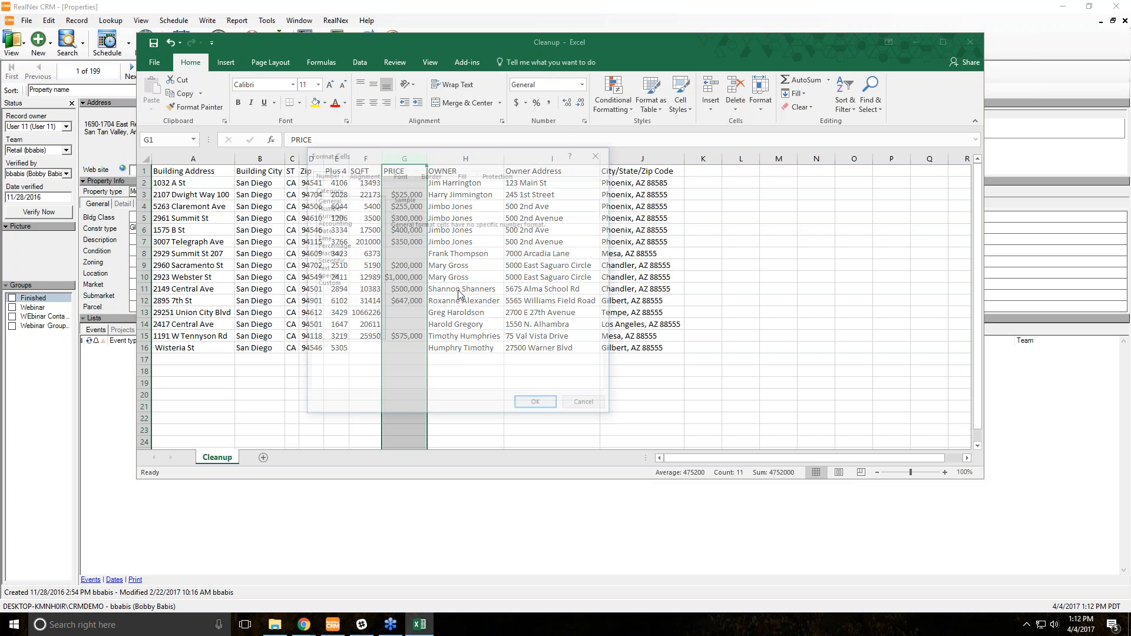
pyautogui.click(333, 208)
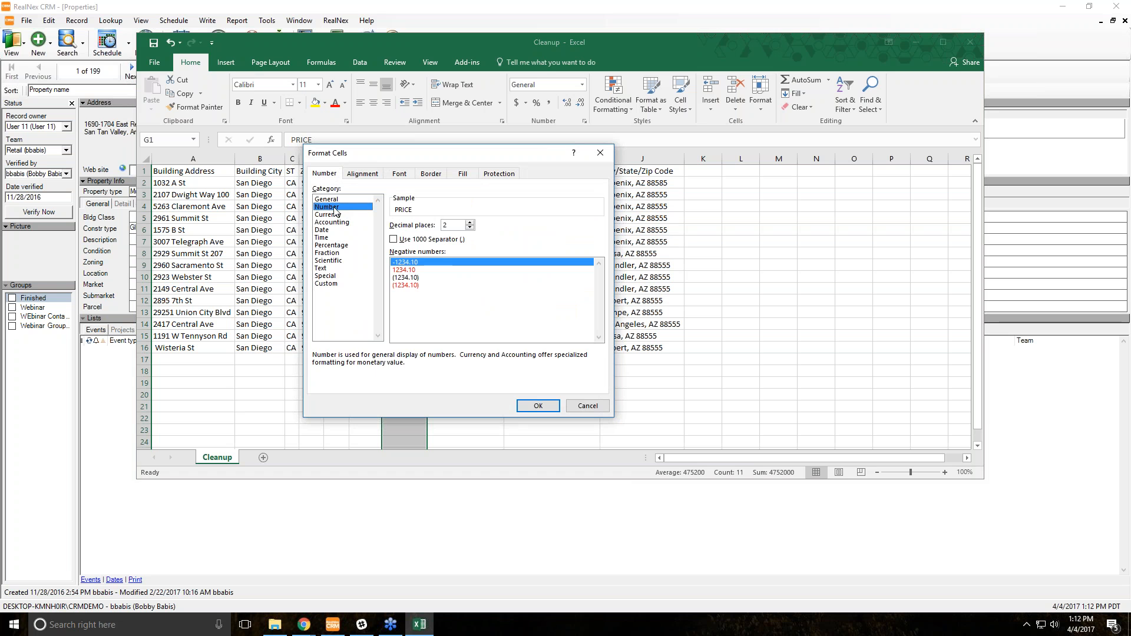
pyautogui.click(469, 228)
pyautogui.click(469, 228)
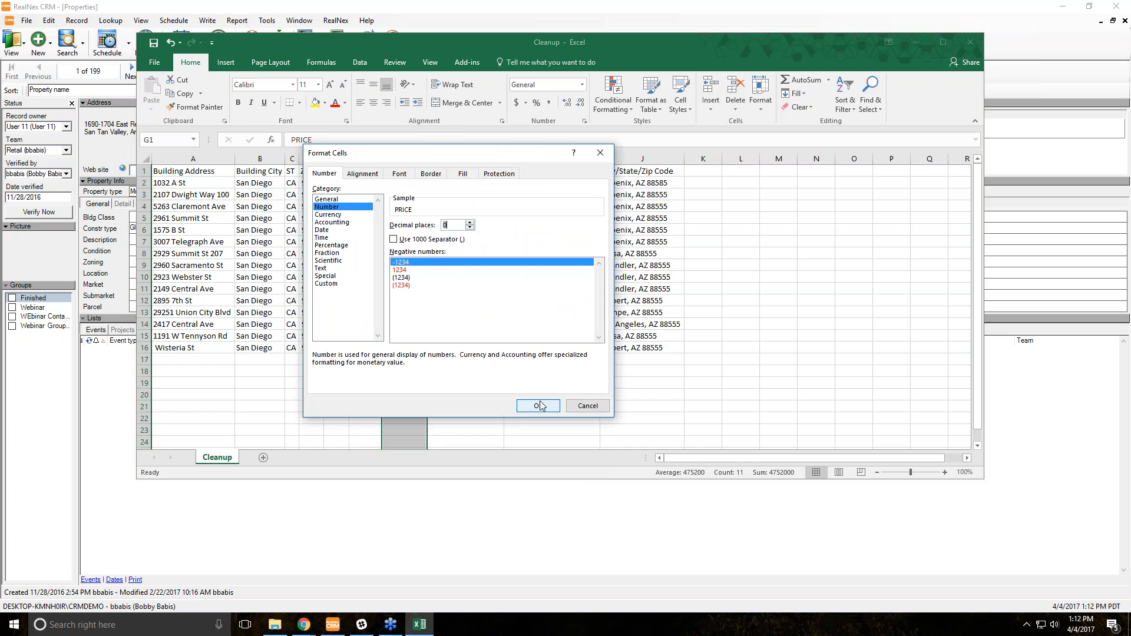
pyautogui.click(711, 491)
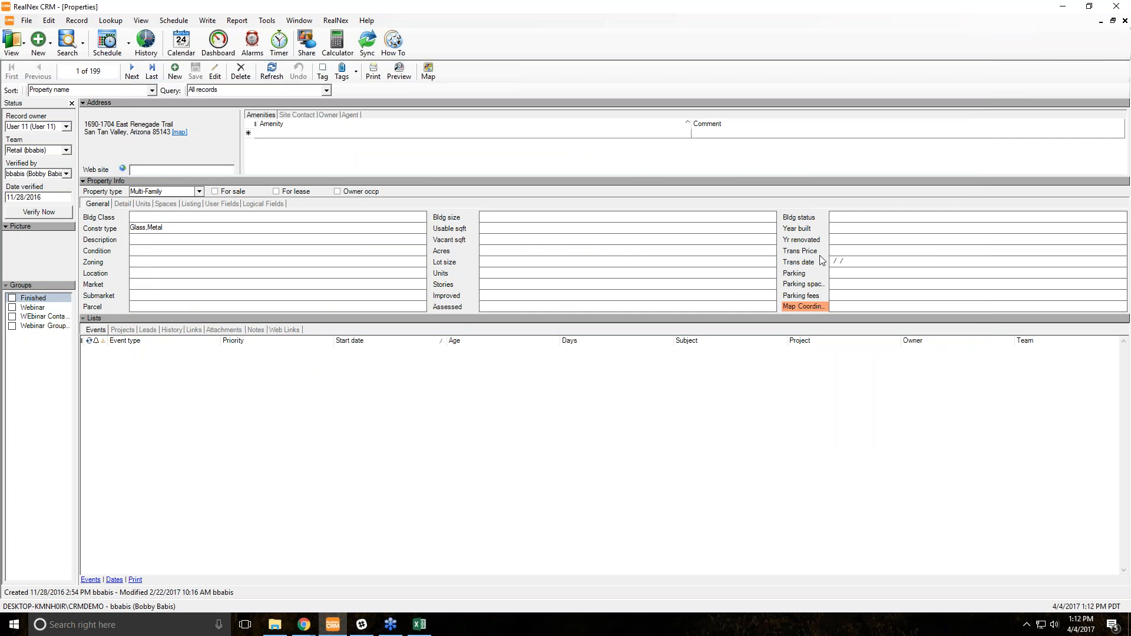
pyautogui.hotkey('alt', 'Tab')
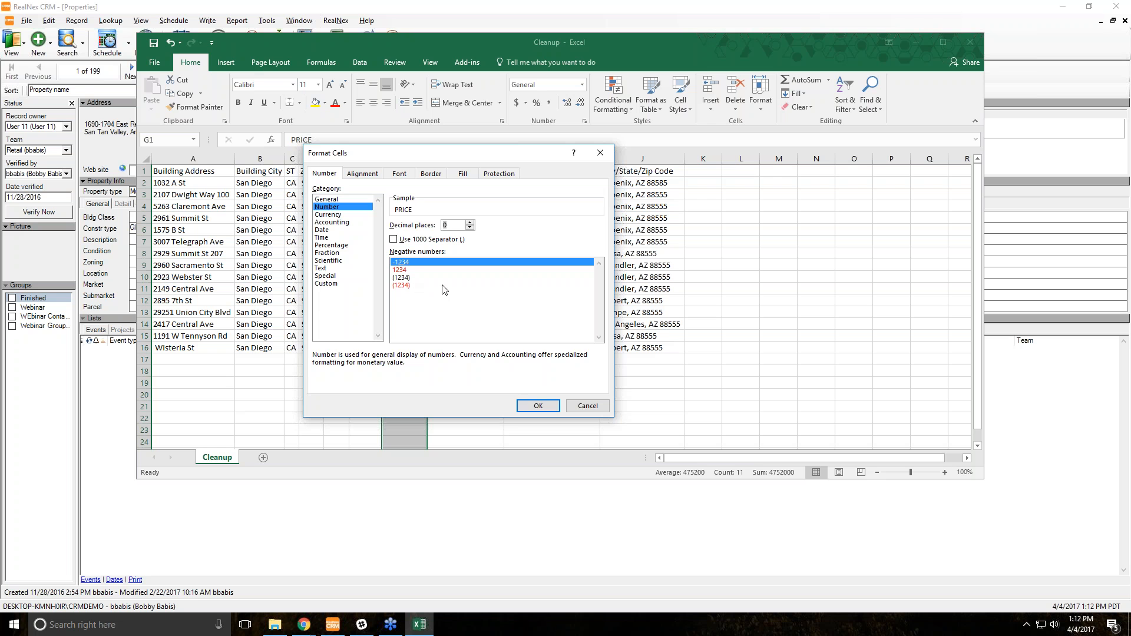
pyautogui.click(521, 402)
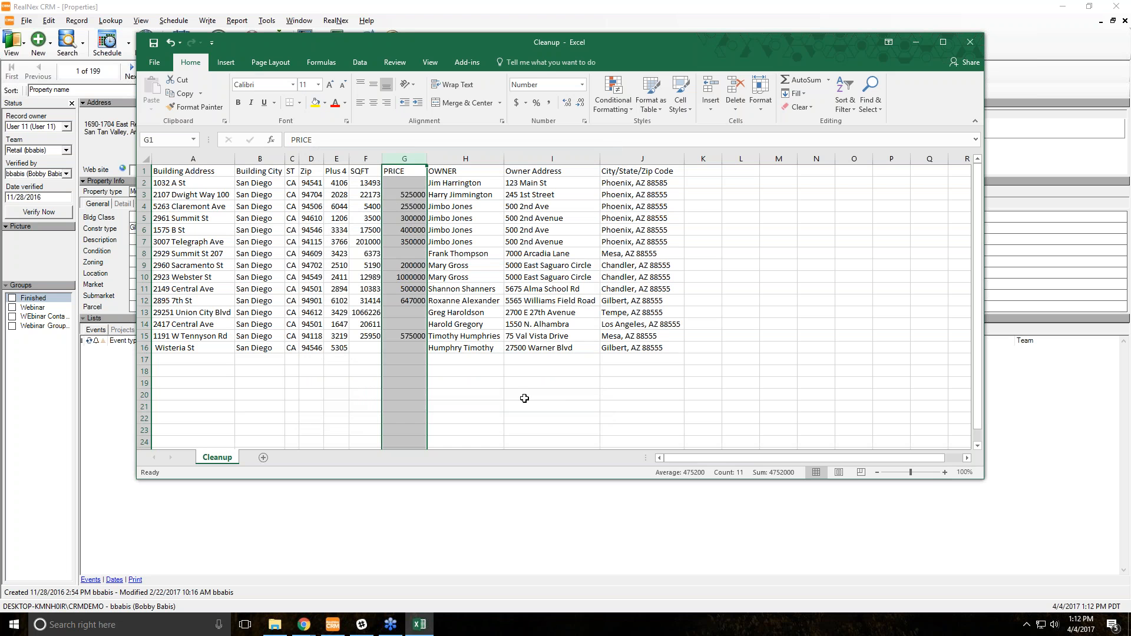
pyautogui.click(407, 196)
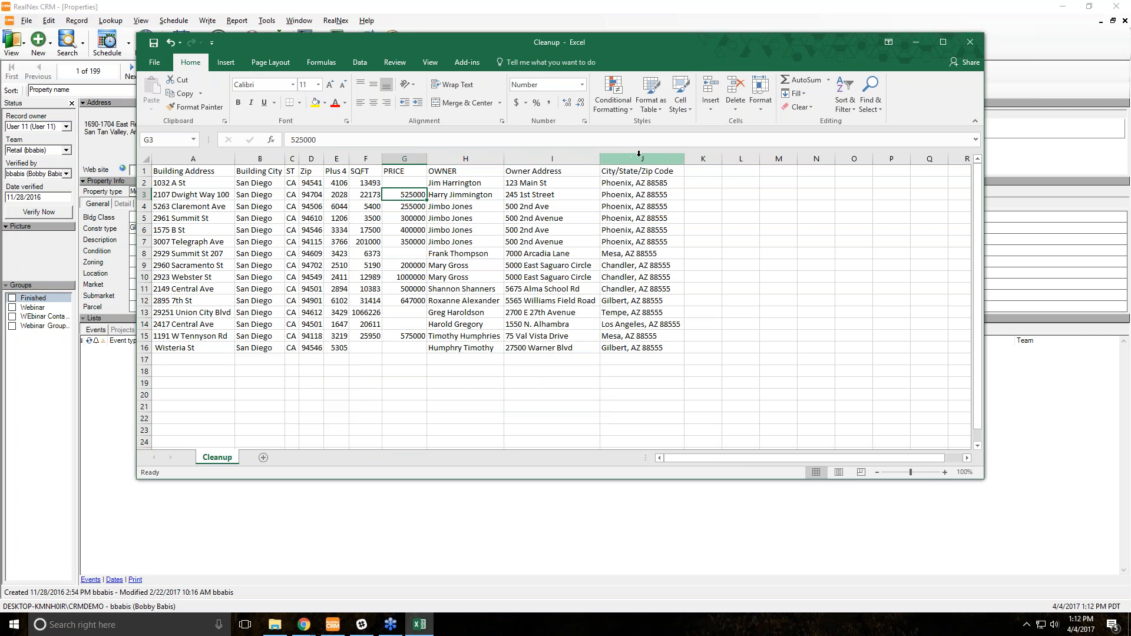
# Check the first City/State/Zip Code entry, then switch to RealNex CRM's Investors contacts and open the displayed contact's name and address details
pyautogui.click(639, 185)
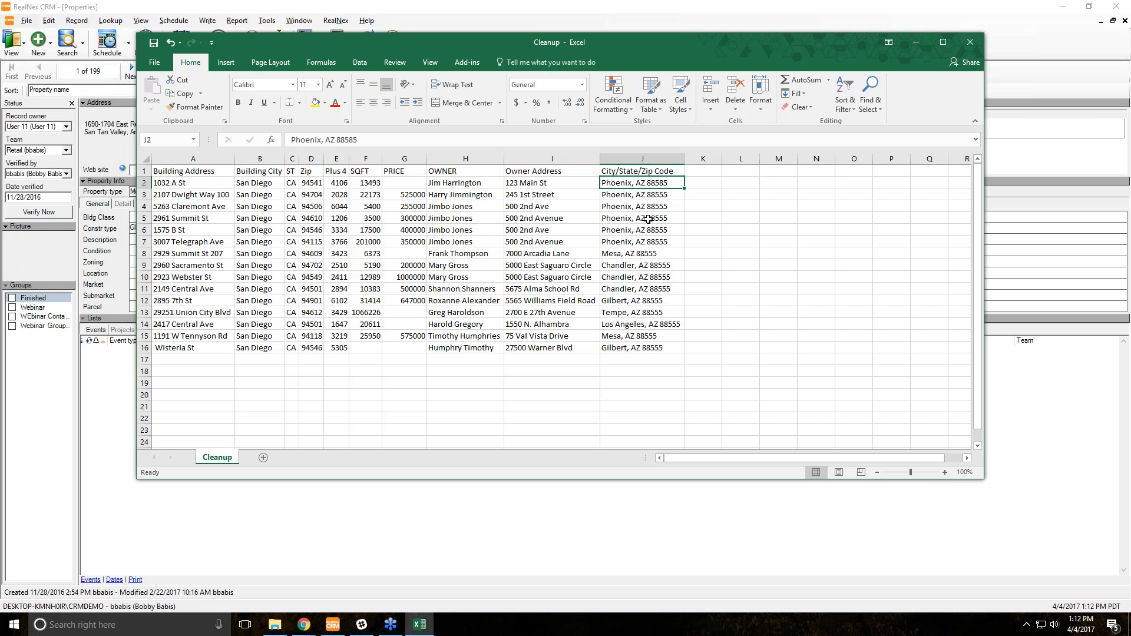
pyautogui.click(651, 4)
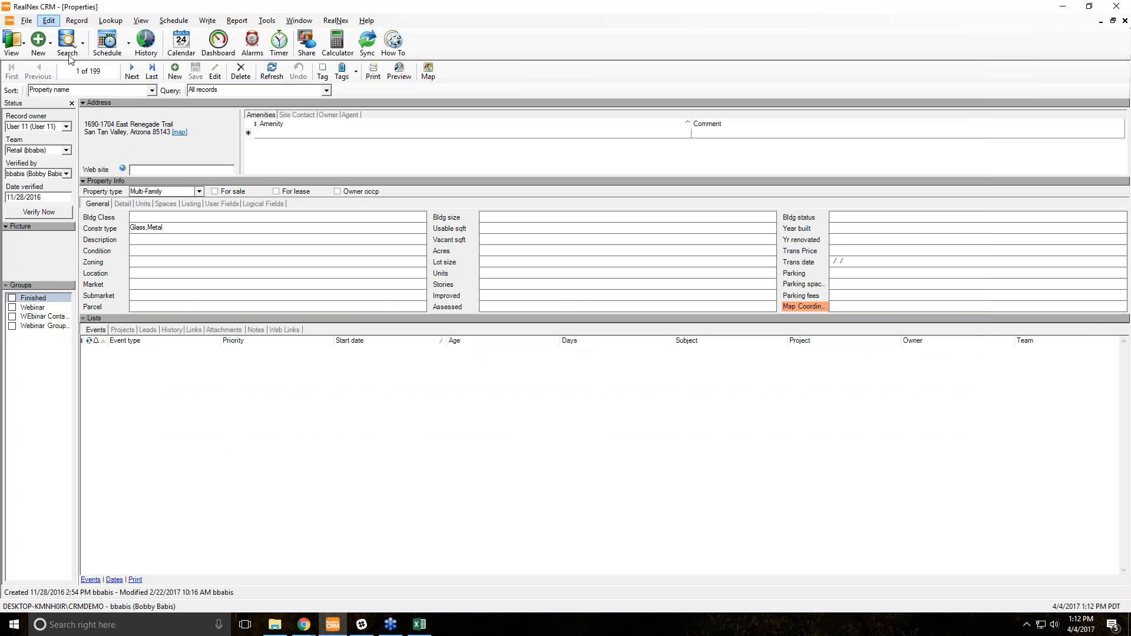
pyautogui.click(12, 43)
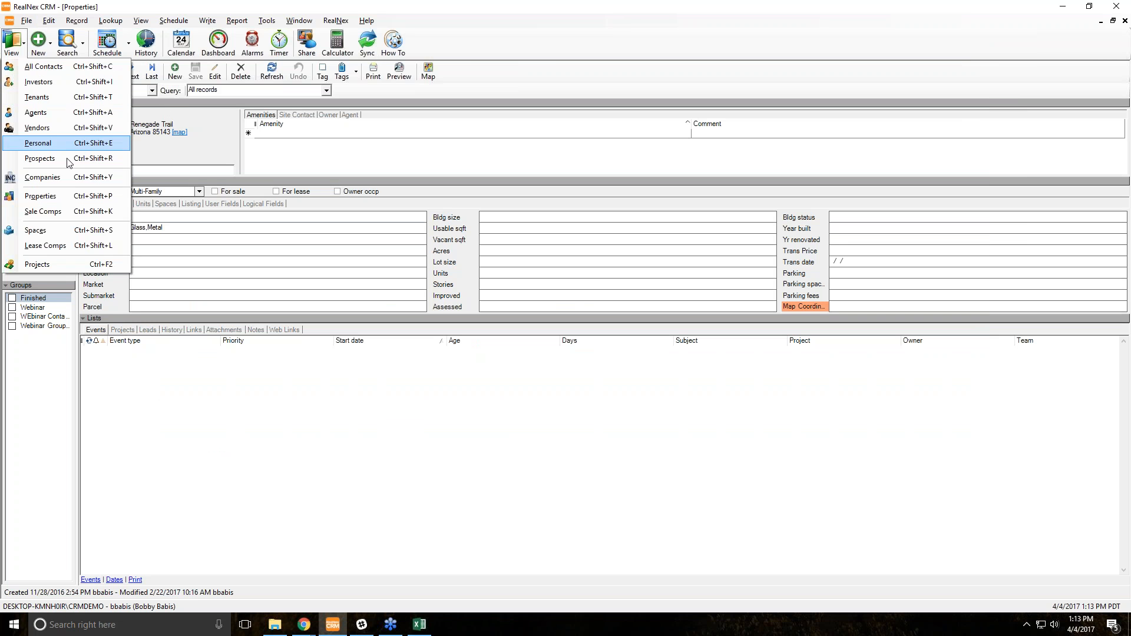
pyautogui.click(69, 82)
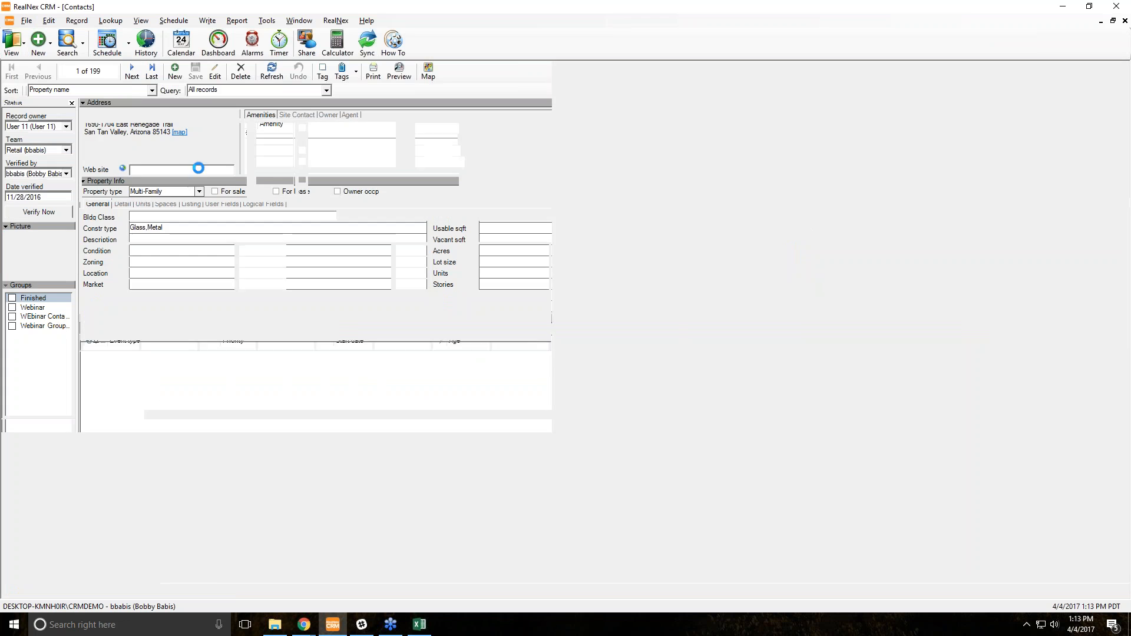
pyautogui.doubleClick(201, 162)
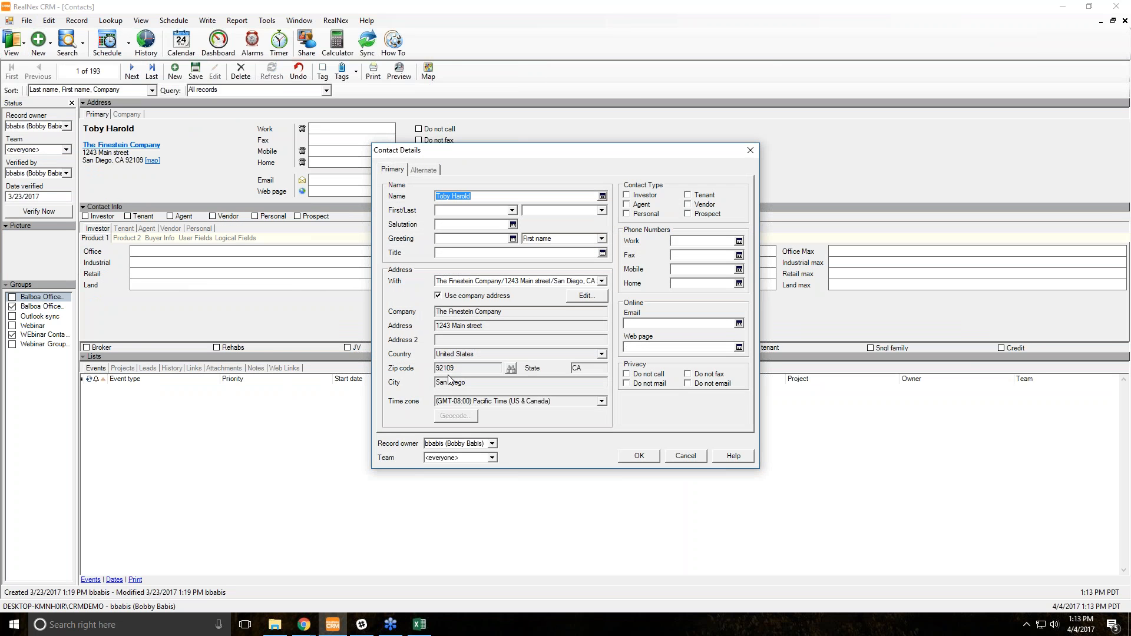
# Examine the separate zip code and state fields in the contact's address details, leaving the record unchanged
pyautogui.moveTo(489, 369); pyautogui.dragTo(418, 365)
pyautogui.click(588, 368)
pyautogui.click(692, 457)
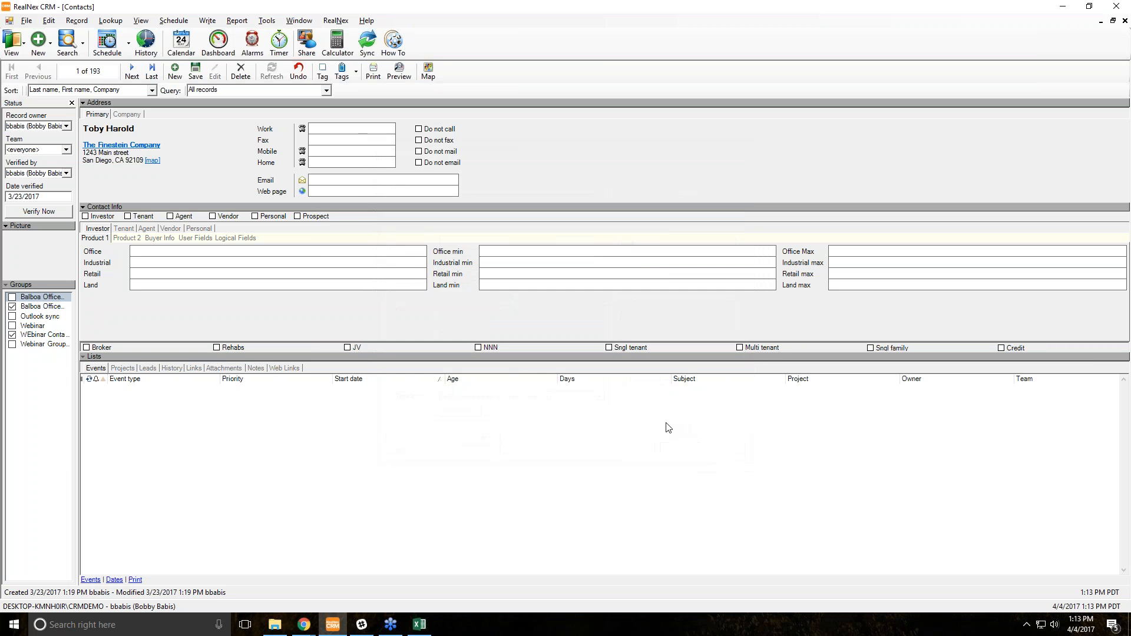
# Switch to the Cleanup workbook in Excel and split the City/State/Zip Code column with Text to Columns, using only the comma as delimiter
pyautogui.hotkey('alt', 'Tab')
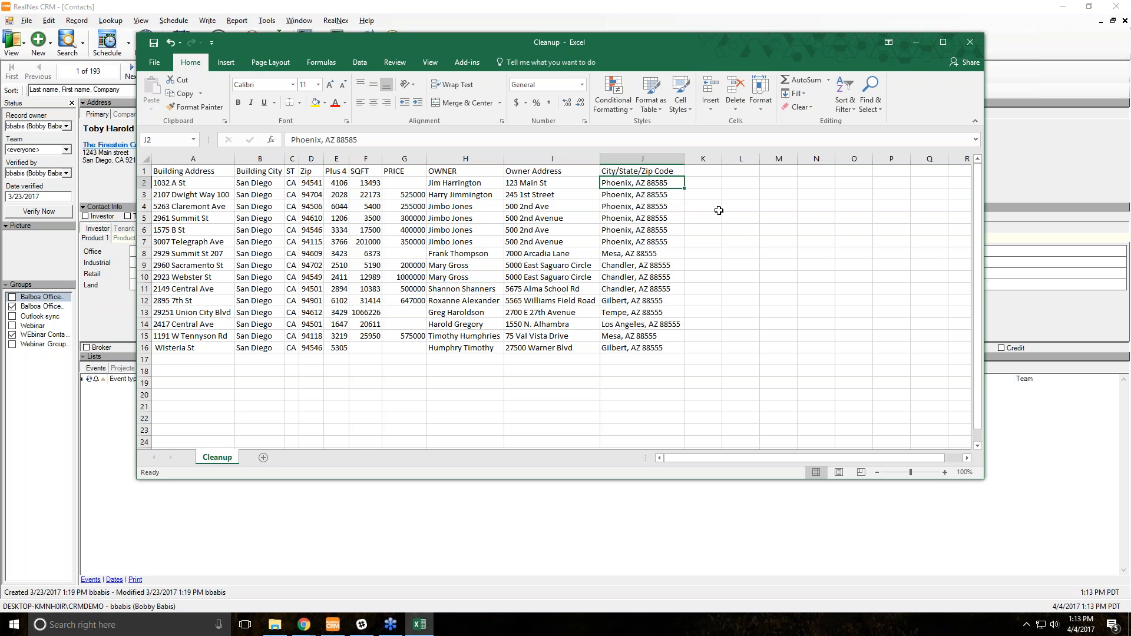
pyautogui.click(648, 159)
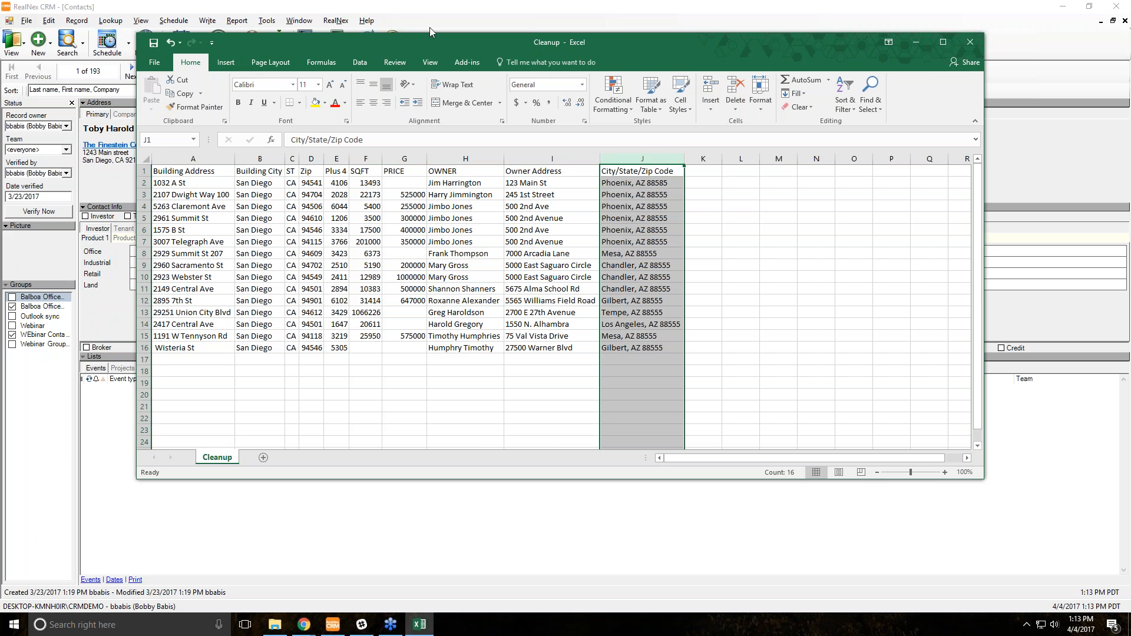
pyautogui.click(362, 62)
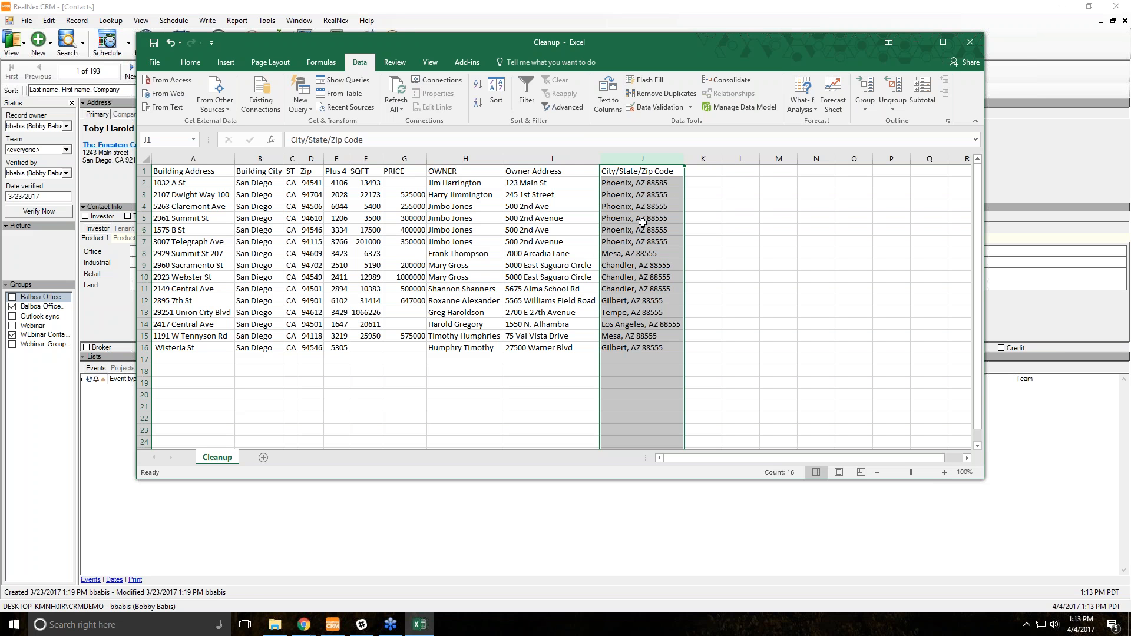
pyautogui.click(608, 95)
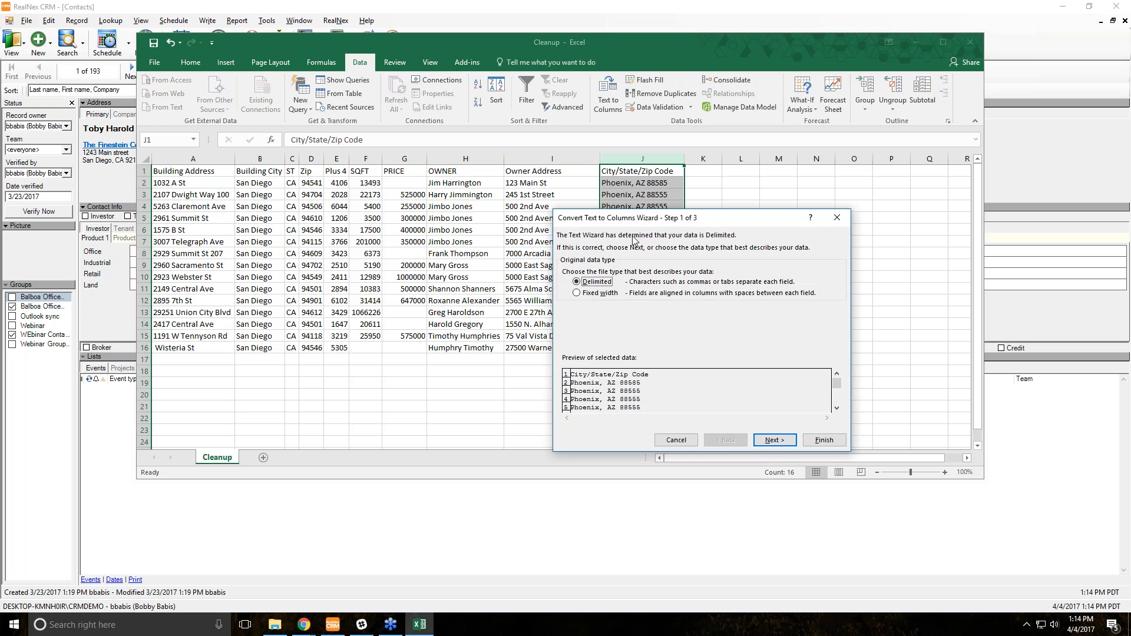
pyautogui.click(772, 441)
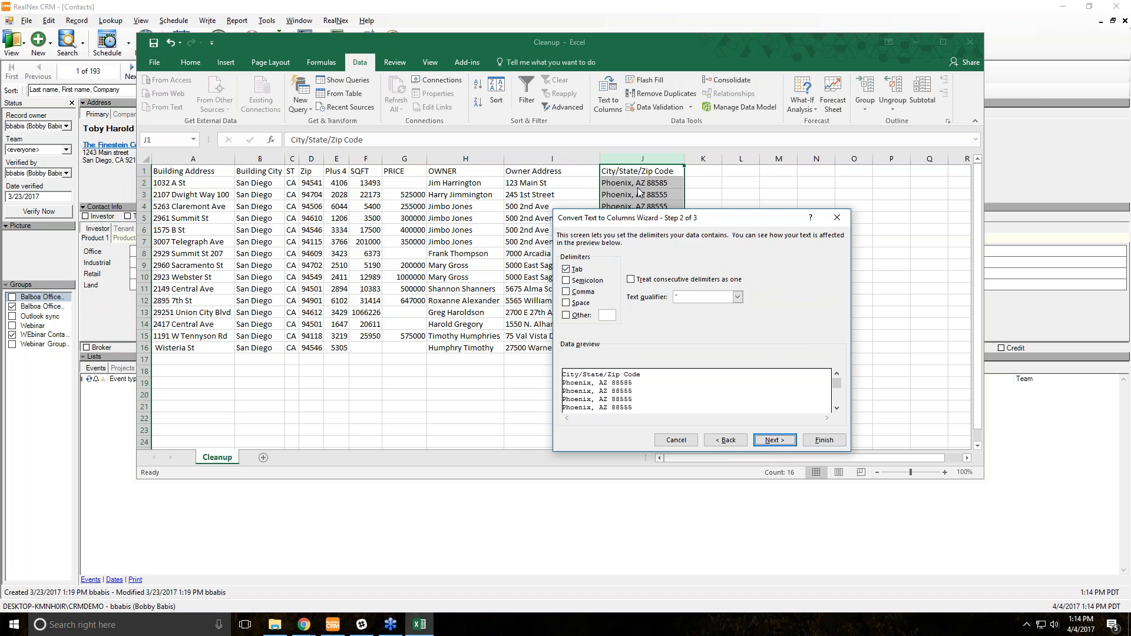
pyautogui.click(566, 303)
pyautogui.click(567, 293)
pyautogui.click(567, 269)
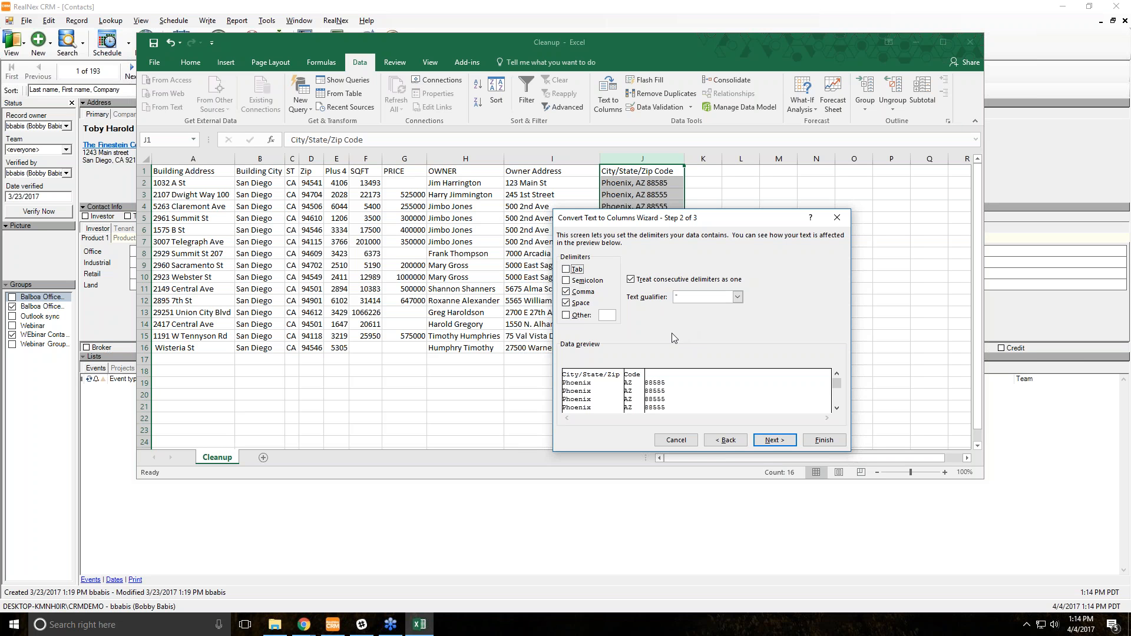
pyautogui.click(567, 303)
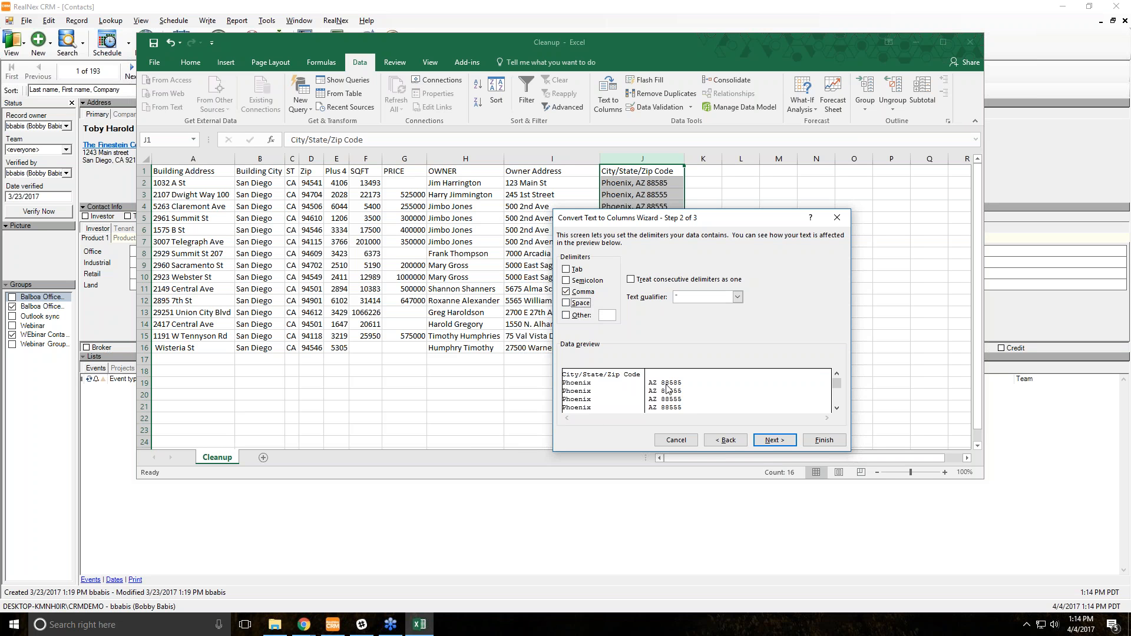
pyautogui.click(827, 441)
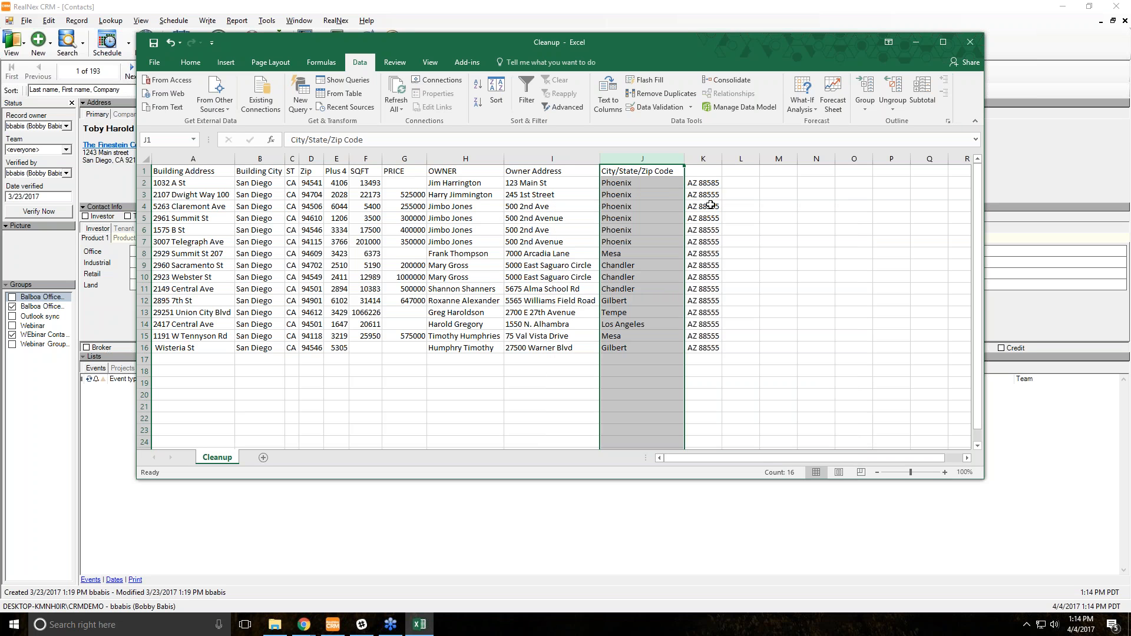
# Split column K into state and zip code with fixed-width Text to Columns, placing the break just before the zip code, and check cell K2
pyautogui.click(703, 159)
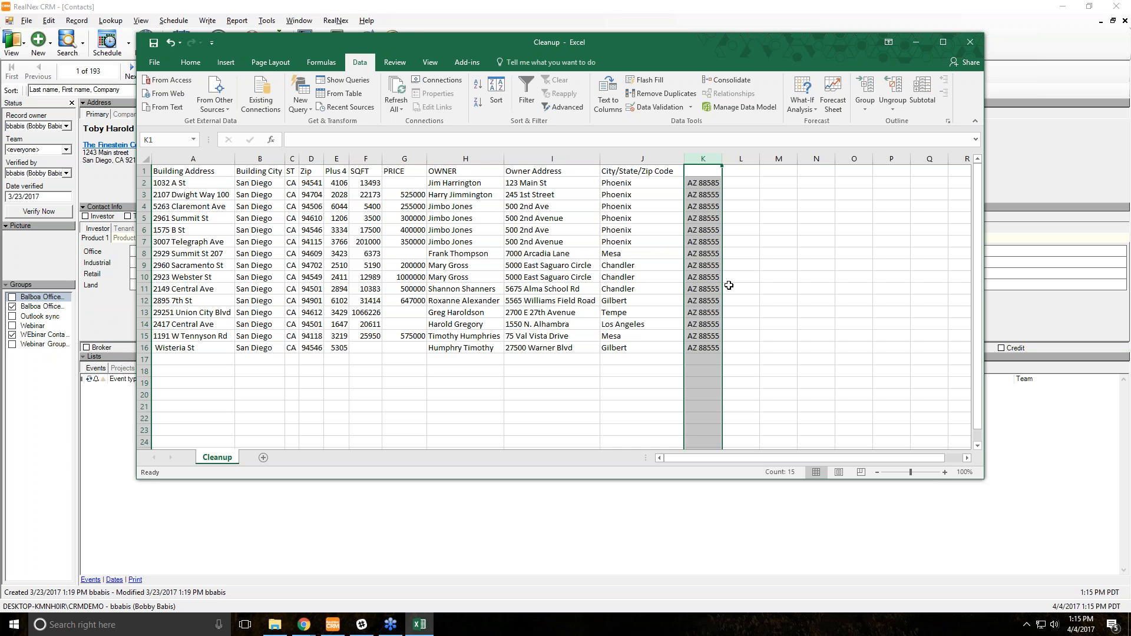
pyautogui.click(610, 106)
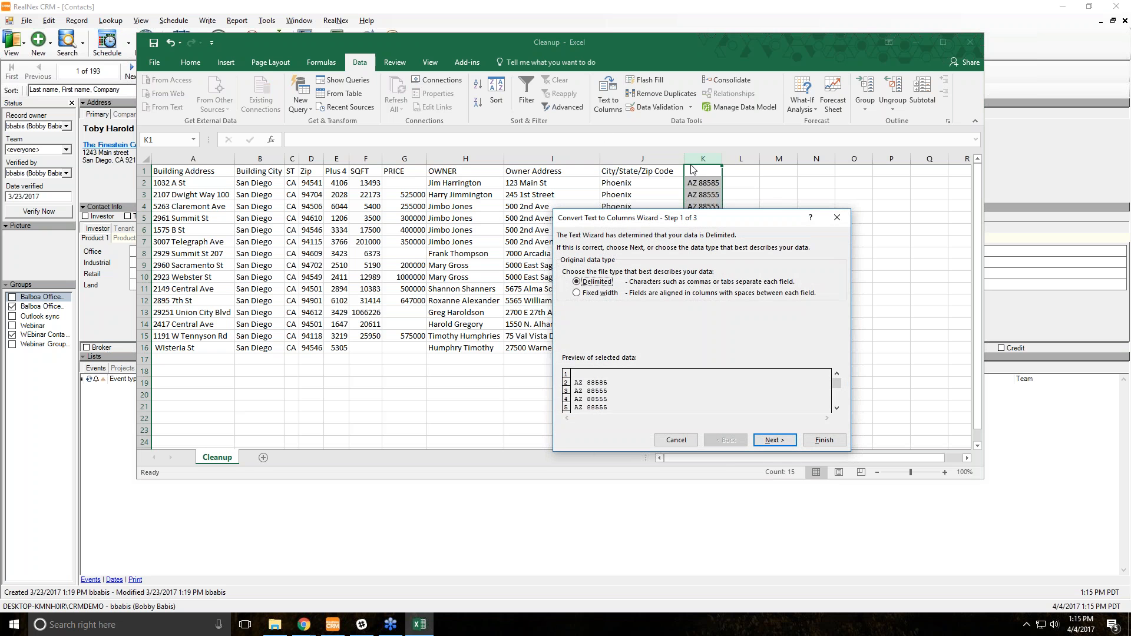
pyautogui.click(600, 293)
pyautogui.click(772, 441)
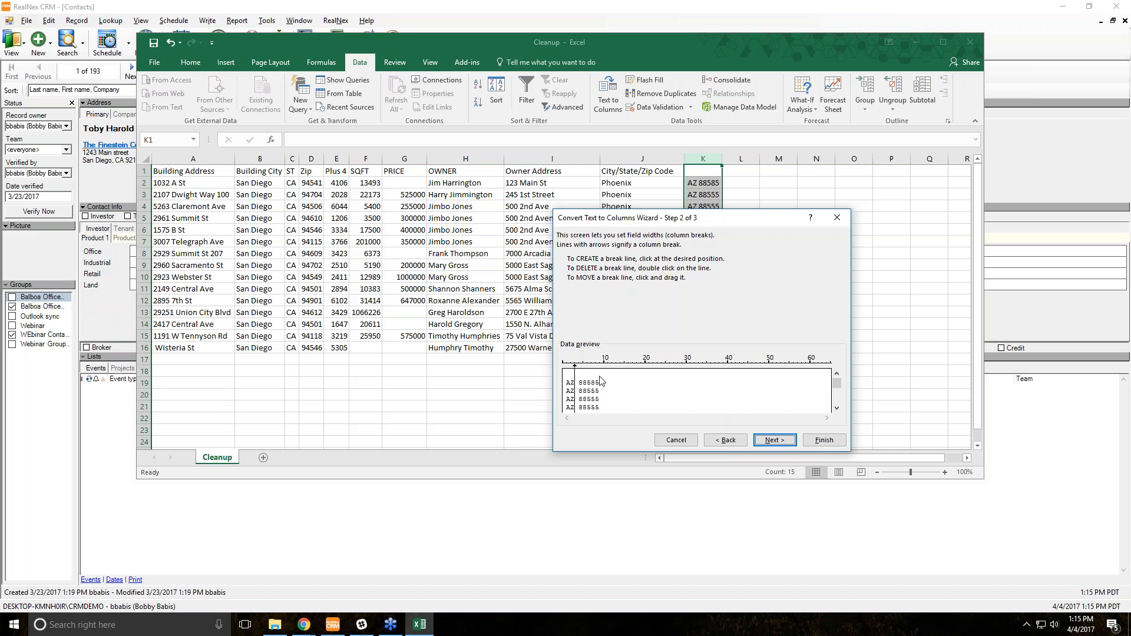
pyautogui.moveTo(575, 370); pyautogui.dragTo(579, 370)
pyautogui.click(824, 441)
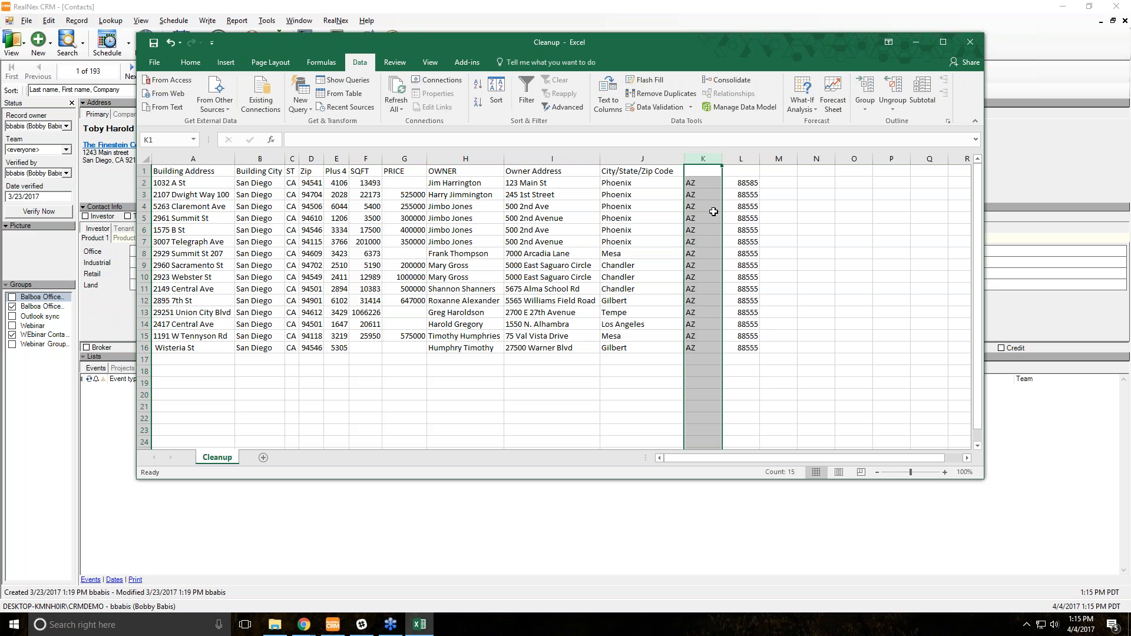
pyautogui.doubleClick(710, 182)
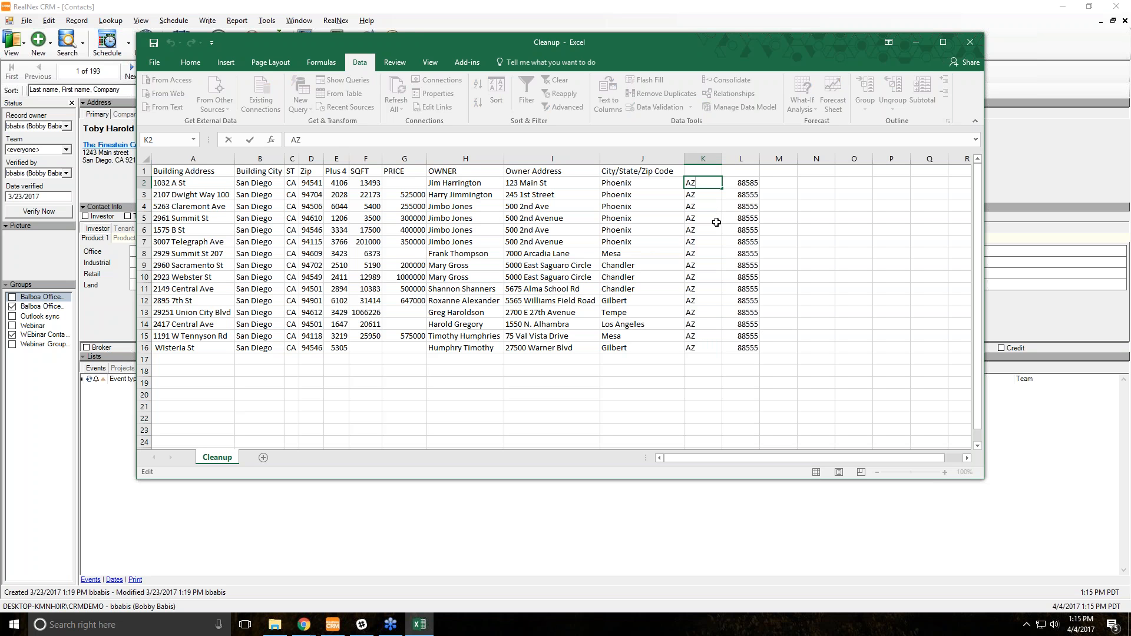
# Label the three split columns City, State and Zip Code
pyautogui.click(640, 171)
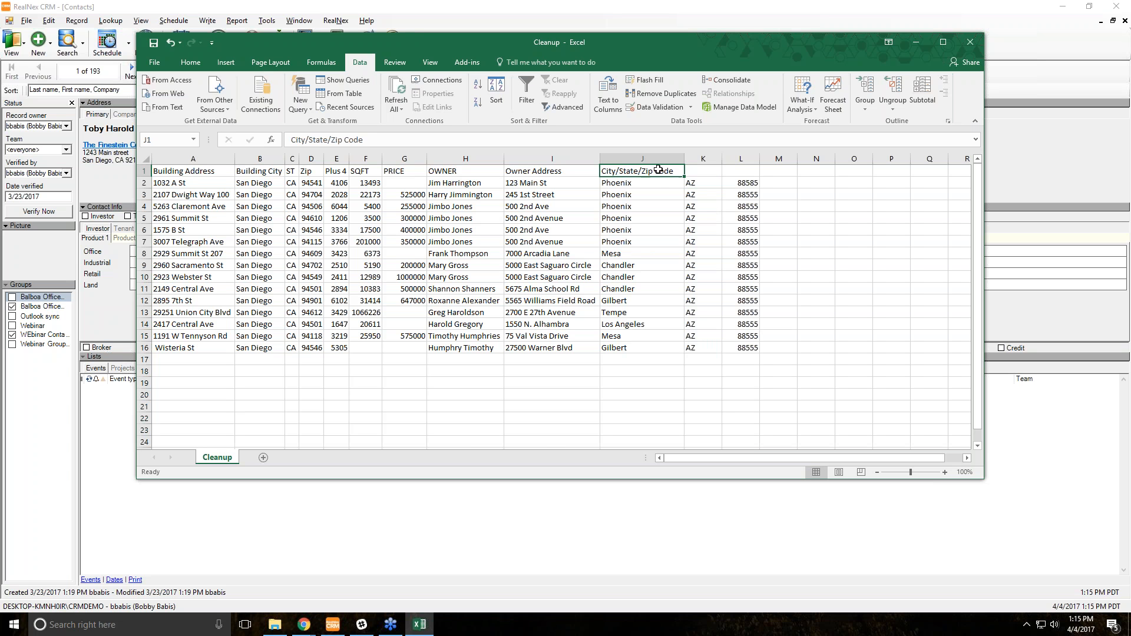
pyautogui.write('City')
pyautogui.press('Tab')
pyautogui.write('State')
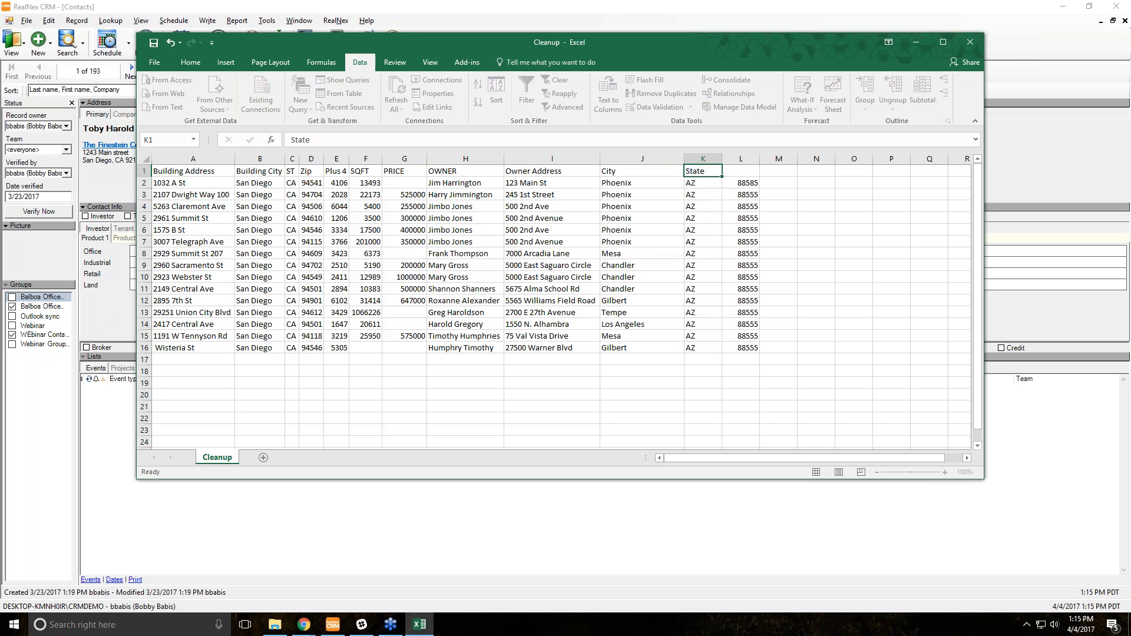
pyautogui.press('Tab')
pyautogui.write('Zip Code')
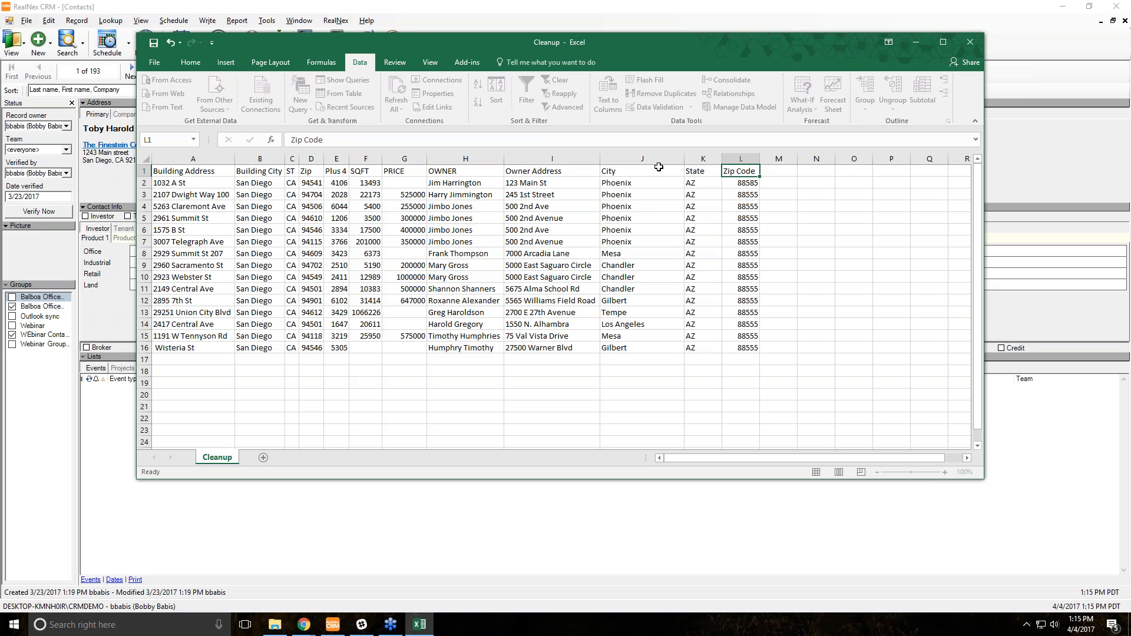
# Rename the headers of columns J, K and L as Owner City, Owner State and Owner Zip Code
pyautogui.click(659, 169)
pyautogui.write('Owner')
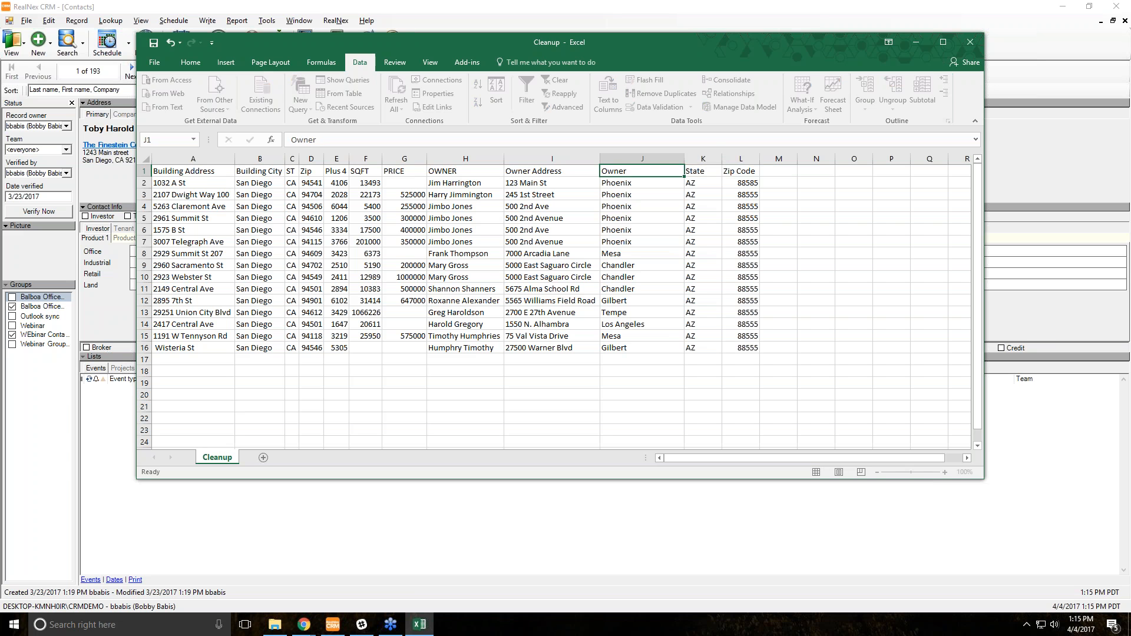
pyautogui.press('Tab')
pyautogui.press('Left')
pyautogui.write('Owner City')
pyautogui.press('Tab')
pyautogui.write('Owner State')
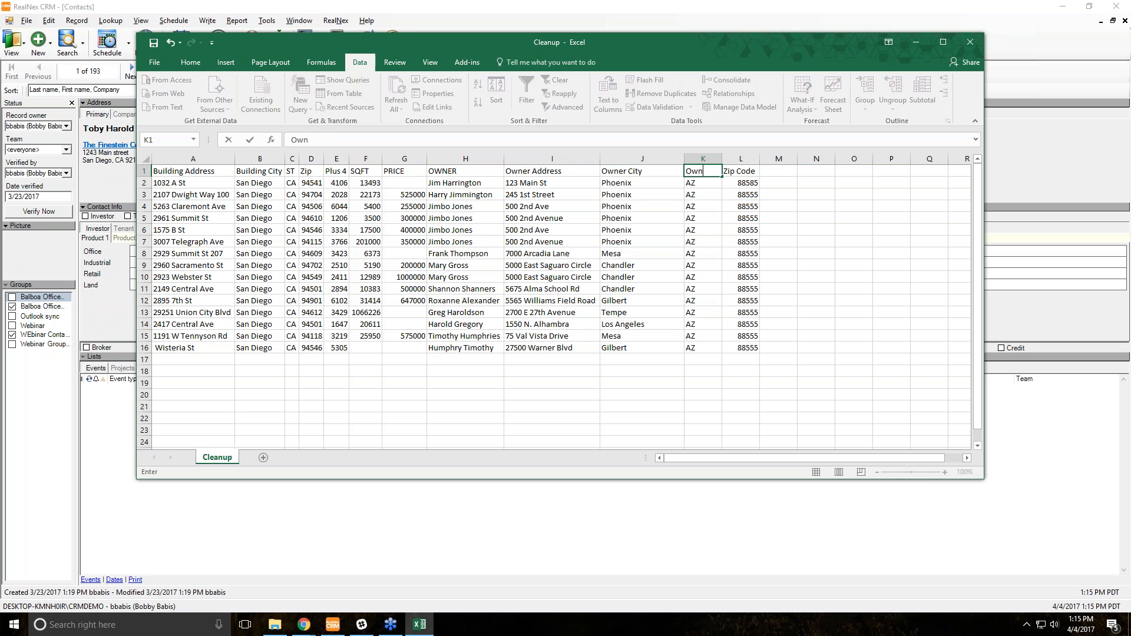
pyautogui.press('Tab')
pyautogui.write('Owner Zip Code')
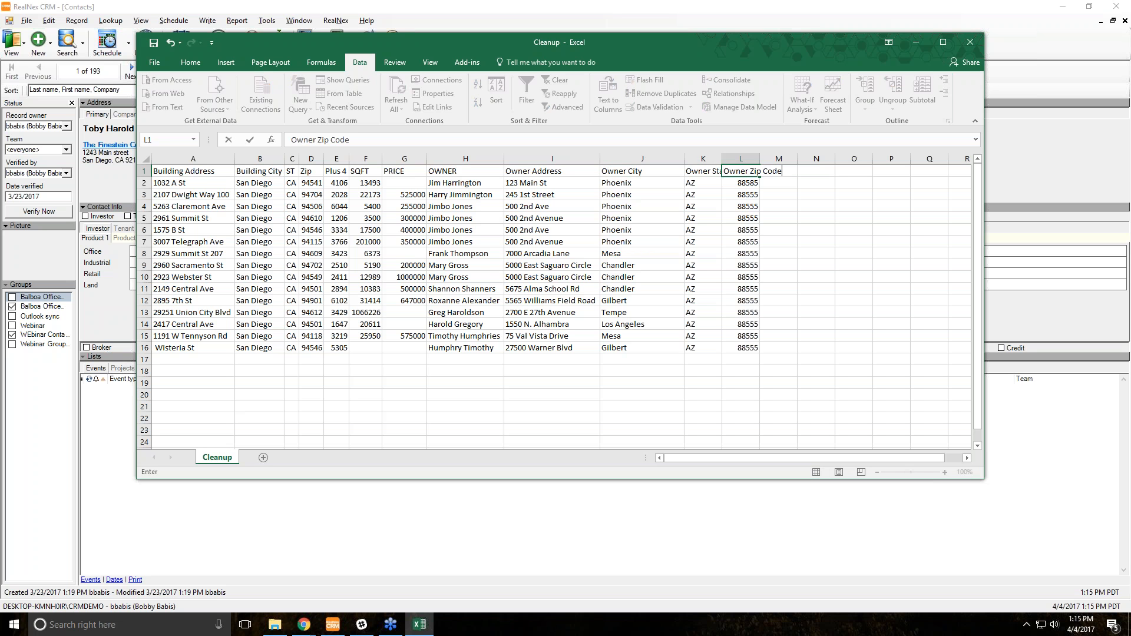
pyautogui.press('Return')
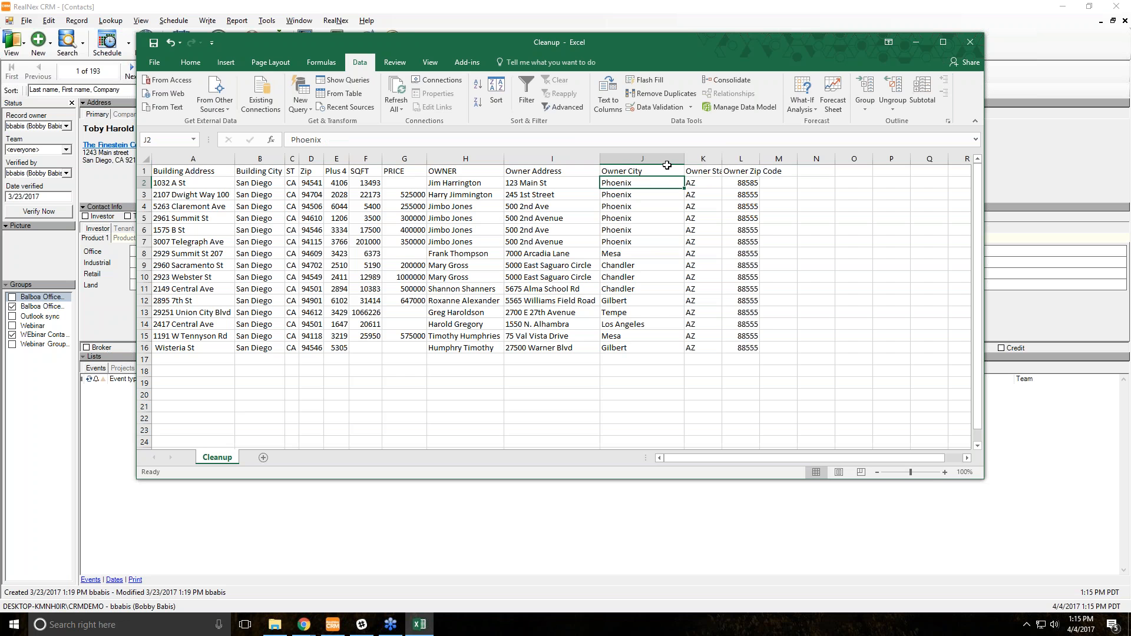
# Widen the Owner State column so its header fits, and widen the Plus 4 column
pyautogui.moveTo(722, 159); pyautogui.dragTo(770, 159)
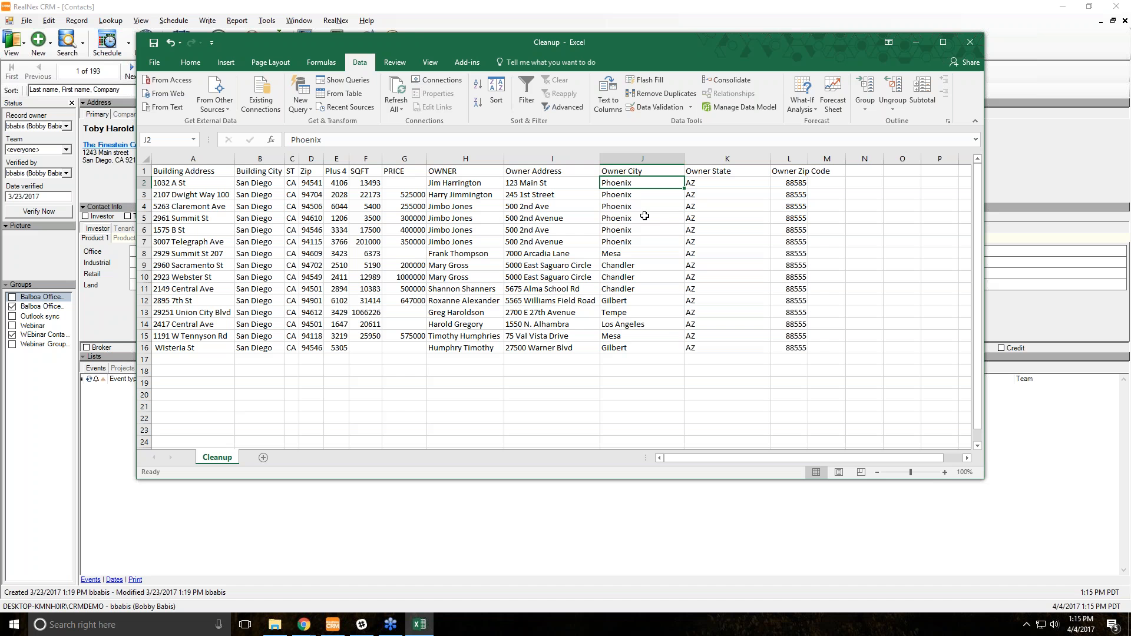
pyautogui.click(307, 170)
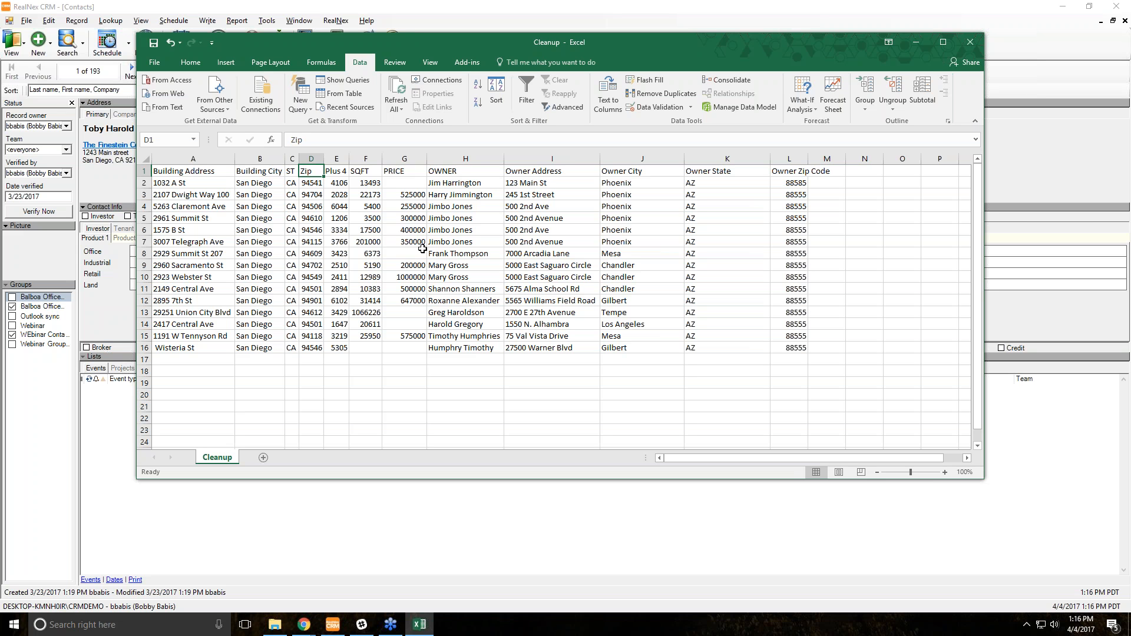
pyautogui.moveTo(349, 159)
pyautogui.mouseDown()
pyautogui.moveTo(448, 159)
pyautogui.moveTo(371, 159)
pyautogui.mouseUp()
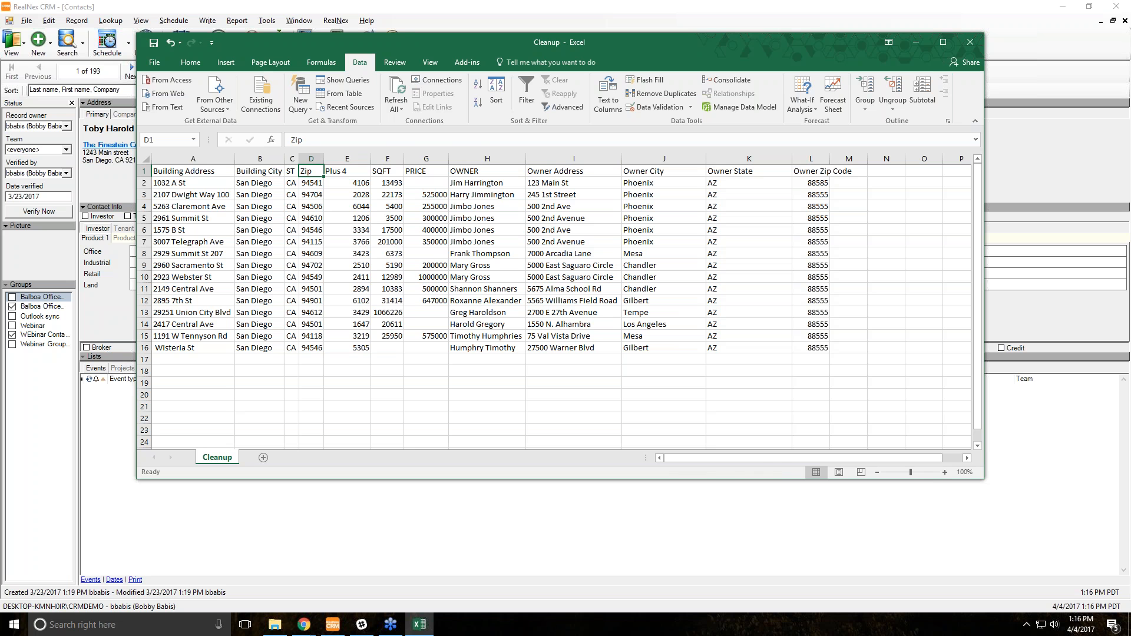
# Try inserting a column headed Zip+4 between Zip and Plus 4, and undo both the header and the insertion
pyautogui.rightClick(333, 159)
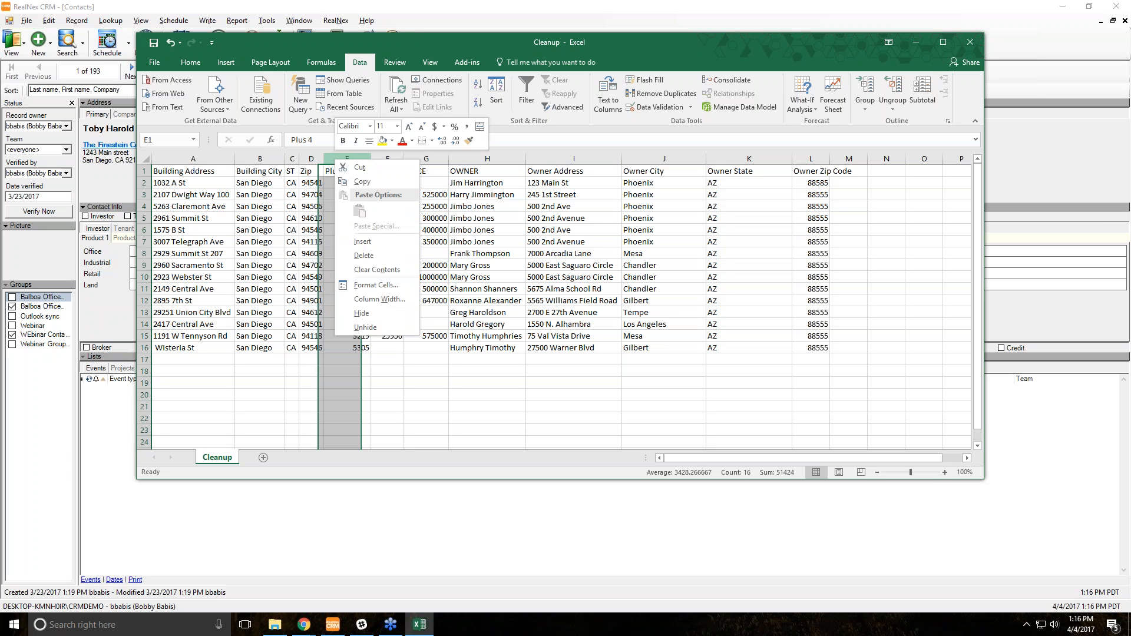
pyautogui.click(363, 242)
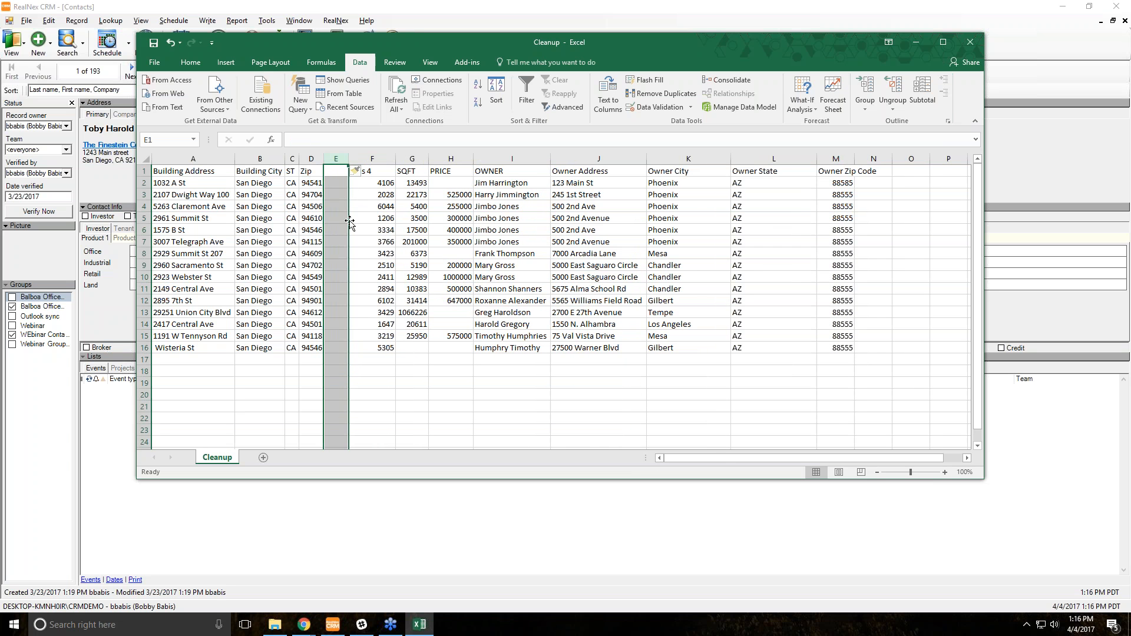
pyautogui.click(335, 172)
pyautogui.write('Z')
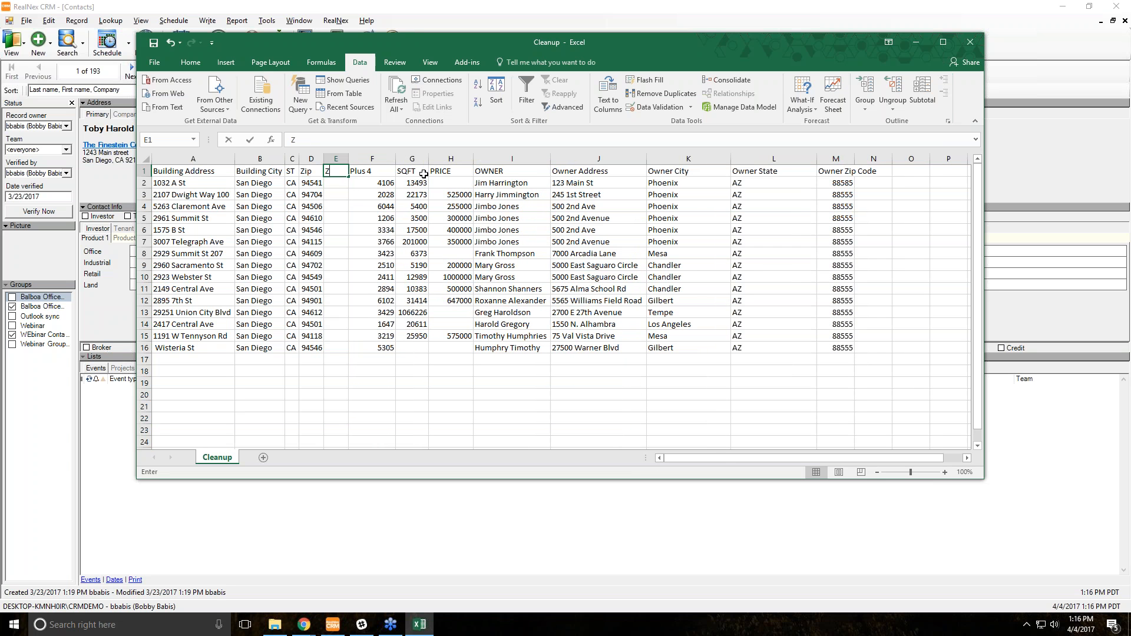
pyautogui.write('ip+4')
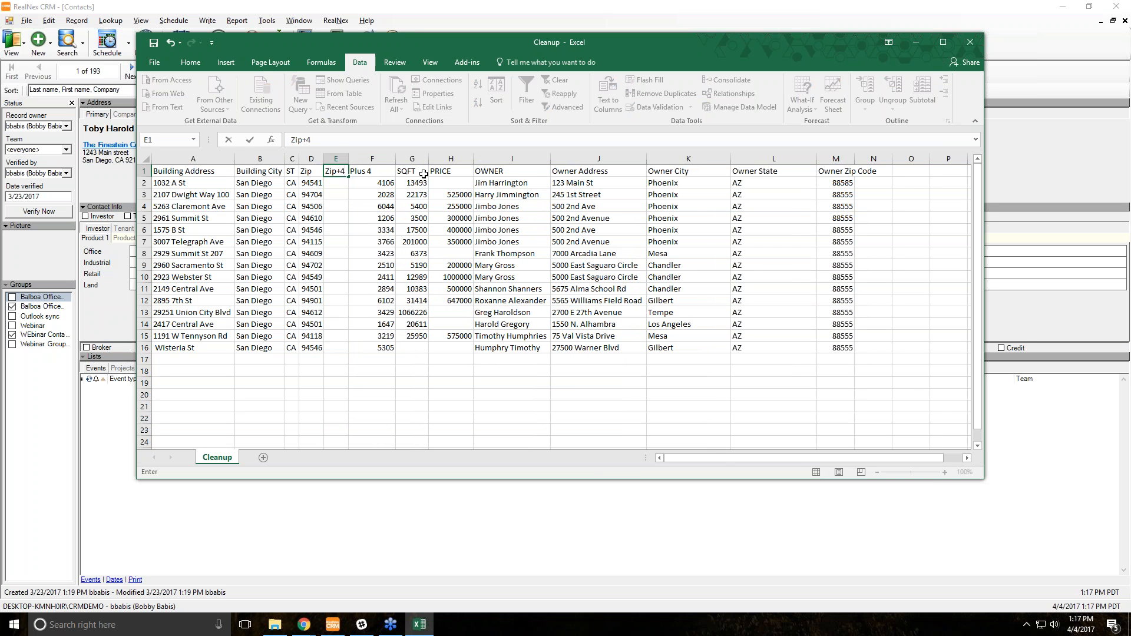
pyautogui.press('Return')
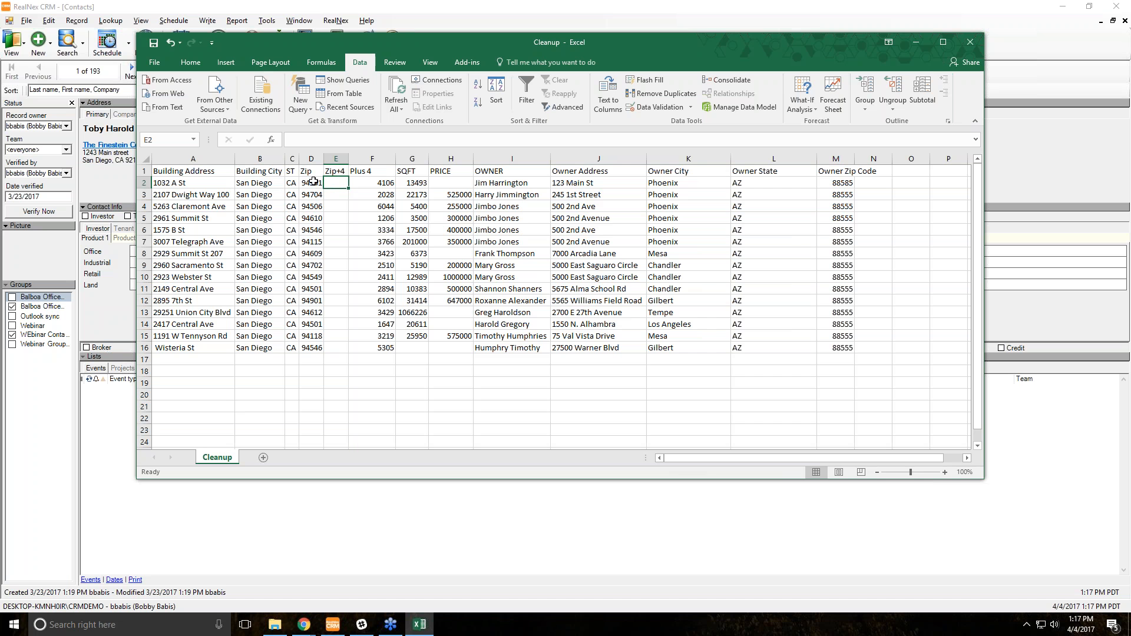
pyautogui.hotkey('ctrl', 'z')
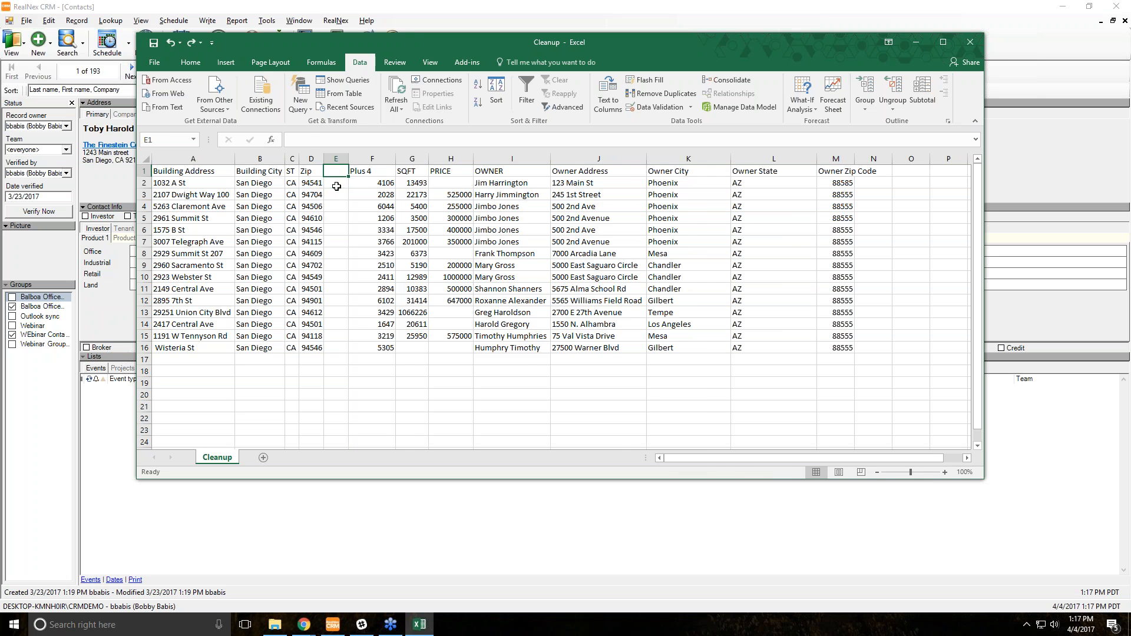
pyautogui.hotkey('ctrl', 'z')
# Insert a new column between Plus 4 and SQFT and head it Zip +4
pyautogui.rightClick(383, 158)
pyautogui.click(400, 237)
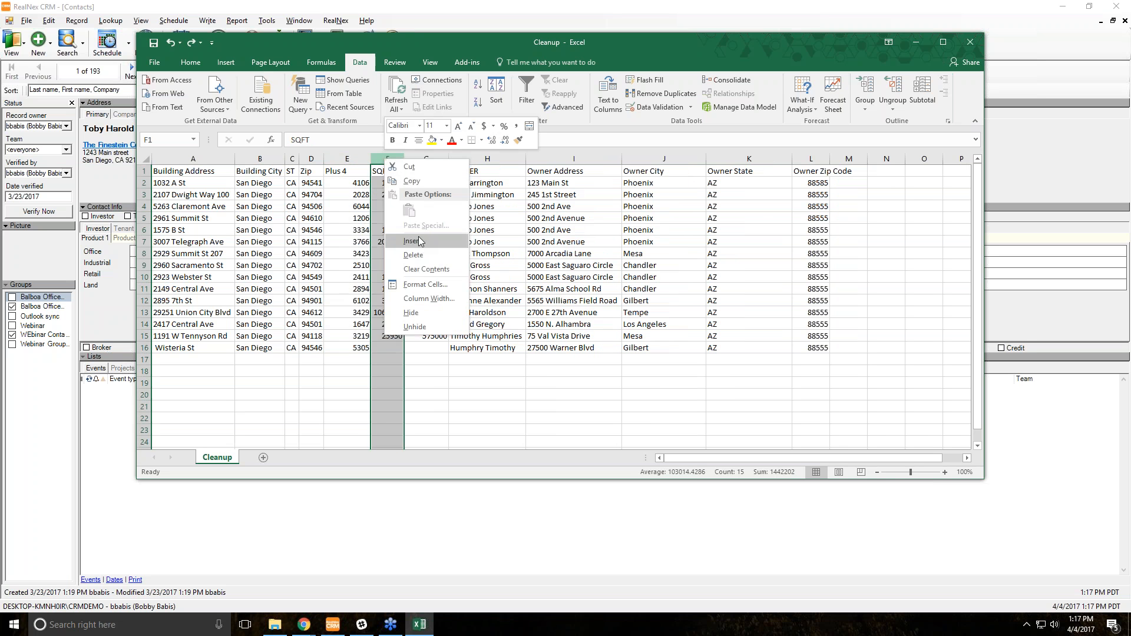
pyautogui.click(386, 170)
pyautogui.write('Zip +4')
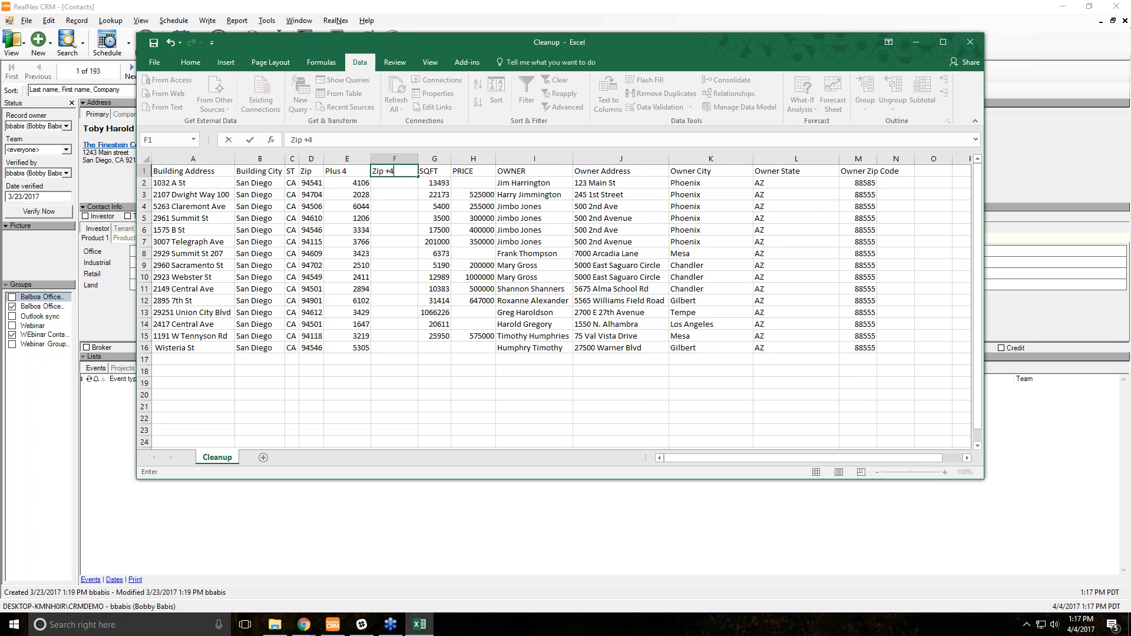
pyautogui.press('Return')
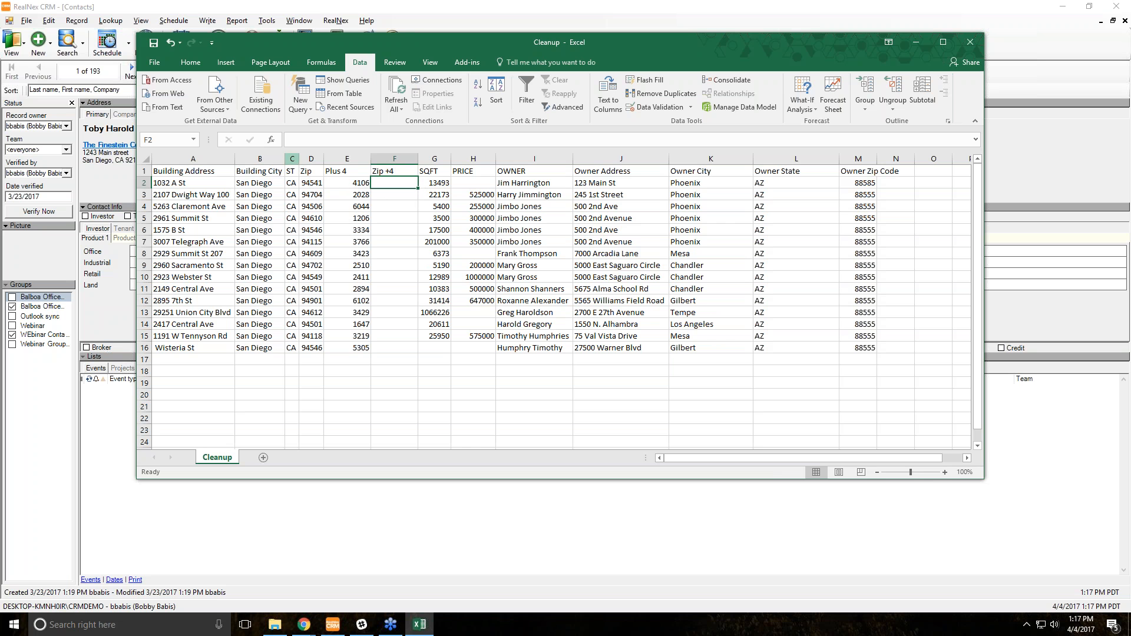
# Search the functions for concat and start a CONCATENATE formula in cell F2 under the Zip +4 header
pyautogui.click(272, 142)
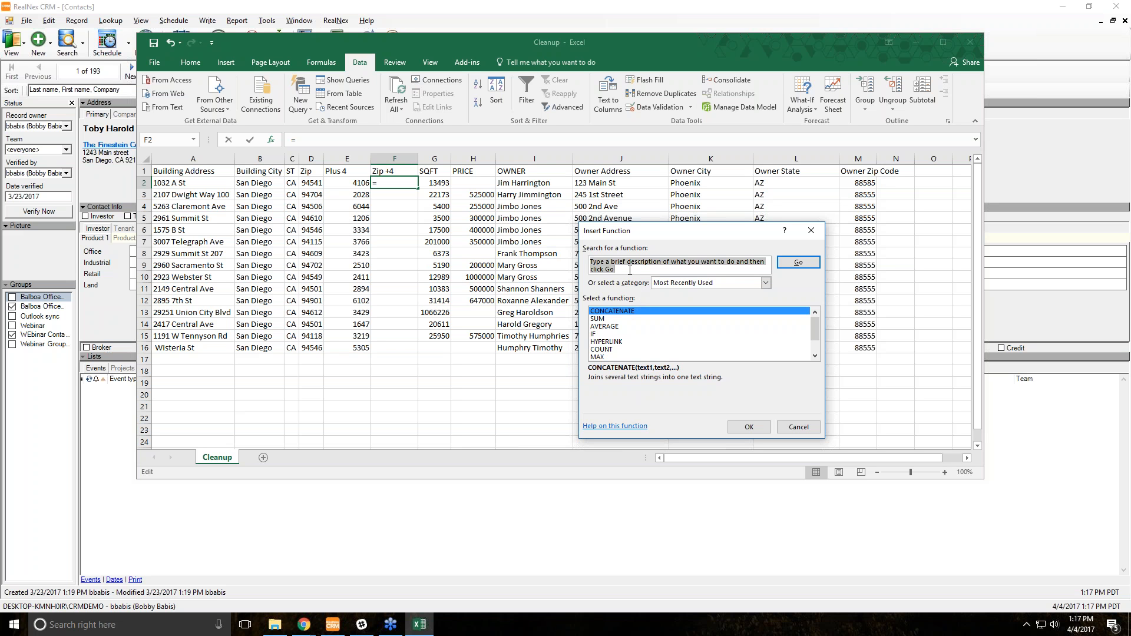
pyautogui.write('concat')
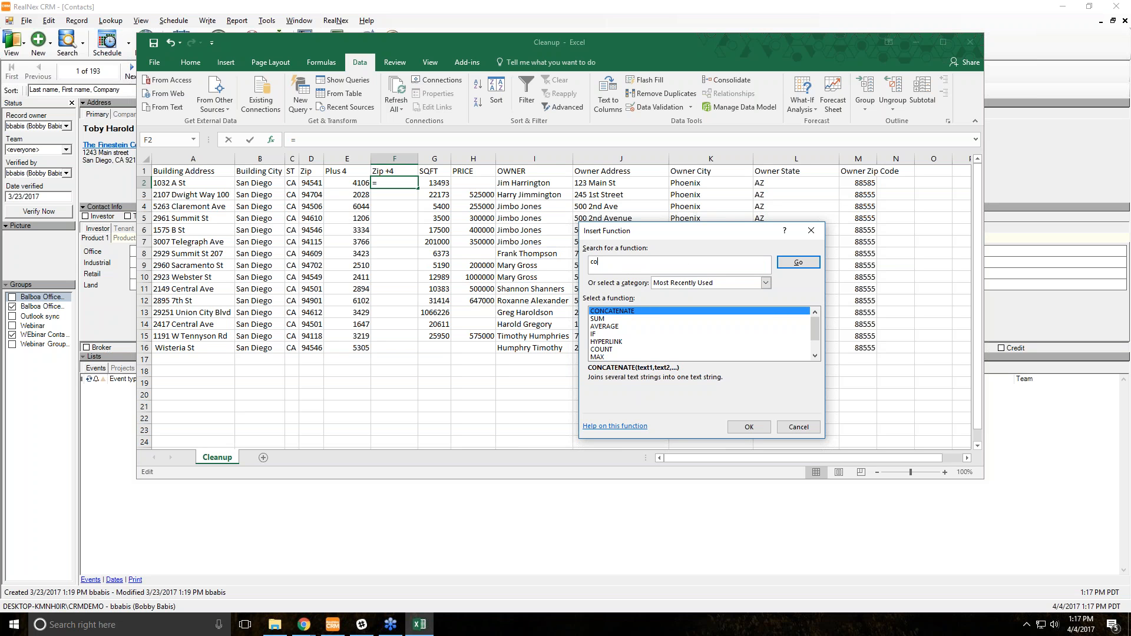
pyautogui.click(786, 262)
pyautogui.click(611, 319)
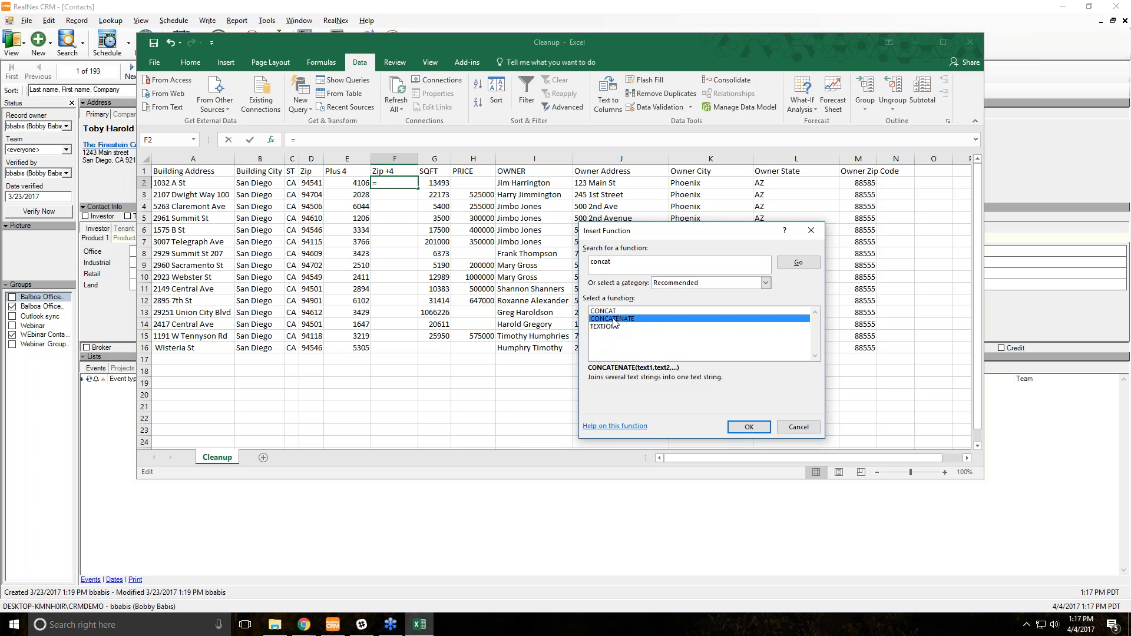
pyautogui.click(754, 427)
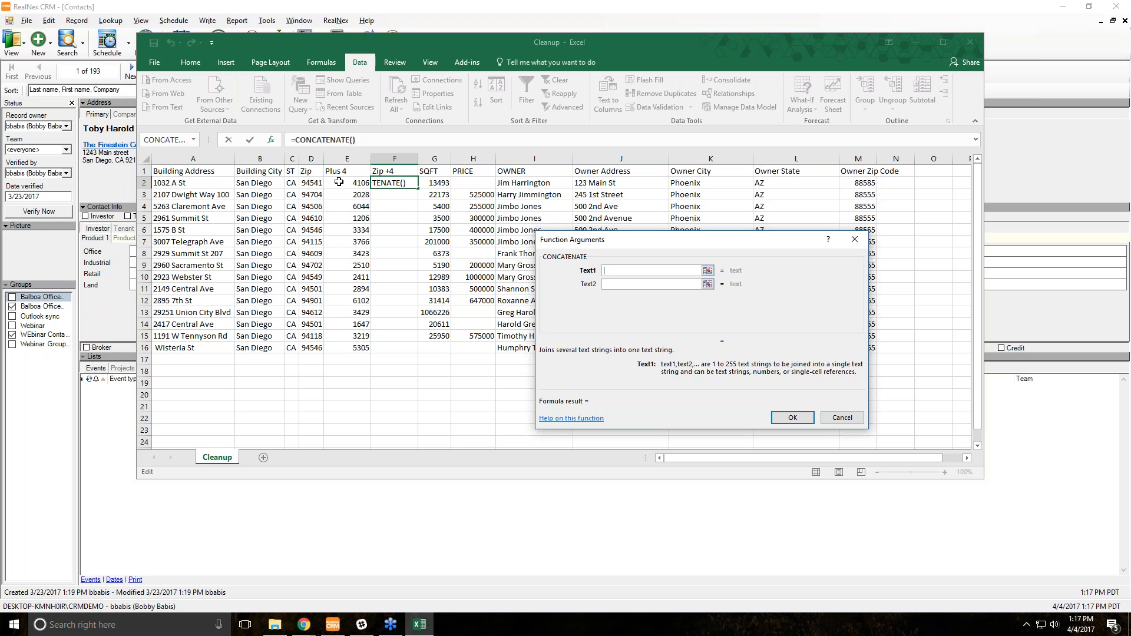
# Join D2, a hyphen and E2 in the CONCATENATE formula, and fill it down the Zip +4 column to row 16
pyautogui.click(310, 183)
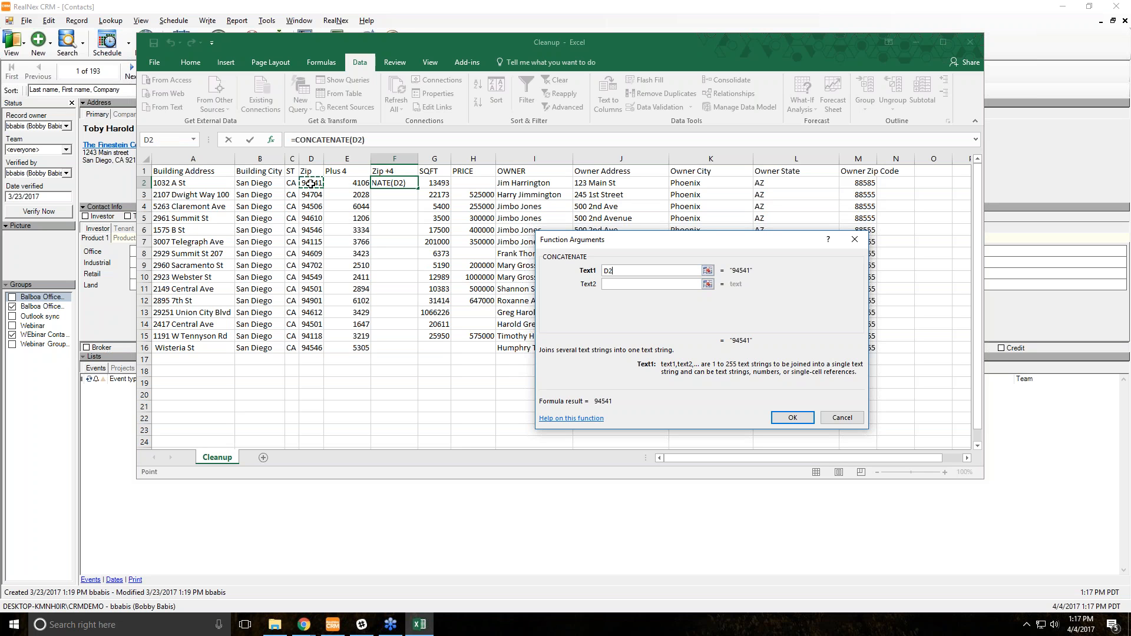
pyautogui.click(624, 285)
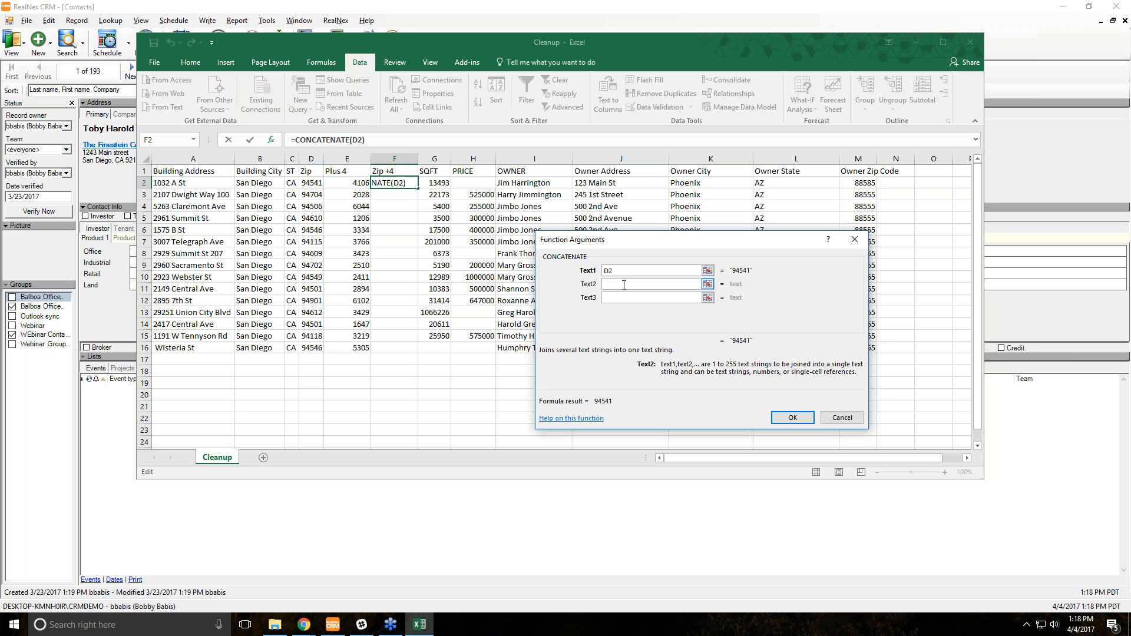
pyautogui.write('-')
pyautogui.press('Tab')
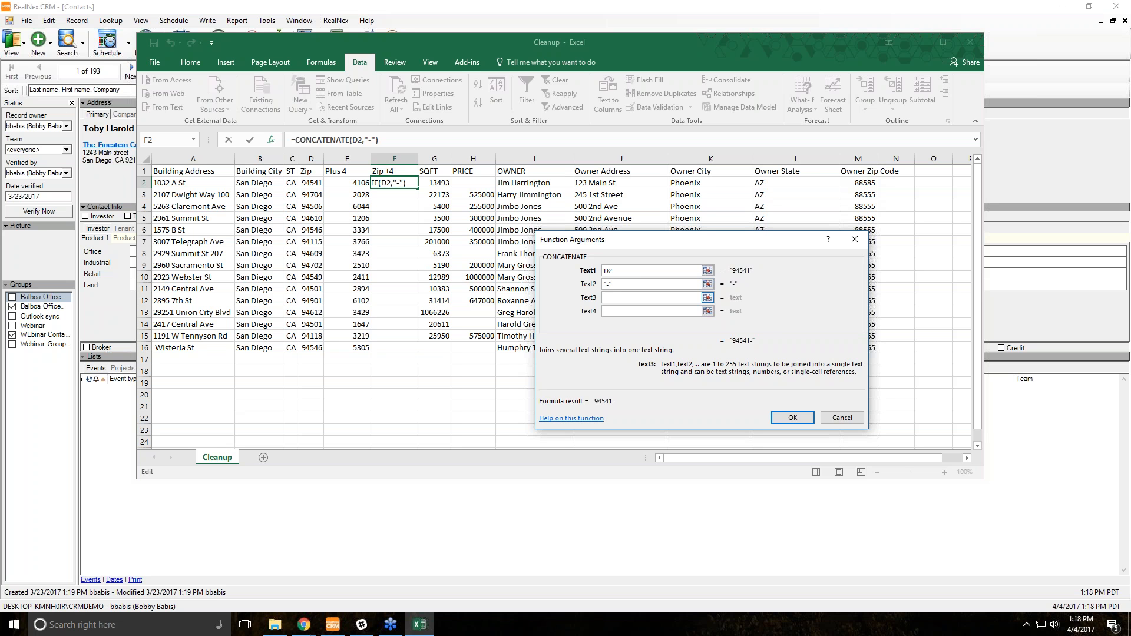
pyautogui.click(356, 182)
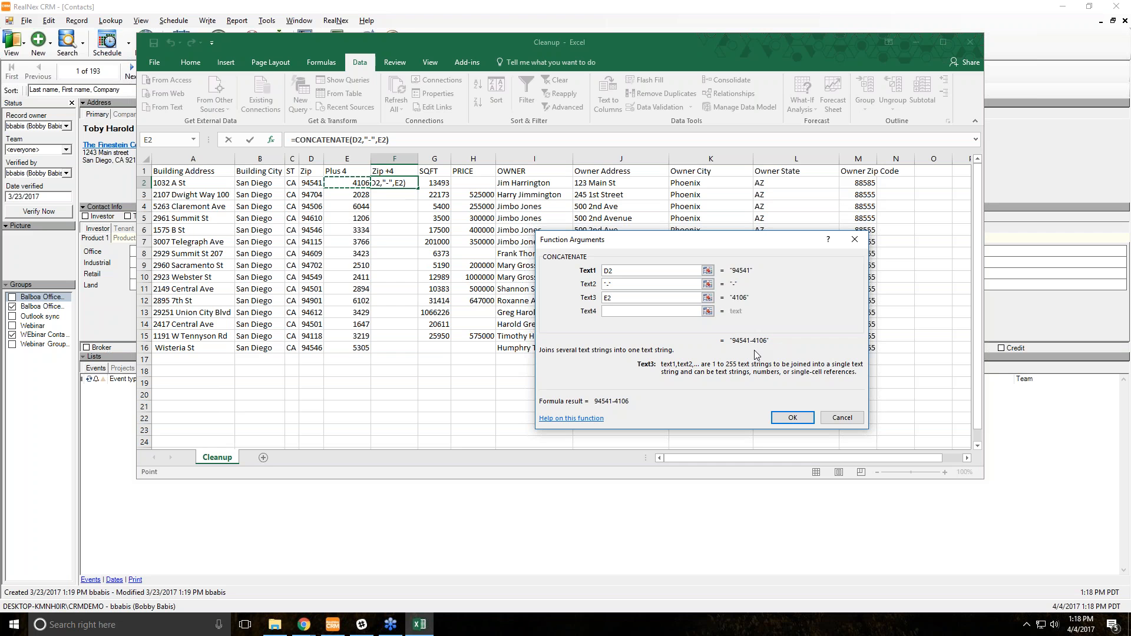
pyautogui.click(788, 418)
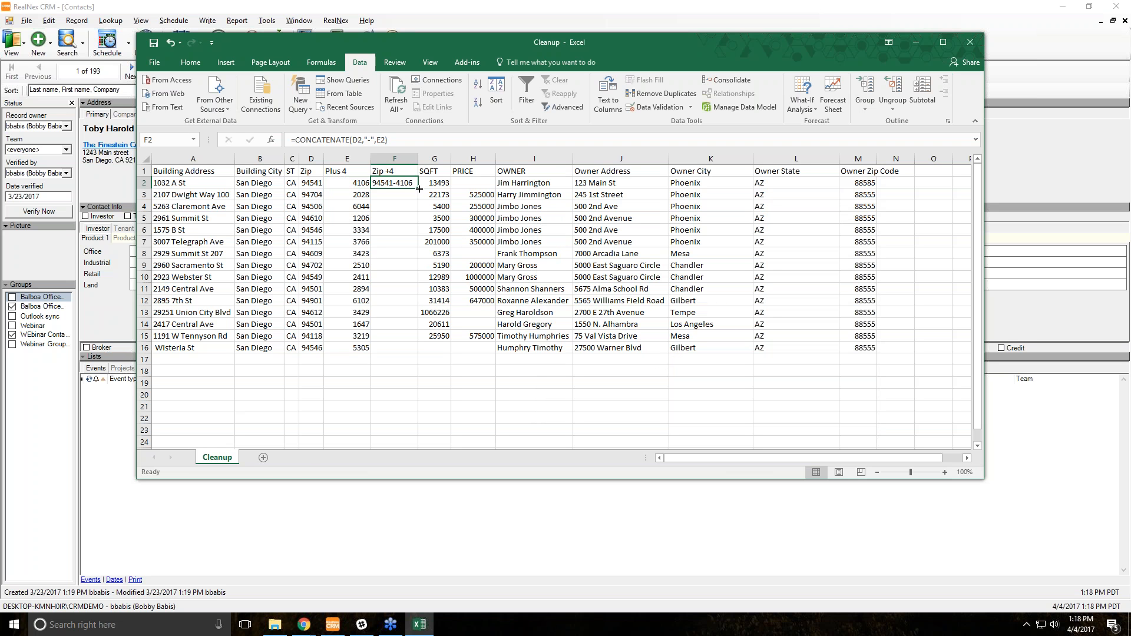
pyautogui.moveTo(417, 189); pyautogui.dragTo(417, 189)
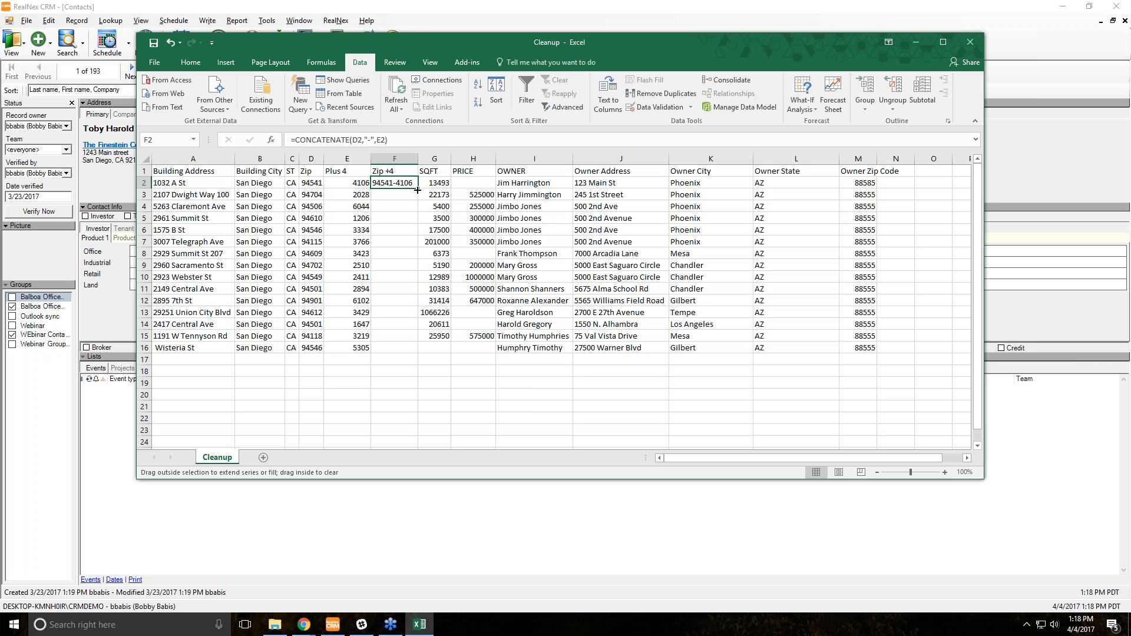
pyautogui.doubleClick(418, 190)
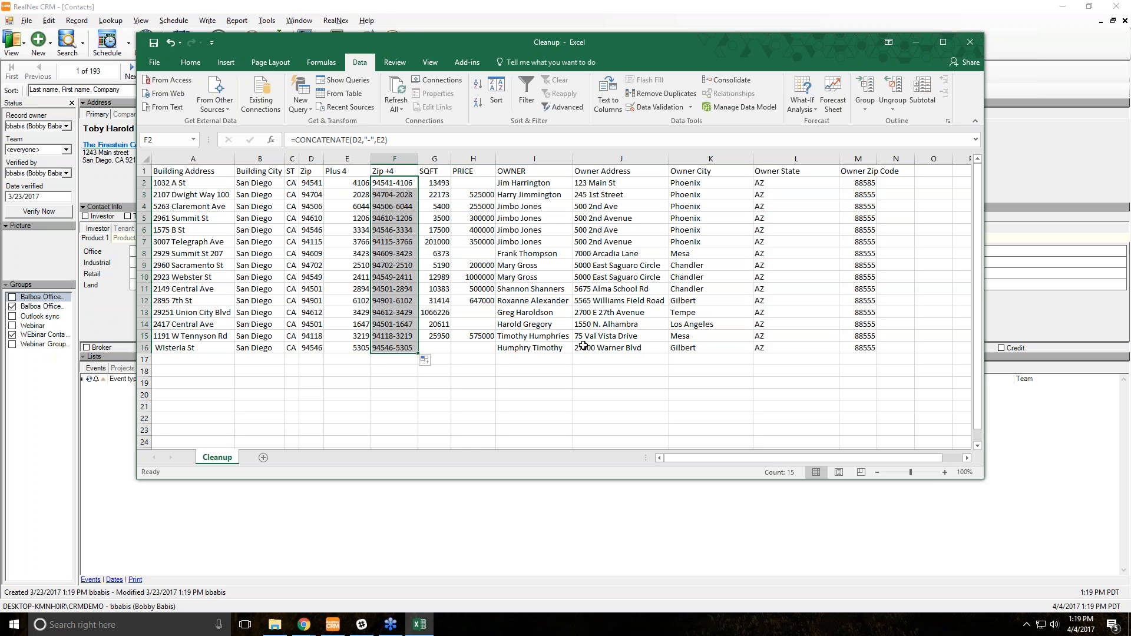
# Close the Cleanup workbook and save its changes to Cleanup.csv
pyautogui.click(970, 44)
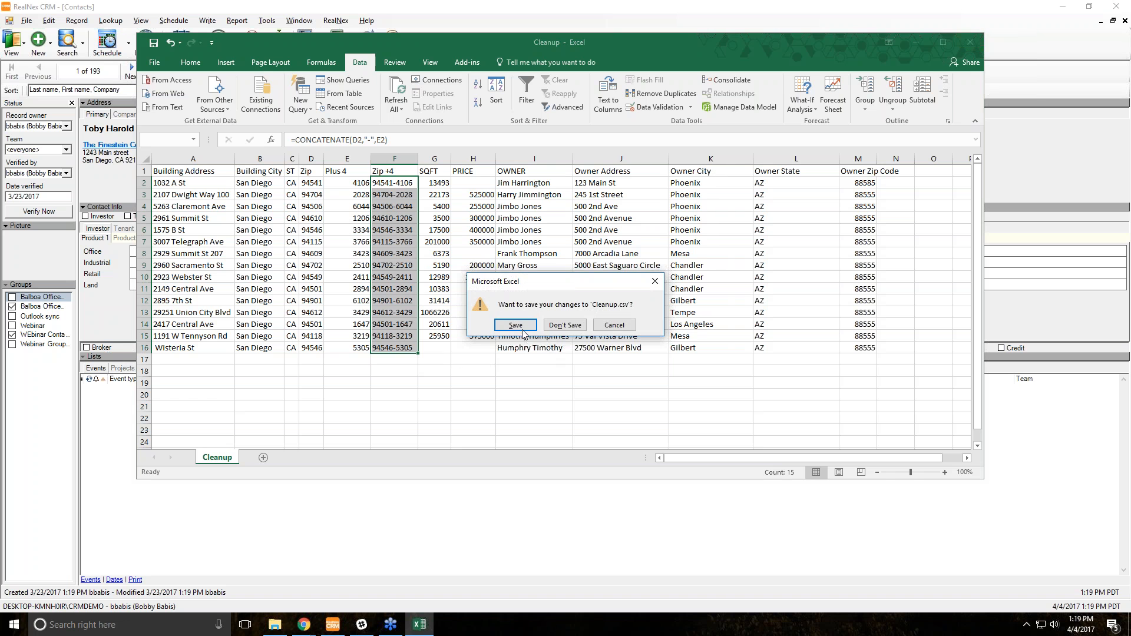
pyautogui.click(516, 325)
pyautogui.click(593, 331)
pyautogui.click(593, 312)
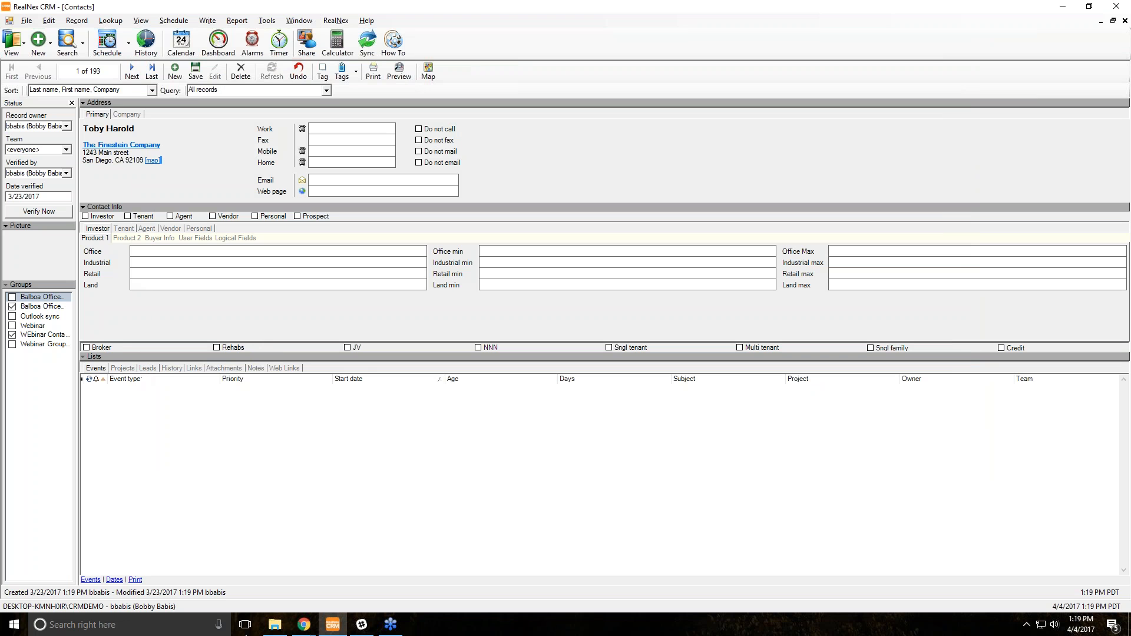
# Switch to File Explorer and open the Sales Comps file from the Webinar Files folder
pyautogui.click(274, 625)
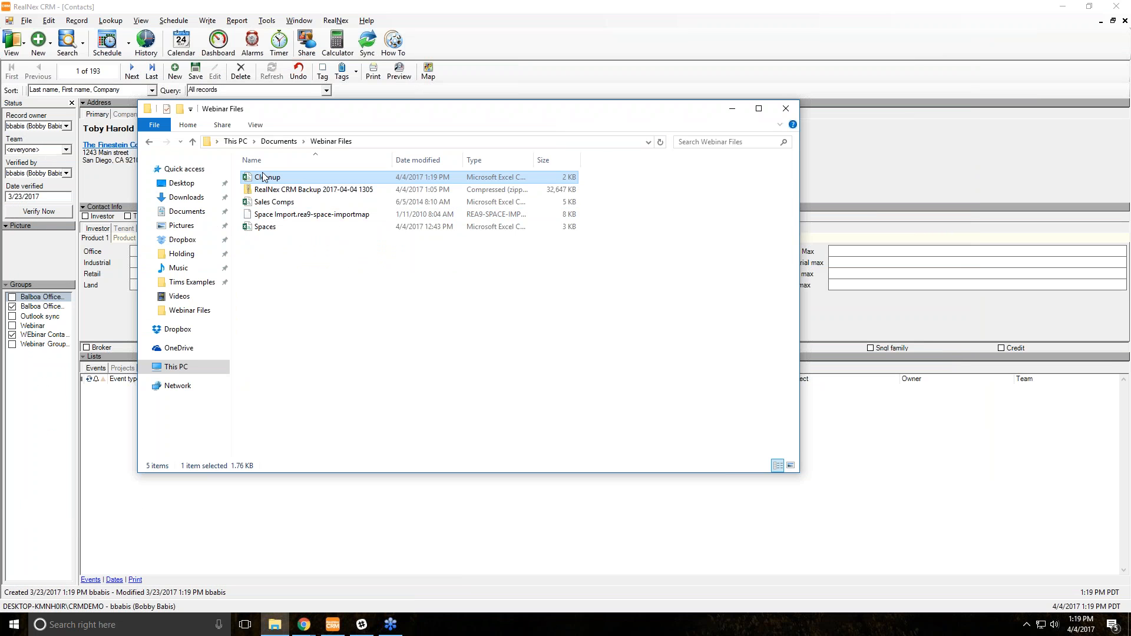
pyautogui.click(281, 202)
pyautogui.click(282, 228)
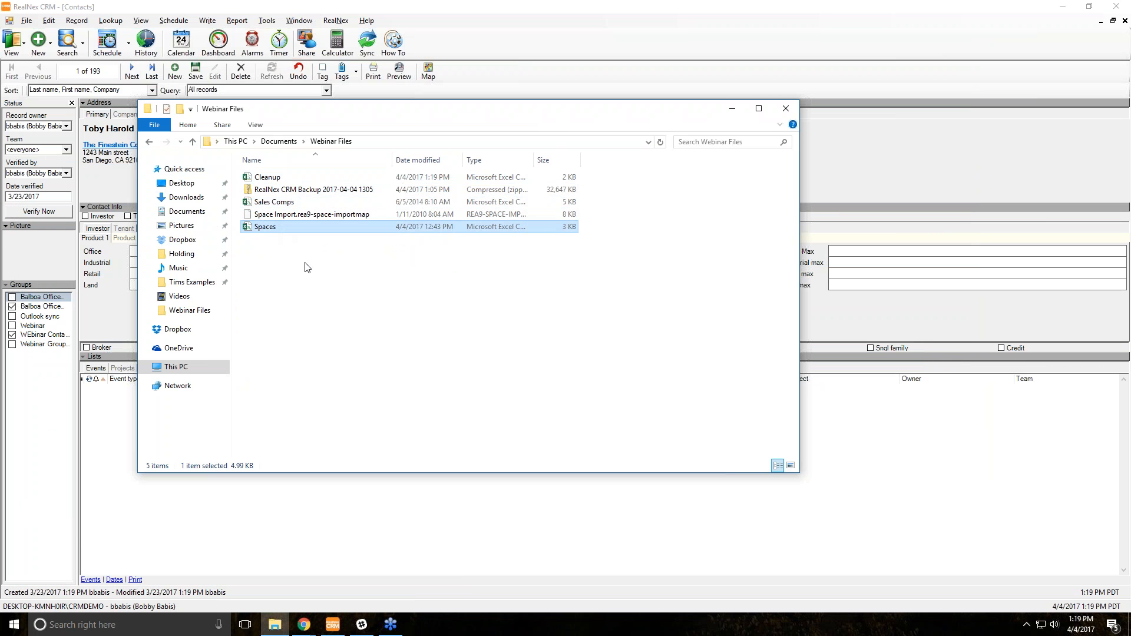
pyautogui.doubleClick(386, 202)
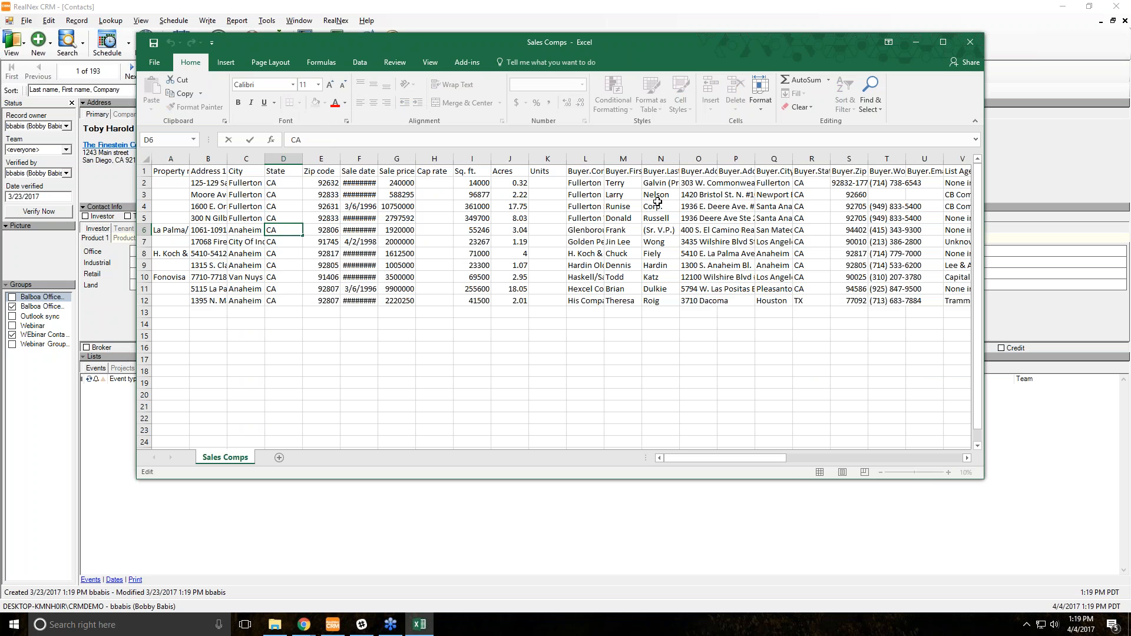
# Open the Spaces file from the Webinar Files folder, leaving cell editing in Sales Comps so it can load
pyautogui.click(917, 44)
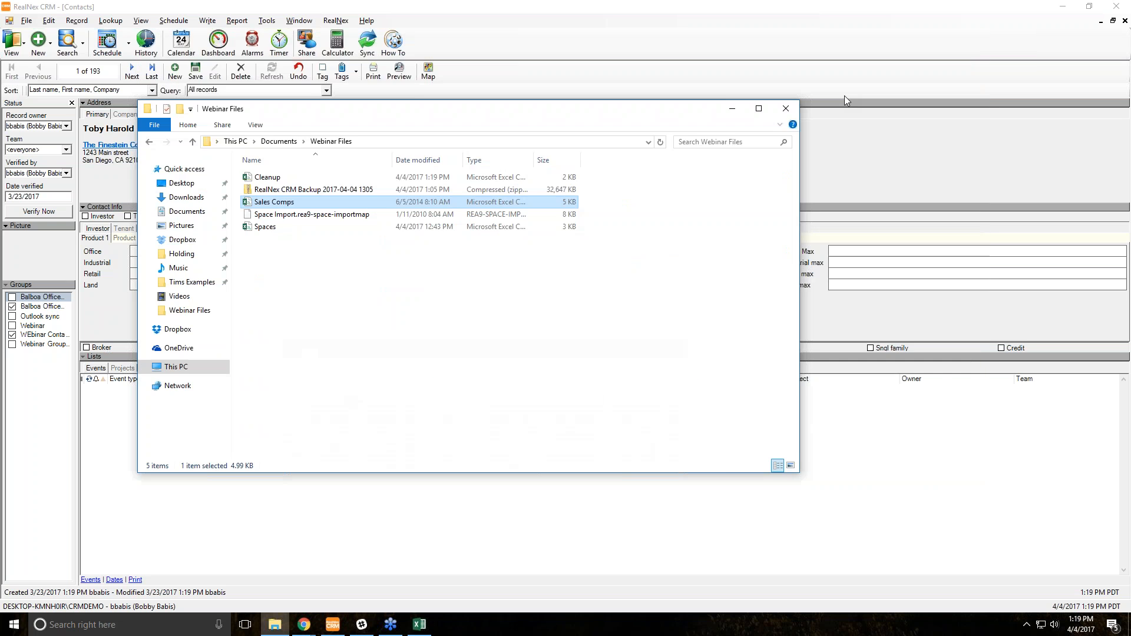
pyautogui.doubleClick(306, 229)
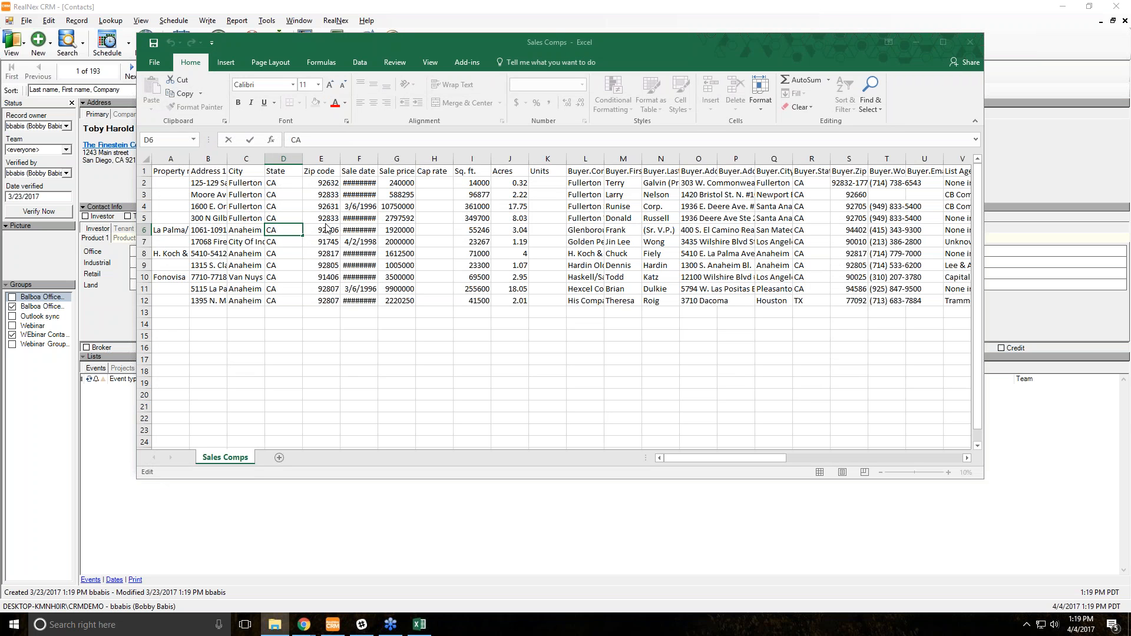
pyautogui.click(570, 44)
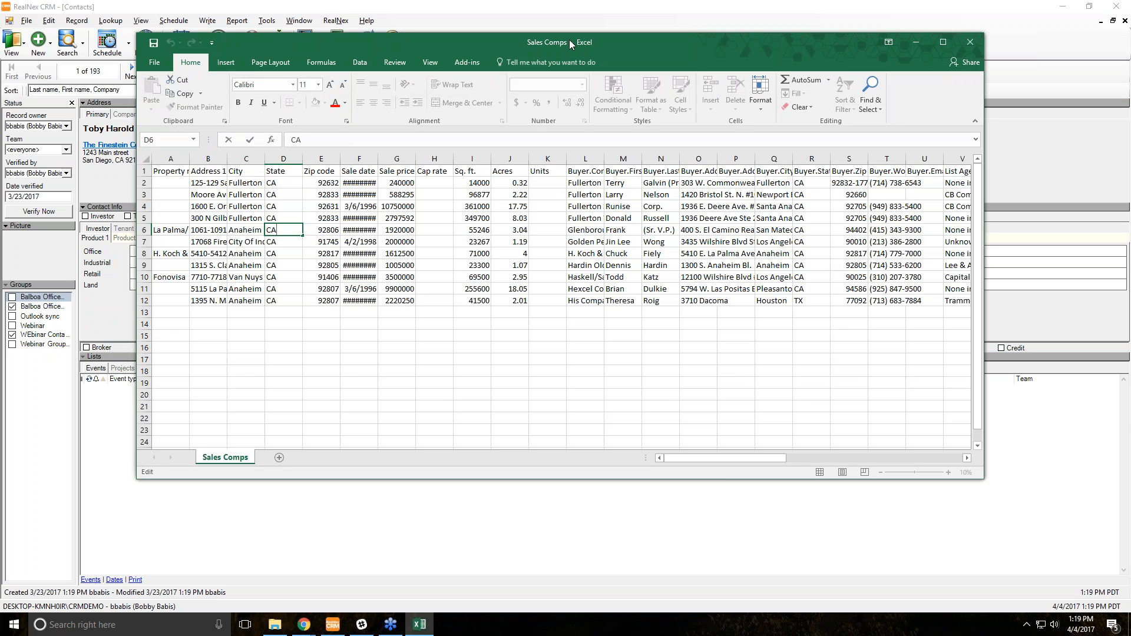
pyautogui.click(179, 170)
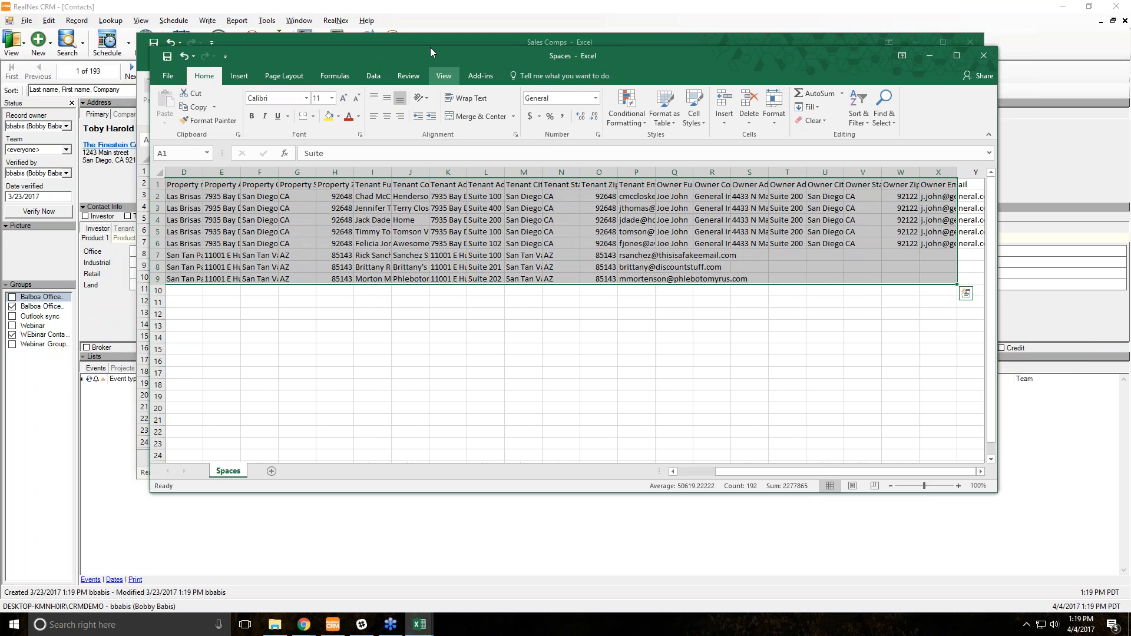
# Bring Sales Comps to the front and fit the Property name, Buyer.Zip code and Buyer.Email columns to their contents
pyautogui.click(430, 38)
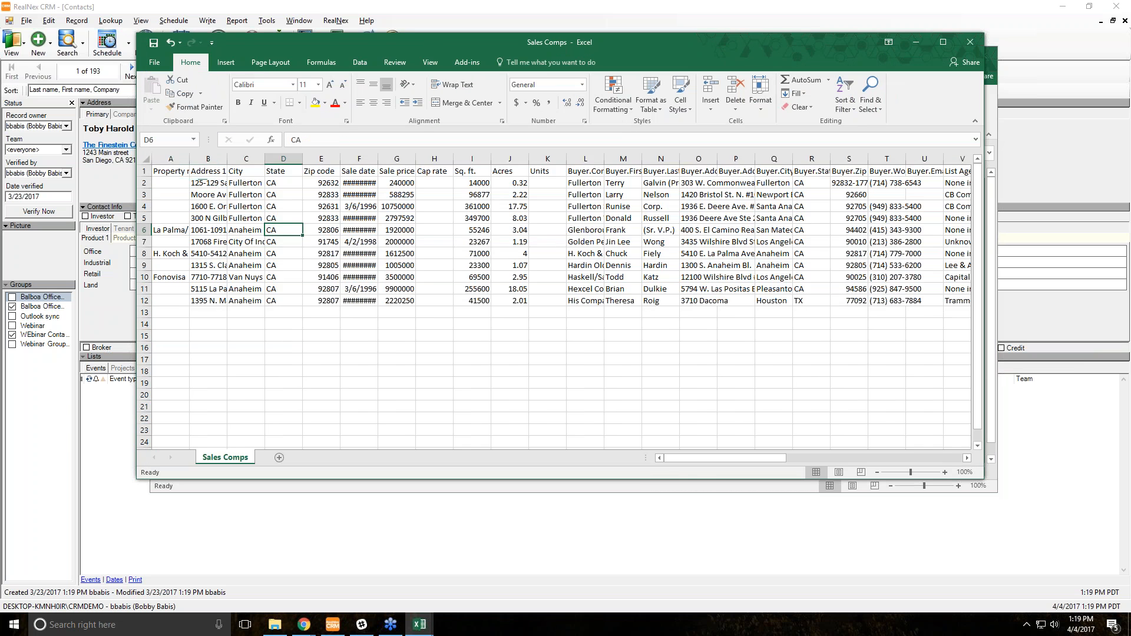
pyautogui.hotkey('ctrl', 'a')
pyautogui.doubleClick(187, 160)
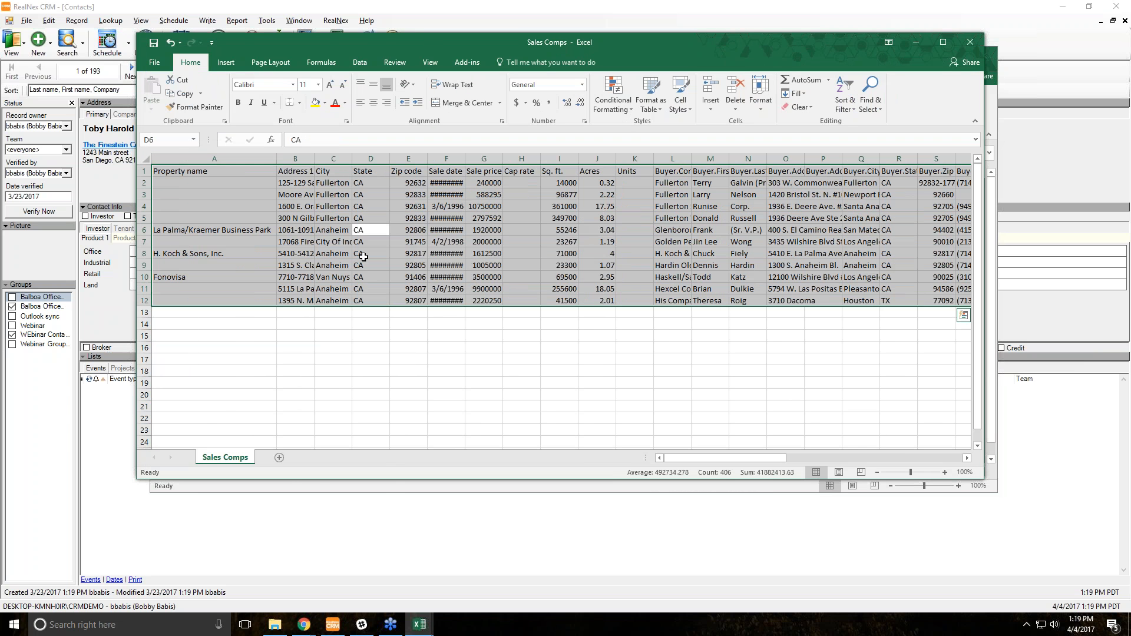
pyautogui.click(953, 168)
pyautogui.doubleClick(956, 159)
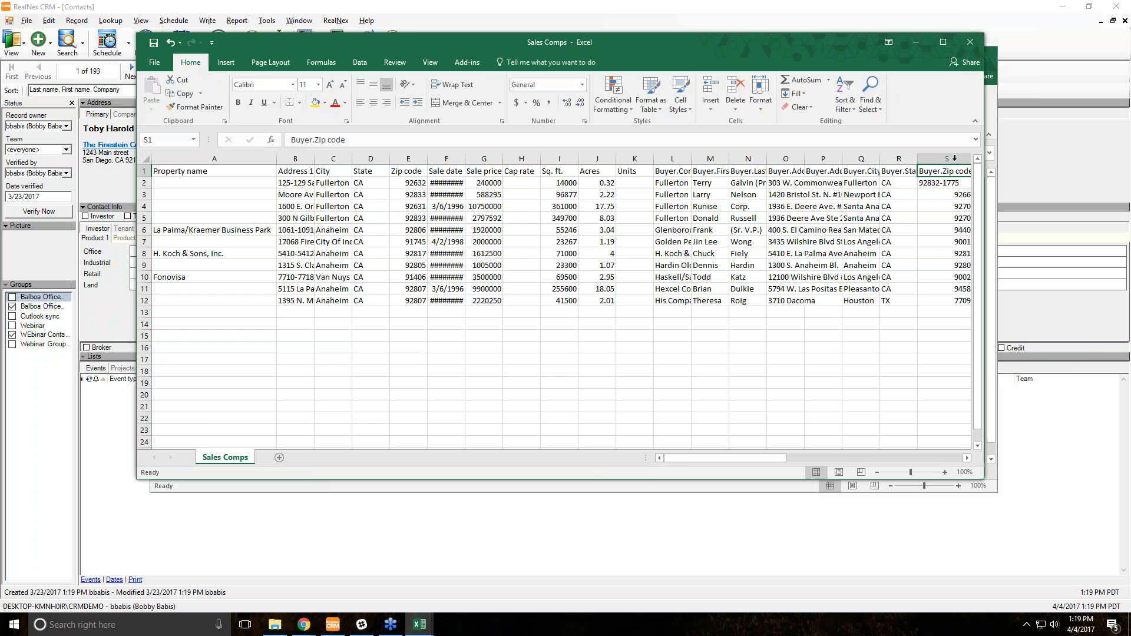
pyautogui.hotkey('ctrl', 'a')
pyautogui.doubleClick(927, 159)
pyautogui.click(913, 159)
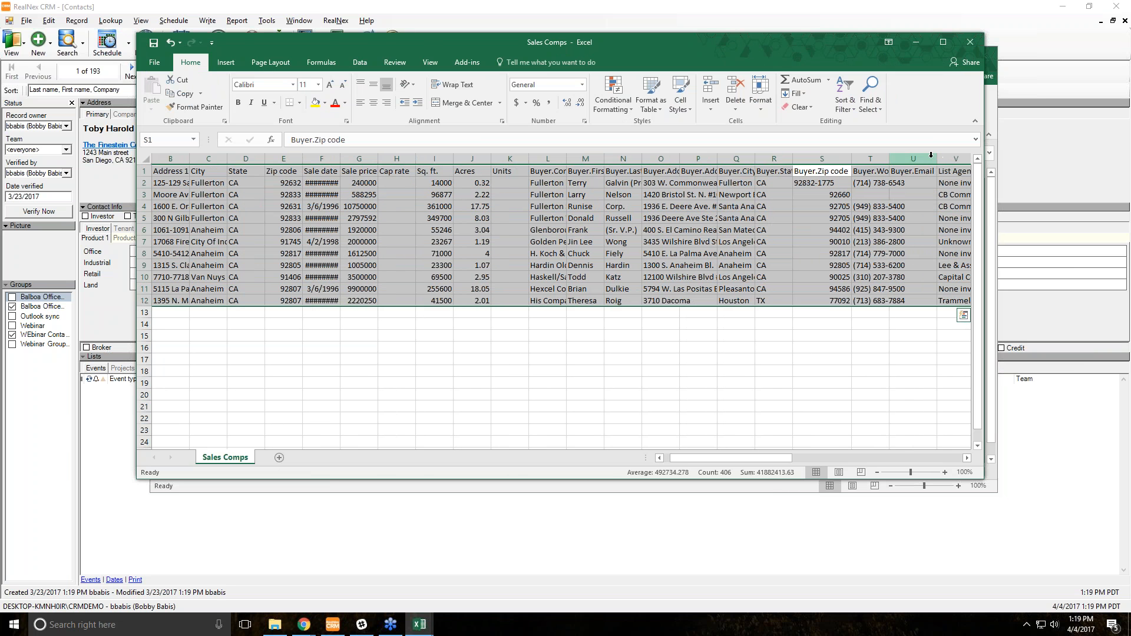
pyautogui.click(845, 292)
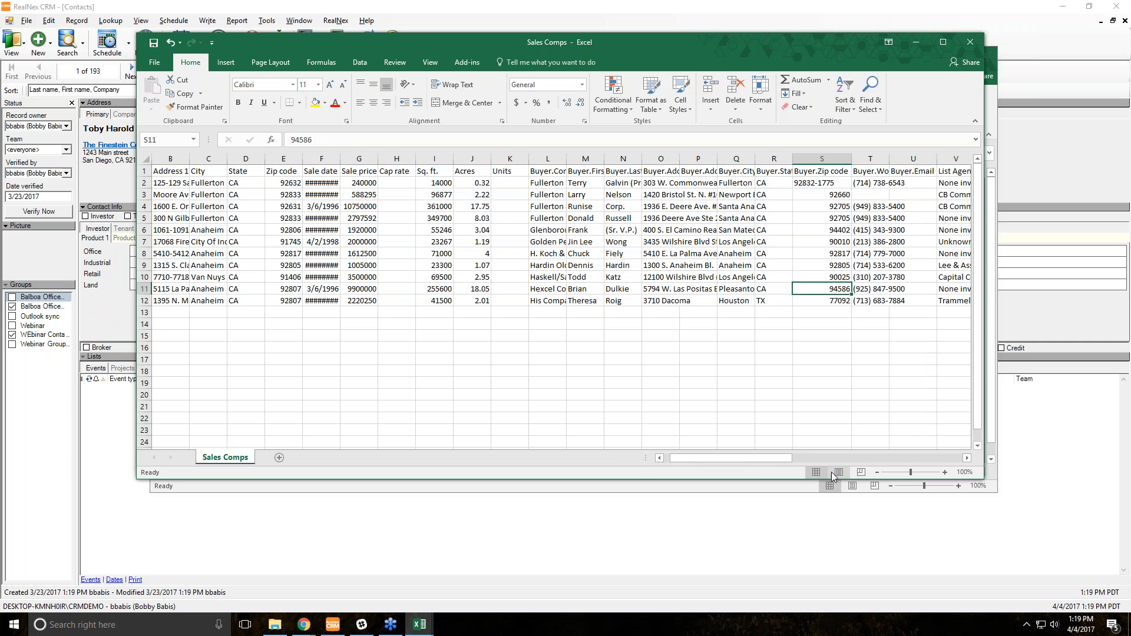
# Examine the Sales Comps columns from the property and sale fields across to the buyer, list agent and proc agent fields
pyautogui.moveTo(758, 462); pyautogui.dragTo(623, 467)
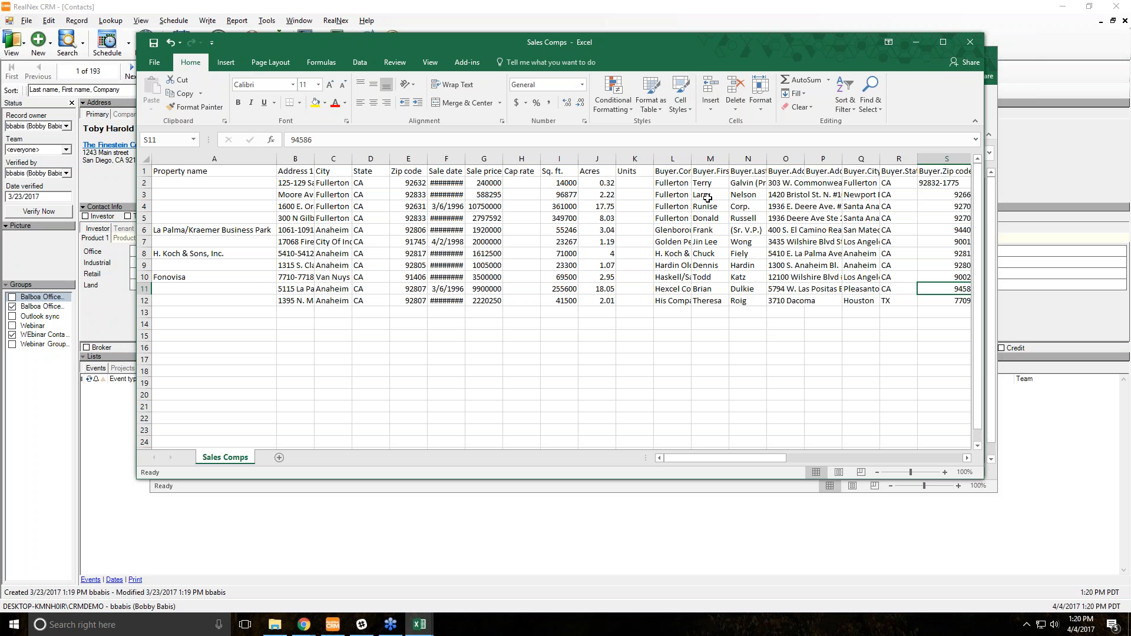
pyautogui.moveTo(774, 457); pyautogui.dragTo(862, 471)
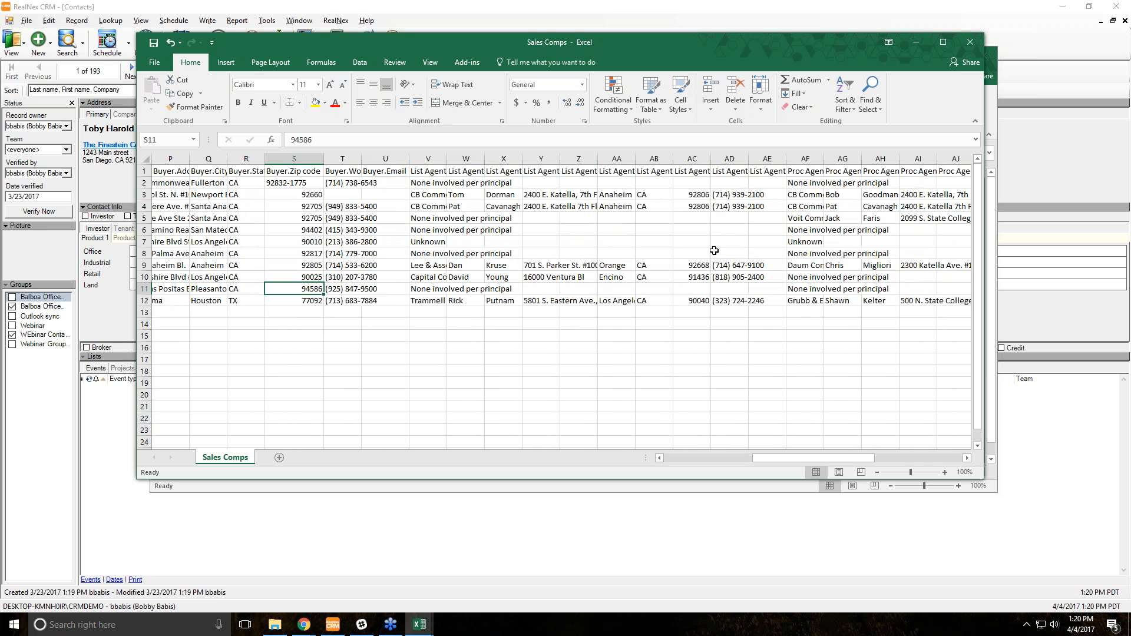
pyautogui.moveTo(792, 459); pyautogui.dragTo(690, 482)
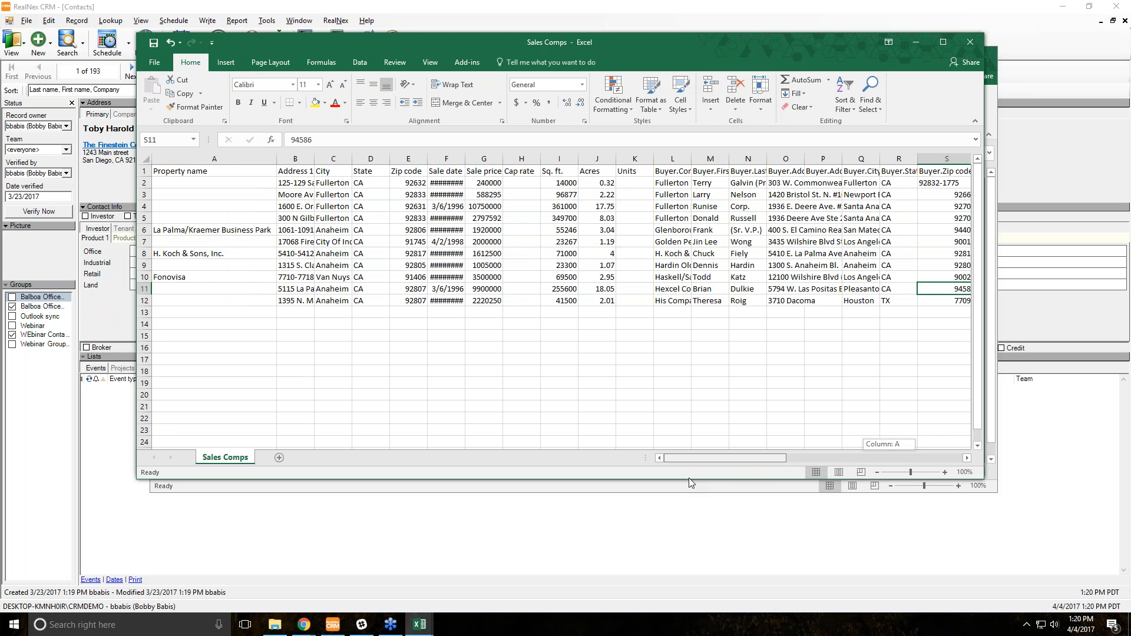
pyautogui.moveTo(691, 482); pyautogui.dragTo(725, 487)
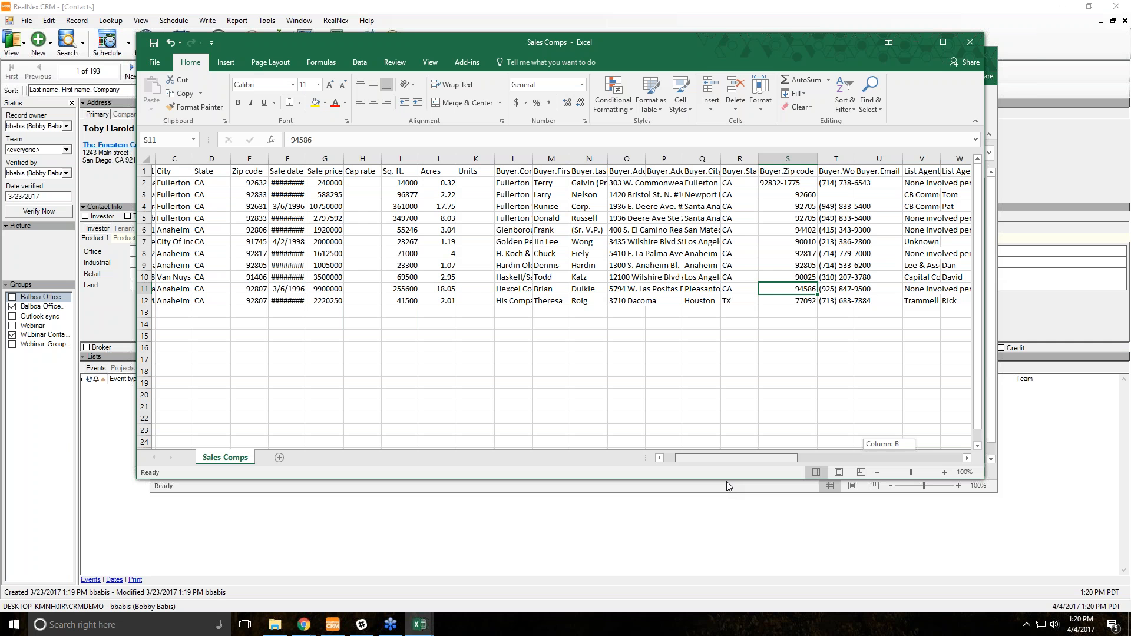
pyautogui.moveTo(727, 482); pyautogui.dragTo(818, 465)
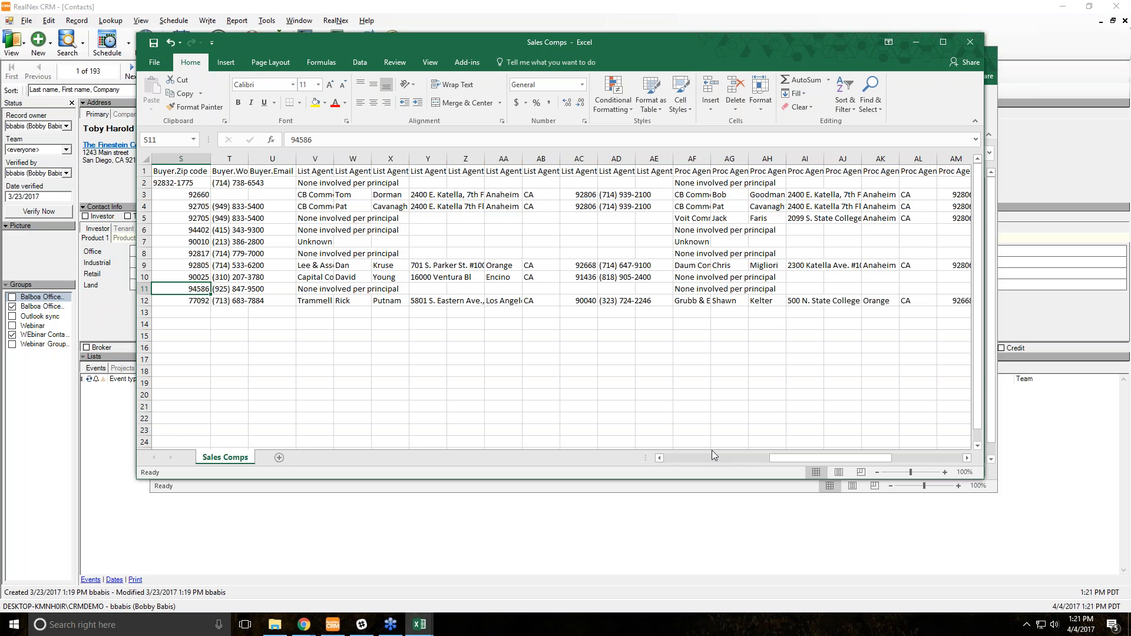
# Move the Sales Comps window down out of the way and bring the Spaces workbook to the front
pyautogui.moveTo(680, 40); pyautogui.dragTo(679, 94)
pyautogui.click(680, 65)
pyautogui.hotkey('ctrl', 'a')
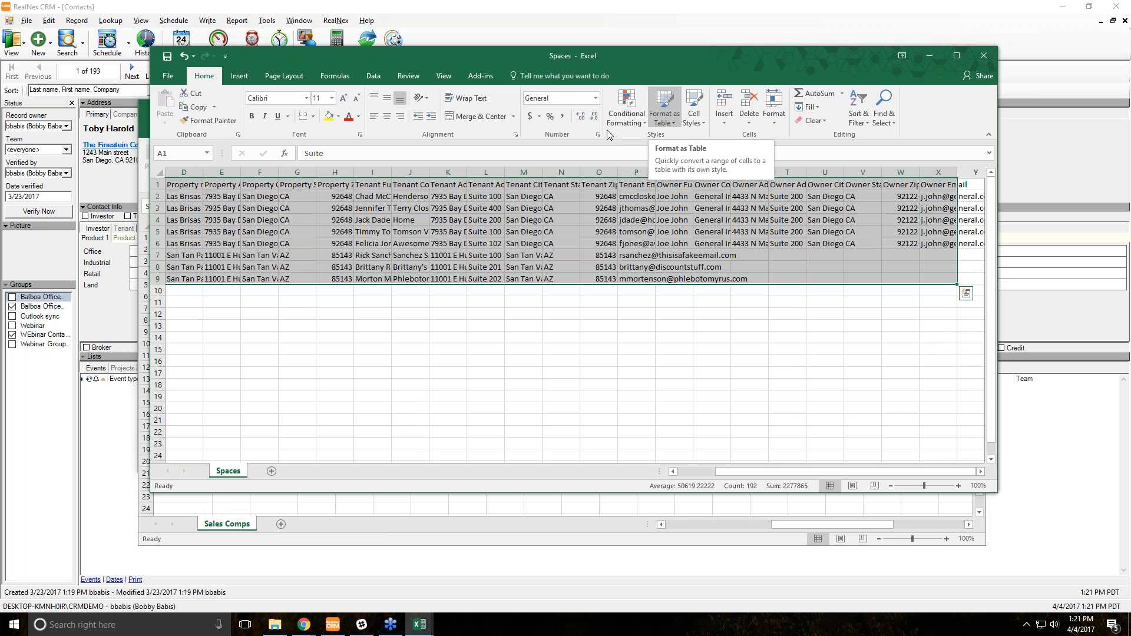
# Widen the Property name, Property Address and Tenant Company columns in Spaces so their full entries show
pyautogui.moveTo(321, 314); pyautogui.dragTo(282, 311)
pyautogui.moveTo(205, 179); pyautogui.dragTo(384, 171)
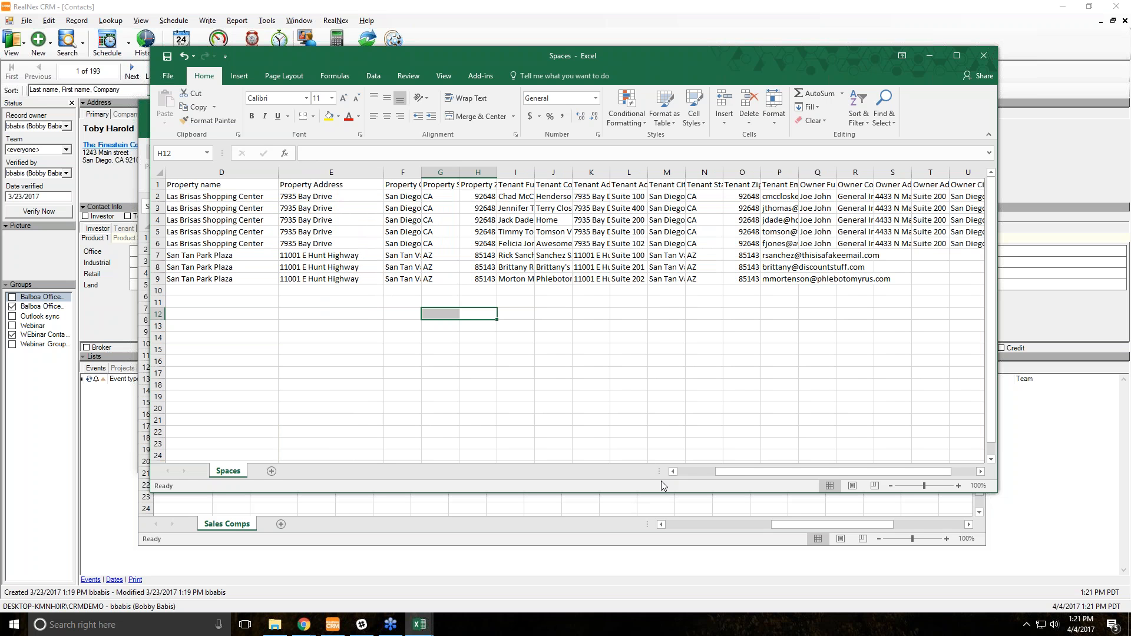
pyautogui.moveTo(730, 474); pyautogui.dragTo(750, 472)
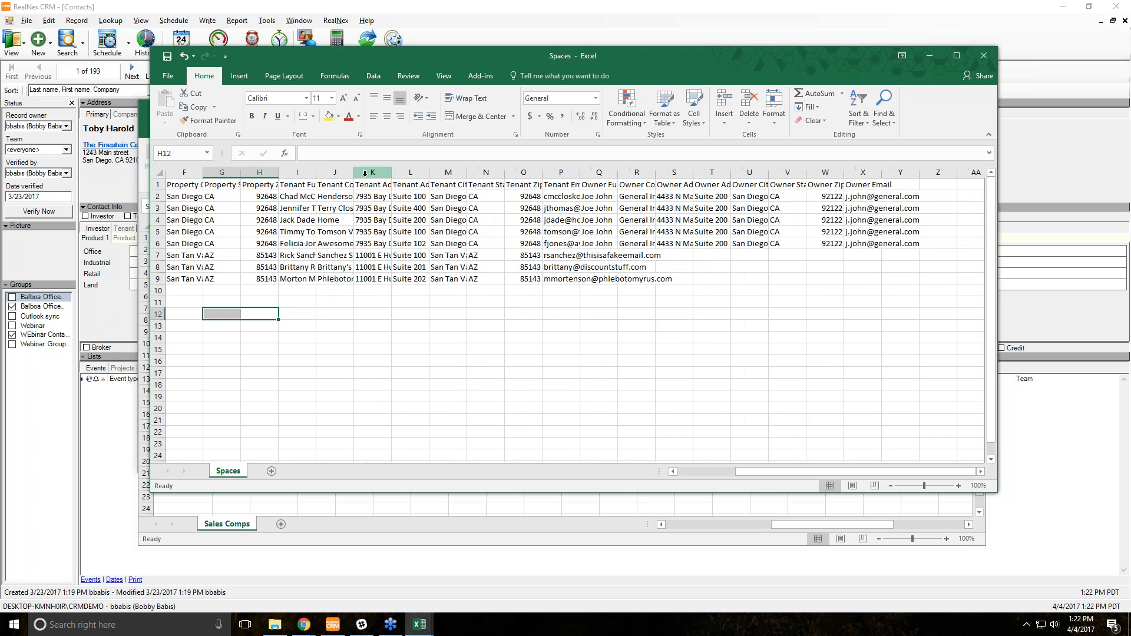
pyautogui.moveTo(354, 172); pyautogui.dragTo(386, 172)
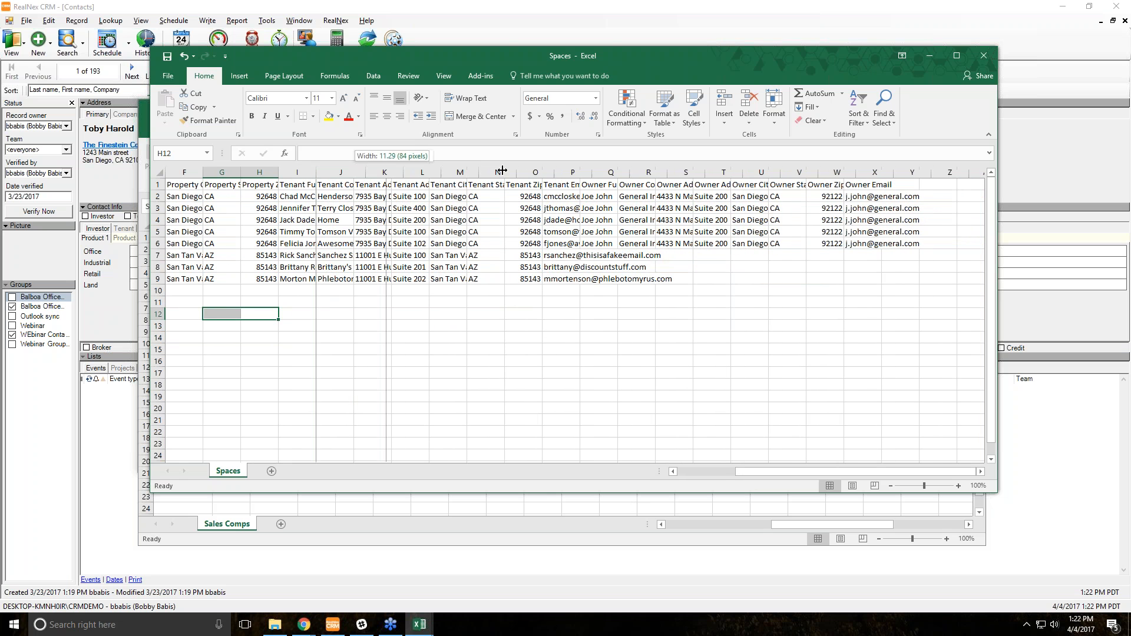
pyautogui.moveTo(502, 170); pyautogui.dragTo(502, 171)
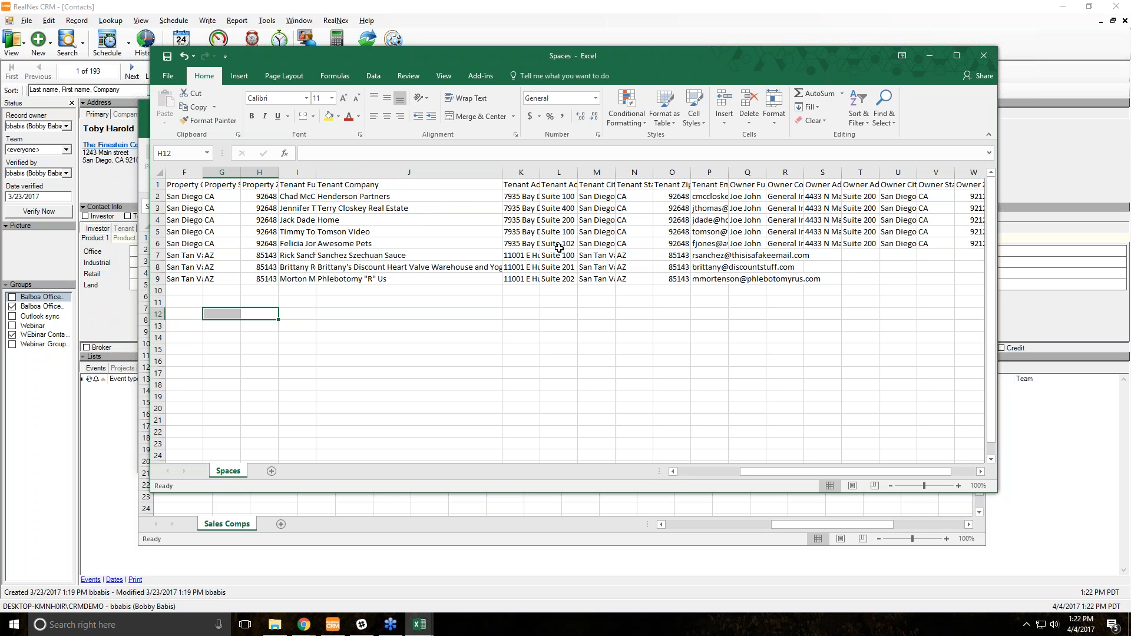
# Close the Spaces and Sales Comps workbooks without saving changes and switch to RealNex CRM
pyautogui.moveTo(782, 471); pyautogui.dragTo(730, 475)
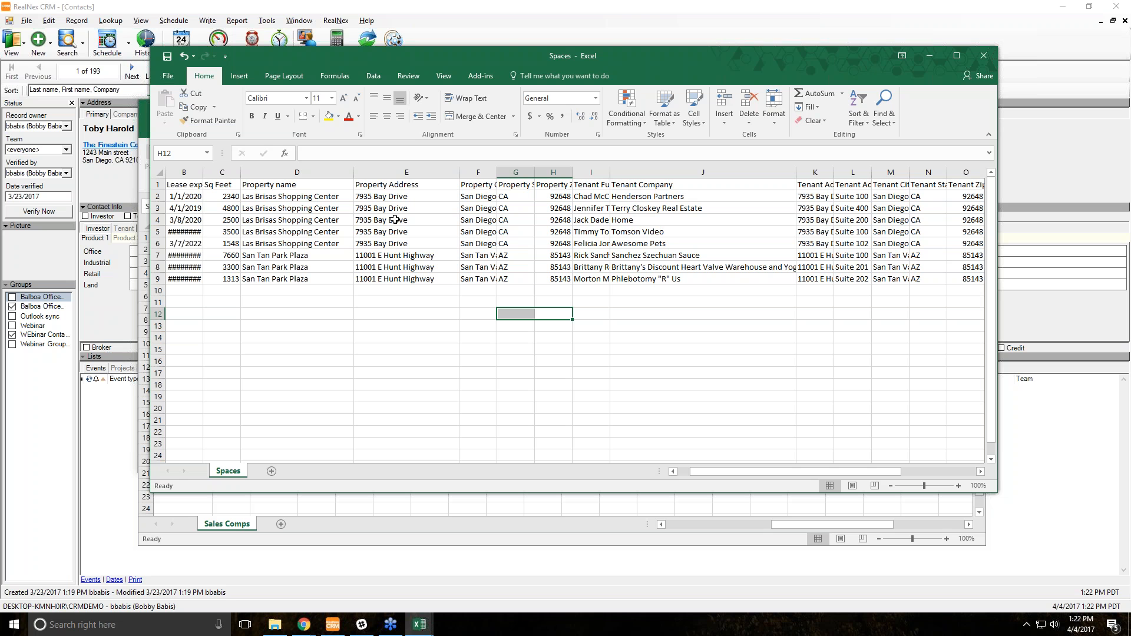
pyautogui.click(991, 61)
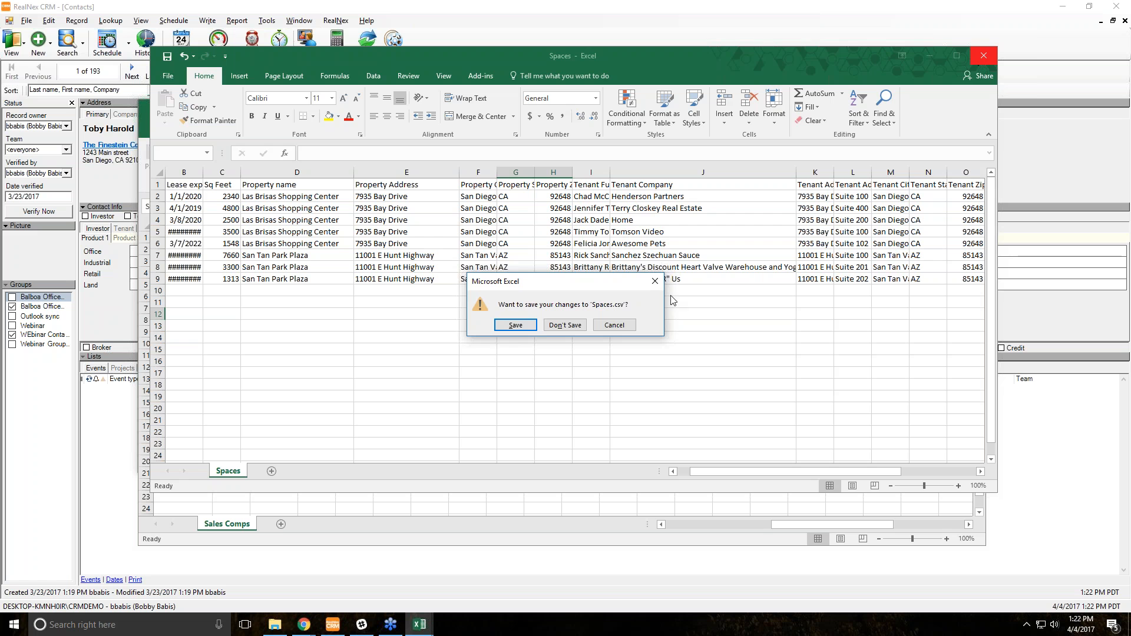
pyautogui.click(565, 326)
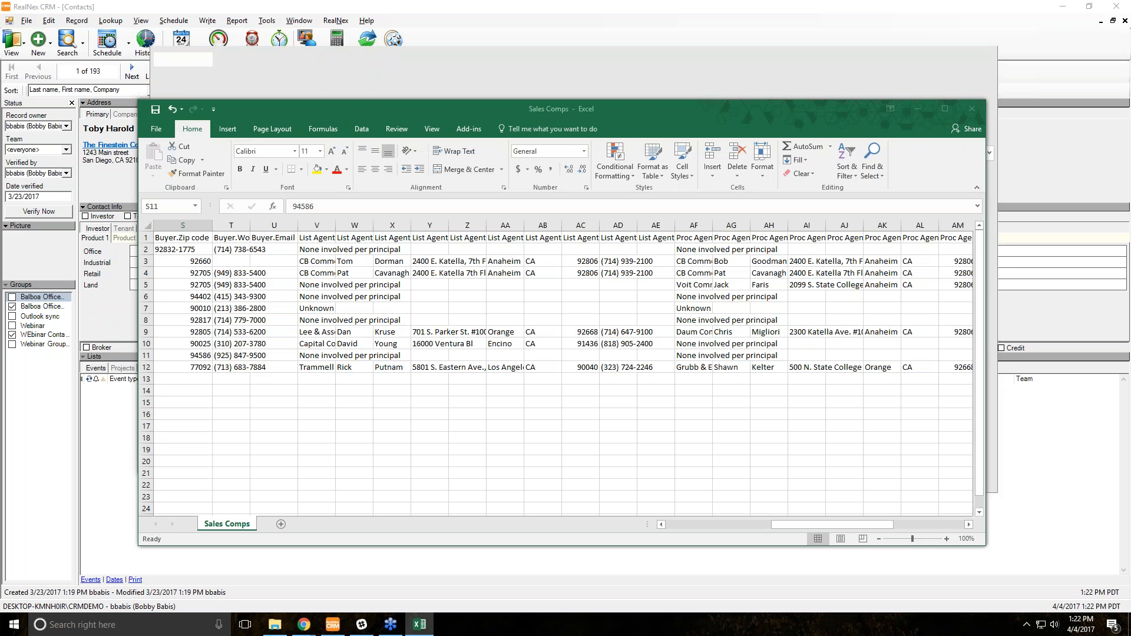
pyautogui.click(967, 108)
pyautogui.click(565, 326)
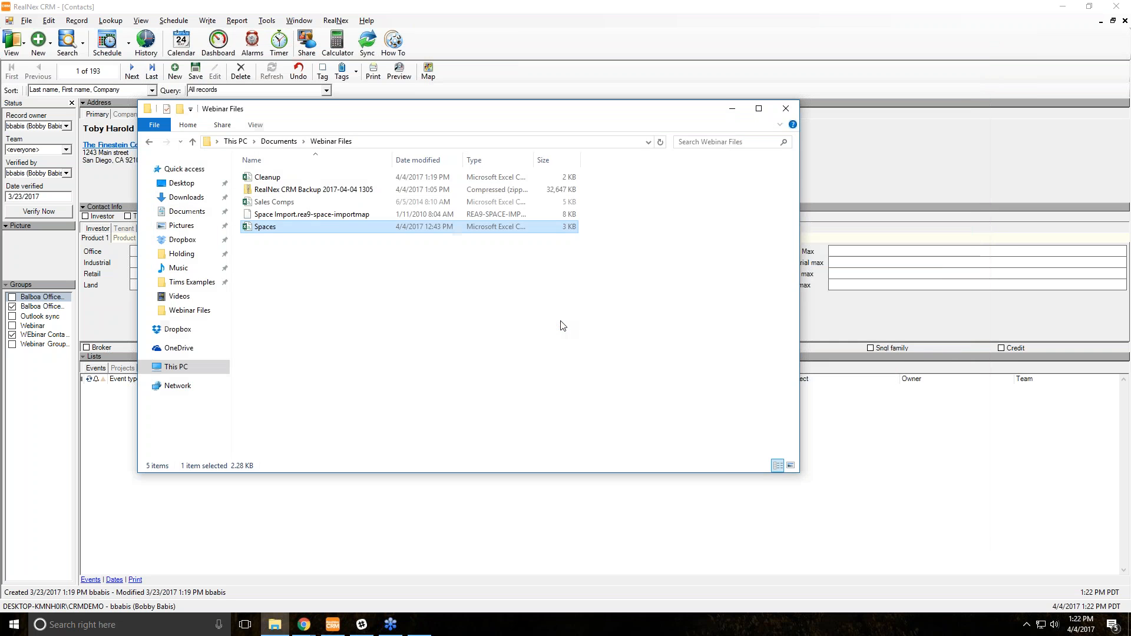
pyautogui.click(624, 3)
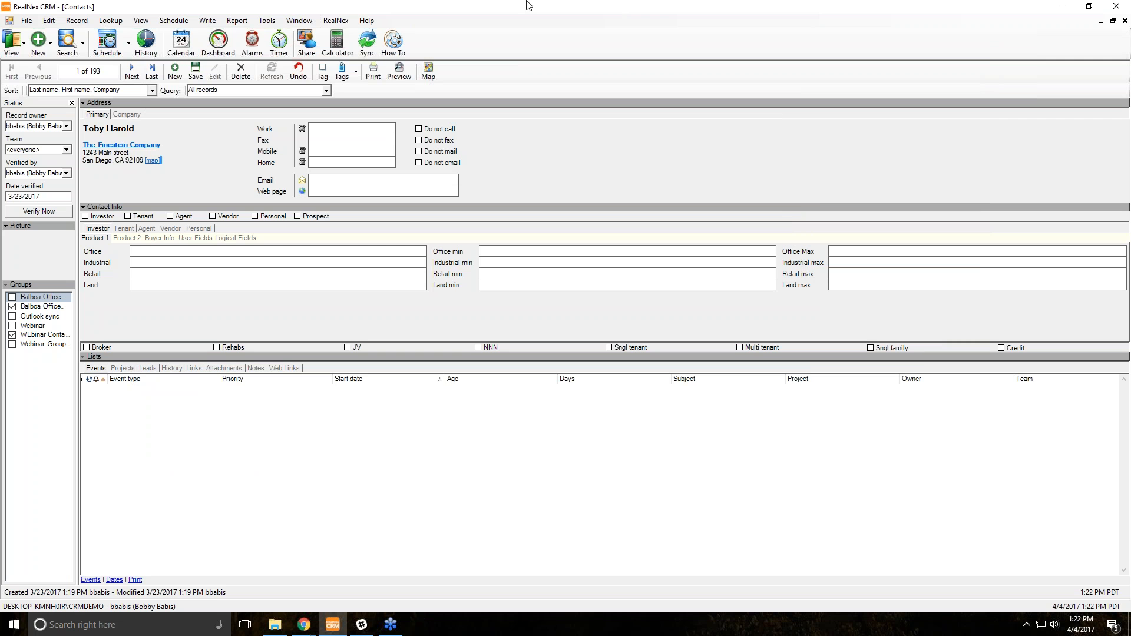
# Start a file/database import and choose Sale Comps as the kind of data to import
pyautogui.click(26, 21)
pyautogui.moveTo(50, 69)
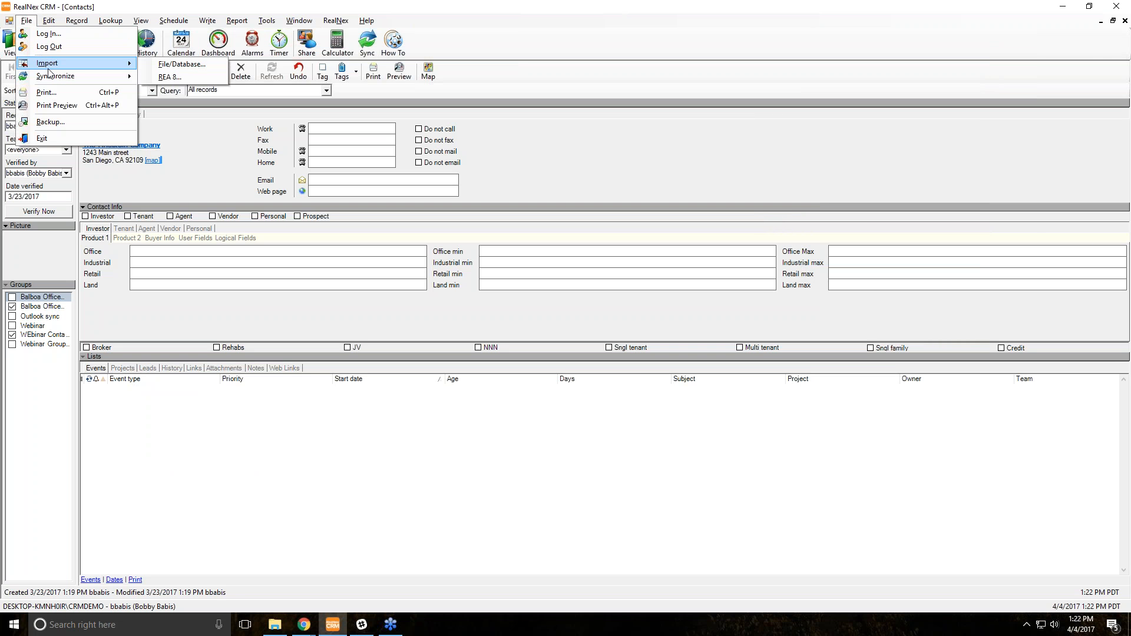
pyautogui.click(181, 64)
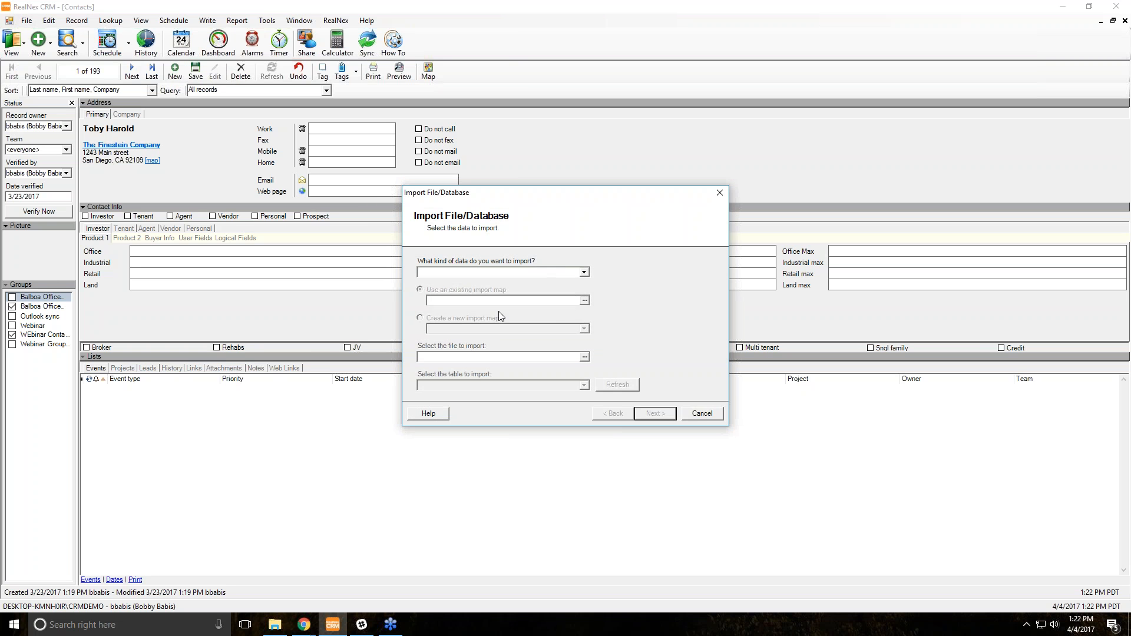
pyautogui.click(585, 272)
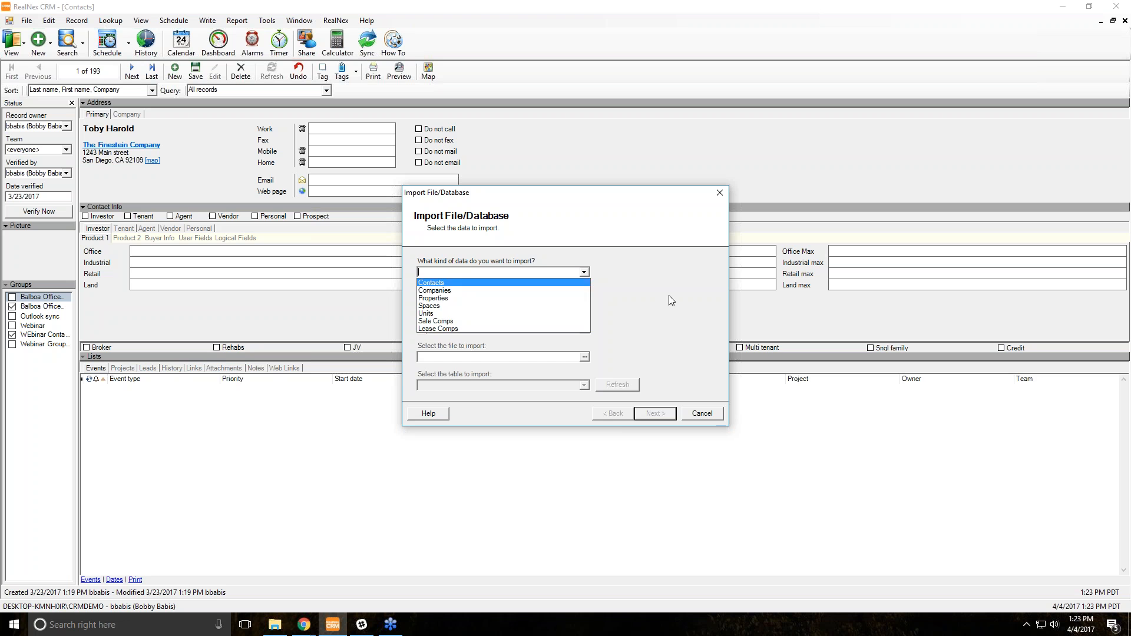
pyautogui.click(473, 321)
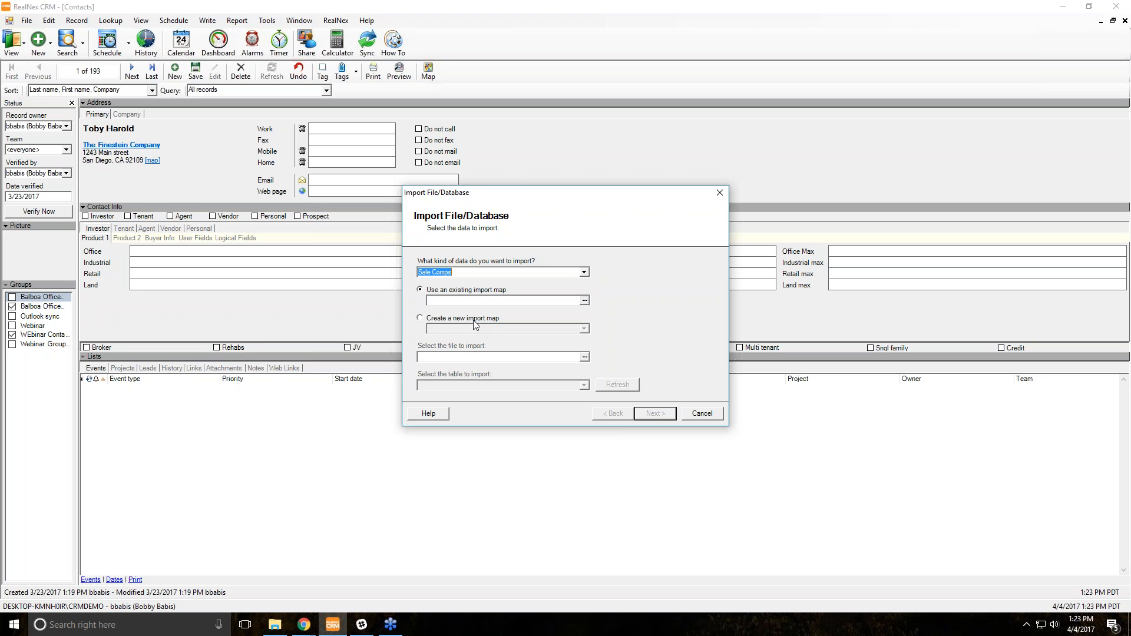
# Create a new import map for a comma-delimited file with header, using the Sales Comps file, and continue to the field mapping
pyautogui.click(446, 322)
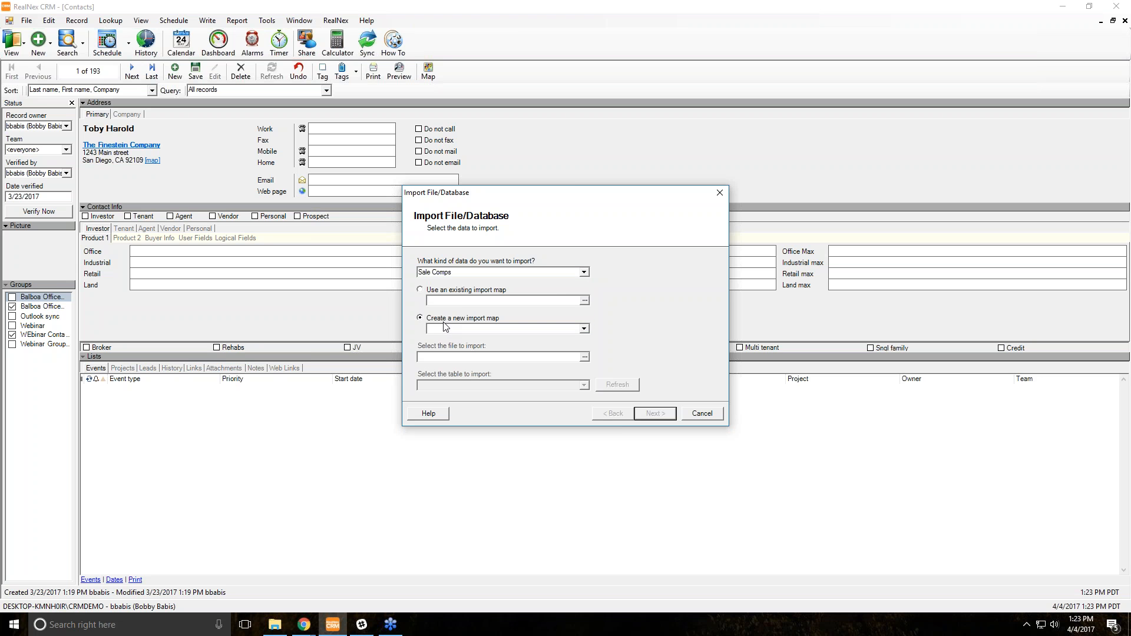
pyautogui.click(585, 331)
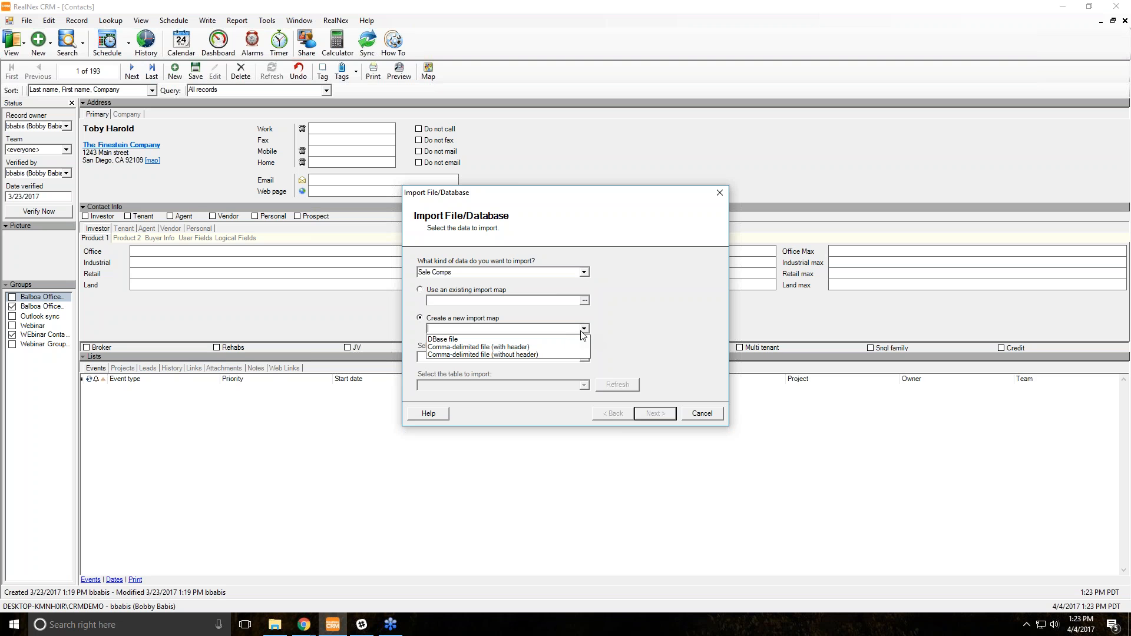
pyautogui.click(556, 348)
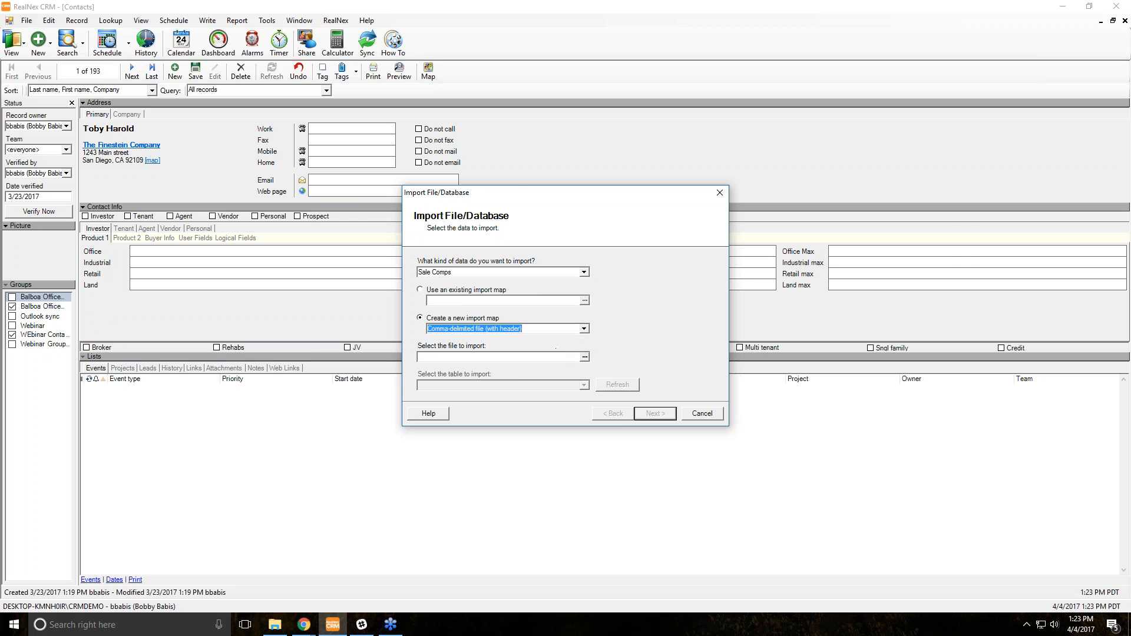
pyautogui.click(586, 358)
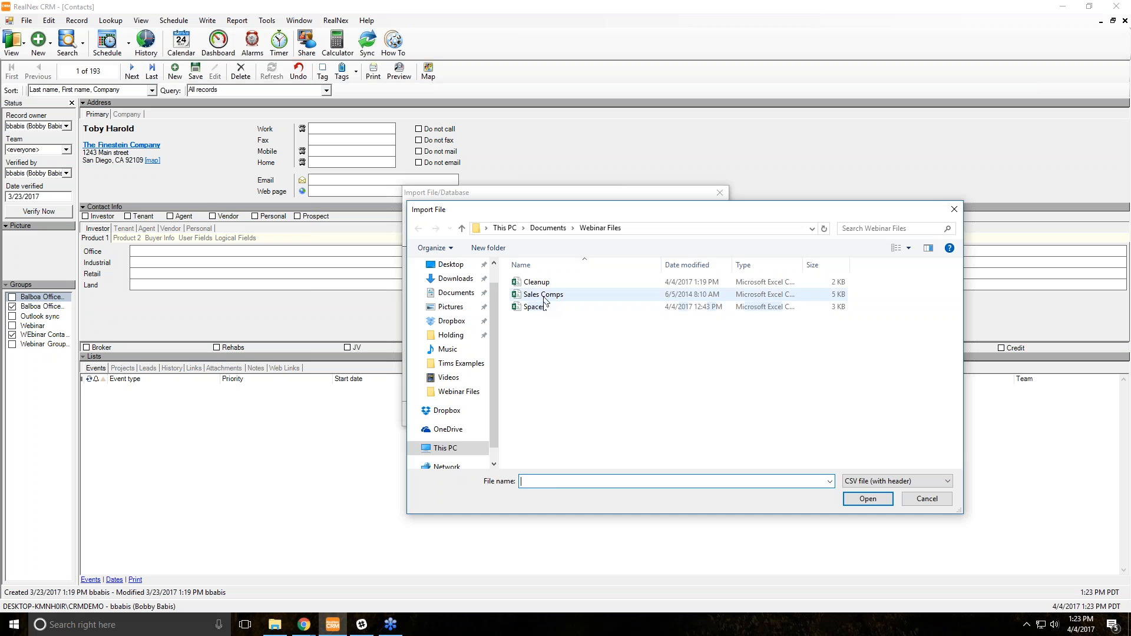
pyautogui.doubleClick(544, 296)
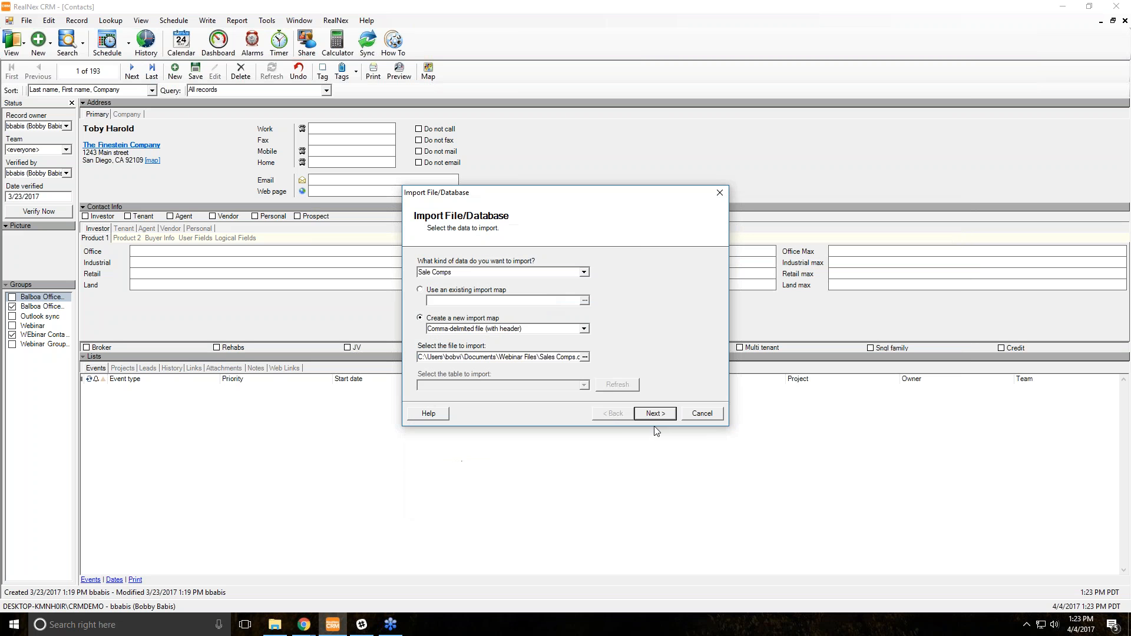
pyautogui.click(656, 414)
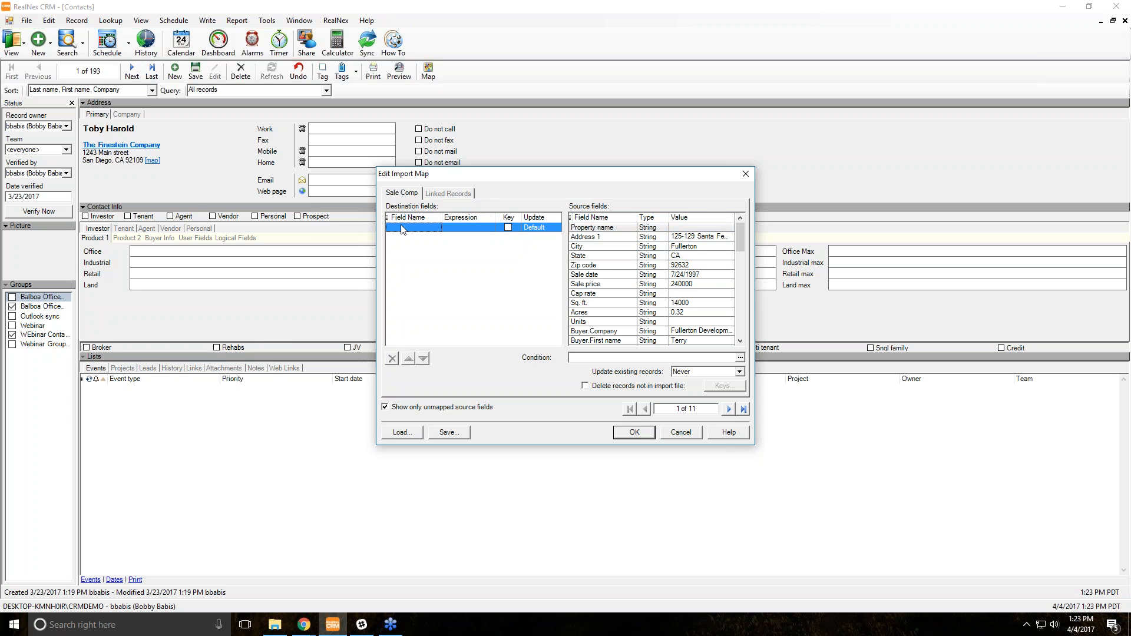
# Examine the import map's linked records for Property, Owner, Agent, Buyer, Seller, Proc. Agent and List. Agent
pyautogui.click(451, 195)
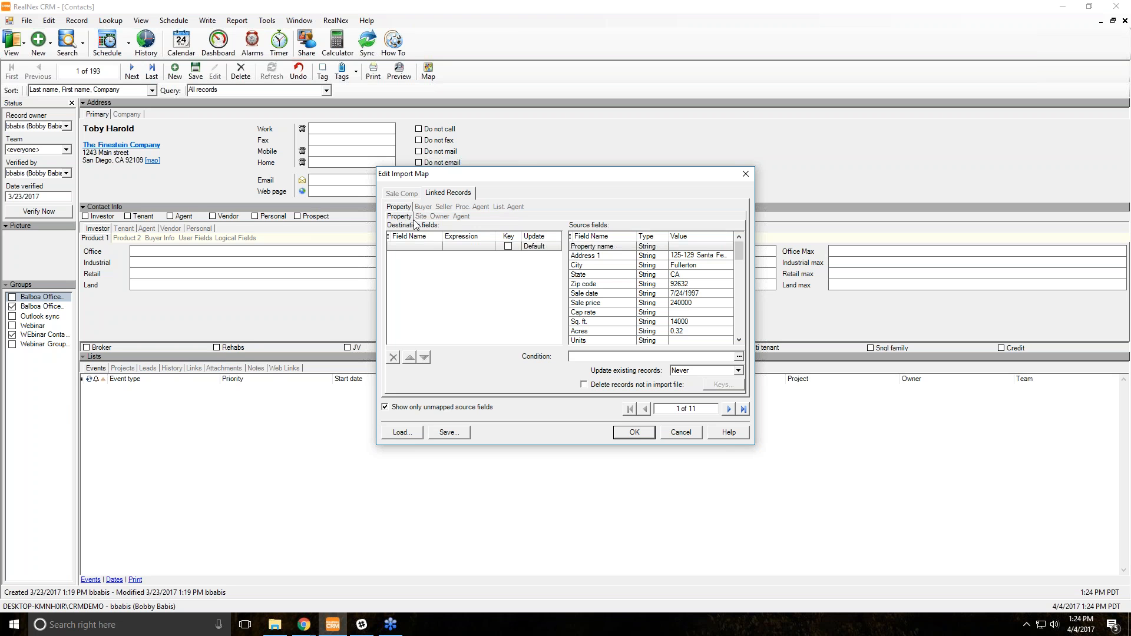
pyautogui.click(462, 217)
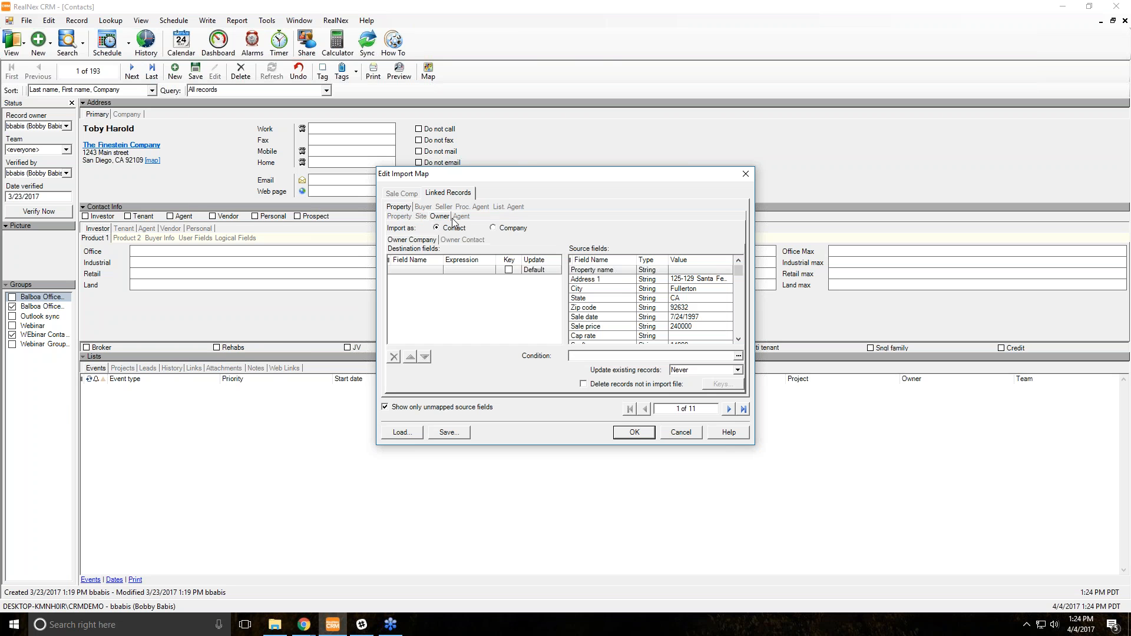
pyautogui.click(421, 207)
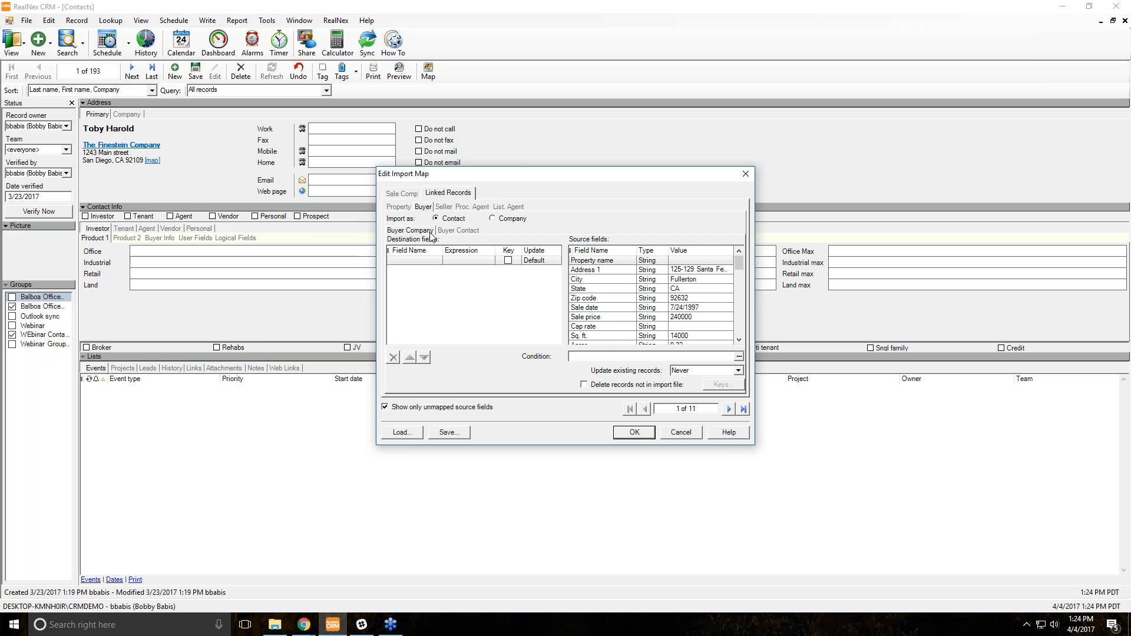
pyautogui.click(443, 208)
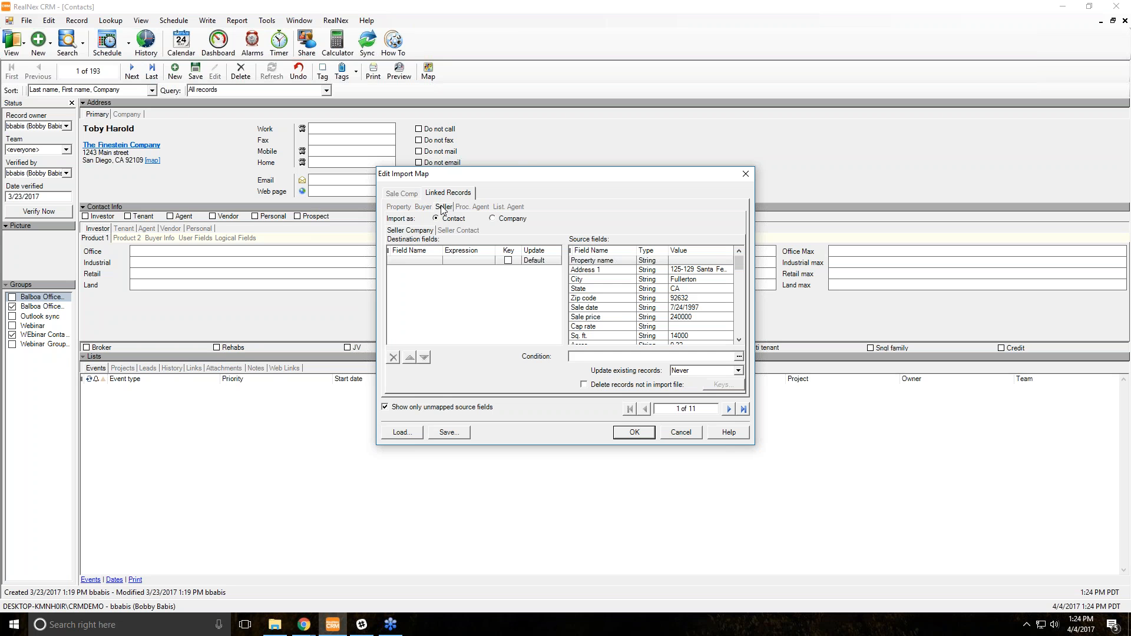
pyautogui.click(471, 208)
pyautogui.click(511, 207)
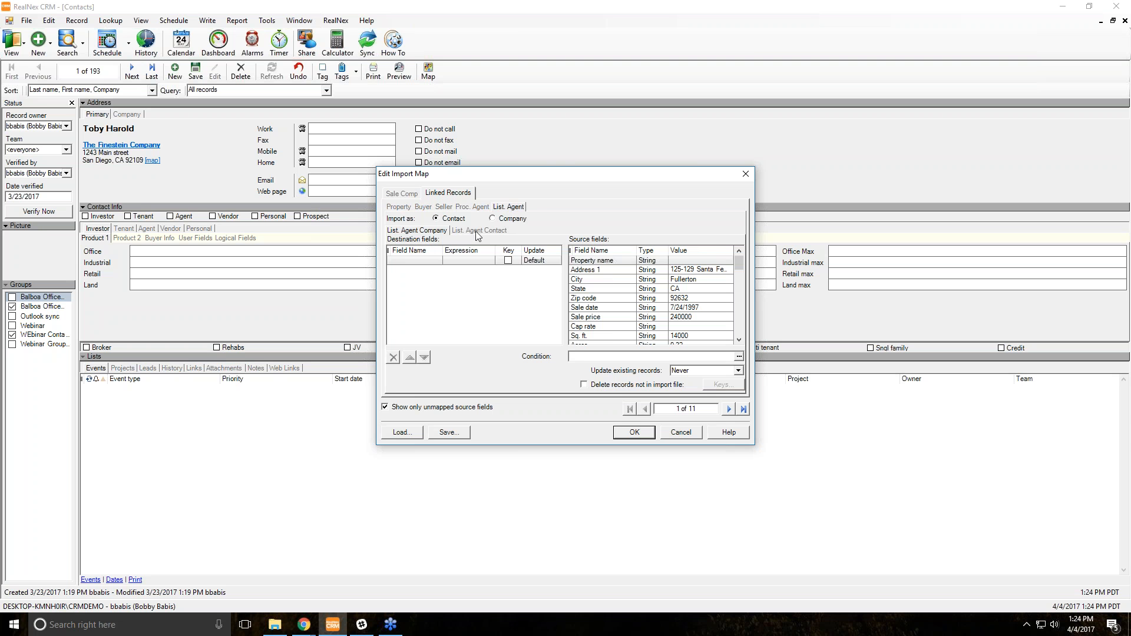
pyautogui.click(405, 207)
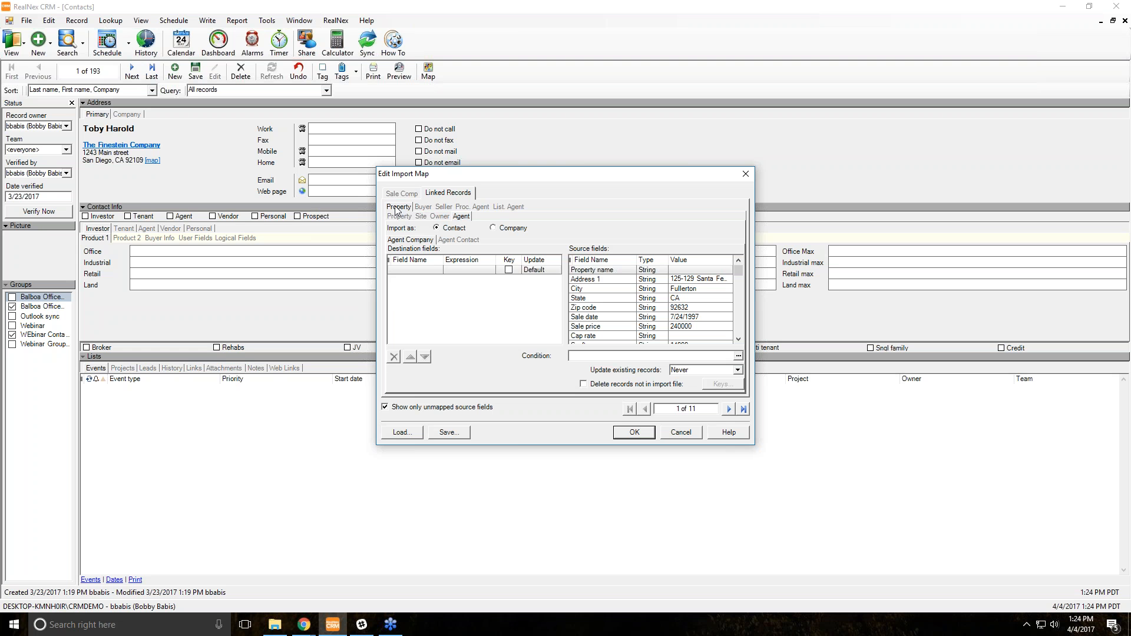
pyautogui.click(410, 194)
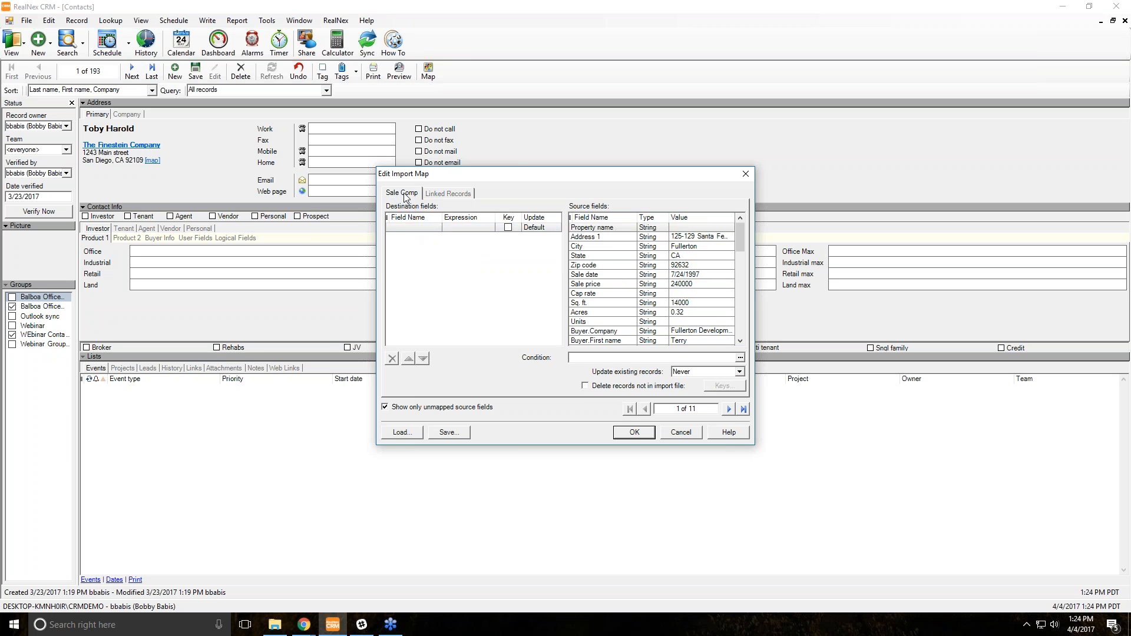
pyautogui.click(446, 194)
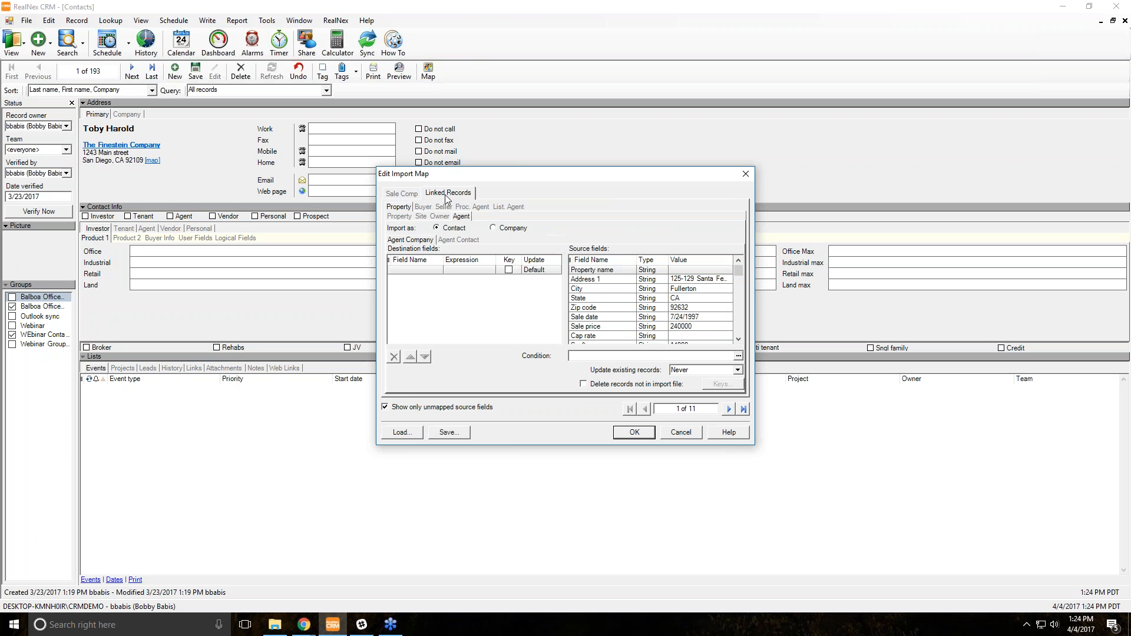
pyautogui.click(400, 217)
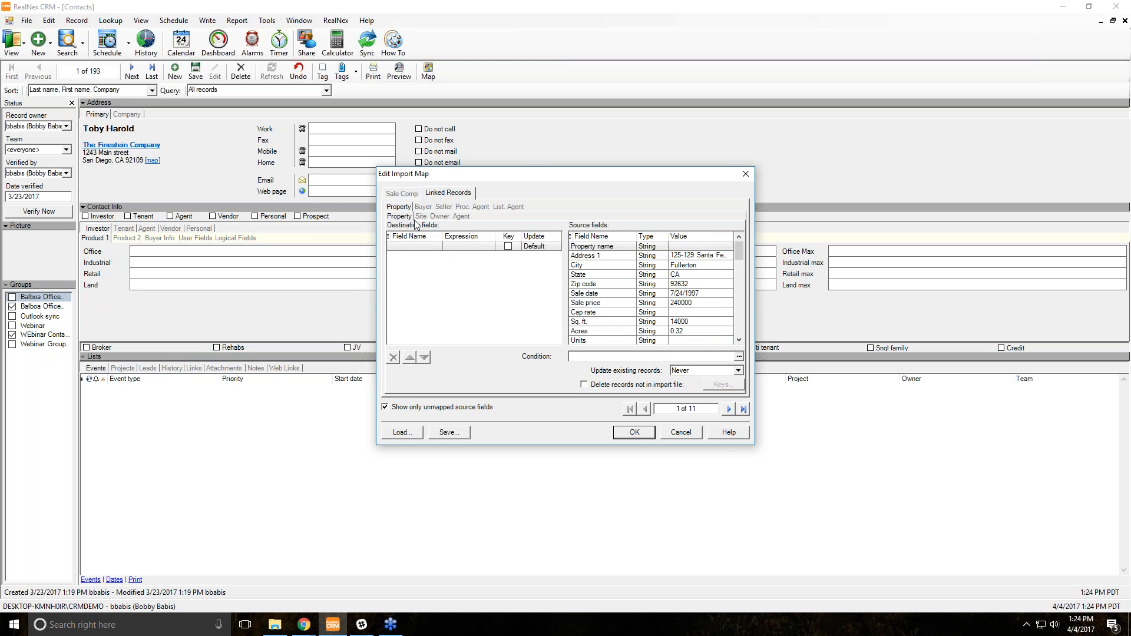
pyautogui.click(439, 217)
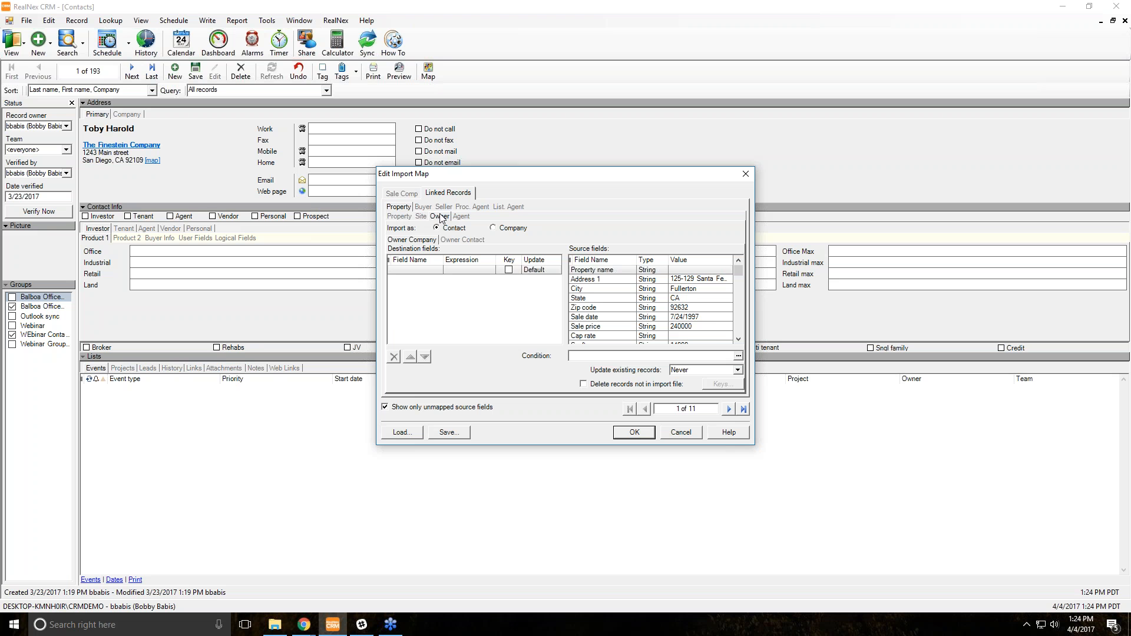
pyautogui.click(424, 208)
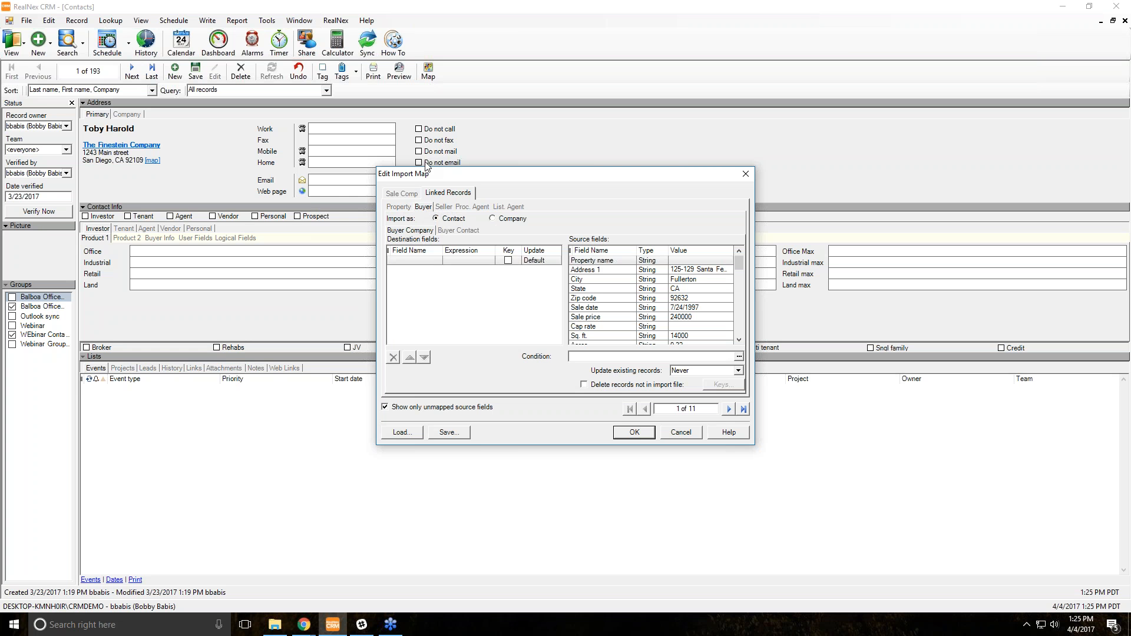
# In the Sale Comp mapping, map Property name to the Property name source field and Address to Address 1
pyautogui.click(401, 195)
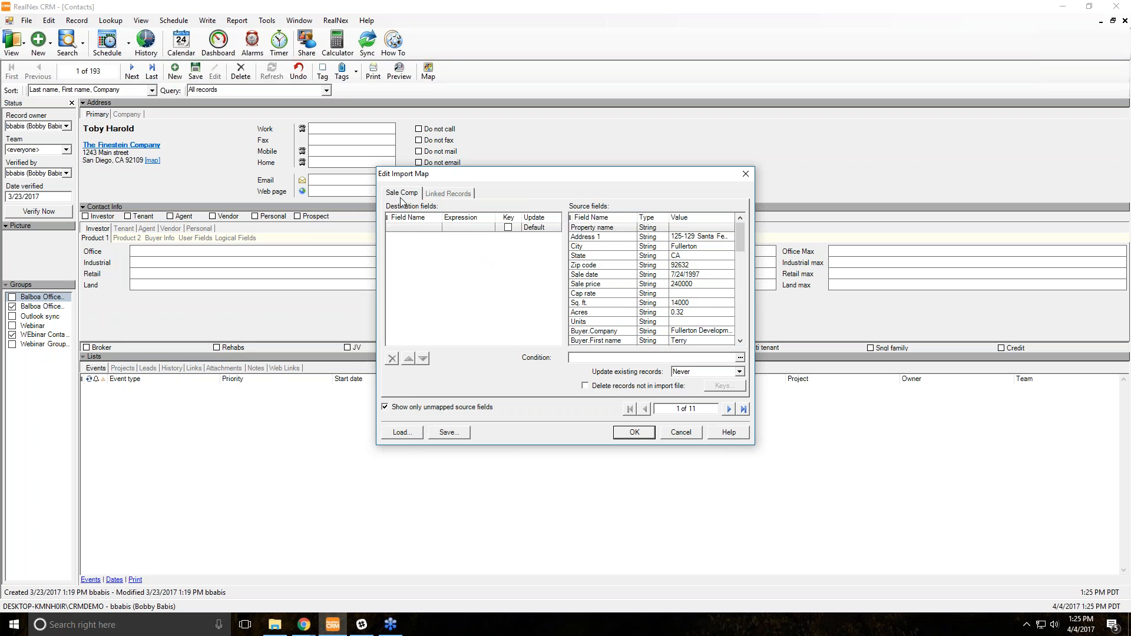
pyautogui.click(406, 227)
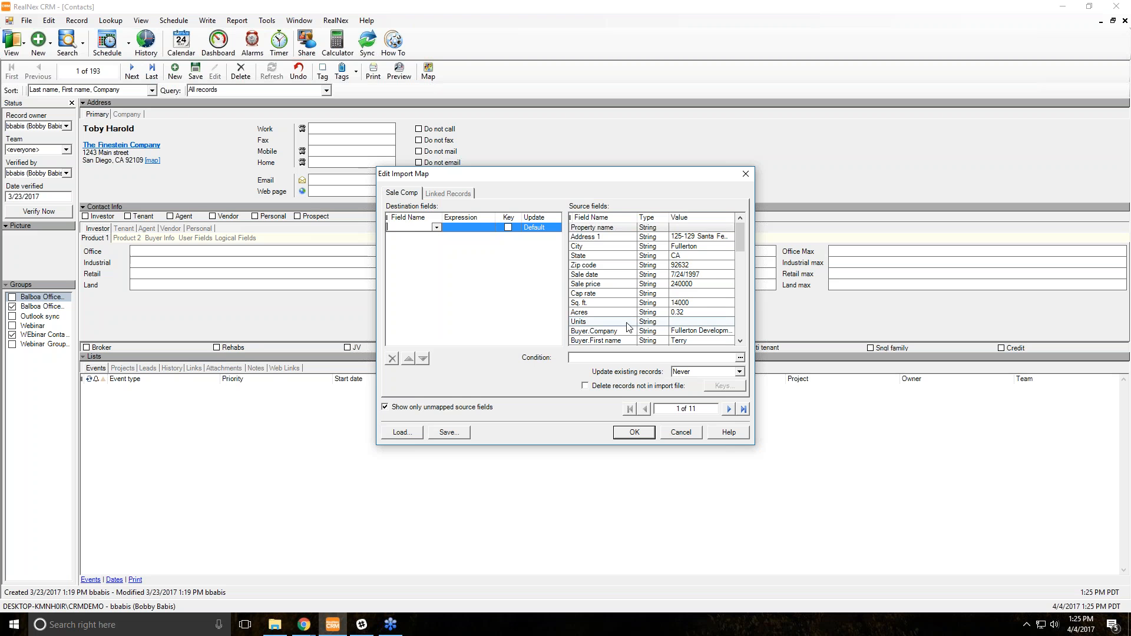
pyautogui.moveTo(737, 238); pyautogui.dragTo(715, 213)
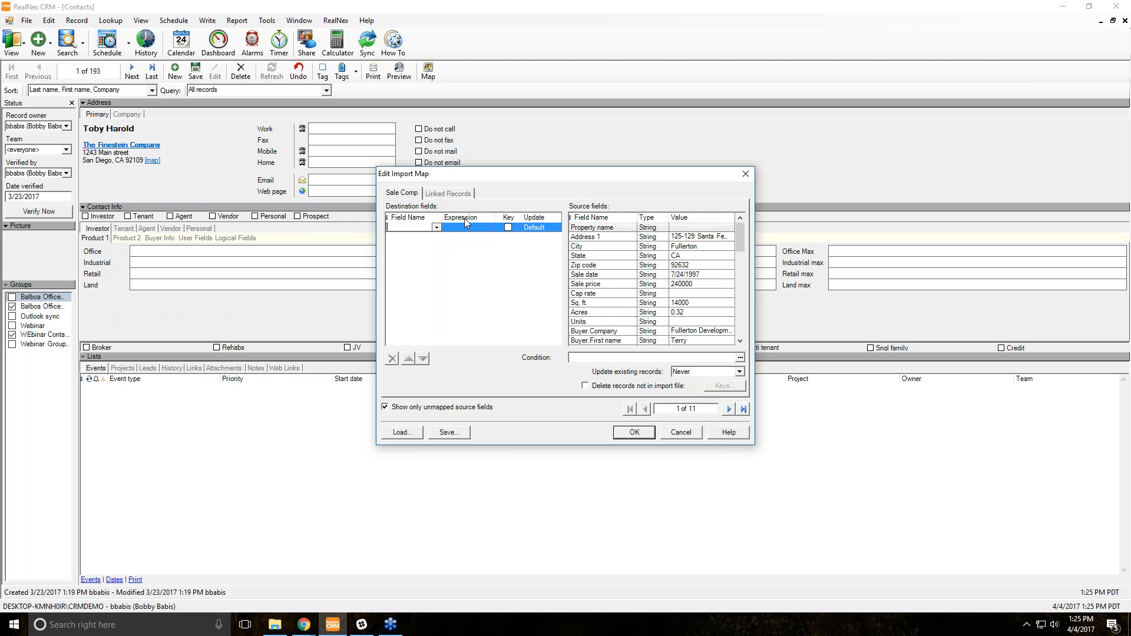
pyautogui.write('Propert')
pyautogui.press('Return')
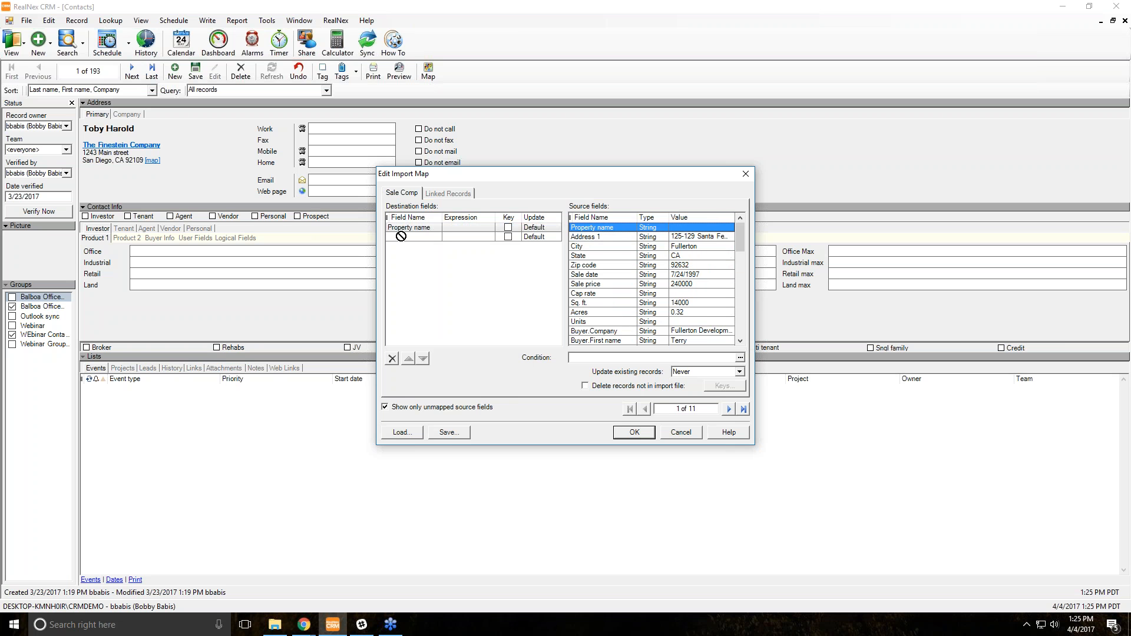
pyautogui.click(453, 231)
pyautogui.click(454, 236)
pyautogui.write('A')
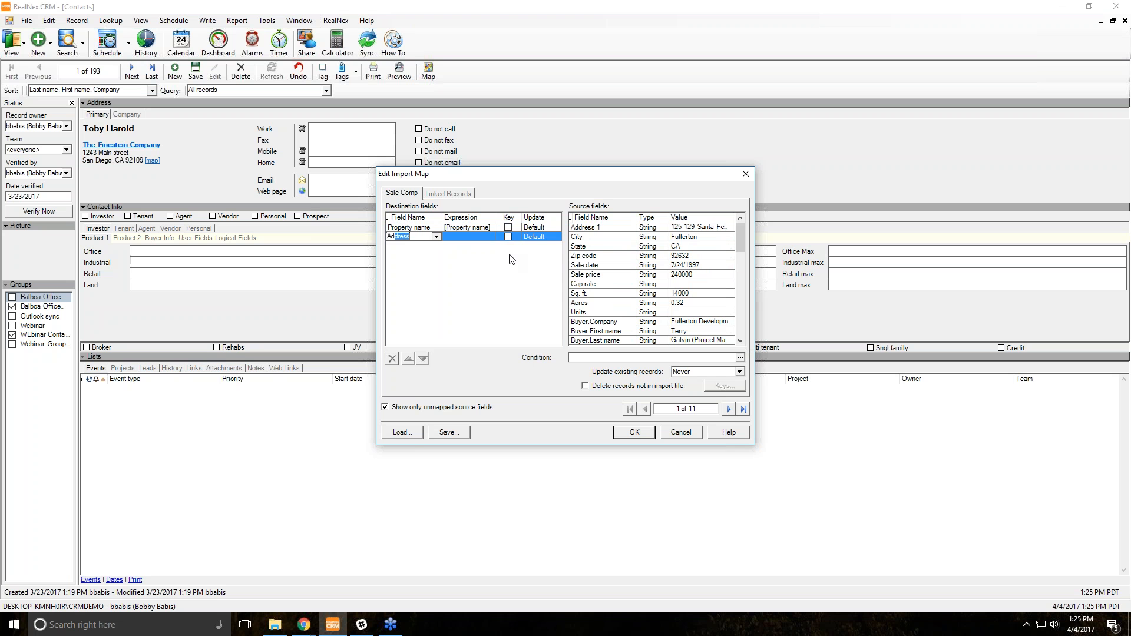
pyautogui.write('dd')
pyautogui.press('Return')
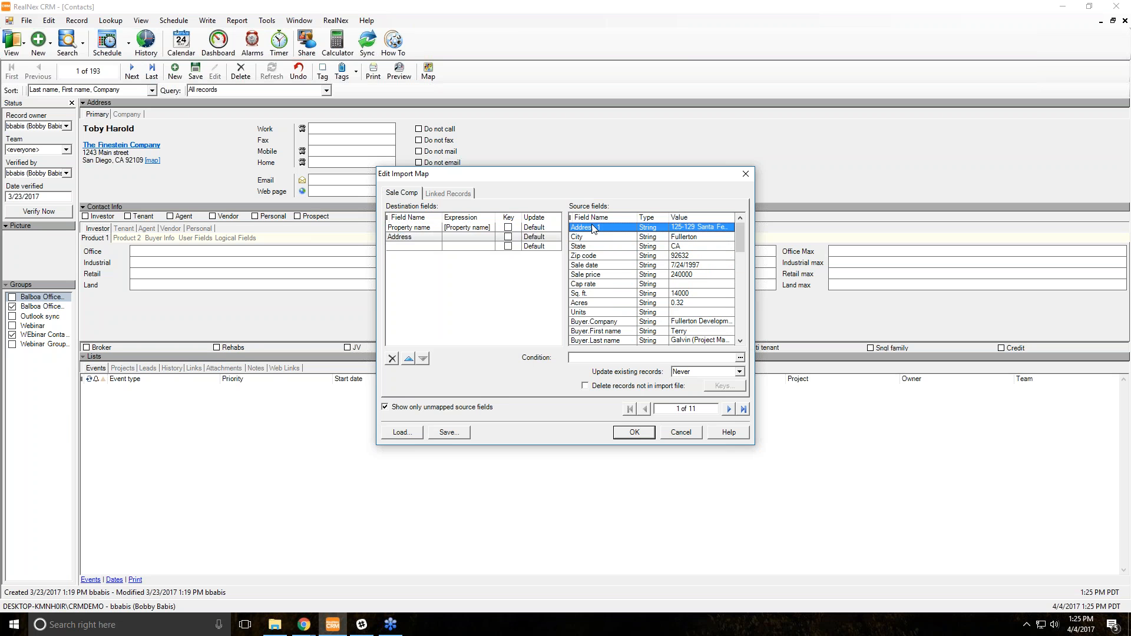
# In the Sale Comp mapping, map City, State and Zip code to the source fields of the same names
pyautogui.click(405, 247)
pyautogui.write('City')
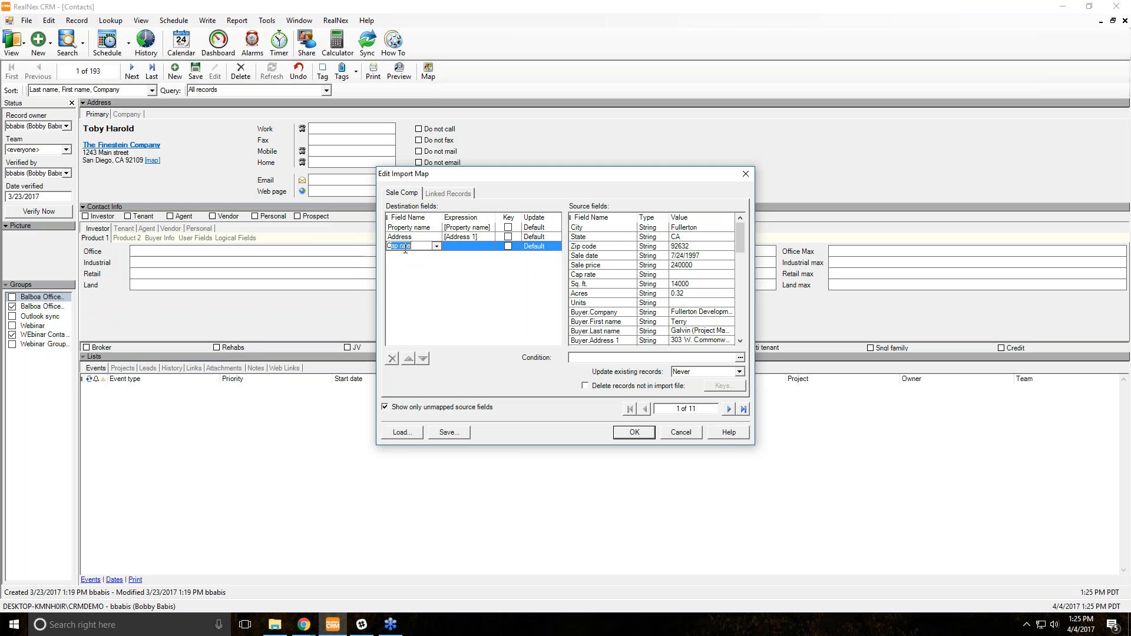
pyautogui.press('Return')
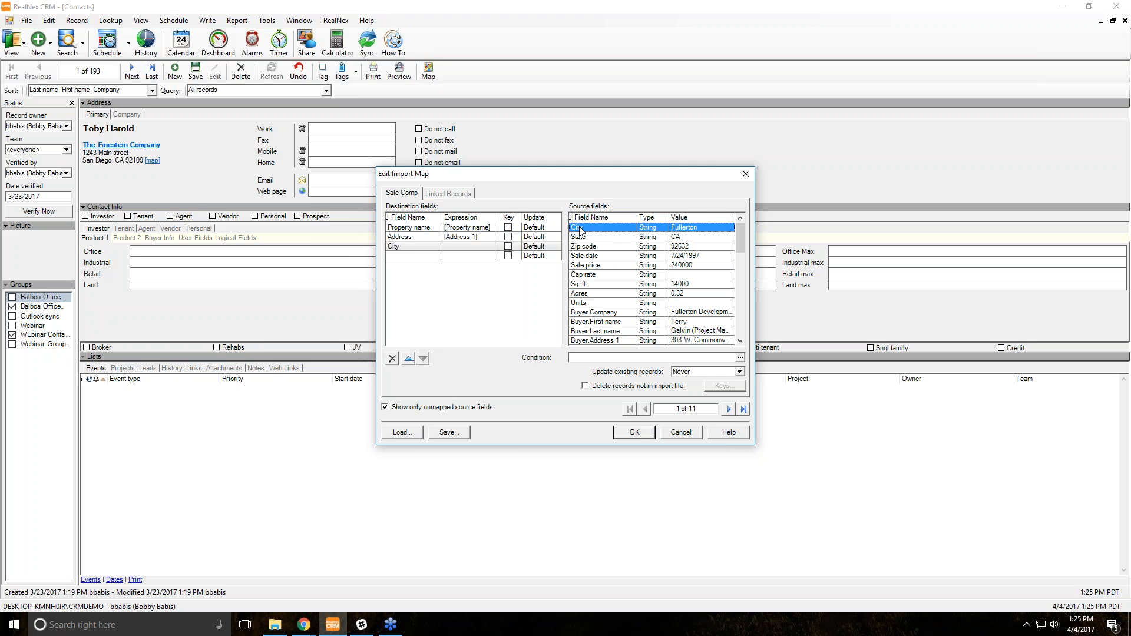
pyautogui.moveTo(463, 248)
pyautogui.mouseDown()
pyautogui.moveTo(518, 245)
pyautogui.moveTo(472, 248)
pyautogui.mouseUp()
pyautogui.click(416, 256)
pyautogui.write('State')
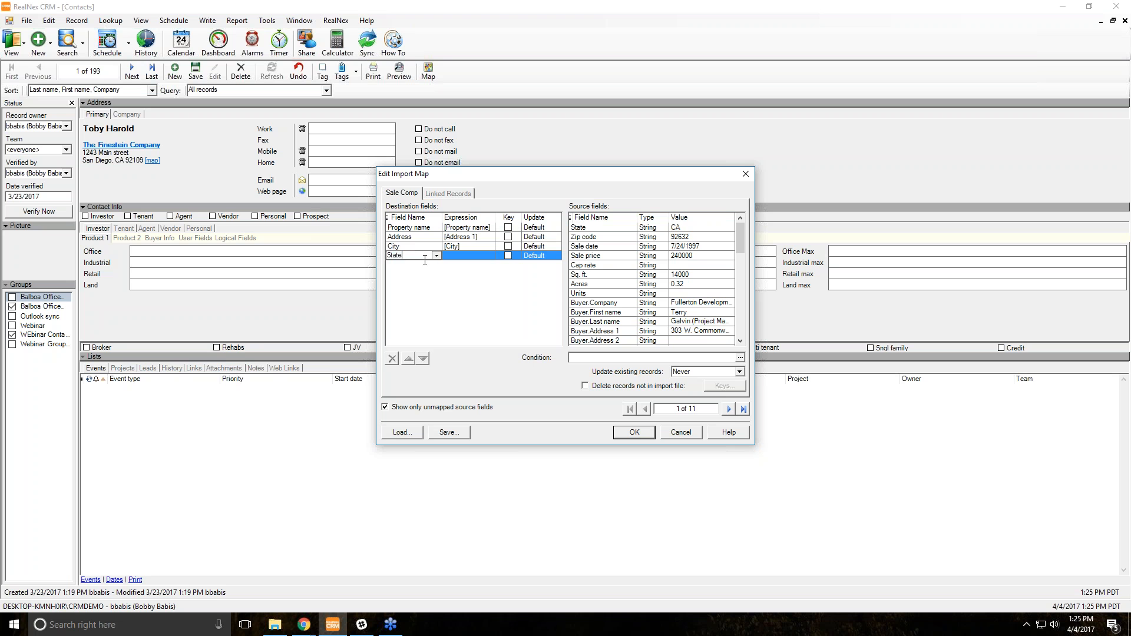
pyautogui.moveTo(580, 228); pyautogui.dragTo(457, 262)
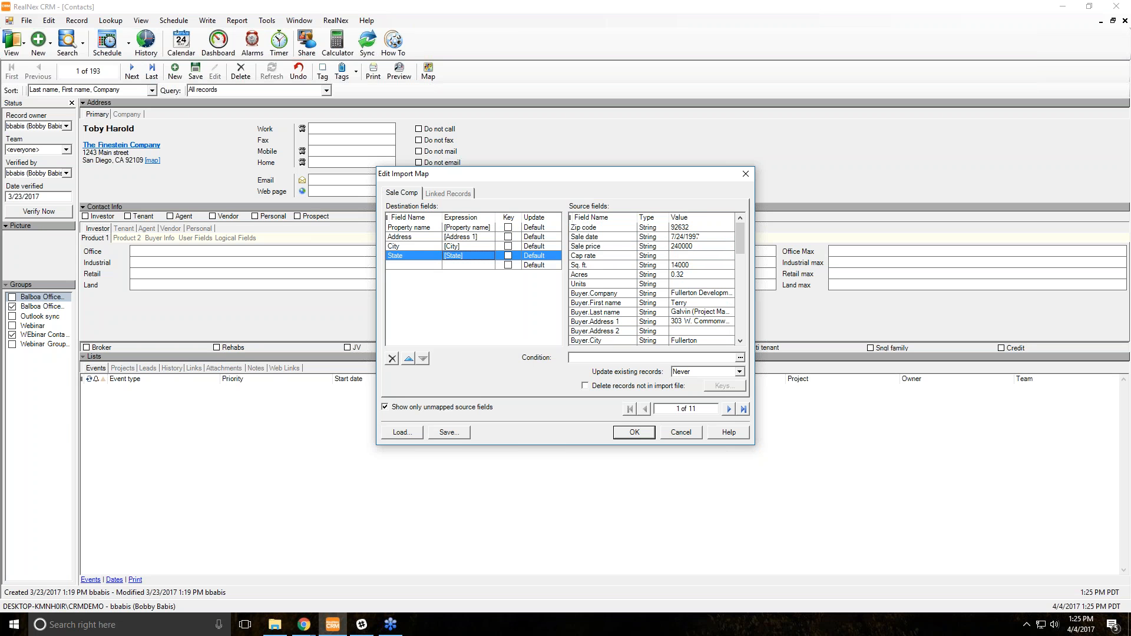
pyautogui.click(413, 266)
pyautogui.moveTo(579, 229); pyautogui.dragTo(471, 268)
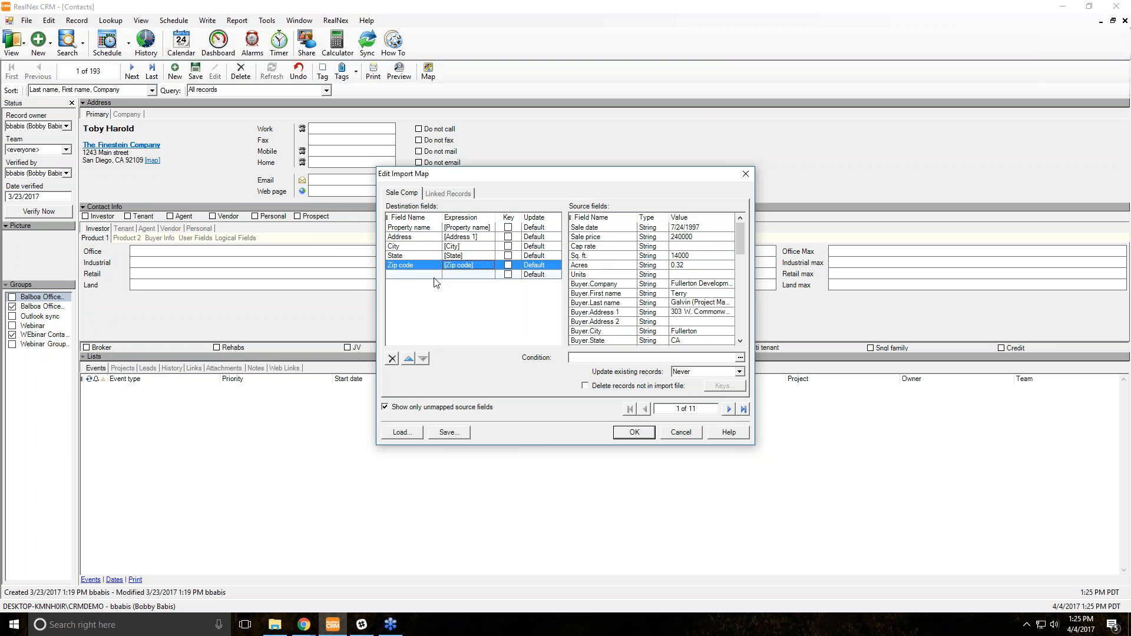
# Map Sale date and Sale price to their matching source fields in the Sale Comp mapping
pyautogui.click(409, 275)
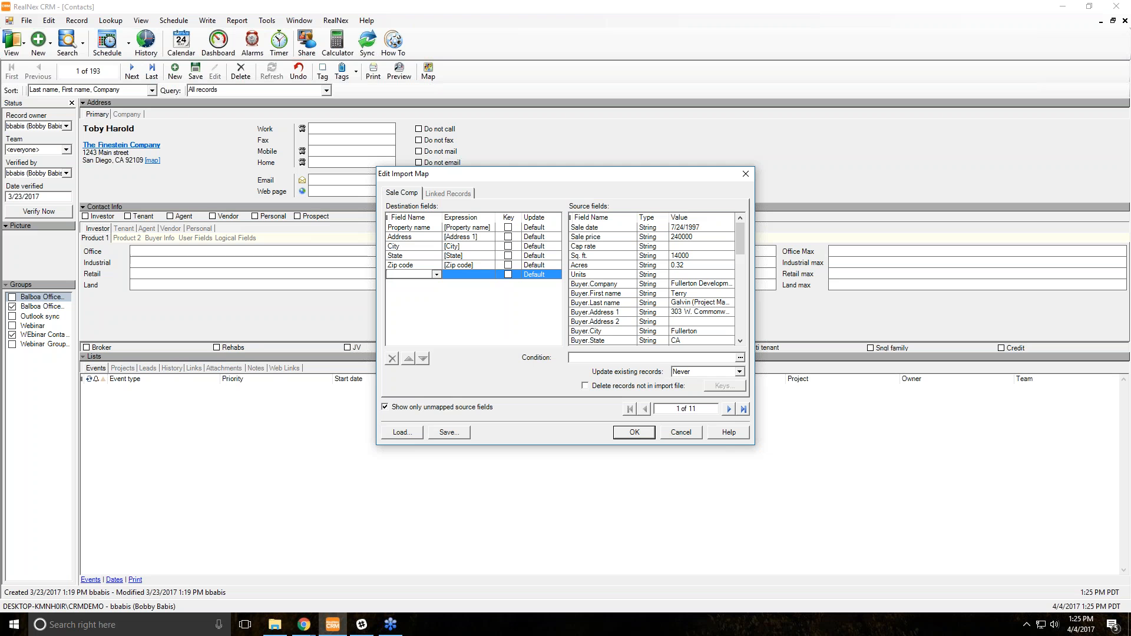
pyautogui.write('Sa')
pyautogui.press('Return')
pyautogui.write('Sa')
pyautogui.press('Down')
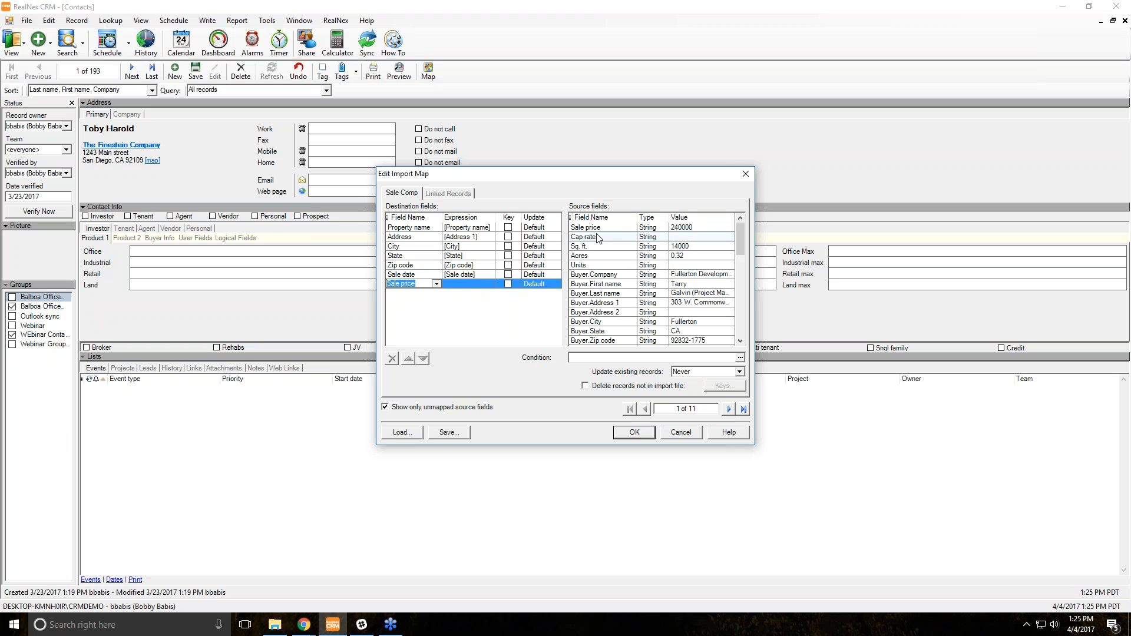
pyautogui.press('Return')
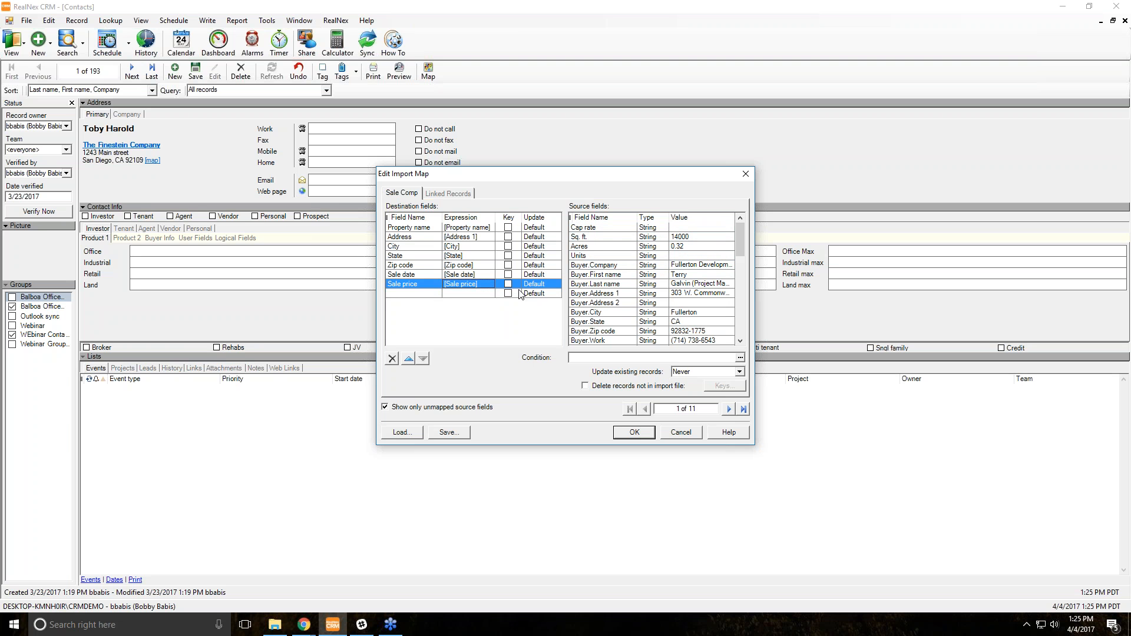
# Add Buyer.Company as a destination field of the Sale Comp and map it to the Buyer.Company source field
pyautogui.click(436, 294)
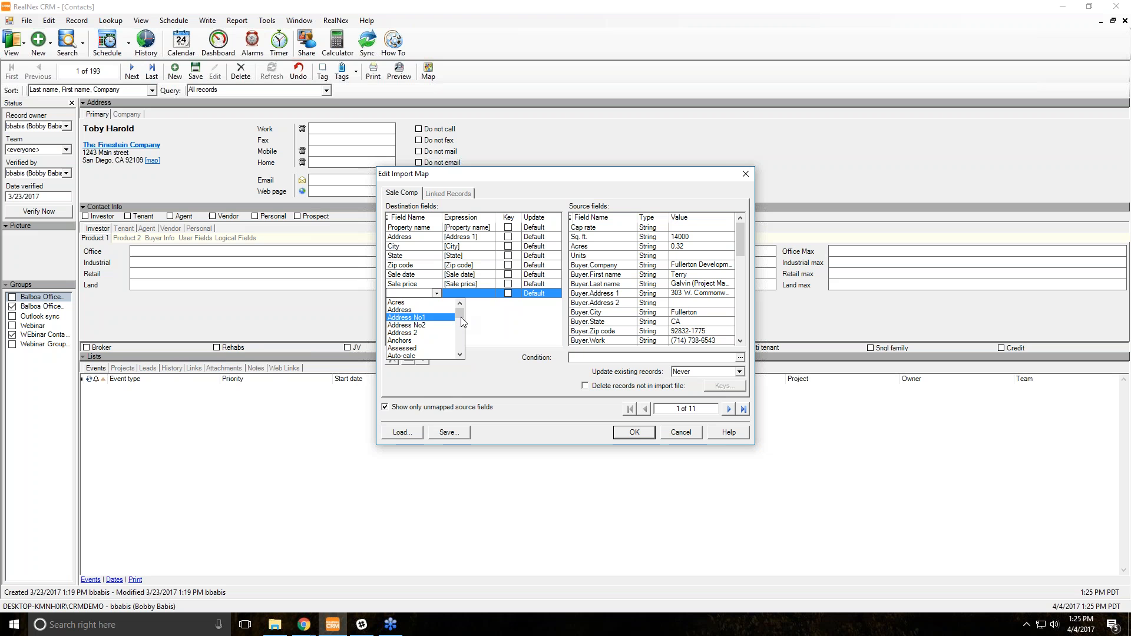
pyautogui.moveTo(460, 323); pyautogui.dragTo(461, 342)
pyautogui.scroll(3, 459, 342)
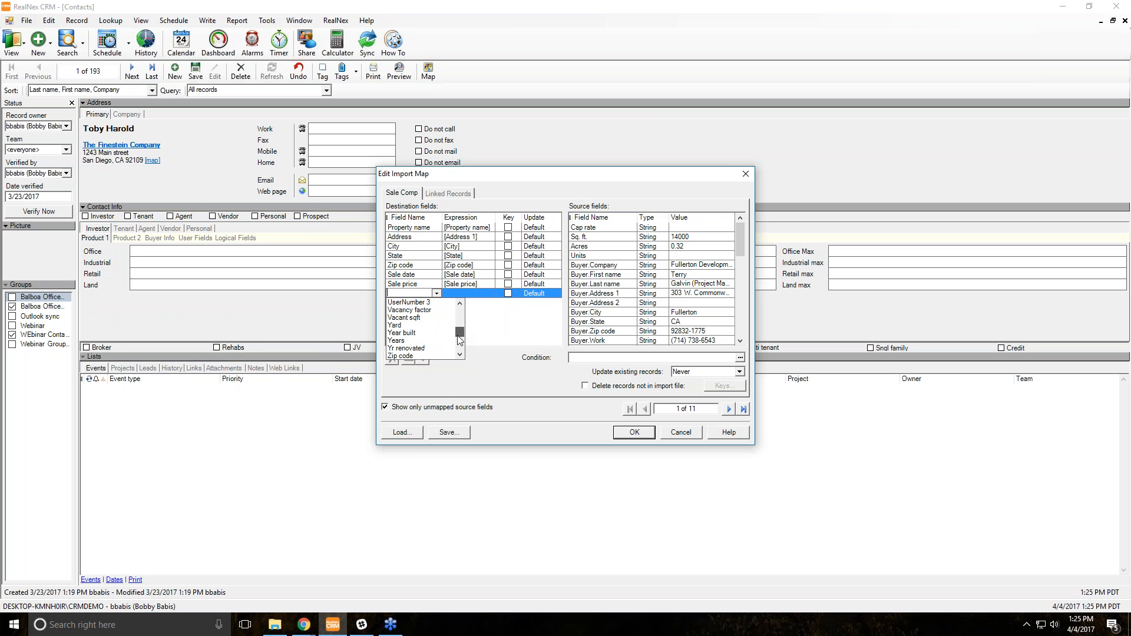
pyautogui.moveTo(460, 341); pyautogui.dragTo(461, 337)
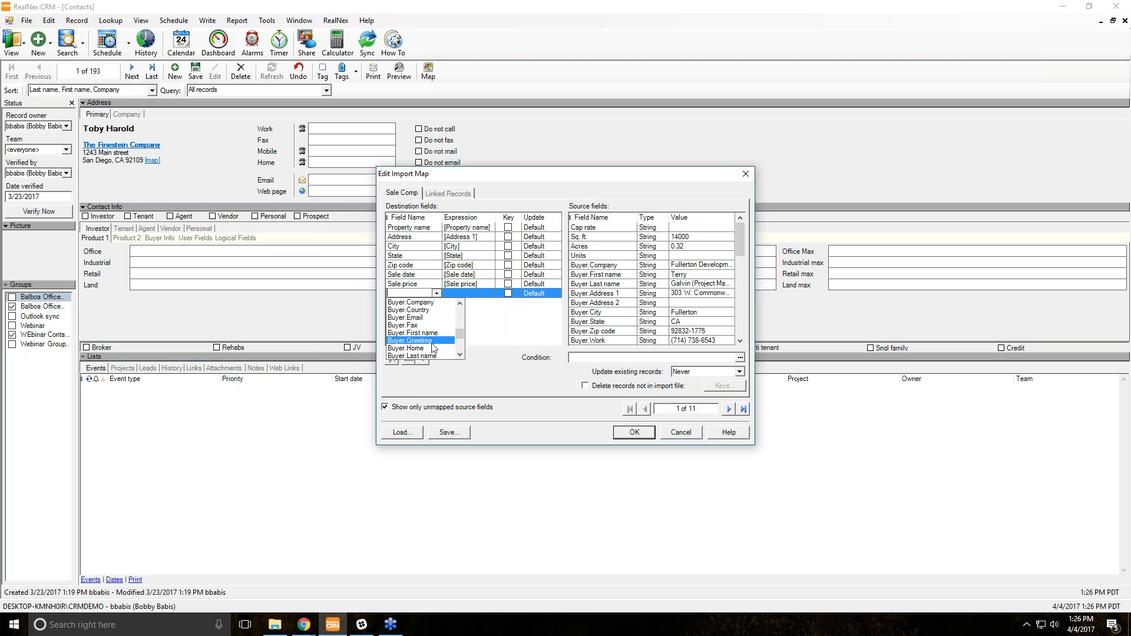
pyautogui.click(423, 303)
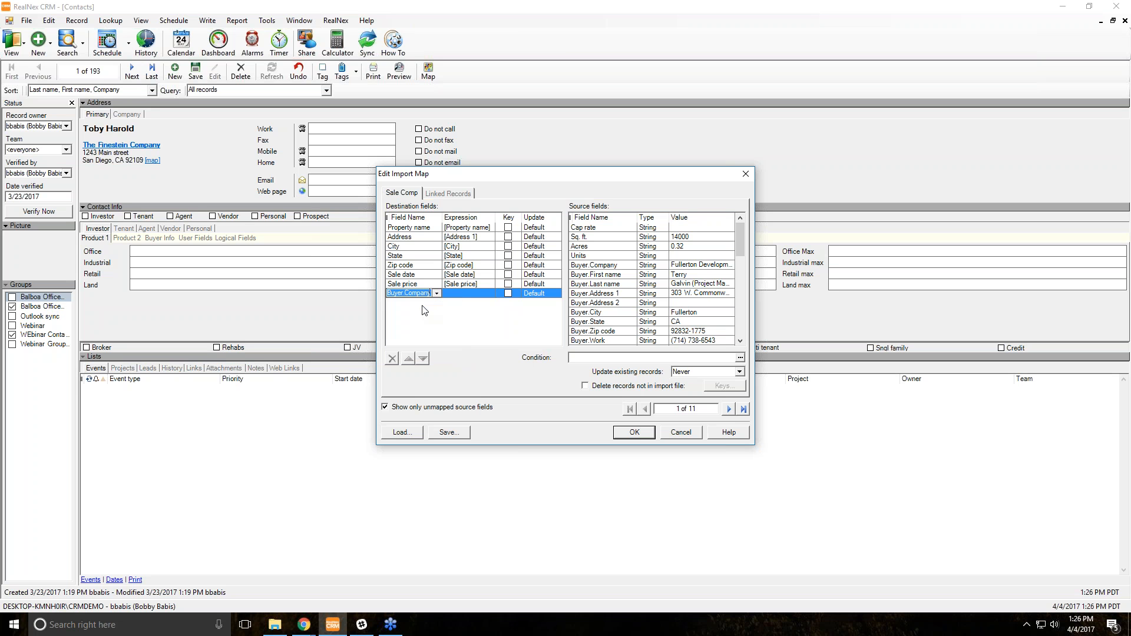
pyautogui.click(607, 266)
pyautogui.moveTo(607, 267); pyautogui.dragTo(485, 294)
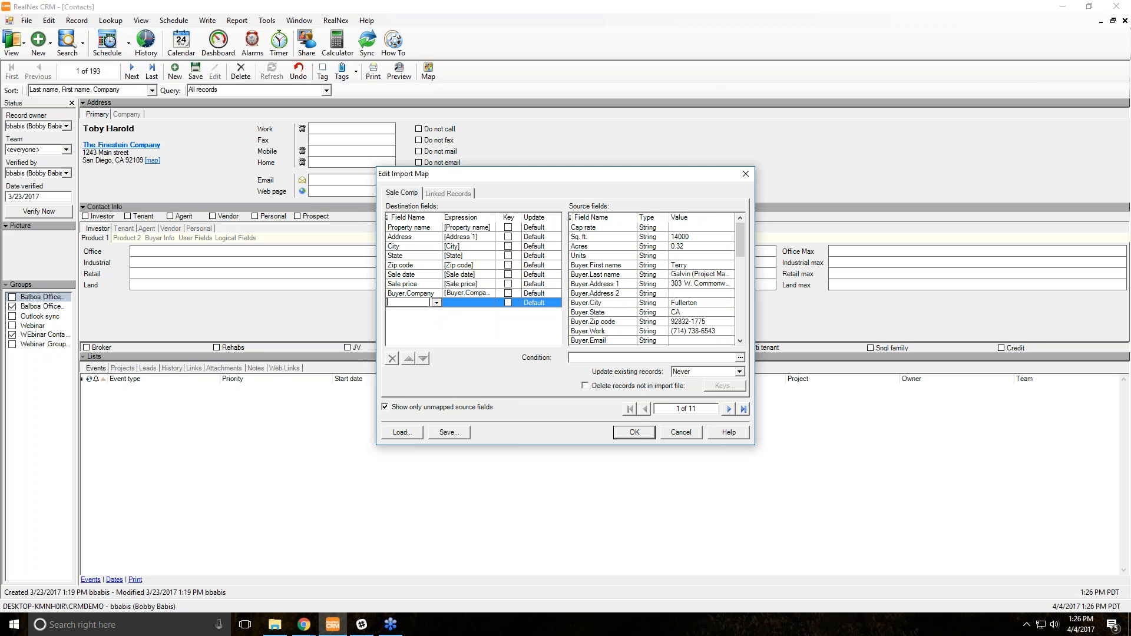
# Map Buyer.First name and Buyer.Last name to their matching source fields in the Sale Comp mapping
pyautogui.click(436, 302)
pyautogui.click(441, 341)
pyautogui.moveTo(606, 265); pyautogui.dragTo(472, 302)
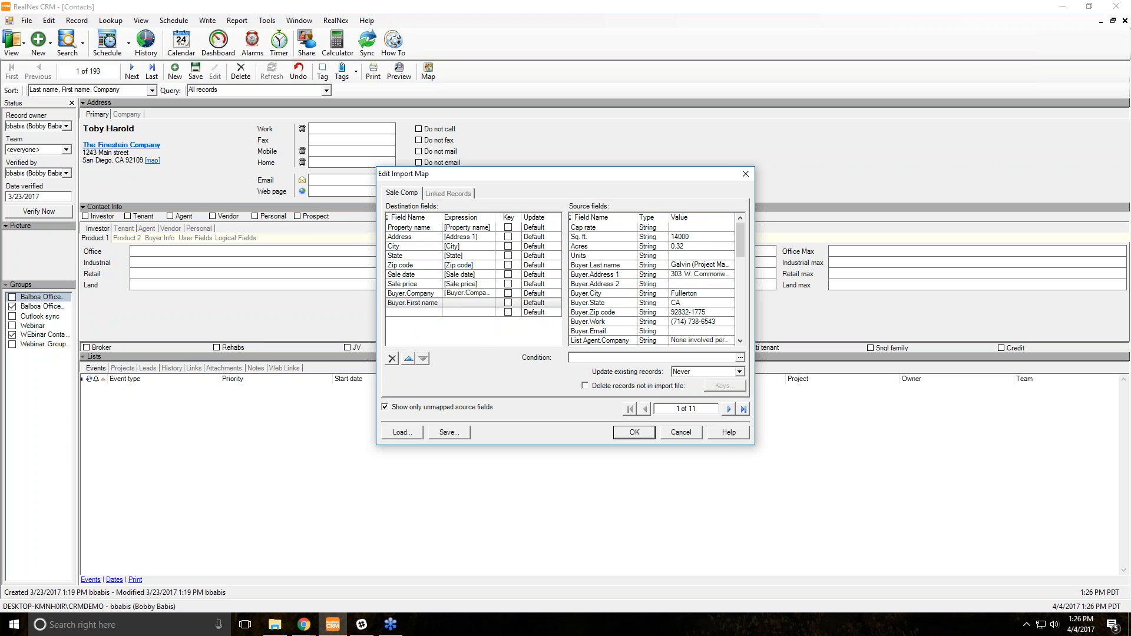
pyautogui.click(437, 312)
pyautogui.click(436, 379)
pyautogui.moveTo(600, 265); pyautogui.dragTo(465, 311)
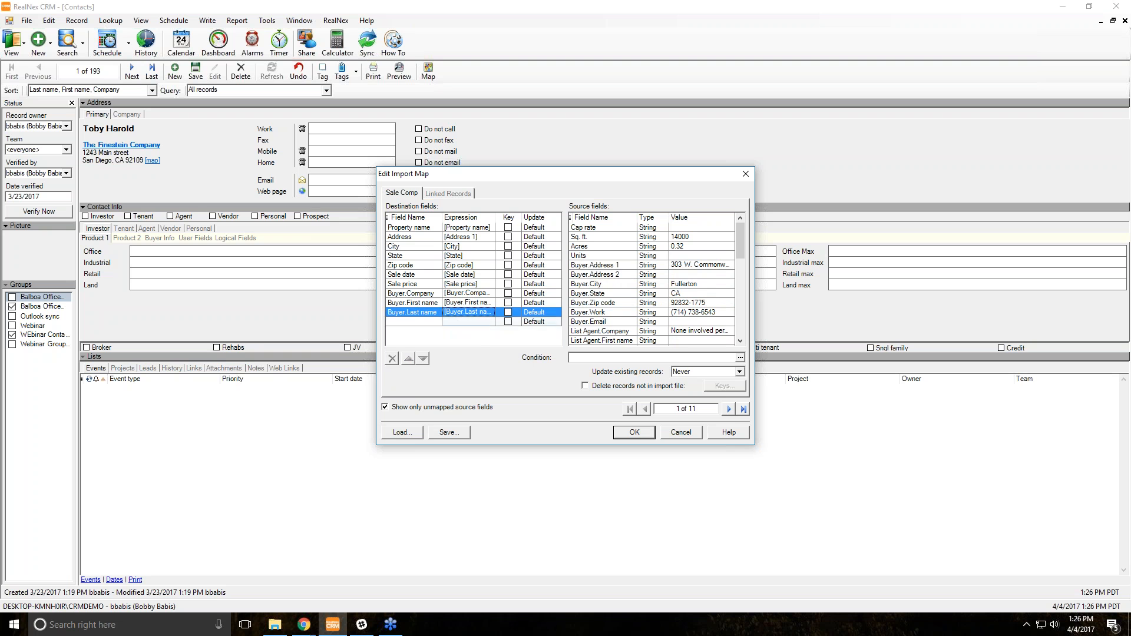
# Map the Buyer.Address 1 destination field to the Buyer.Address 1 source field
pyautogui.click(437, 322)
pyautogui.scroll(3, 431, 353)
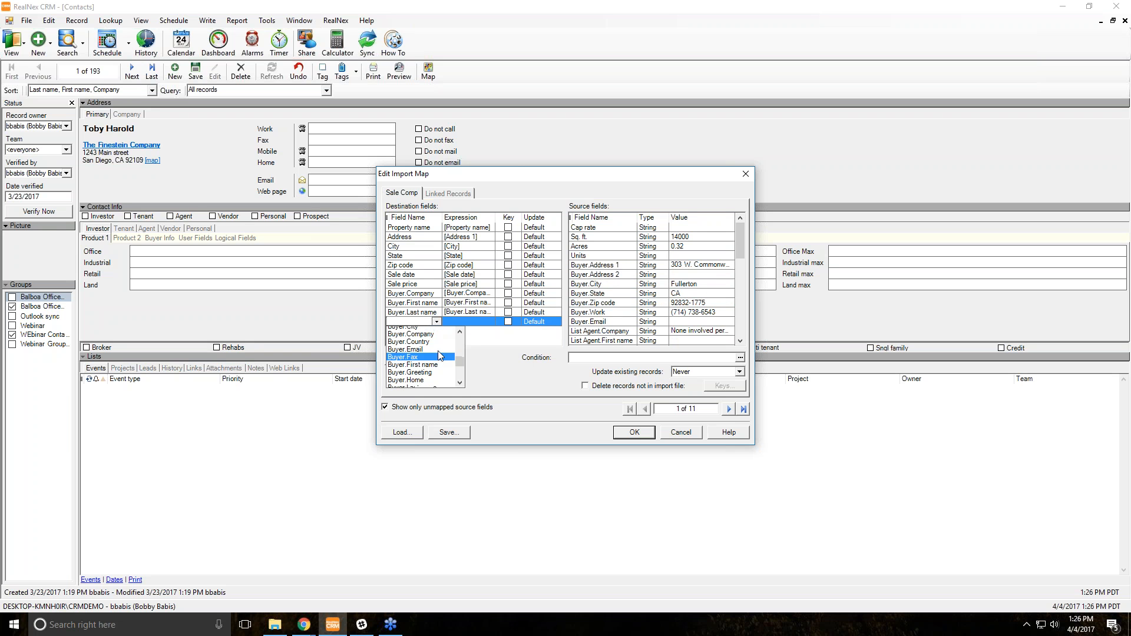
pyautogui.click(431, 331)
pyautogui.moveTo(595, 266); pyautogui.dragTo(471, 321)
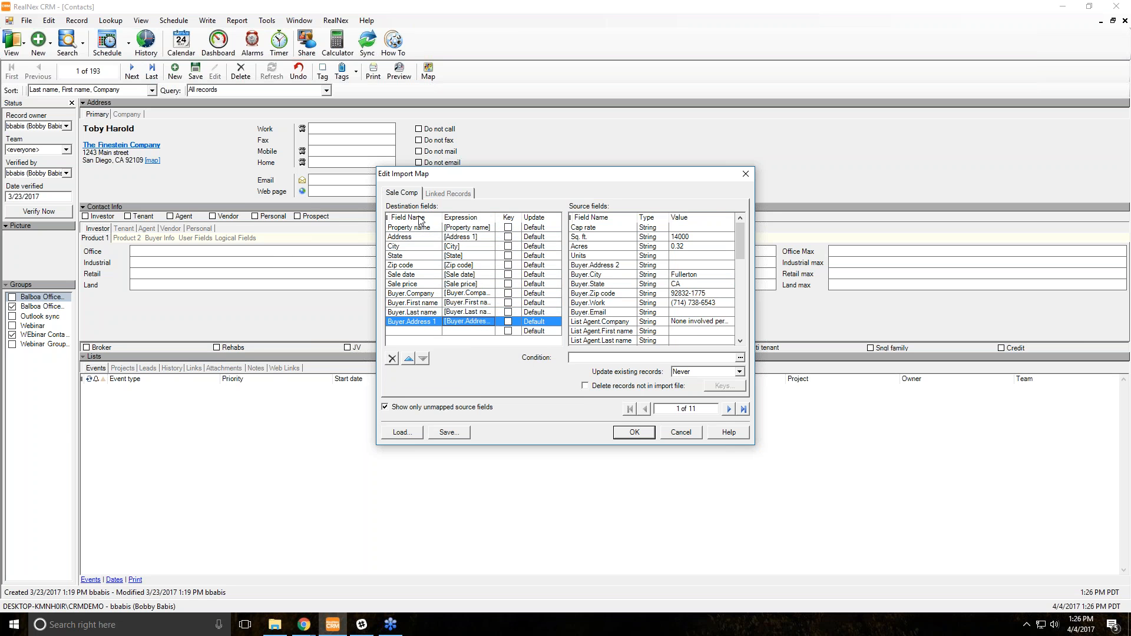
# Compare the Sale Comp mapping with the linked Buyer and Property mappings, finishing on the linked Property record
pyautogui.click(457, 195)
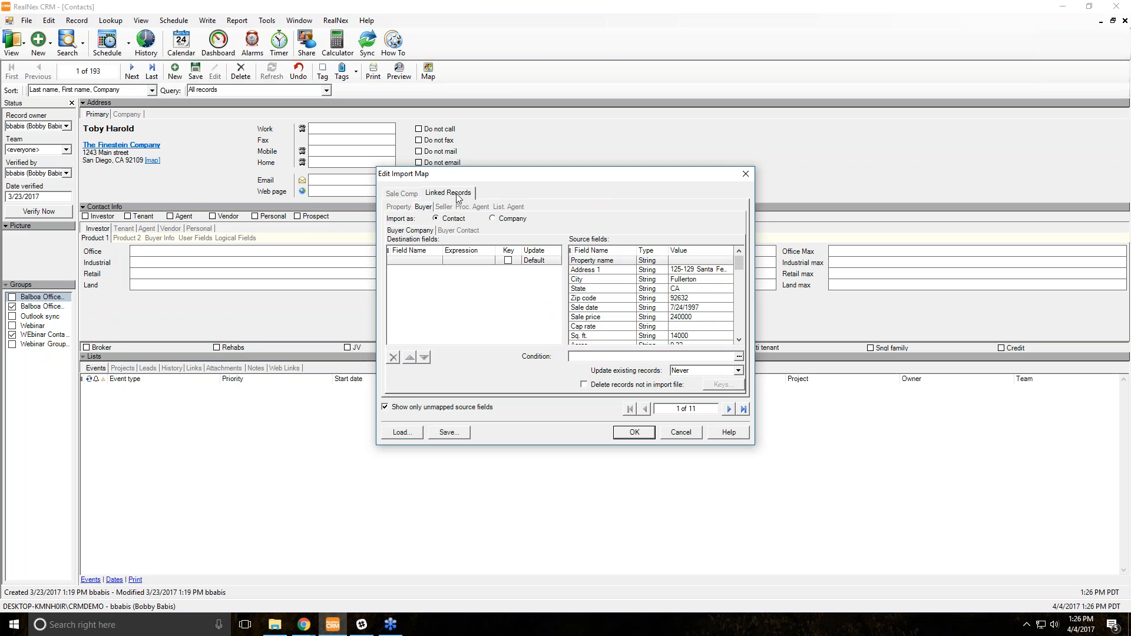
pyautogui.click(390, 194)
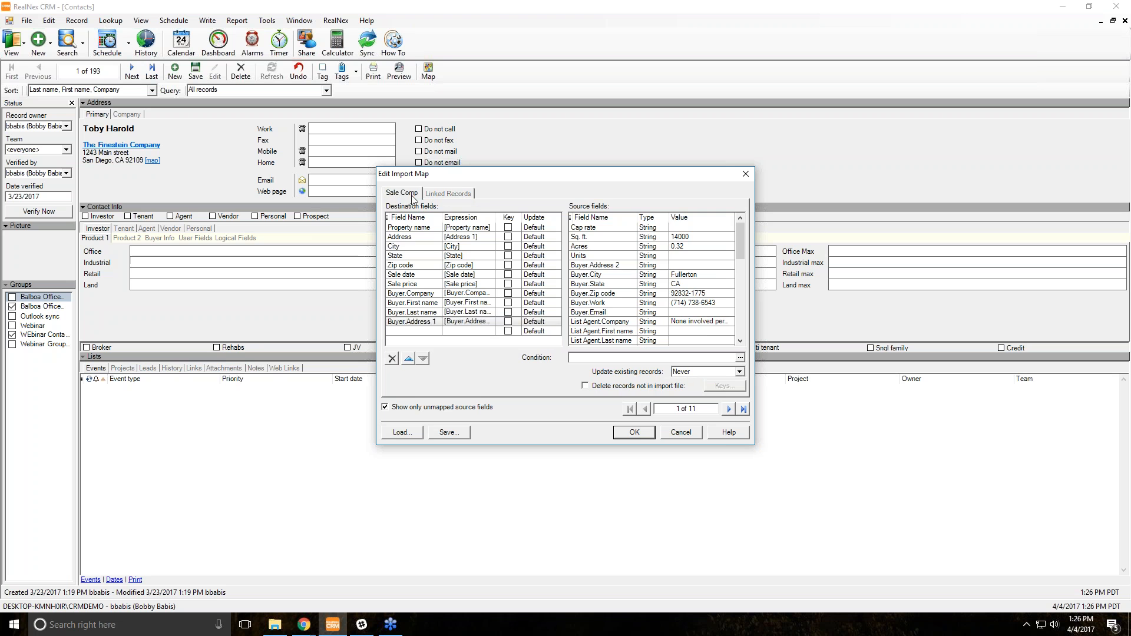
pyautogui.click(437, 196)
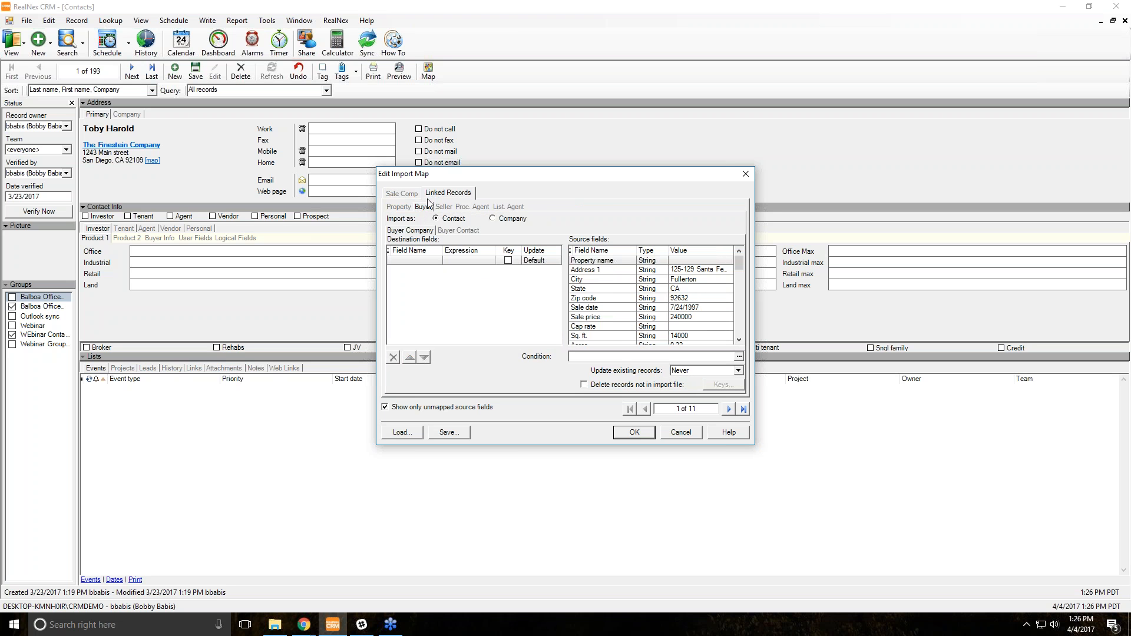
pyautogui.click(403, 208)
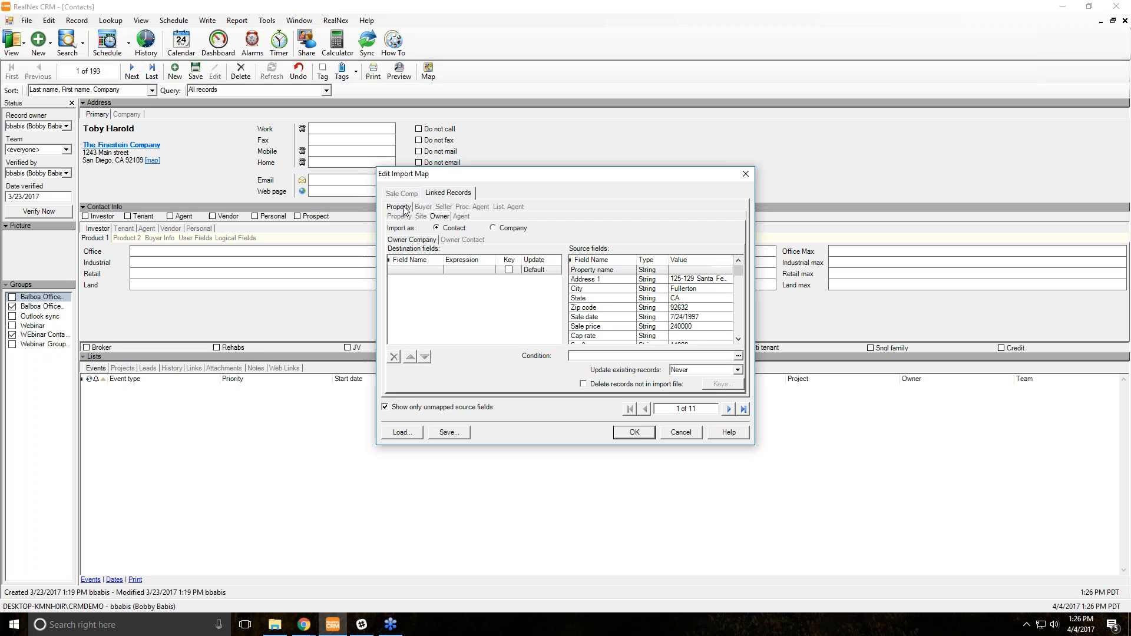
pyautogui.click(404, 219)
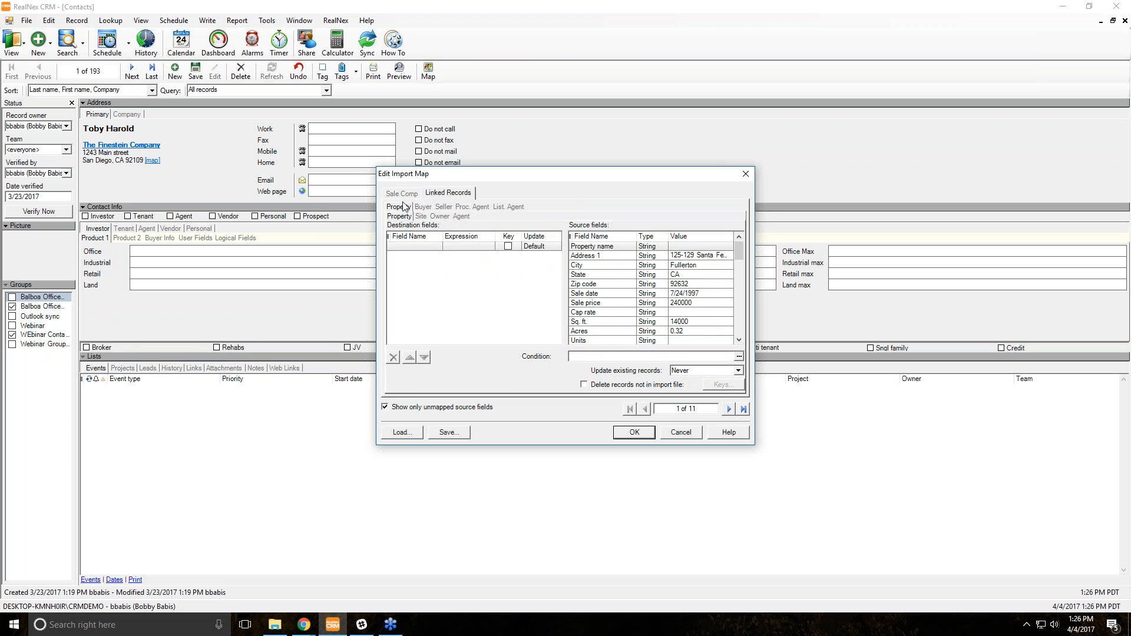
pyautogui.click(402, 196)
pyautogui.click(438, 197)
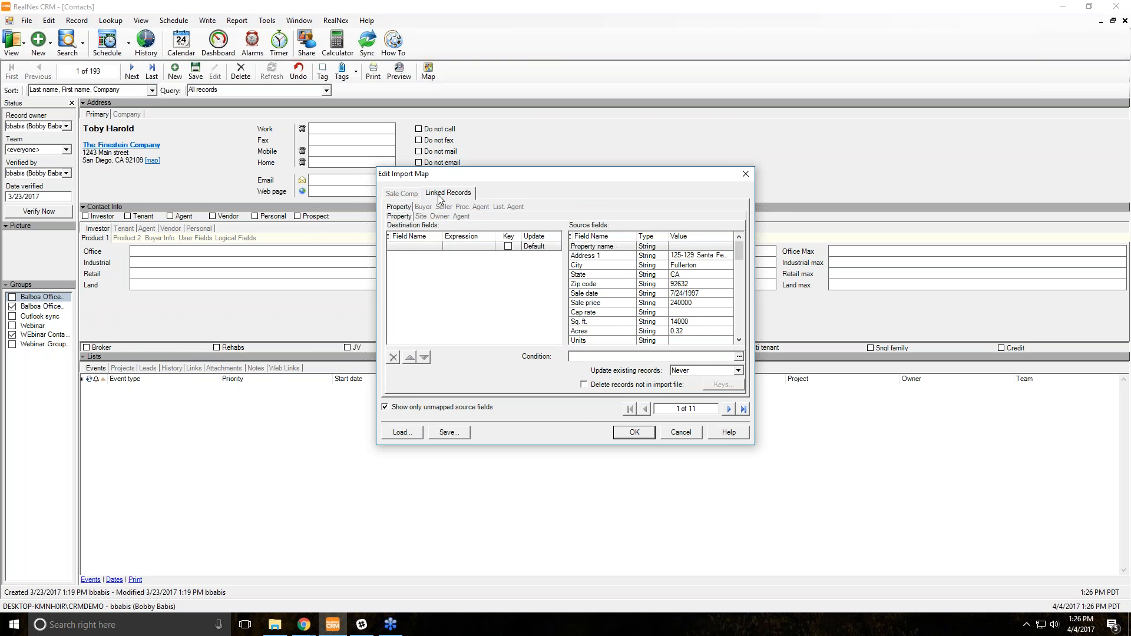
# In the linked Property mapping, map Property name to the Property name source field and Address to Address 1
pyautogui.click(409, 246)
pyautogui.write('Prope')
pyautogui.press('Return')
pyautogui.click(466, 257)
pyautogui.write('As')
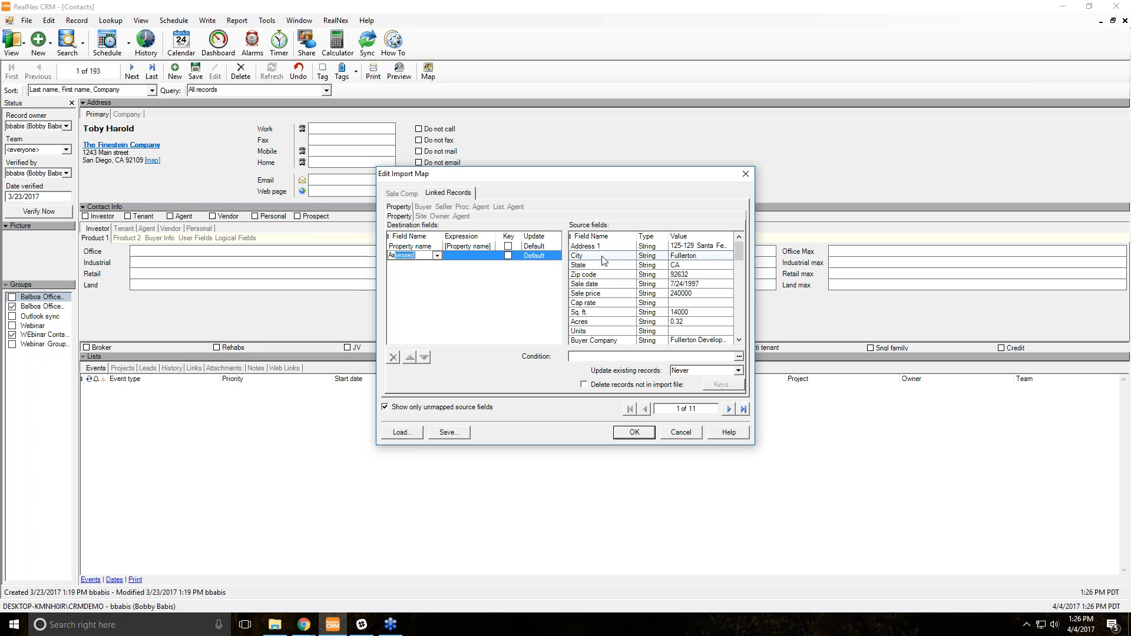
pyautogui.press('Up')
pyautogui.press('Up')
pyautogui.press('Up')
pyautogui.press('Up')
pyautogui.press('Up')
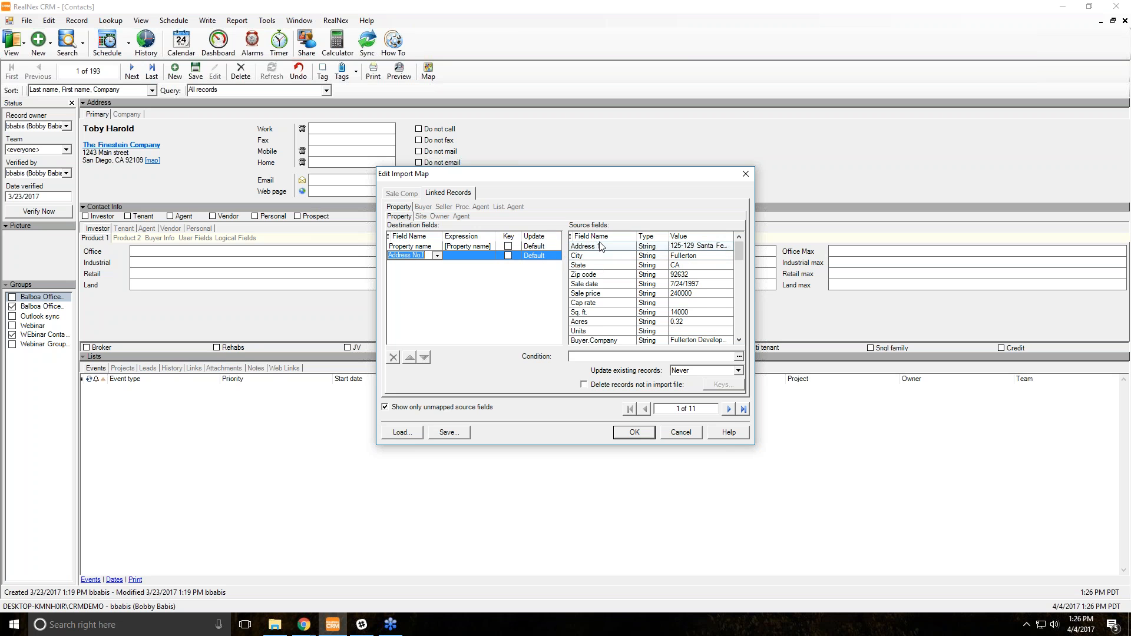
pyautogui.moveTo(598, 247); pyautogui.dragTo(454, 258)
# Map City, State and Zip code to their matching source fields in the linked Property mapping
pyautogui.click(421, 269)
pyautogui.write('City')
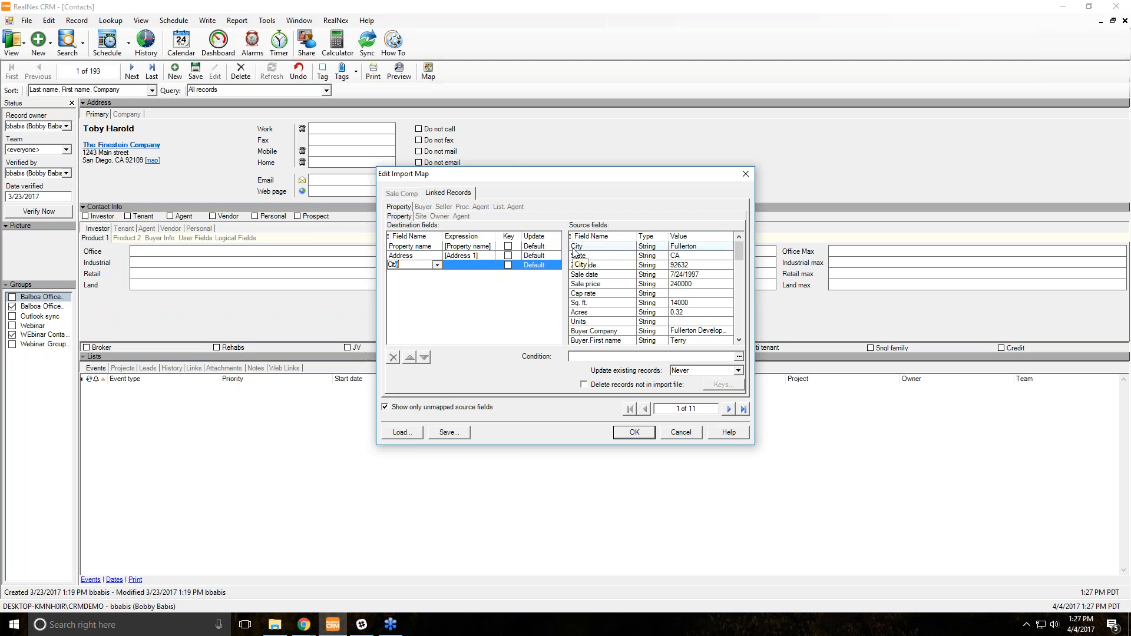
pyautogui.click(575, 250)
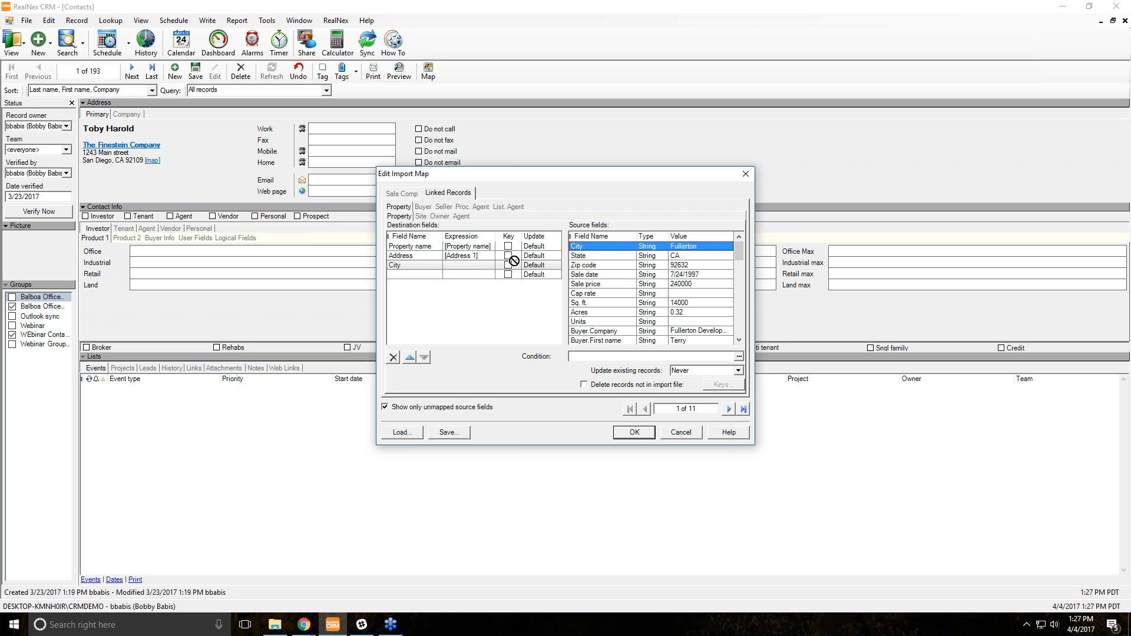
pyautogui.moveTo(574, 254); pyautogui.dragTo(472, 267)
pyautogui.click(474, 274)
pyautogui.write('State')
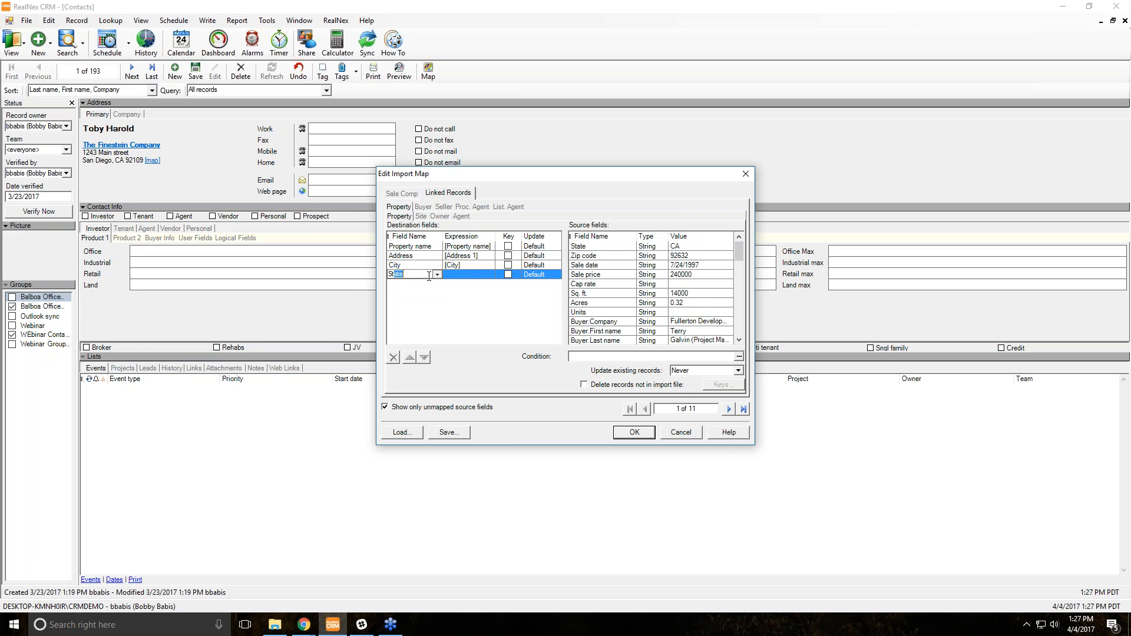
pyautogui.click(583, 247)
pyautogui.moveTo(584, 247); pyautogui.dragTo(472, 274)
pyautogui.click(421, 284)
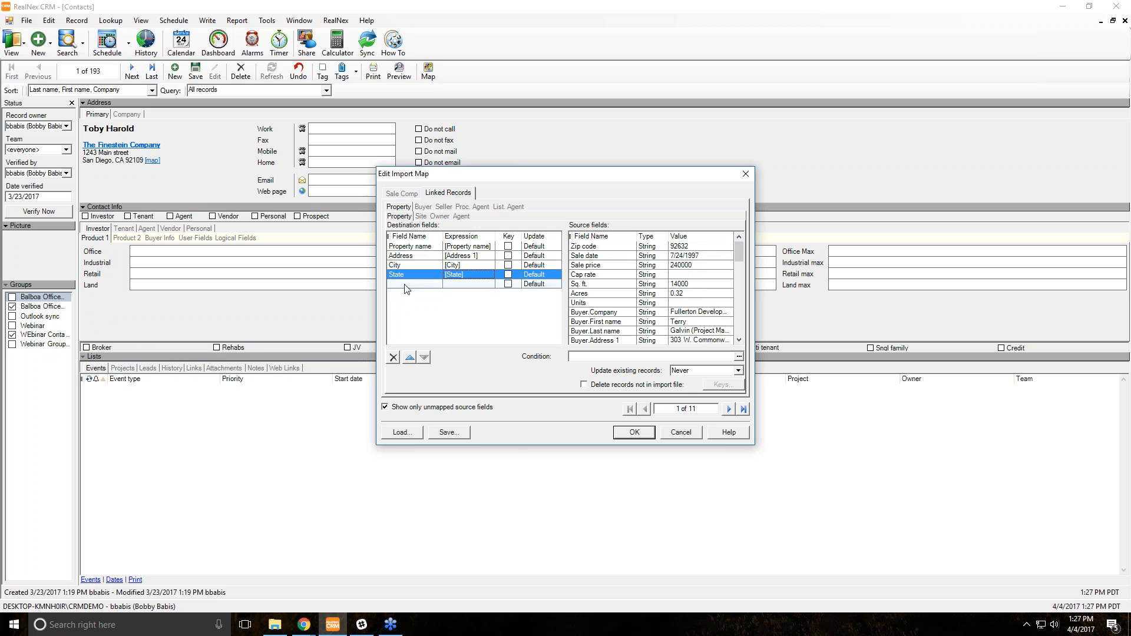
pyautogui.write('Z')
pyautogui.click(583, 246)
pyautogui.moveTo(584, 247); pyautogui.dragTo(468, 284)
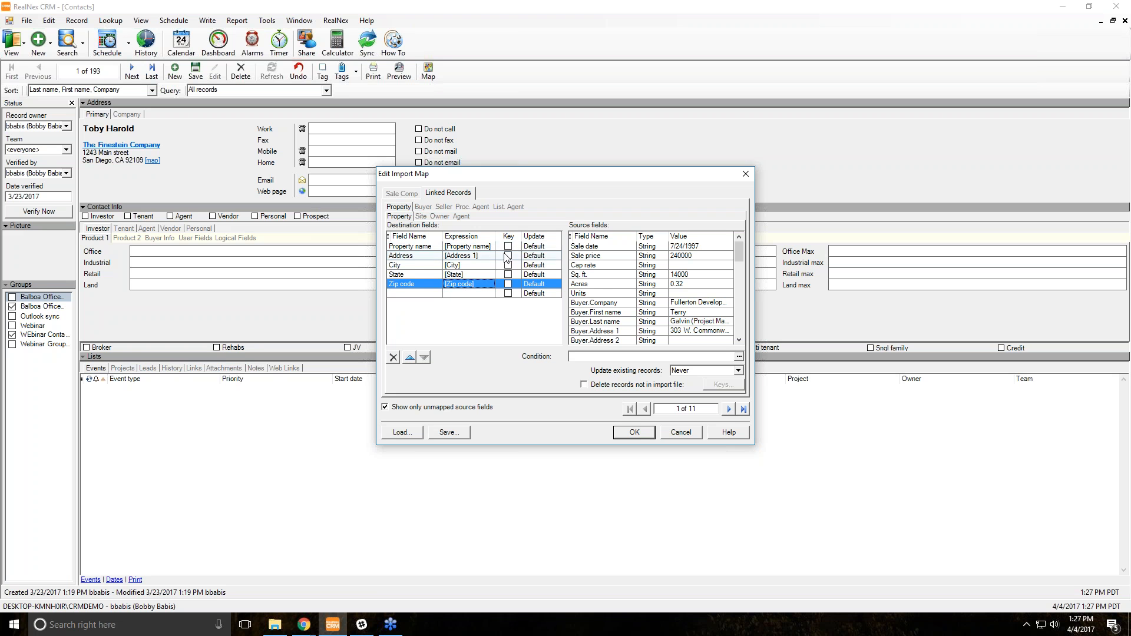
# Mark Address, City and State as the key fields of the linked Property mapping, leaving Property name unmarked
pyautogui.click(406, 194)
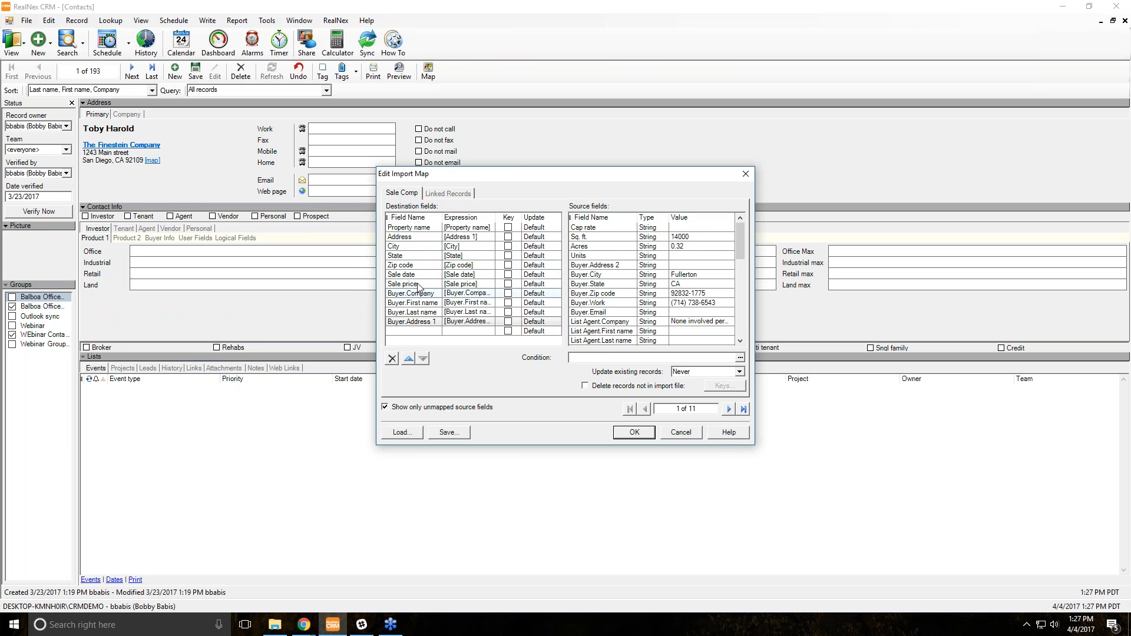
pyautogui.click(468, 199)
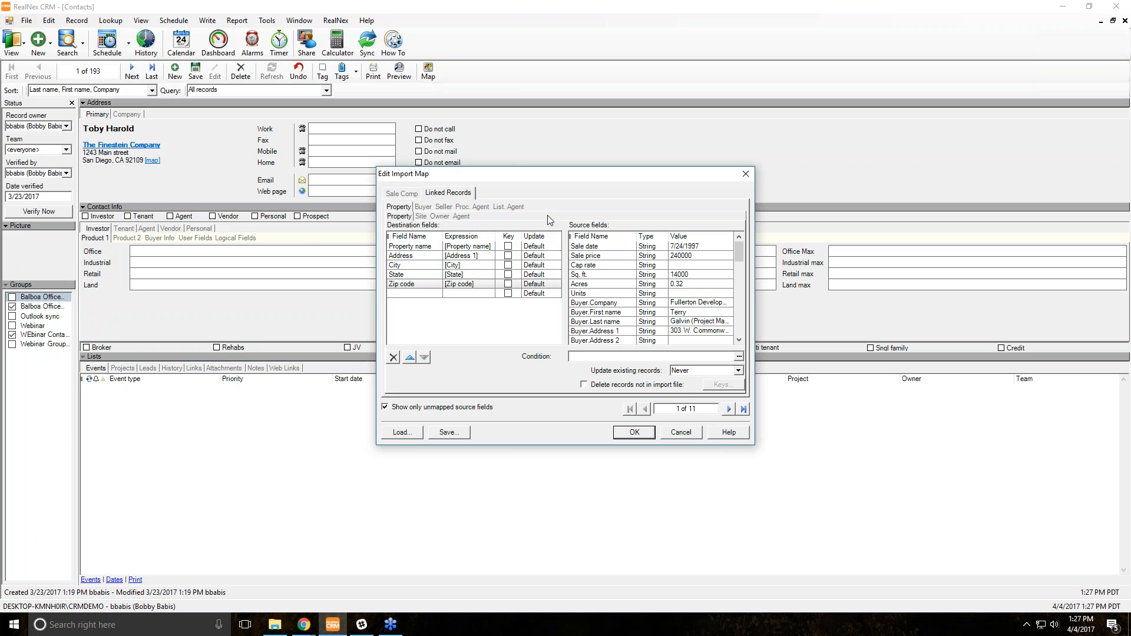
pyautogui.click(509, 247)
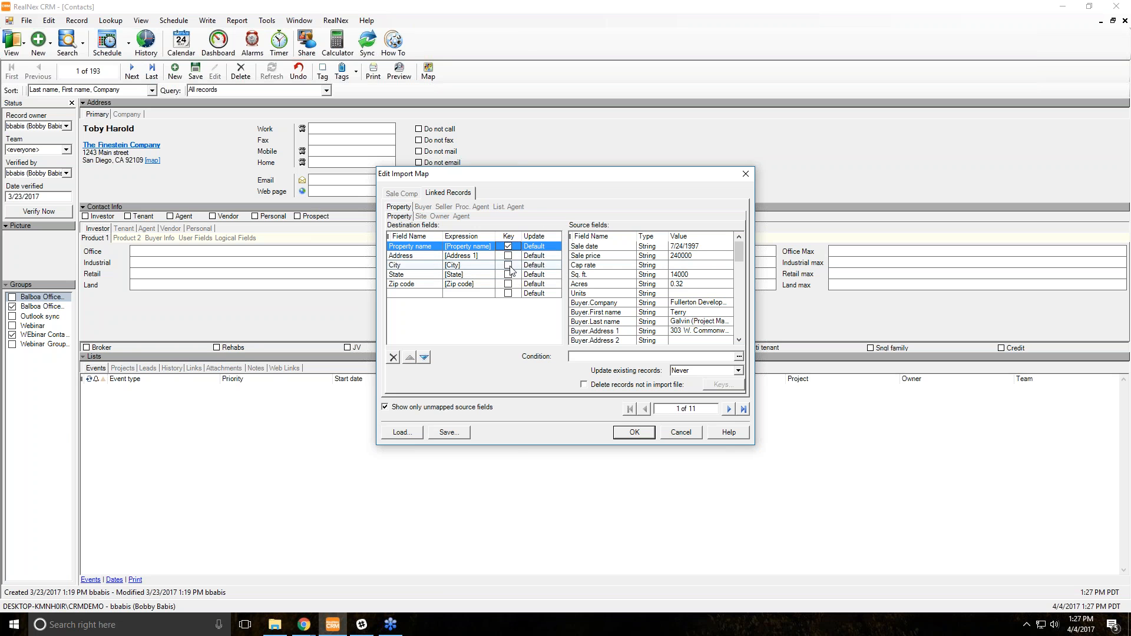
pyautogui.click(508, 255)
pyautogui.click(509, 265)
pyautogui.click(508, 274)
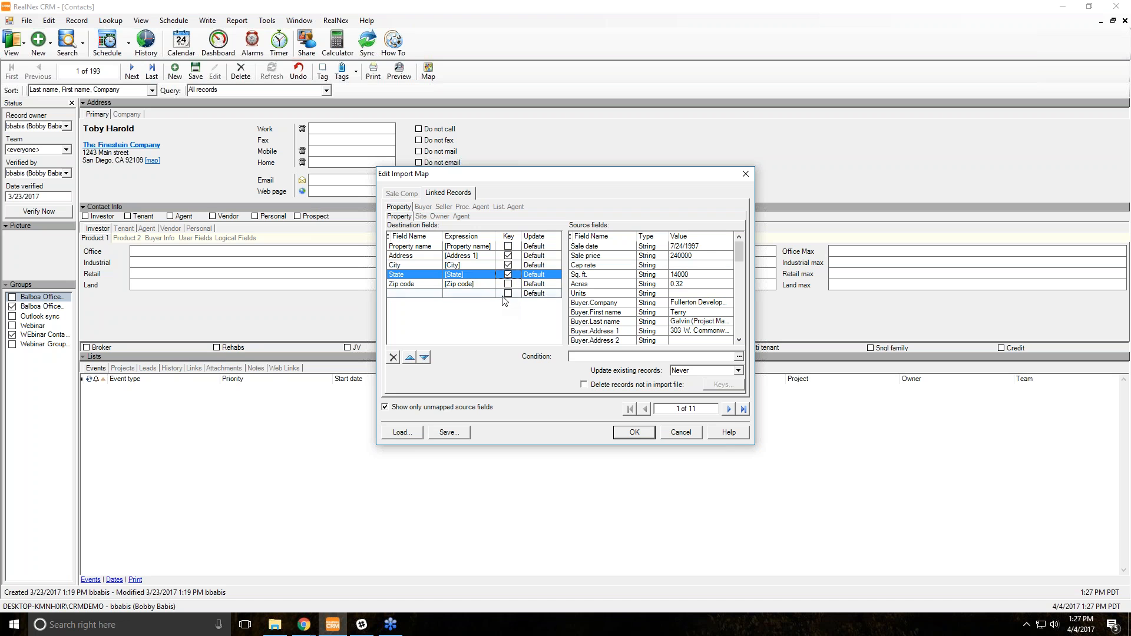
pyautogui.click(508, 274)
pyautogui.scroll(-3, 630, 313)
pyautogui.scroll(-1, 629, 314)
pyautogui.scroll(-5, 629, 313)
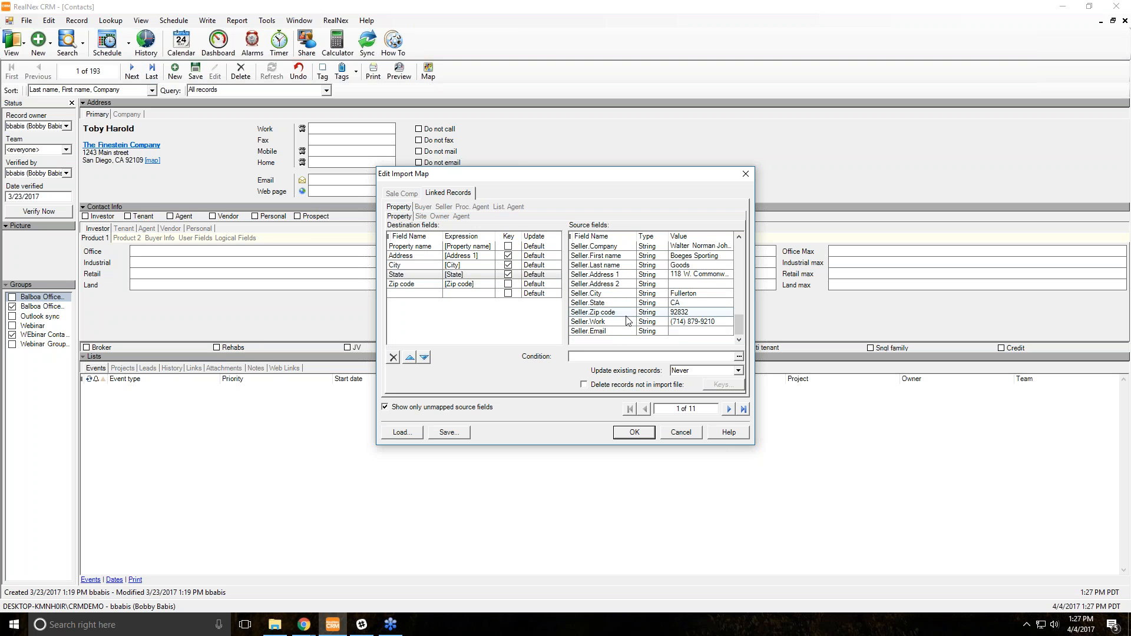
# Review the unmapped buyer source fields and compare the Sale Comp mapping with the linked Property mapping
pyautogui.scroll(1, 637, 319)
pyautogui.scroll(8, 637, 319)
pyautogui.click(637, 314)
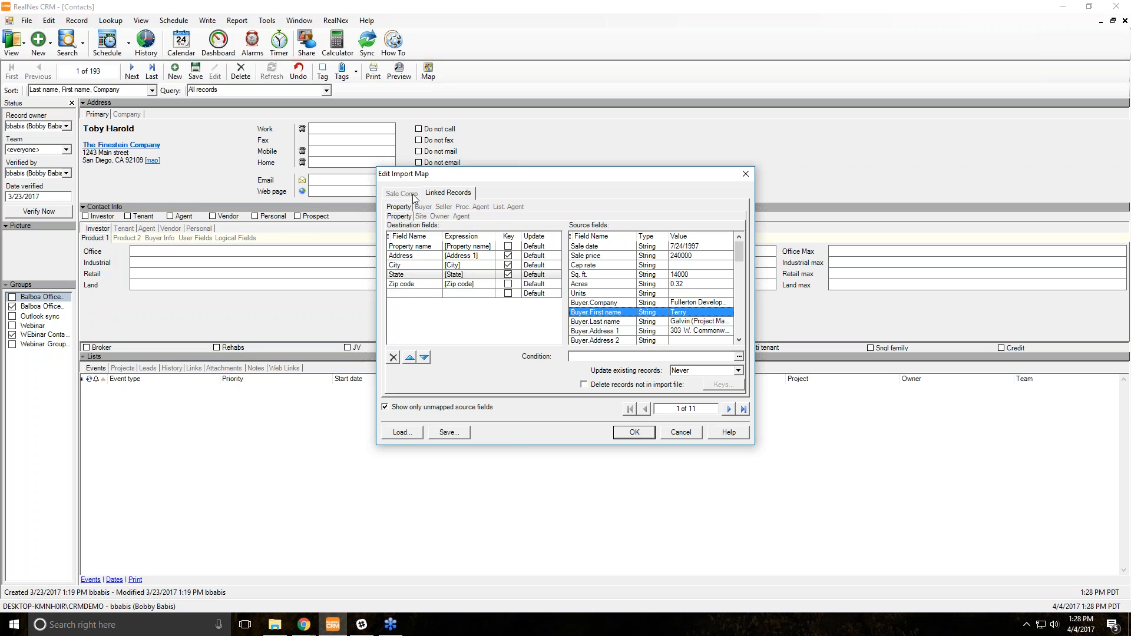
pyautogui.click(389, 194)
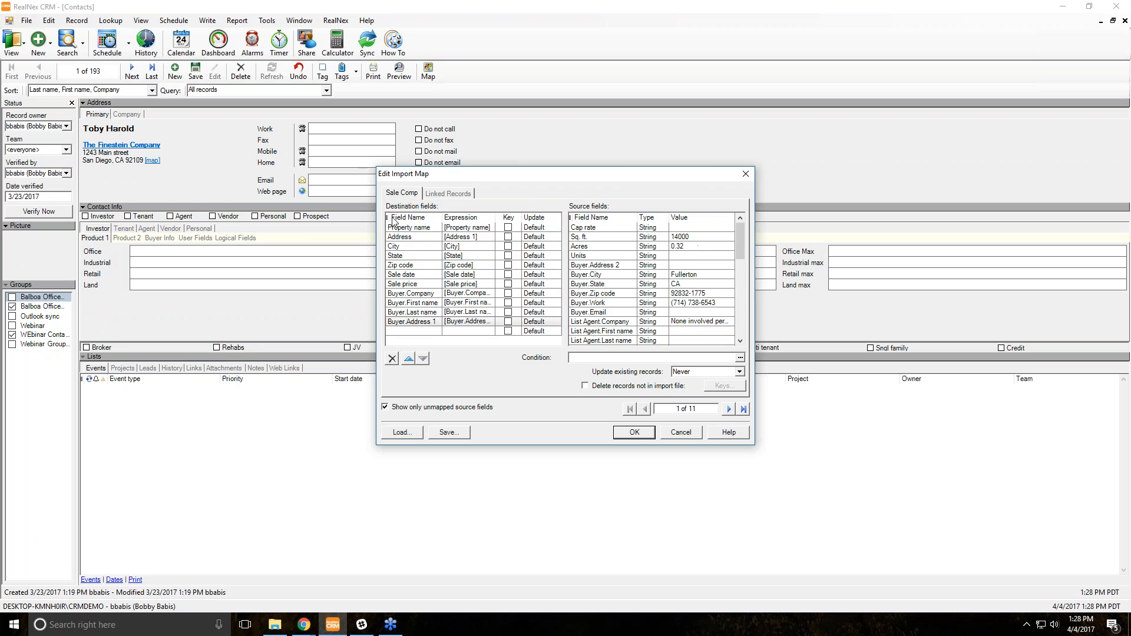
pyautogui.click(449, 195)
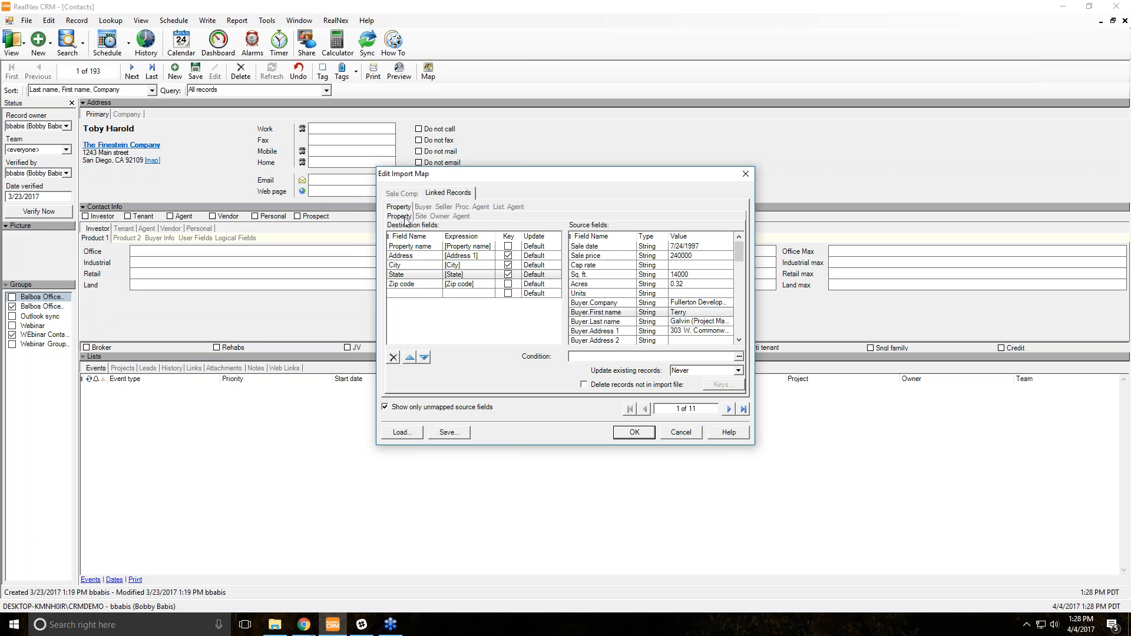
# In the linked Property's Owner Contact mapping, map Company to Buyer.Company and First name to Buyer.First name
pyautogui.click(439, 216)
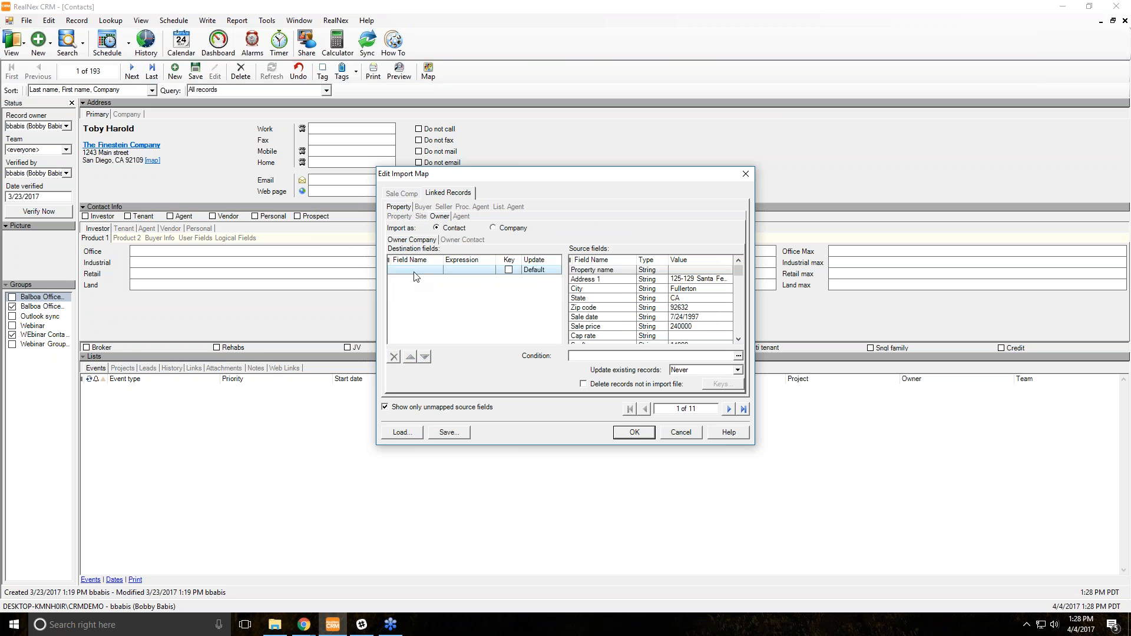
pyautogui.click(476, 241)
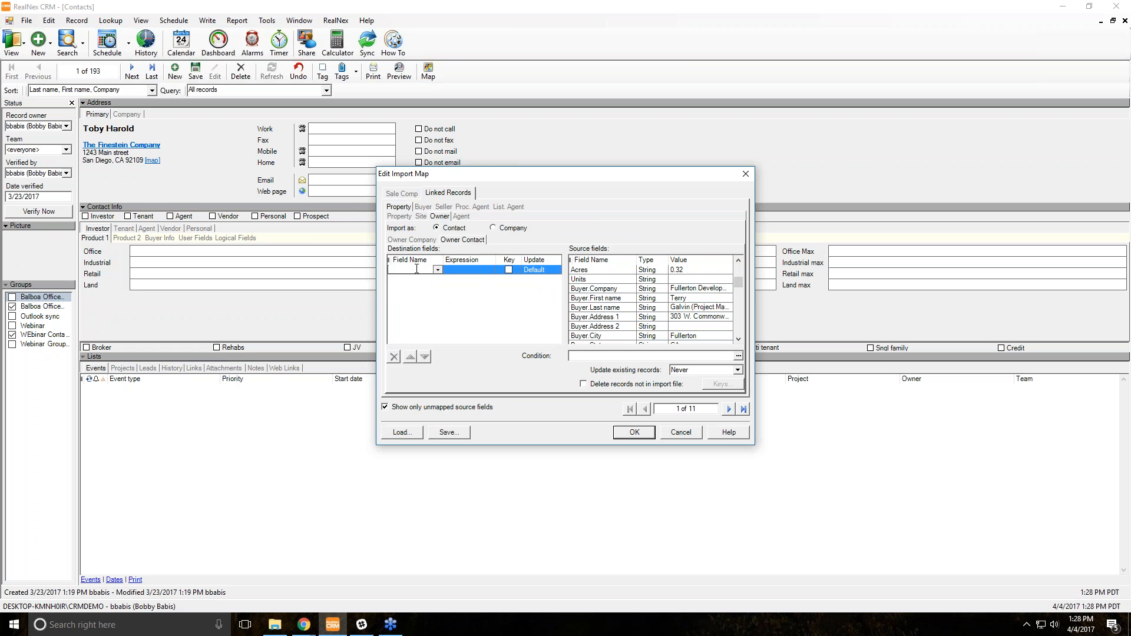
pyautogui.write('Company')
pyautogui.moveTo(606, 290); pyautogui.dragTo(482, 271)
pyautogui.click(413, 279)
pyautogui.write('First name')
pyautogui.moveTo(596, 288); pyautogui.dragTo(458, 281)
# Map Last name to Buyer.Last name and Address to Buyer.Address 1 in the Owner Contact mapping
pyautogui.click(423, 289)
pyautogui.write('Last name')
pyautogui.moveTo(595, 288); pyautogui.dragTo(469, 289)
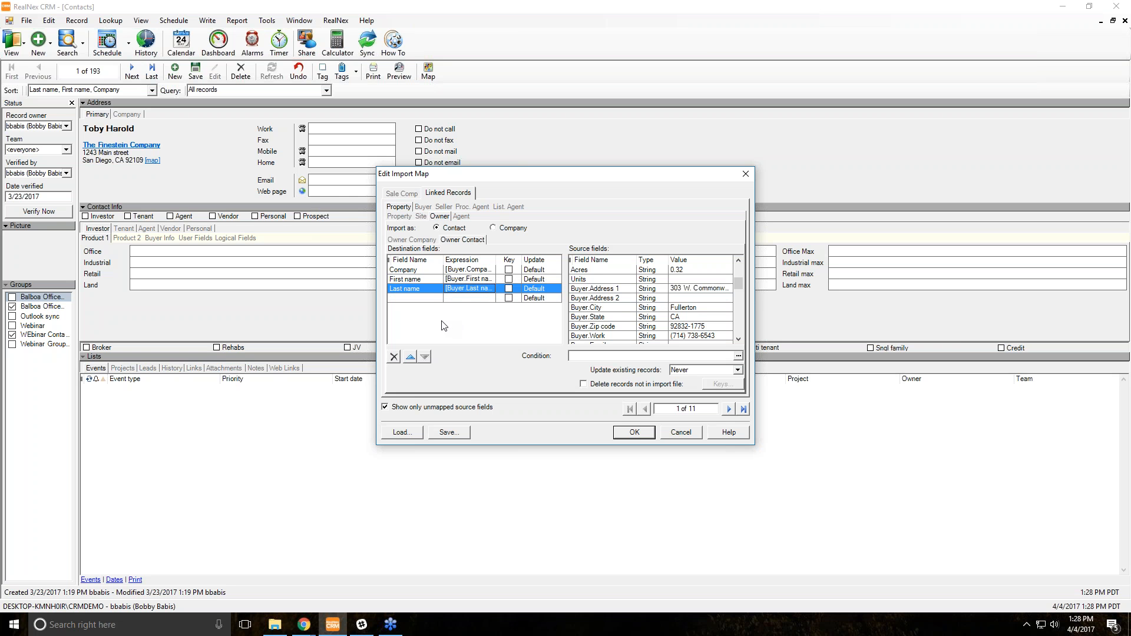
pyautogui.click(421, 299)
pyautogui.write('Address')
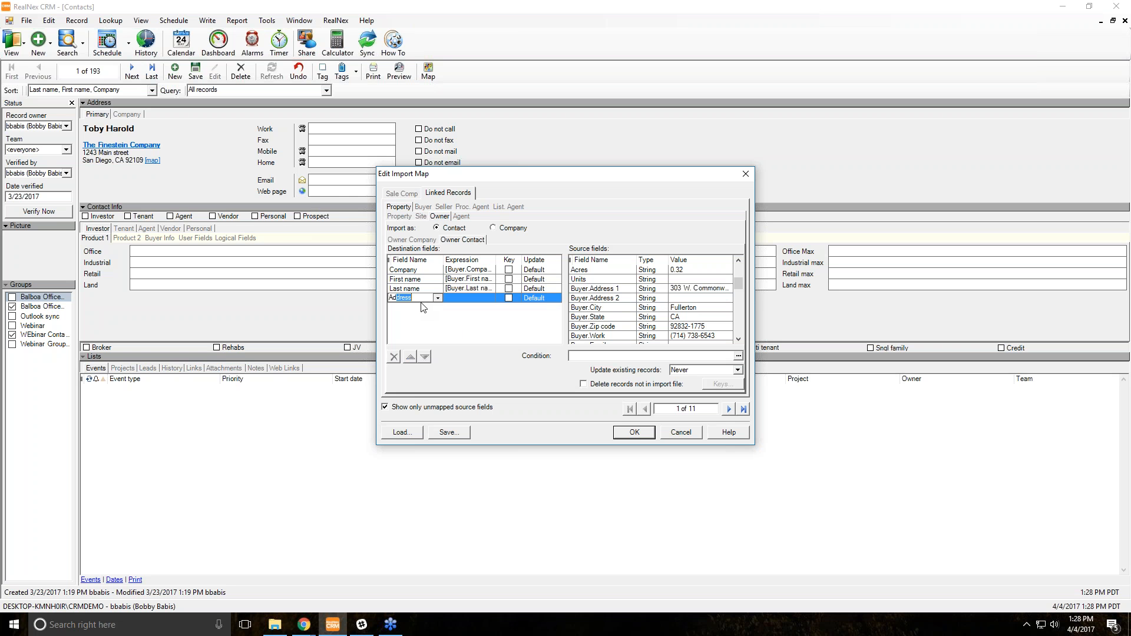
pyautogui.moveTo(571, 289); pyautogui.dragTo(483, 301)
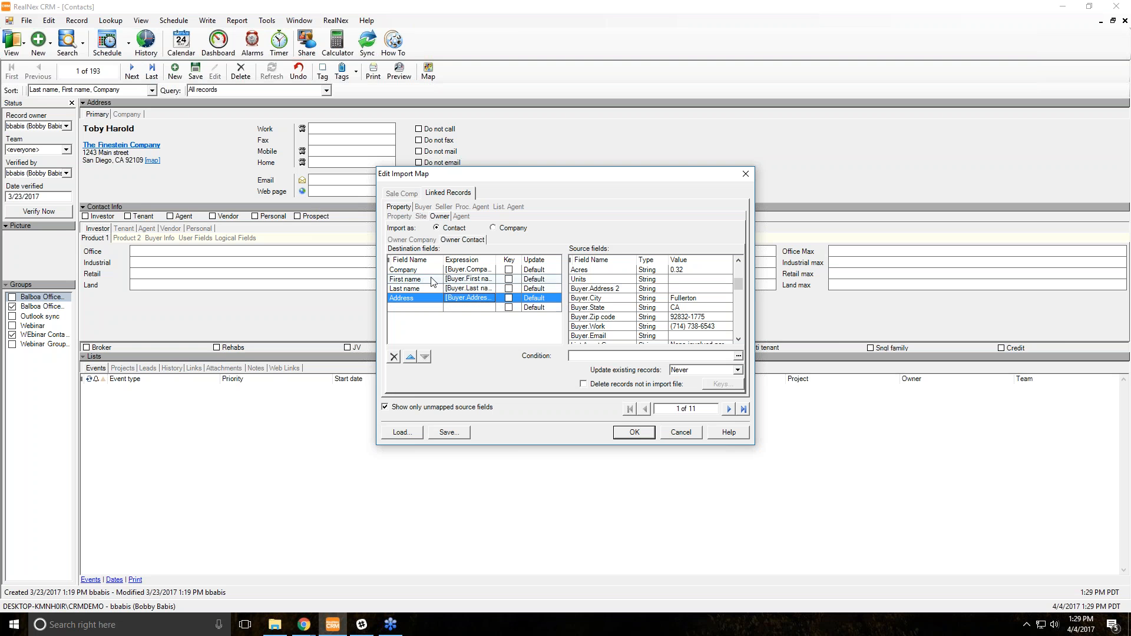
# Mark Company, First name, Last name and Address as key fields of the Owner Contact mapping
pyautogui.click(508, 279)
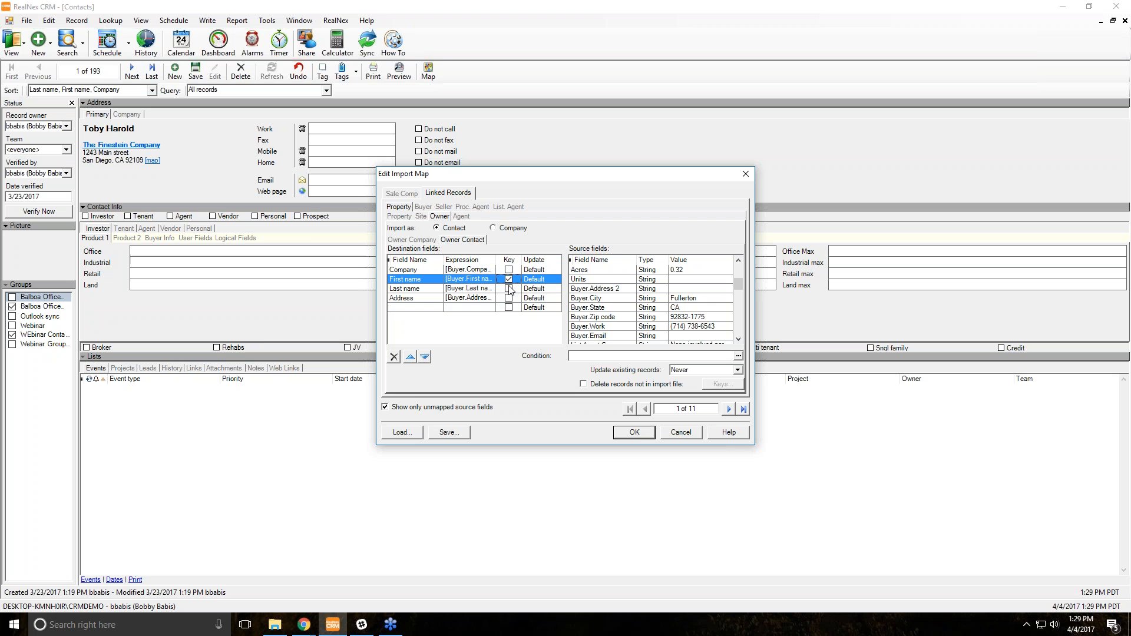
pyautogui.click(509, 298)
pyautogui.click(508, 288)
pyautogui.click(509, 298)
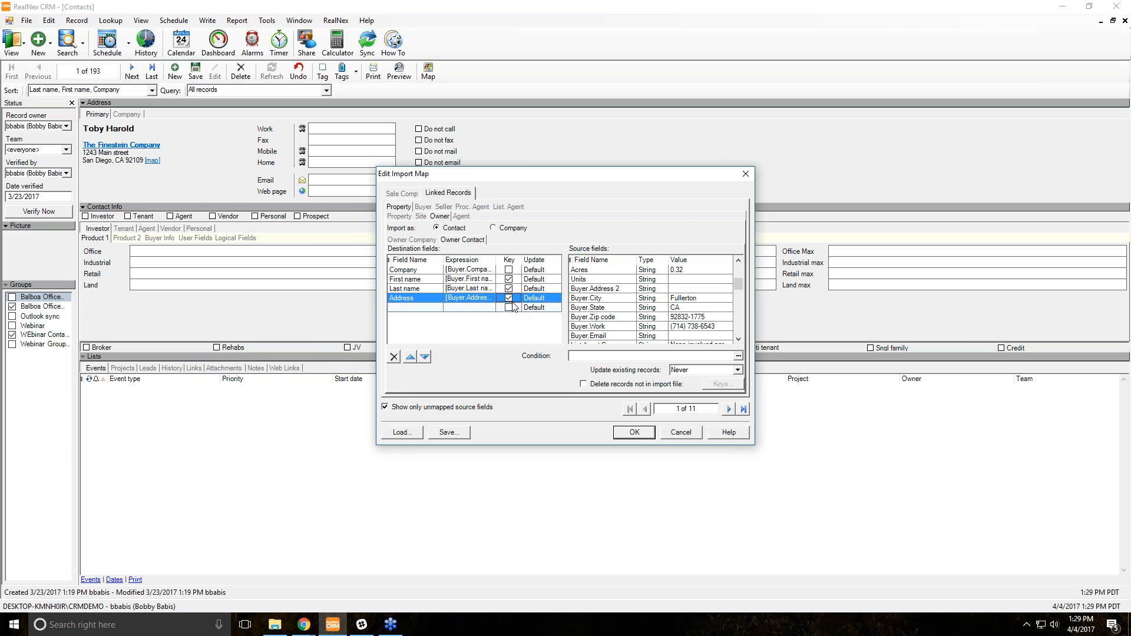
pyautogui.click(509, 269)
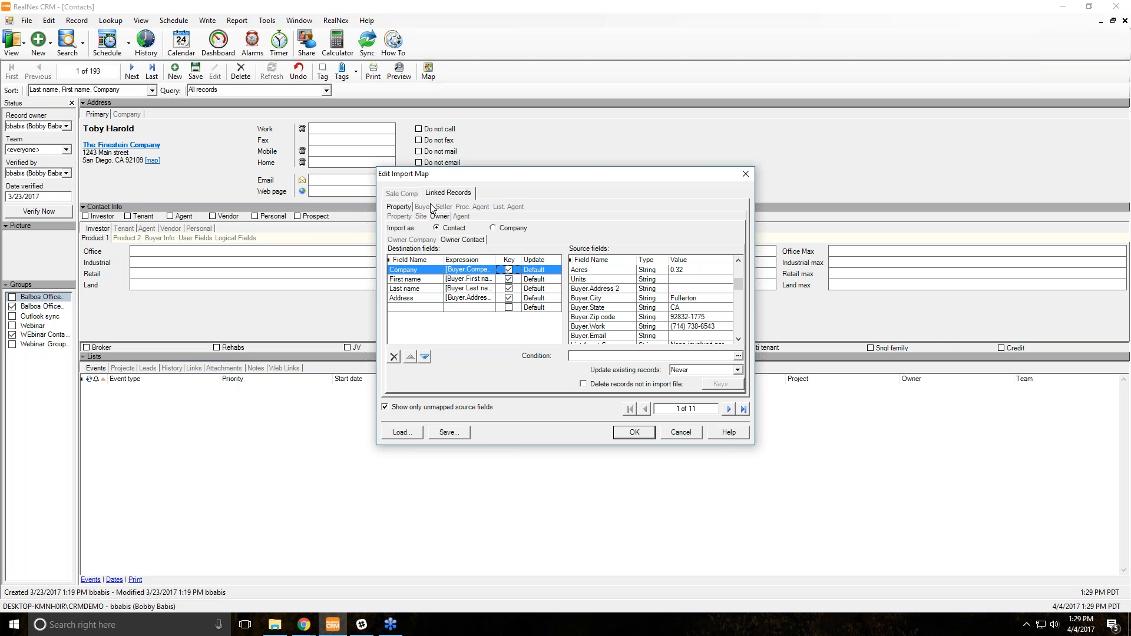
# Set the Owner Contact mapping to update existing records only When blank
pyautogui.click(407, 208)
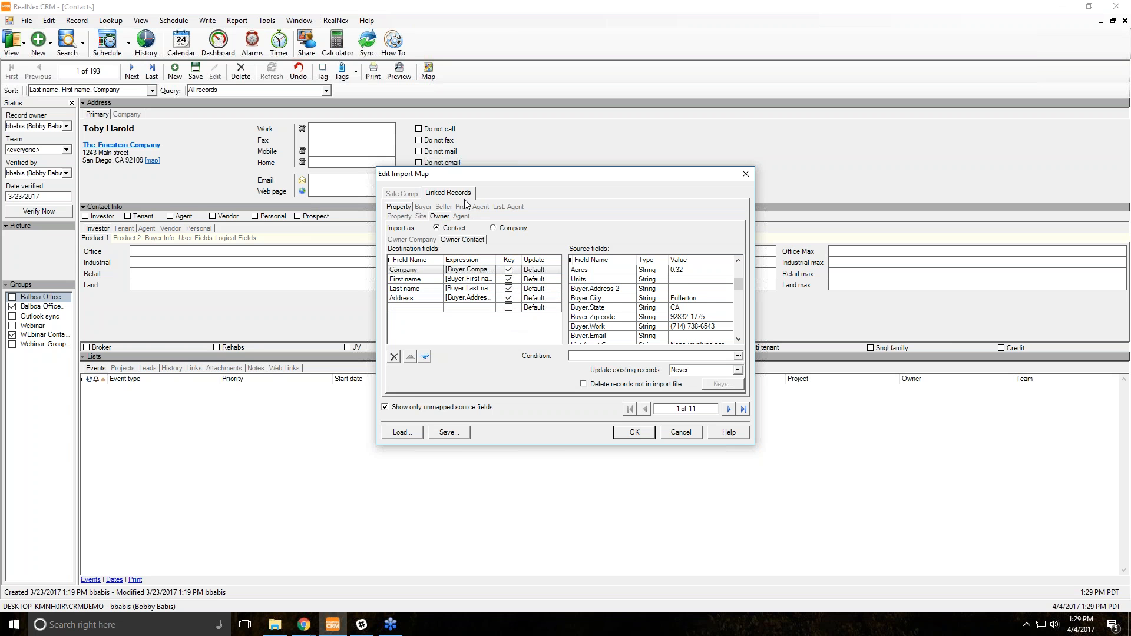
pyautogui.click(422, 208)
pyautogui.click(443, 231)
pyautogui.click(407, 208)
pyautogui.click(738, 370)
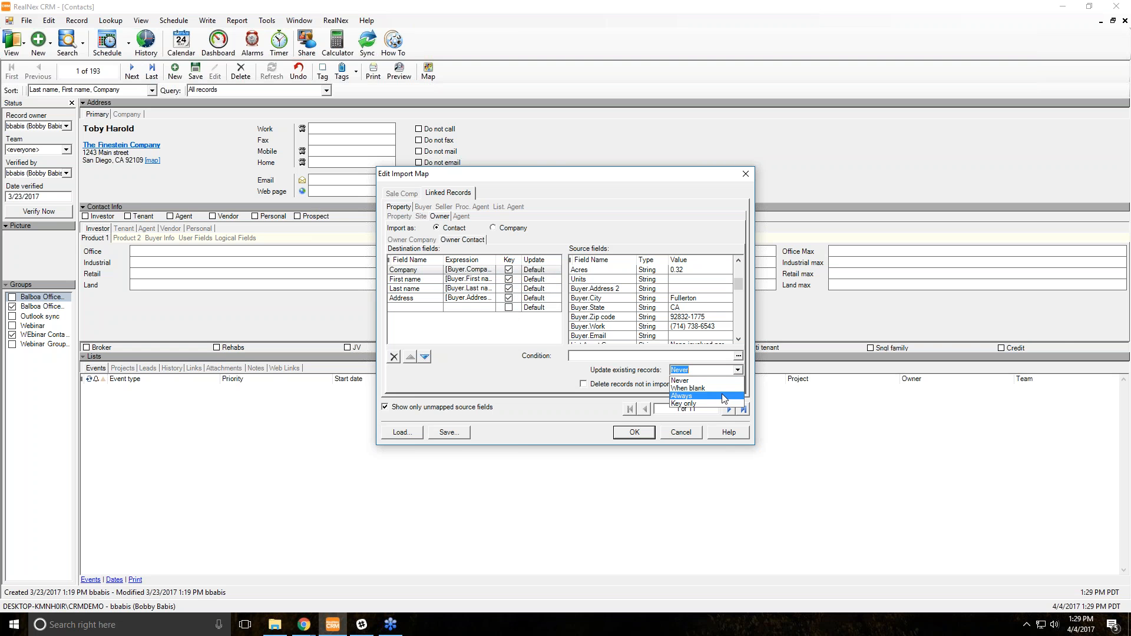
pyautogui.click(720, 389)
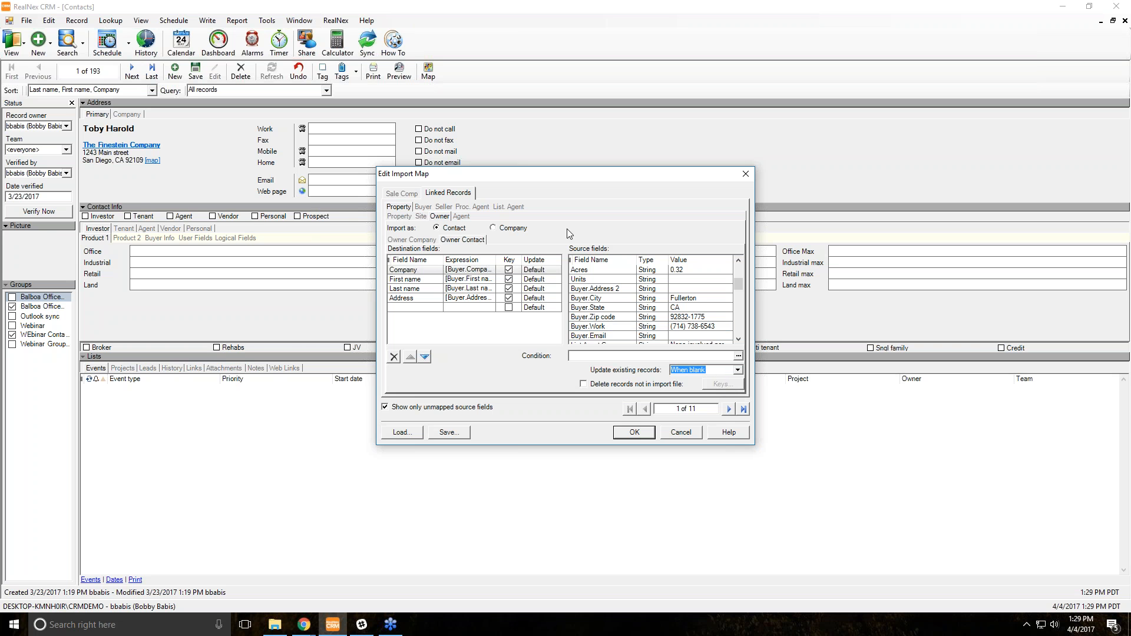
# Set the linked Property mapping to update existing records only When blank
pyautogui.click(407, 216)
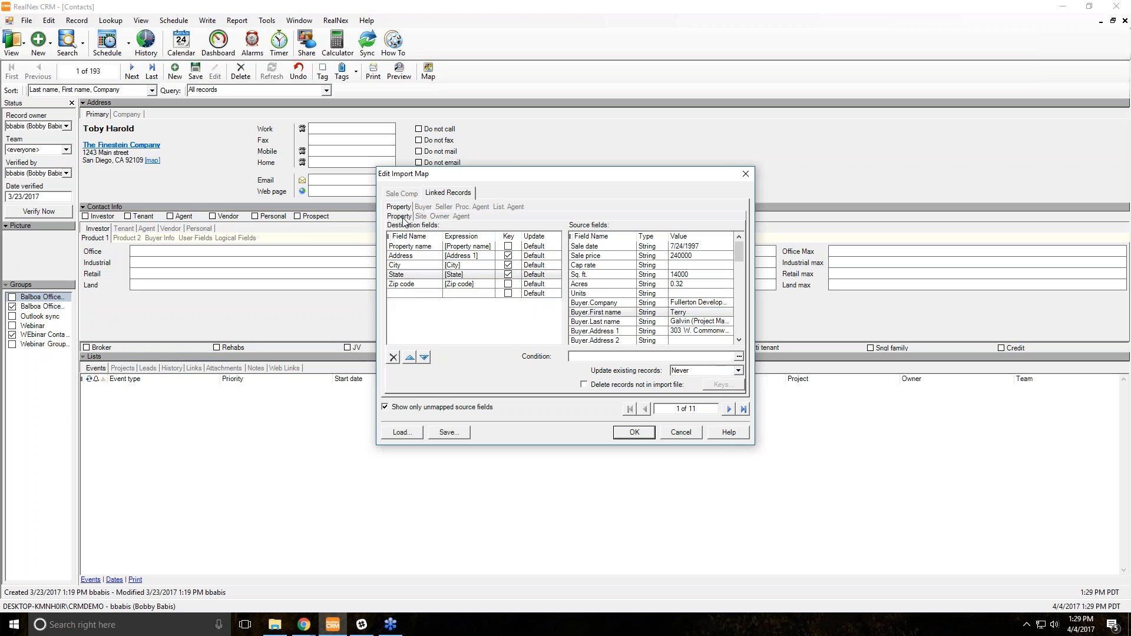
pyautogui.click(738, 370)
pyautogui.click(701, 389)
# Set the update rule of the Property name field in the linked Property mapping to Always
pyautogui.click(554, 246)
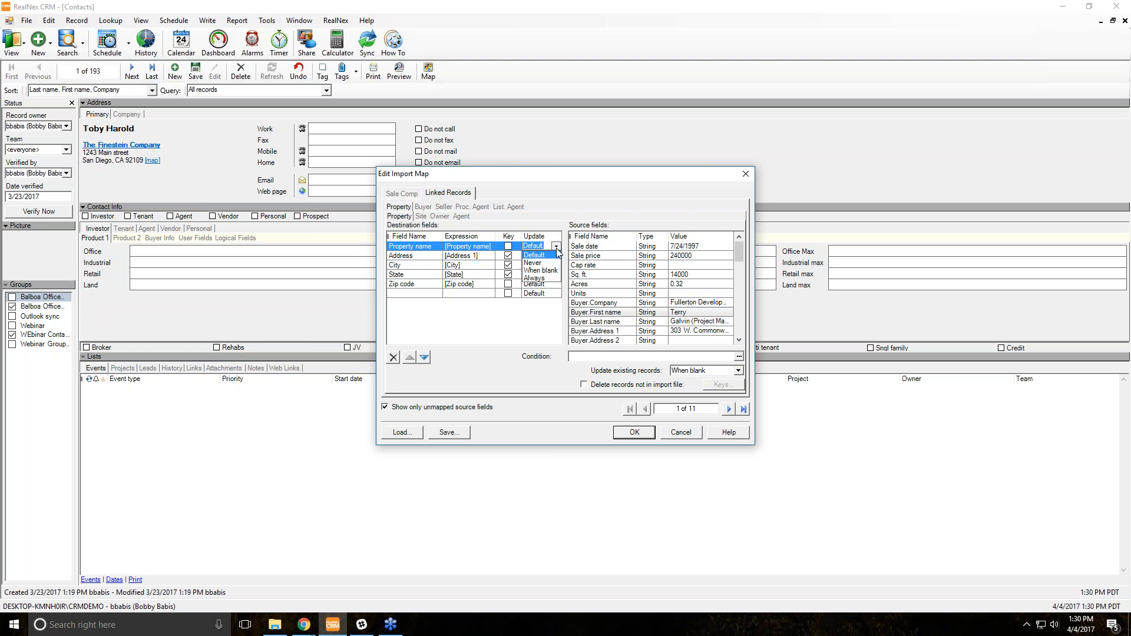
pyautogui.click(558, 246)
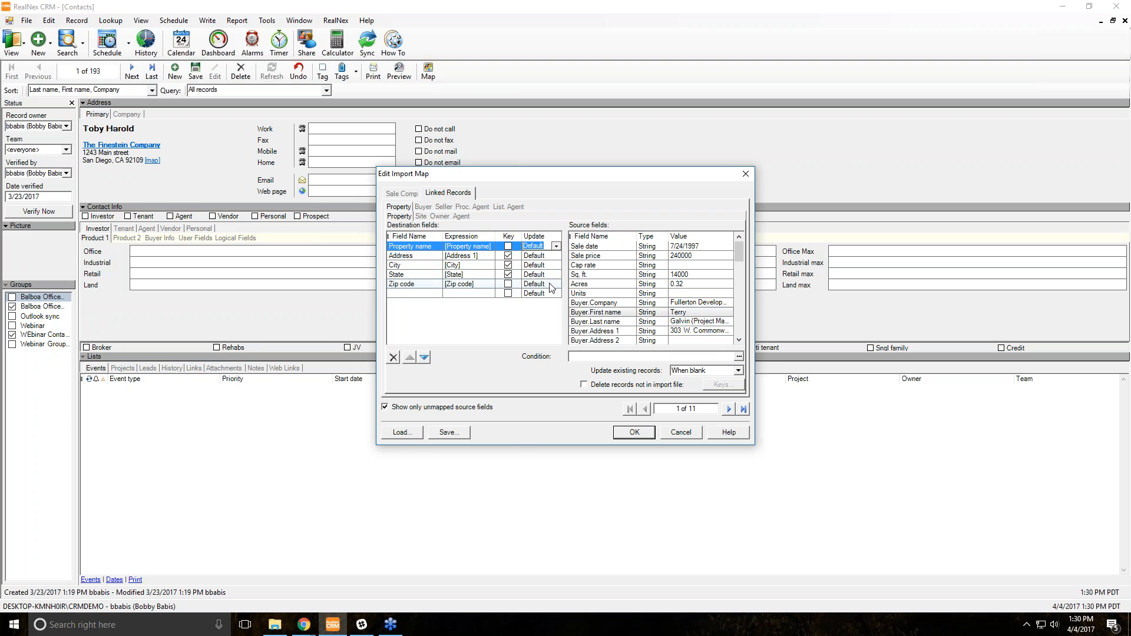
pyautogui.click(556, 246)
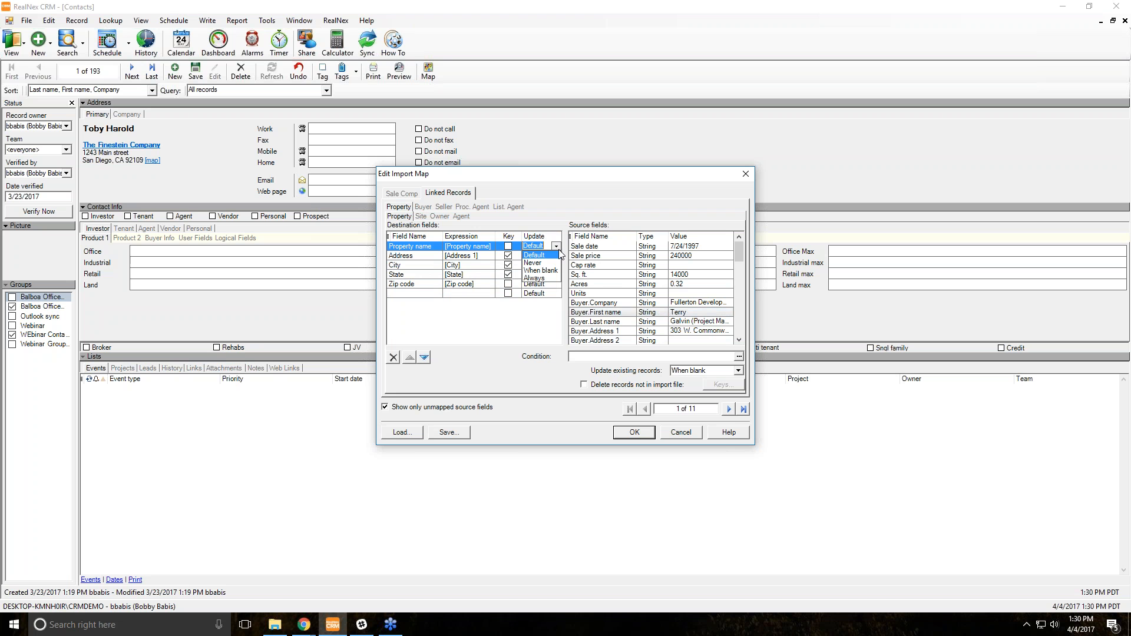
pyautogui.click(541, 277)
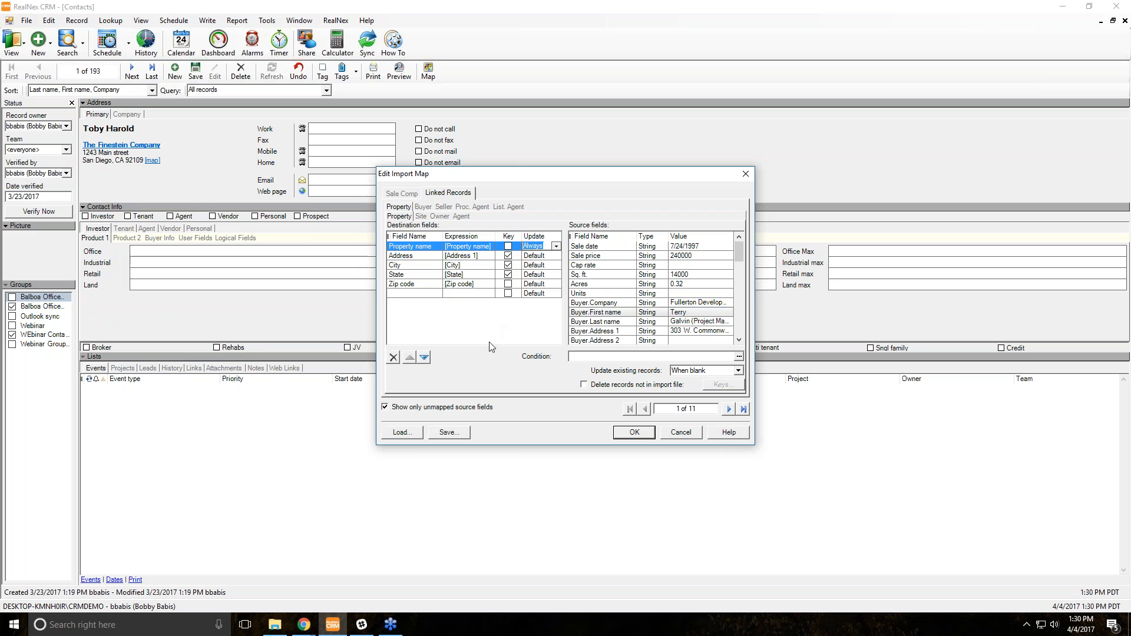
# Try the Key only option for updating existing records in the linked Property mapping, ending back on When blank
pyautogui.click(737, 370)
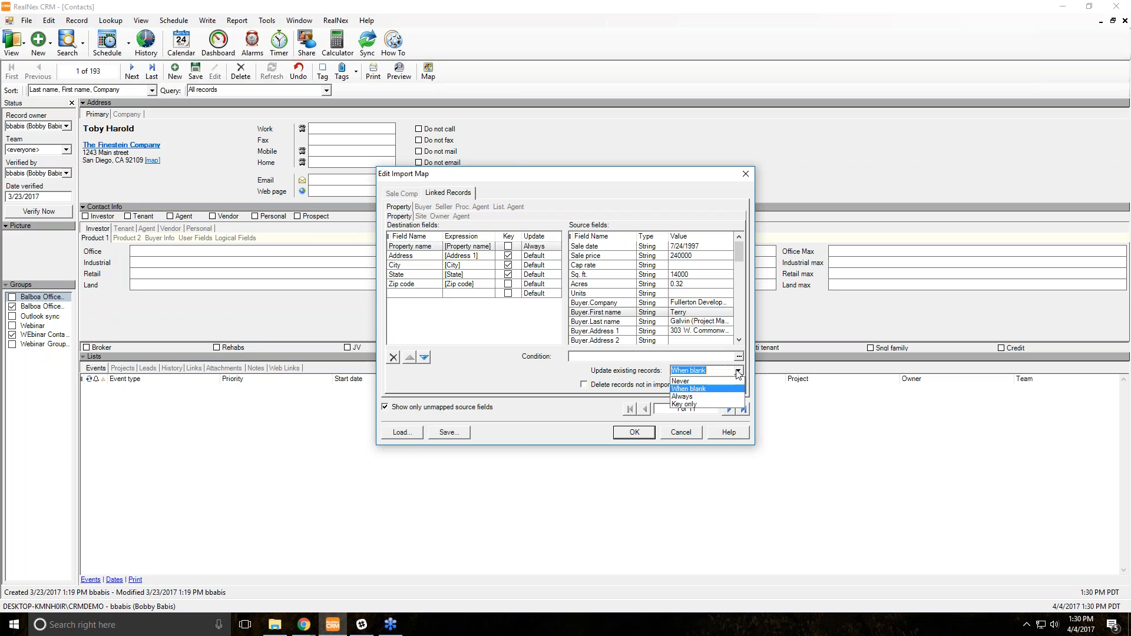
pyautogui.click(718, 403)
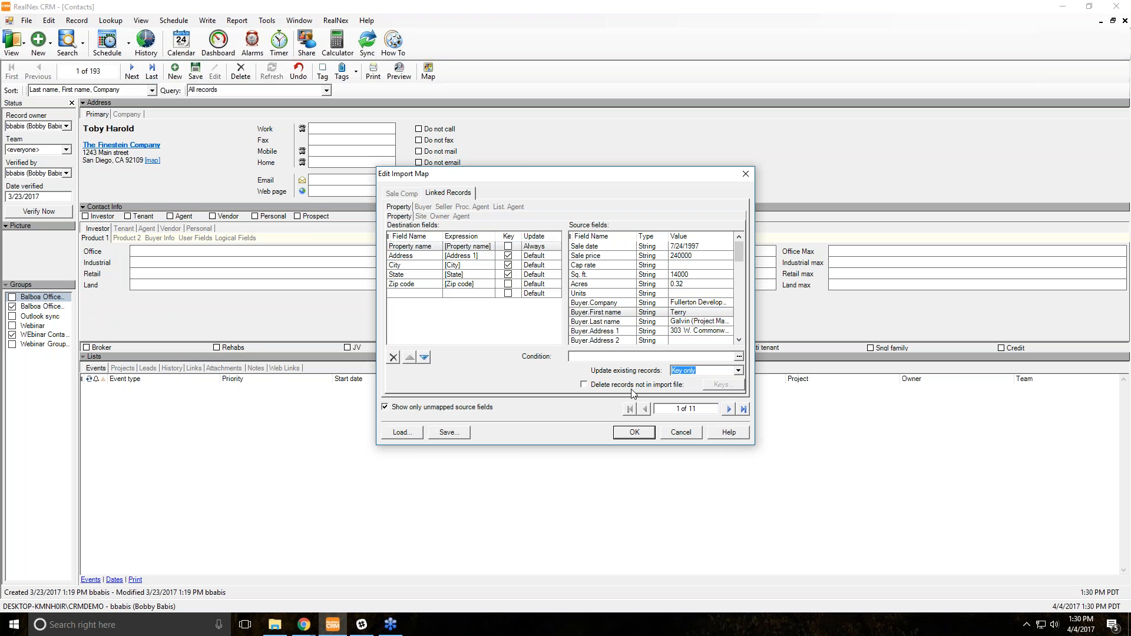
pyautogui.click(737, 371)
pyautogui.click(737, 371)
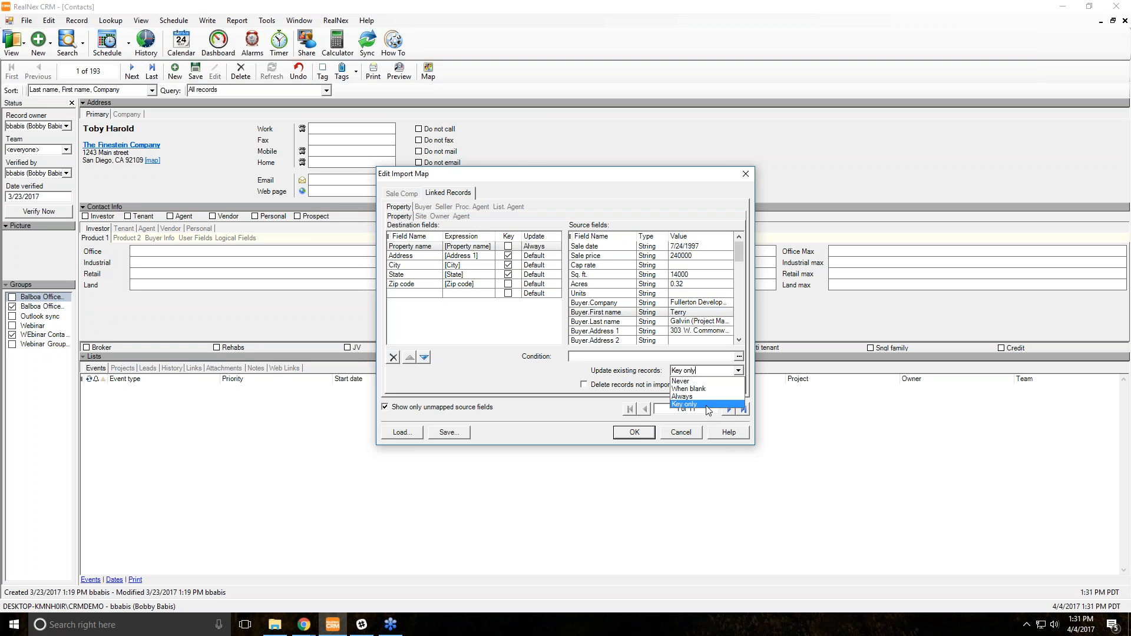
pyautogui.click(707, 405)
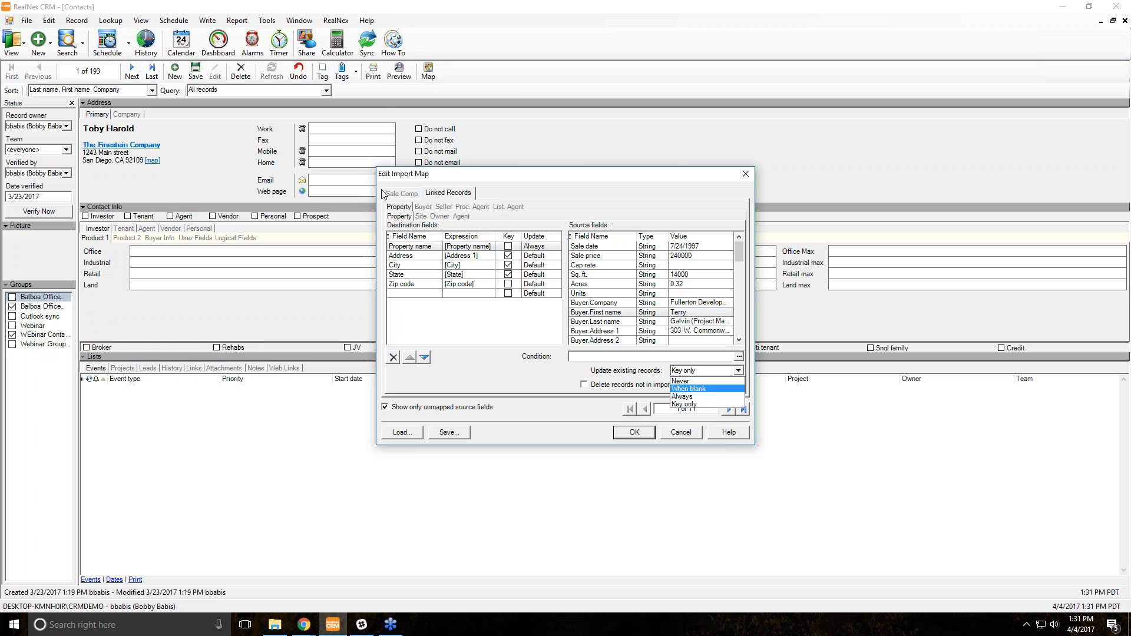
# Set the Sale Comp mapping to update existing records by Key only
pyautogui.click(399, 196)
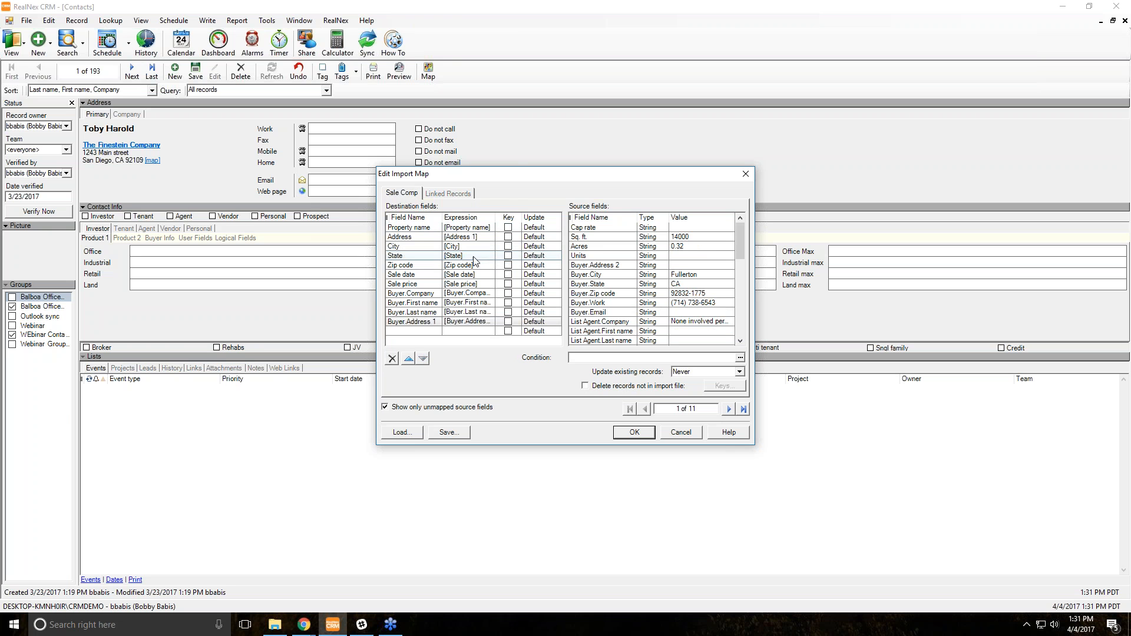
pyautogui.click(459, 197)
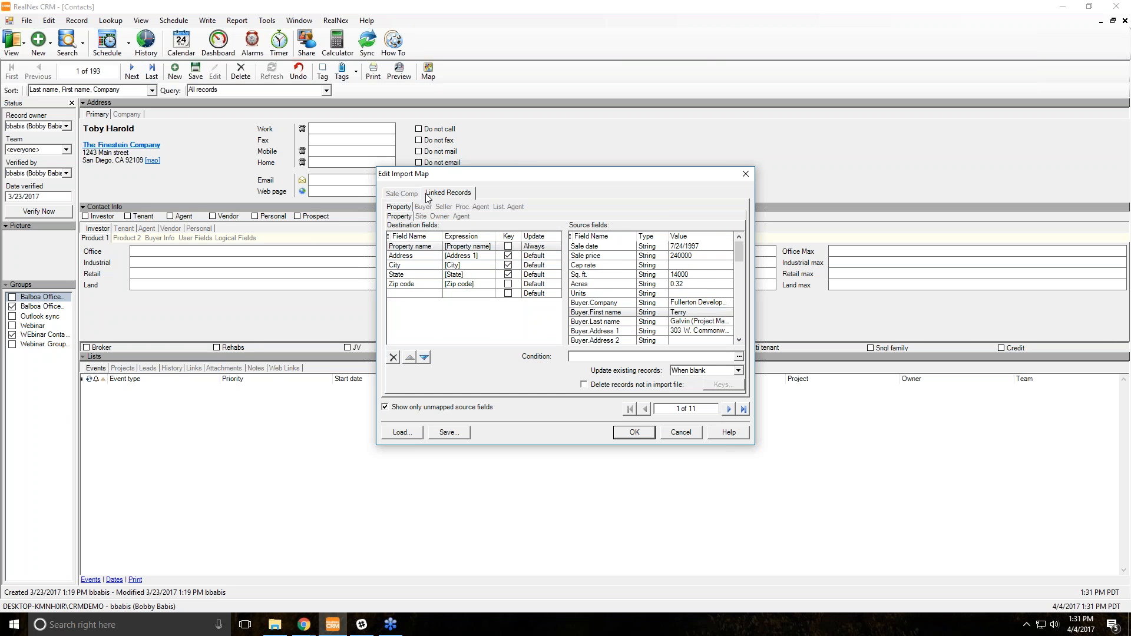
pyautogui.click(411, 195)
pyautogui.click(452, 195)
pyautogui.click(410, 195)
pyautogui.click(739, 372)
pyautogui.click(711, 406)
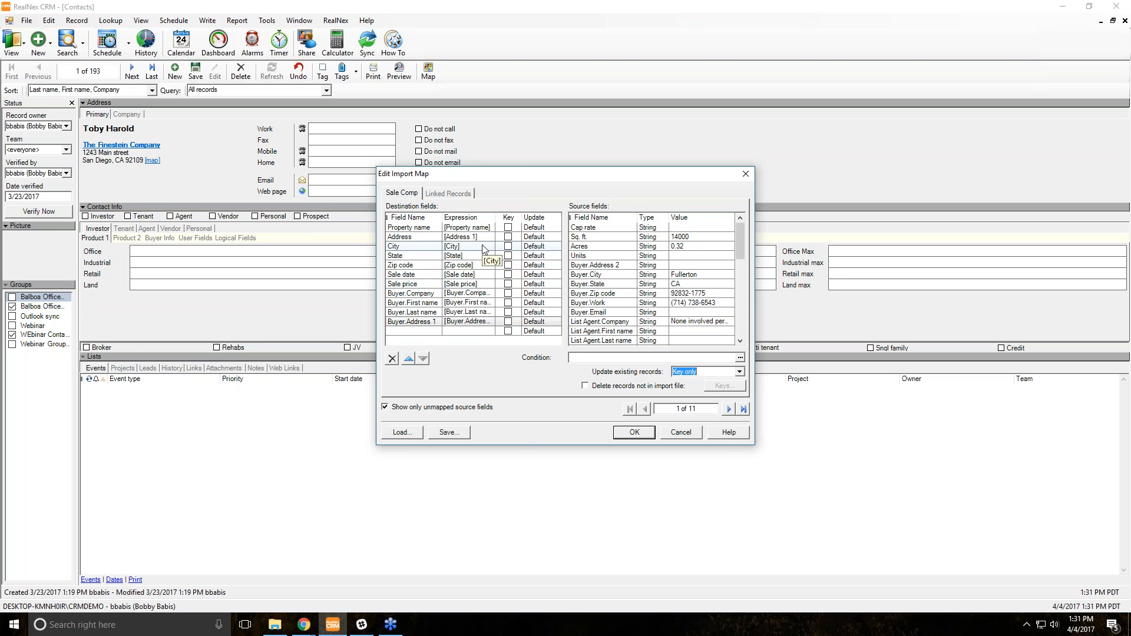
# Try to enable deletion of records not in the import file for the linked Property mapping
pyautogui.click(464, 195)
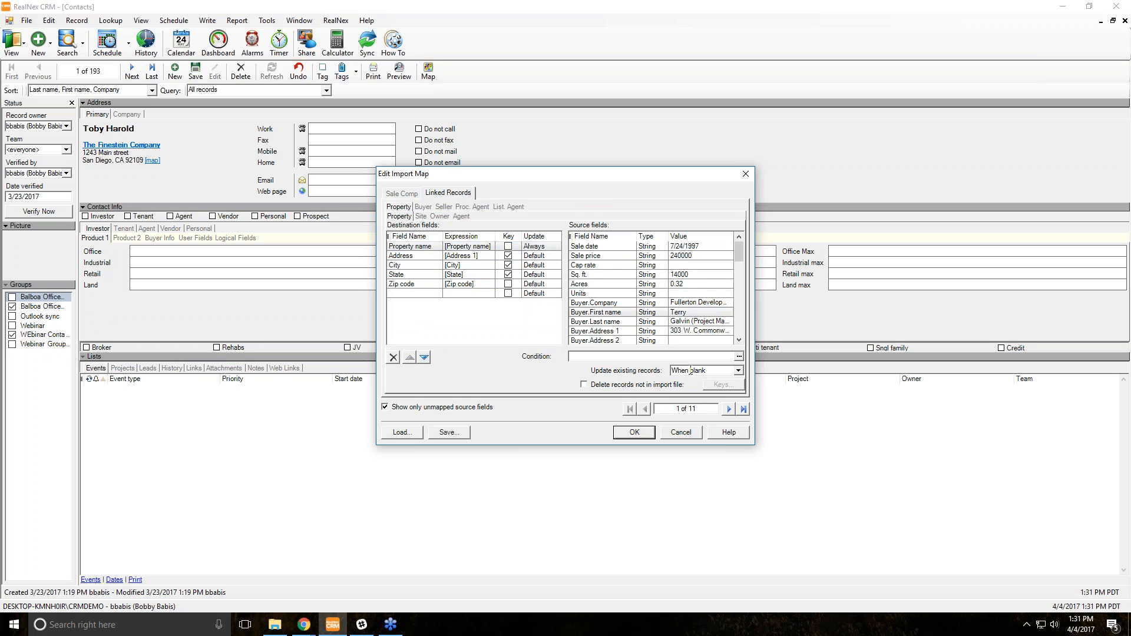
pyautogui.click(405, 195)
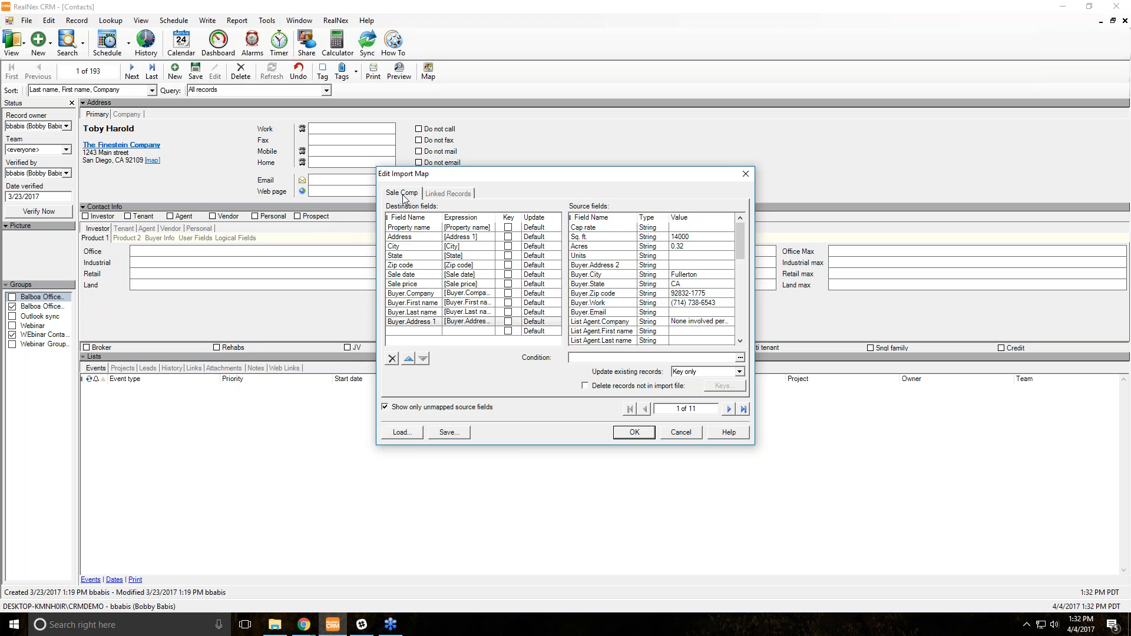
pyautogui.click(445, 194)
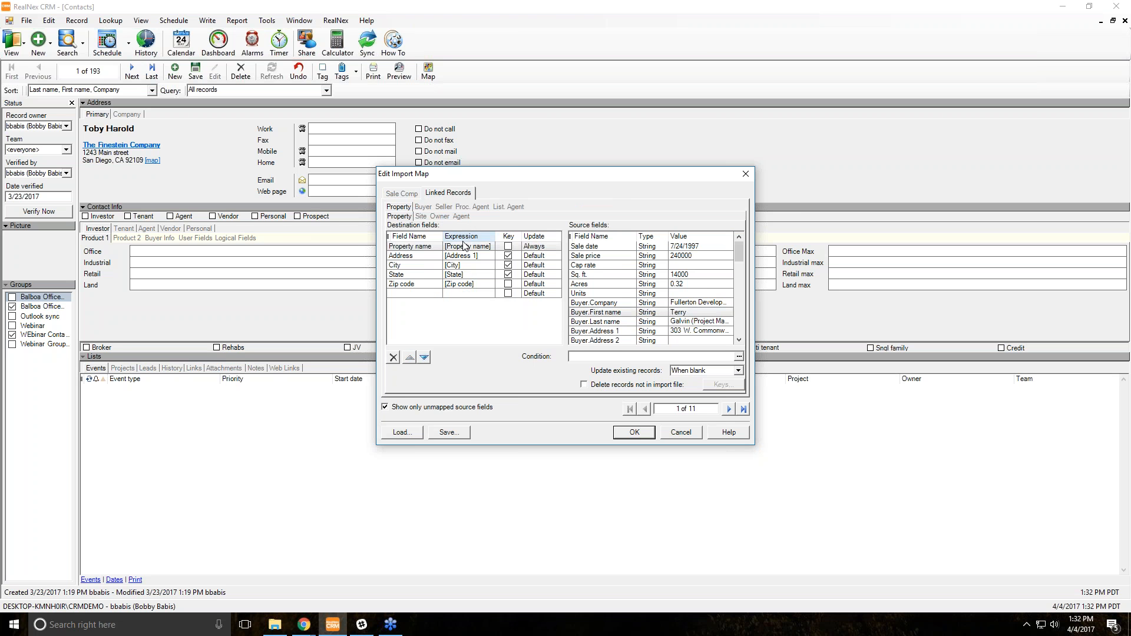
pyautogui.click(584, 386)
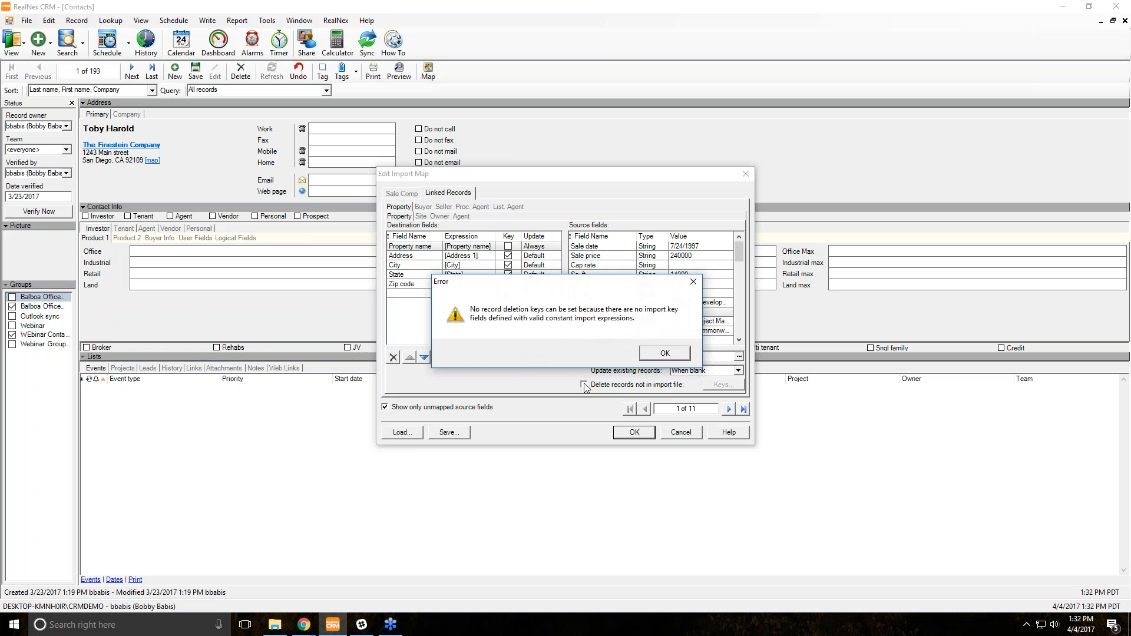
pyautogui.click(665, 354)
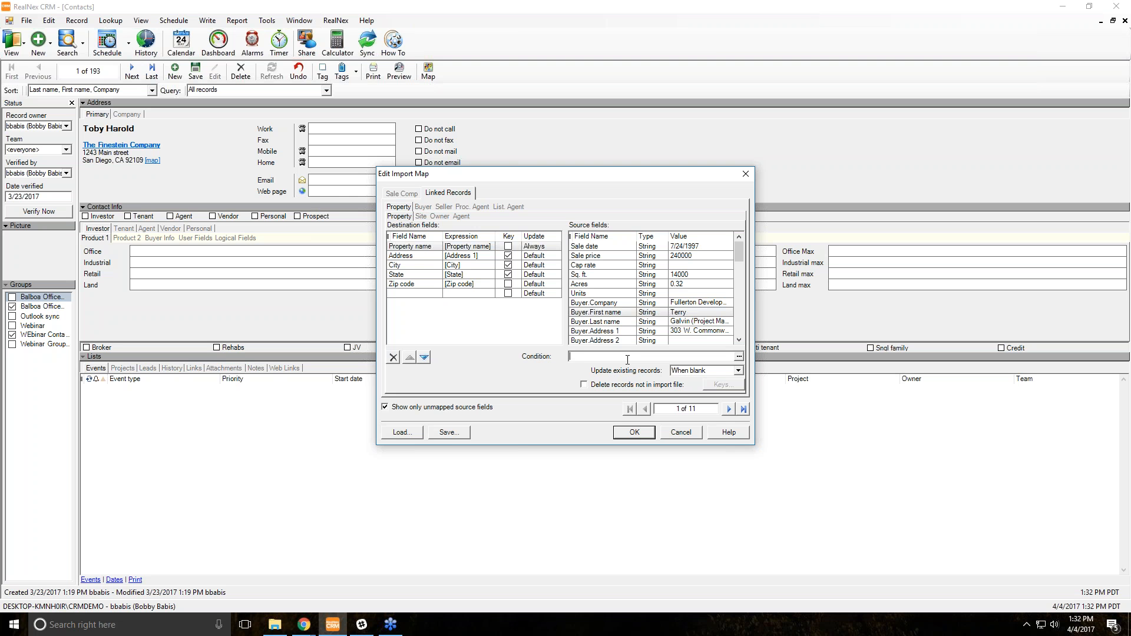
# Review the linked Owner and Buyer contact mappings and the unmapped source fields left for the Sale Comp mapping
pyautogui.click(440, 217)
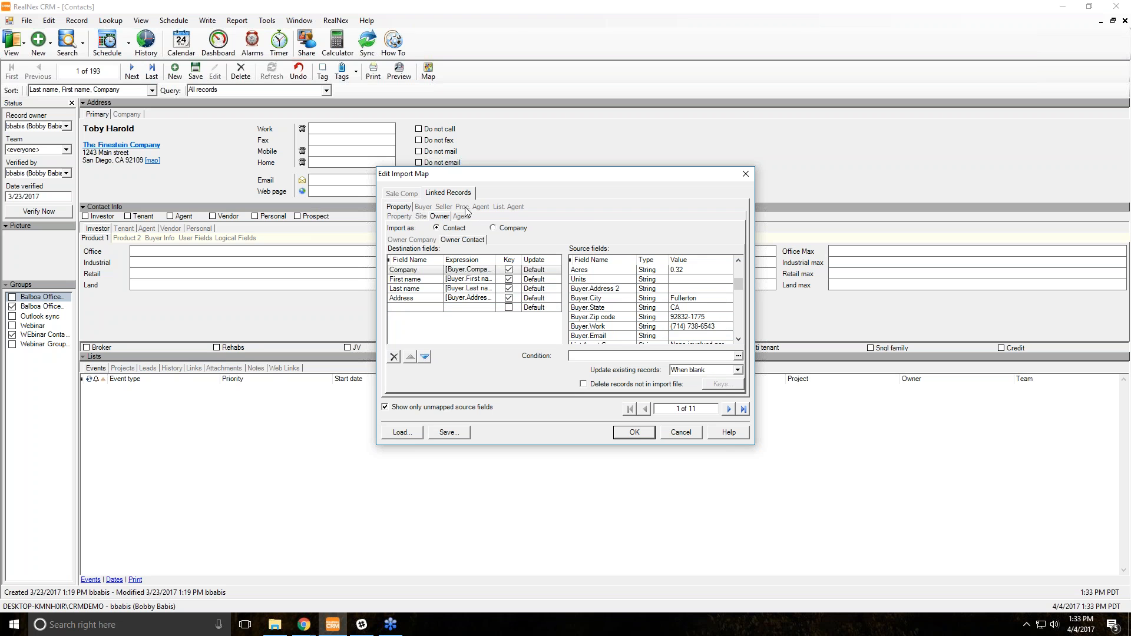
pyautogui.click(429, 207)
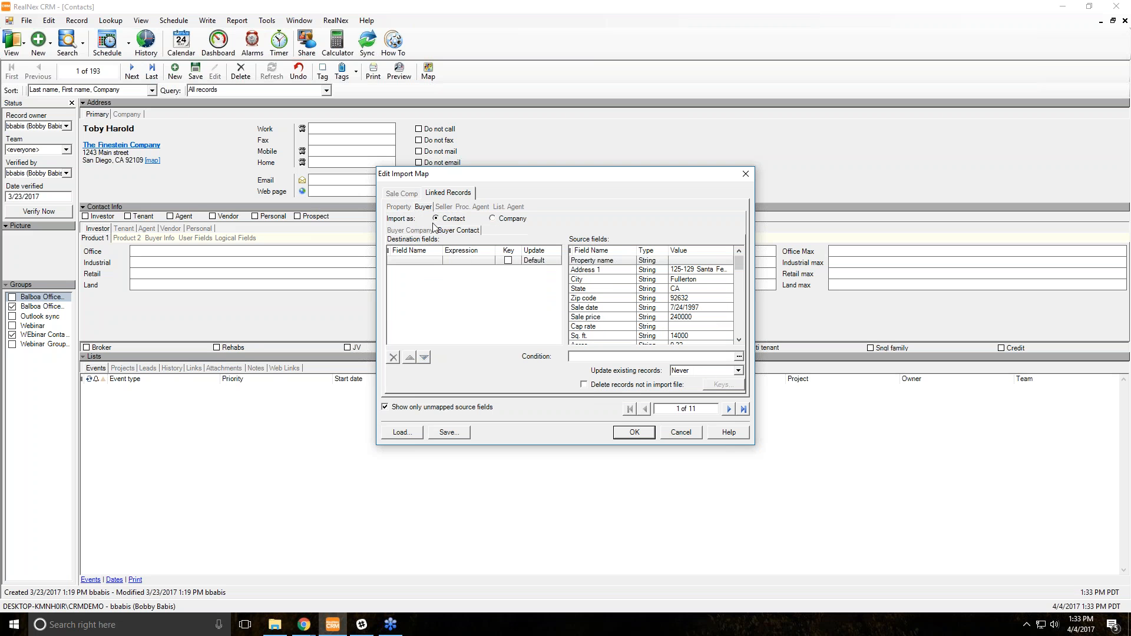
pyautogui.click(406, 198)
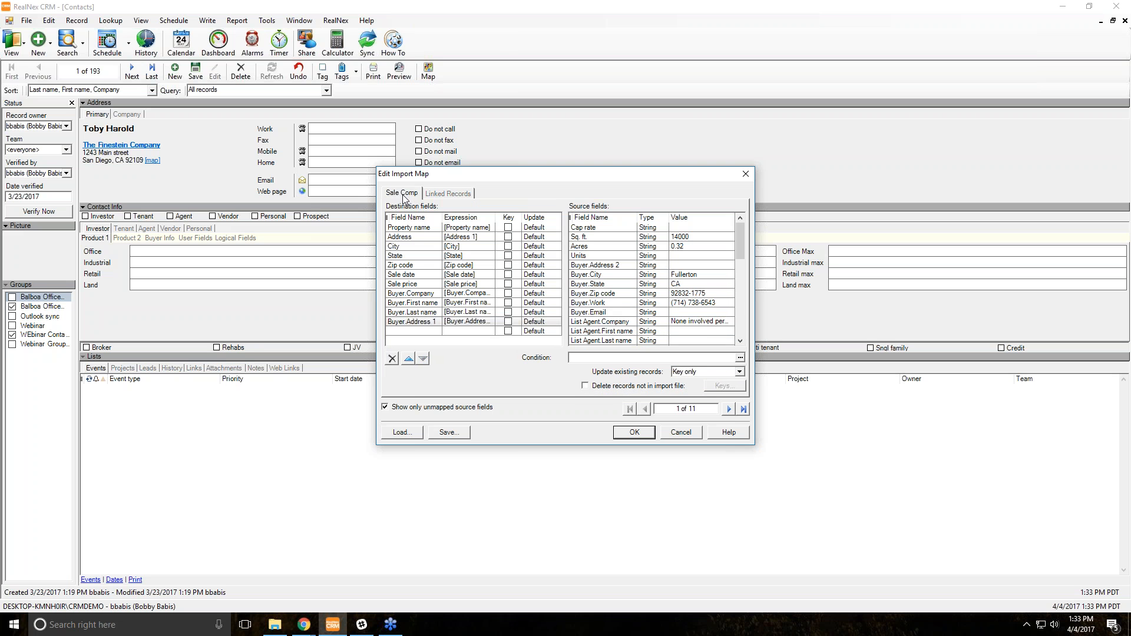
pyautogui.click(657, 322)
pyautogui.scroll(-3, 628, 326)
pyautogui.scroll(1, 626, 324)
pyautogui.click(411, 332)
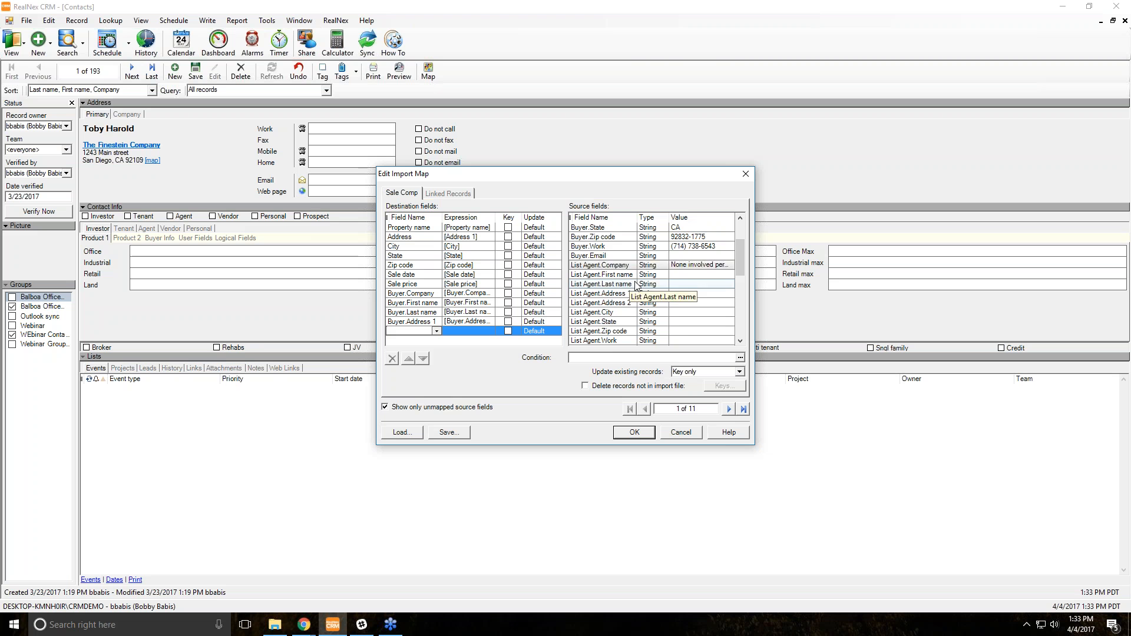
pyautogui.scroll(-2, 635, 304)
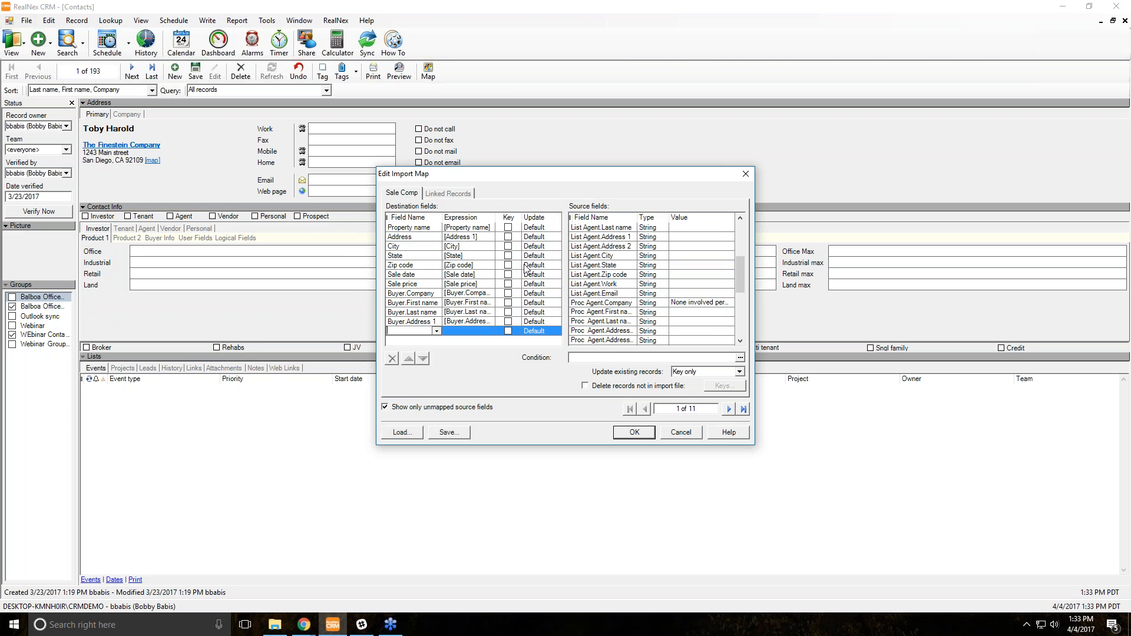
# Mark Property name, Address, City and State as key fields in the Sale Comp mapping
pyautogui.click(508, 227)
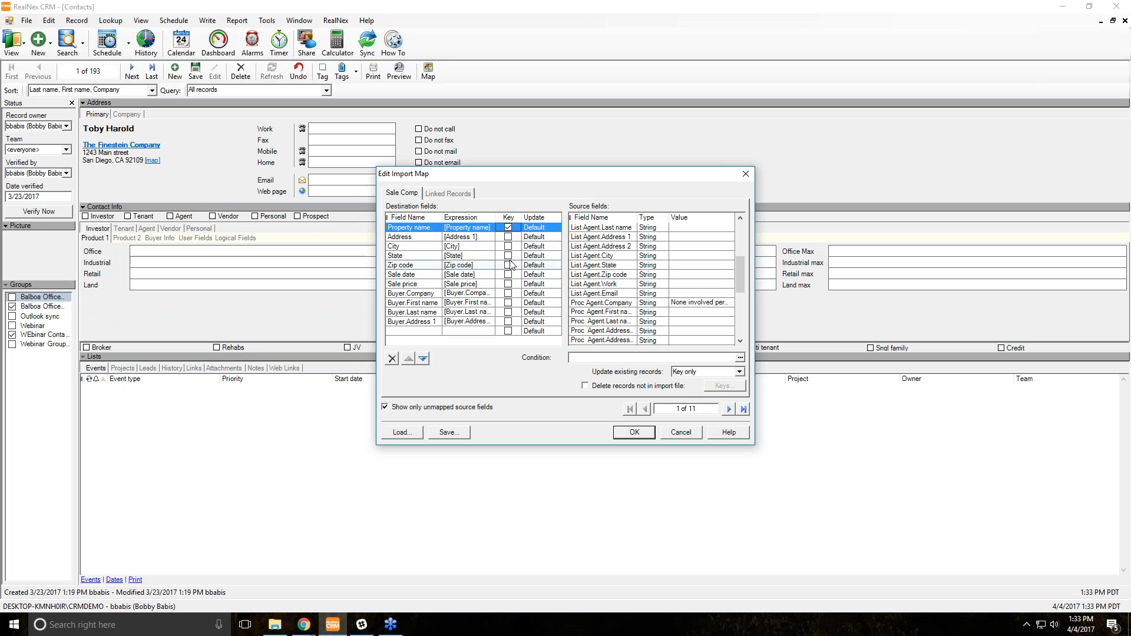
pyautogui.click(507, 237)
pyautogui.click(508, 246)
pyautogui.click(508, 256)
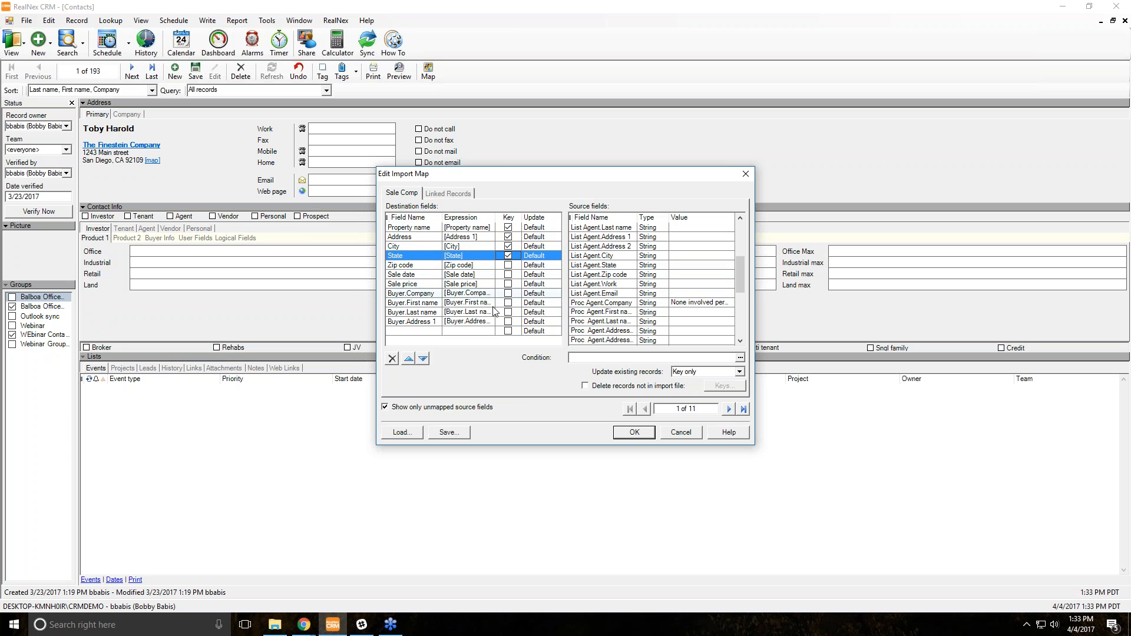
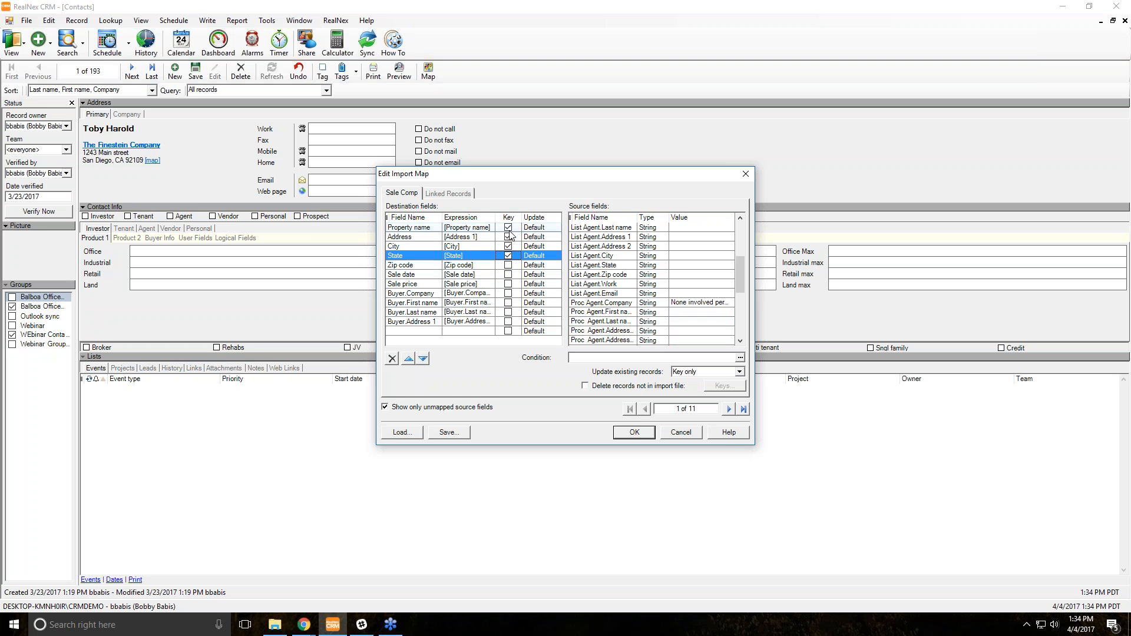
# Try Sale date and Sale price as additional key fields in the Sale Comp mapping, ending with both unmarked
pyautogui.click(508, 275)
pyautogui.click(508, 284)
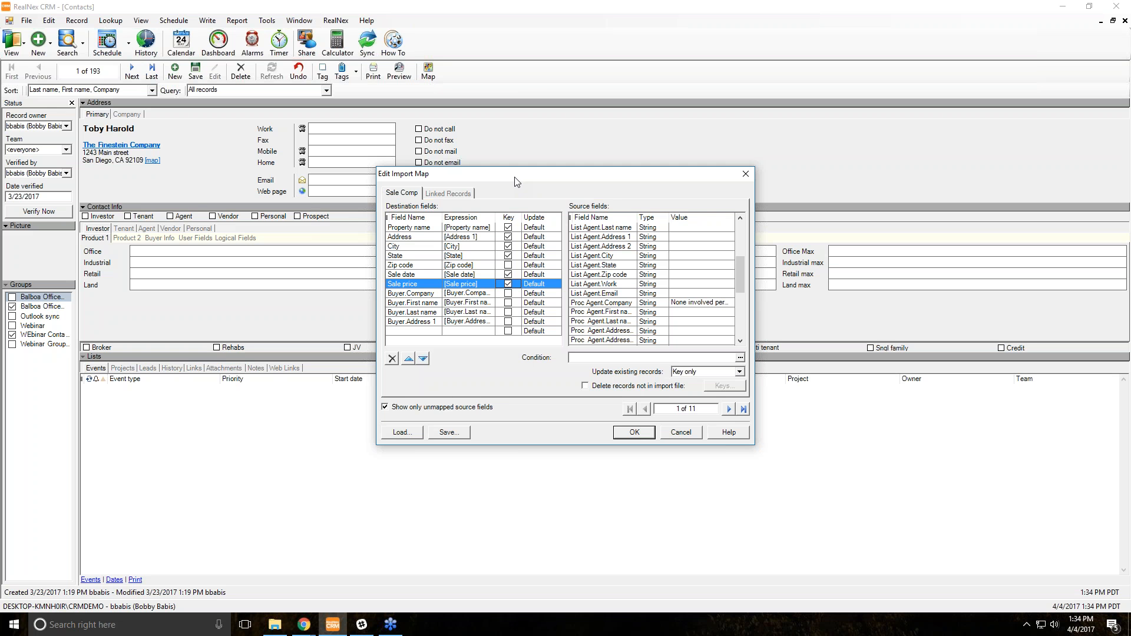
pyautogui.click(507, 274)
pyautogui.click(509, 285)
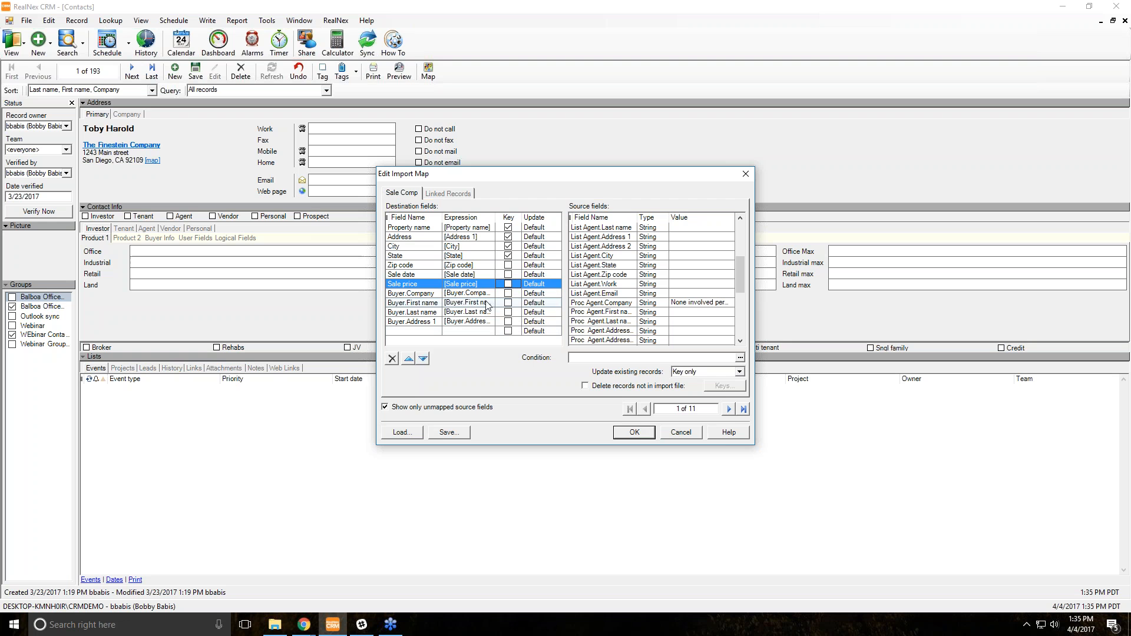
# Add Name as a destination field in the linked Buyer Contact mapping
pyautogui.scroll(4, 676, 297)
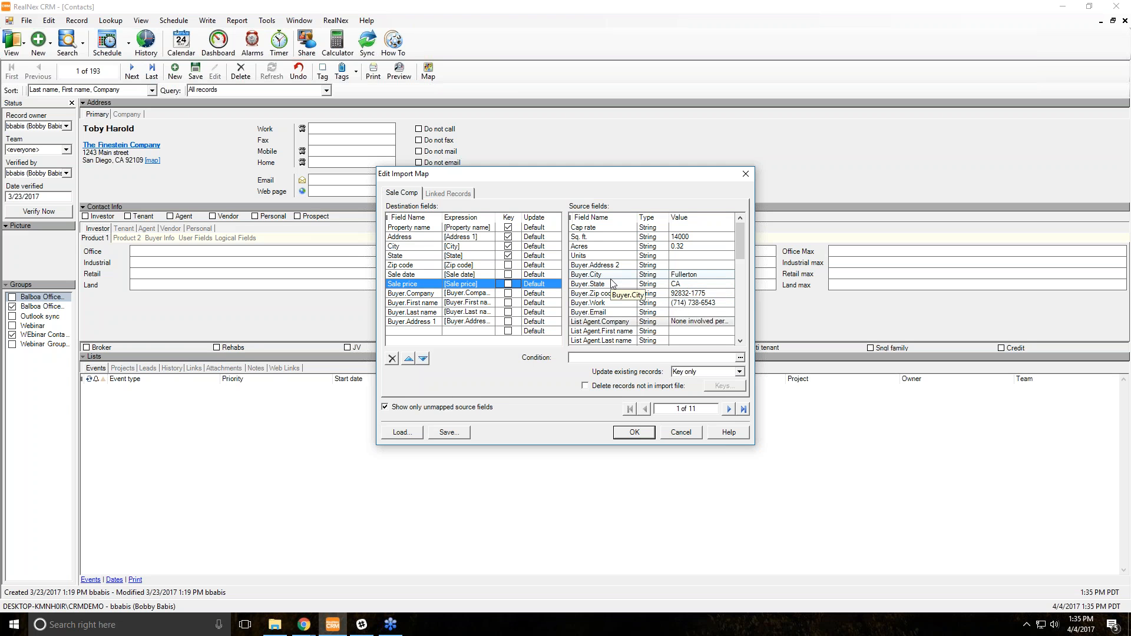
pyautogui.click(465, 194)
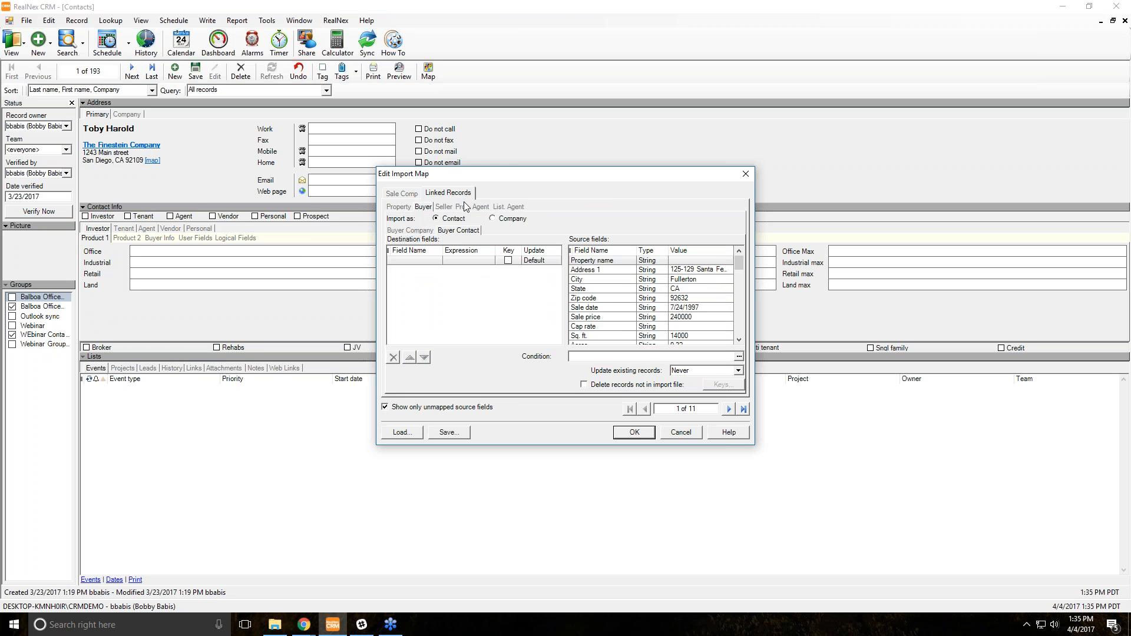
pyautogui.click(428, 262)
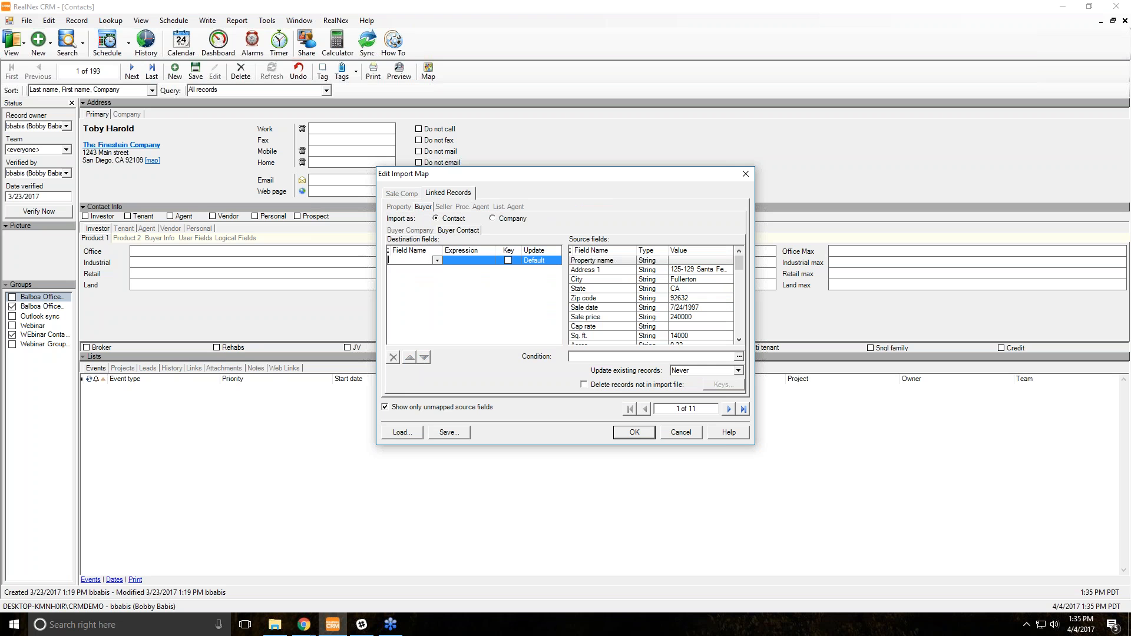
pyautogui.click(456, 261)
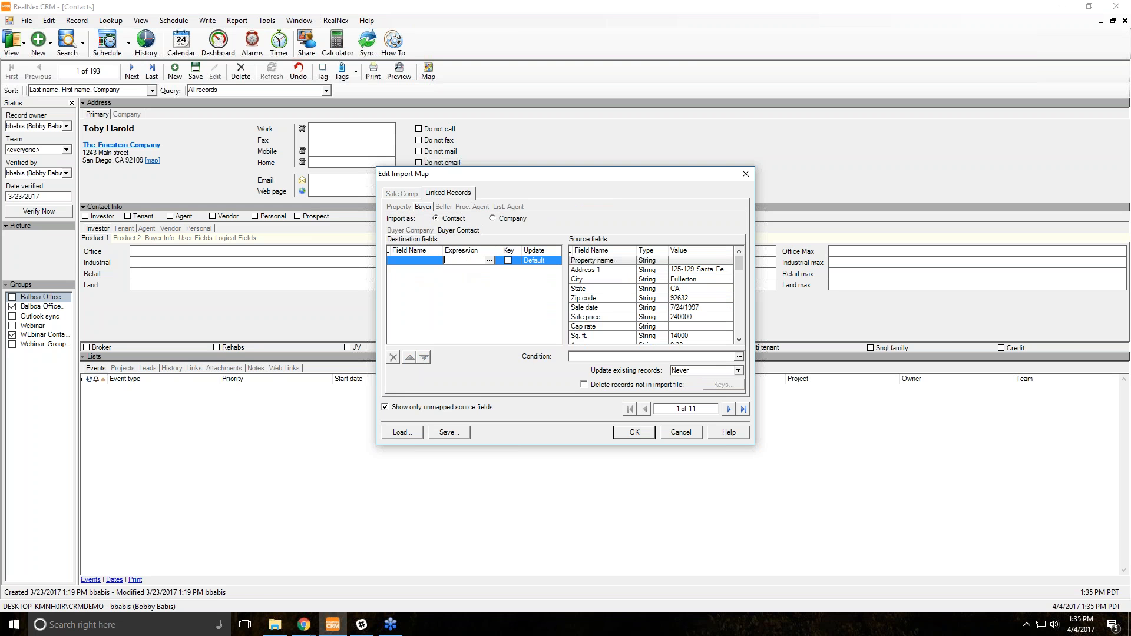
pyautogui.click(437, 261)
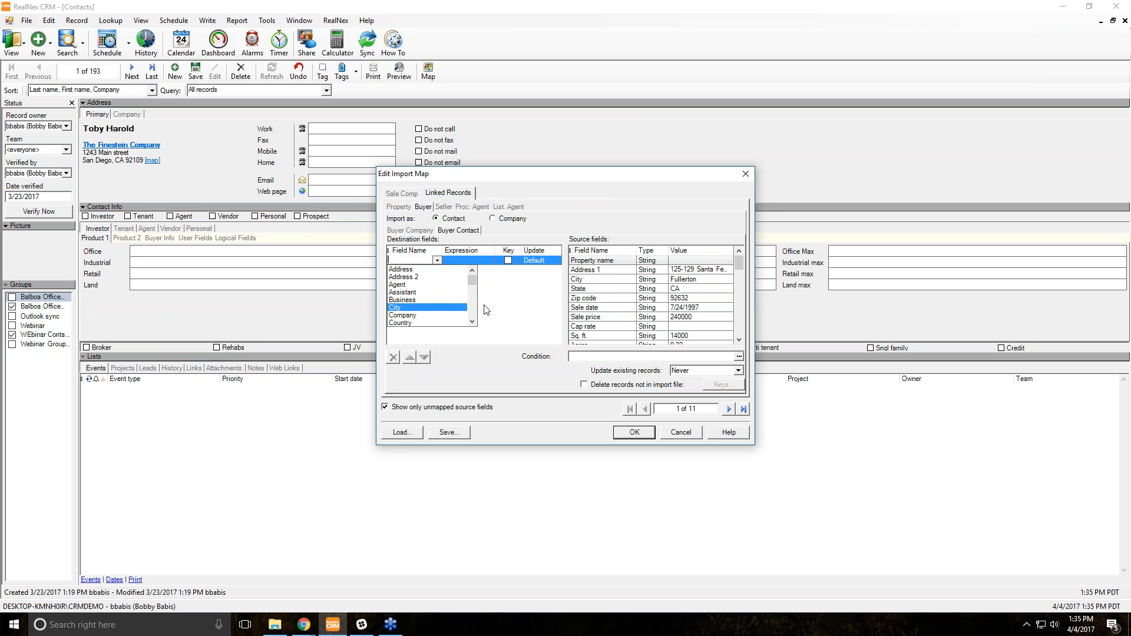
pyautogui.scroll(-2, 465, 310)
pyautogui.scroll(-3, 468, 311)
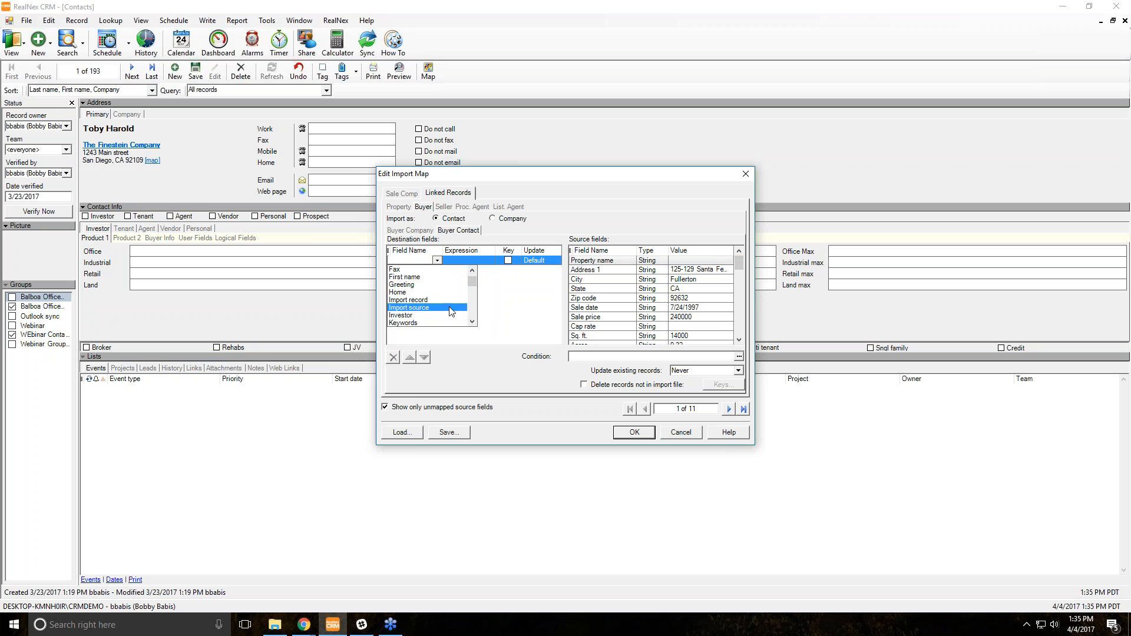
pyautogui.scroll(-3, 458, 309)
pyautogui.click(427, 318)
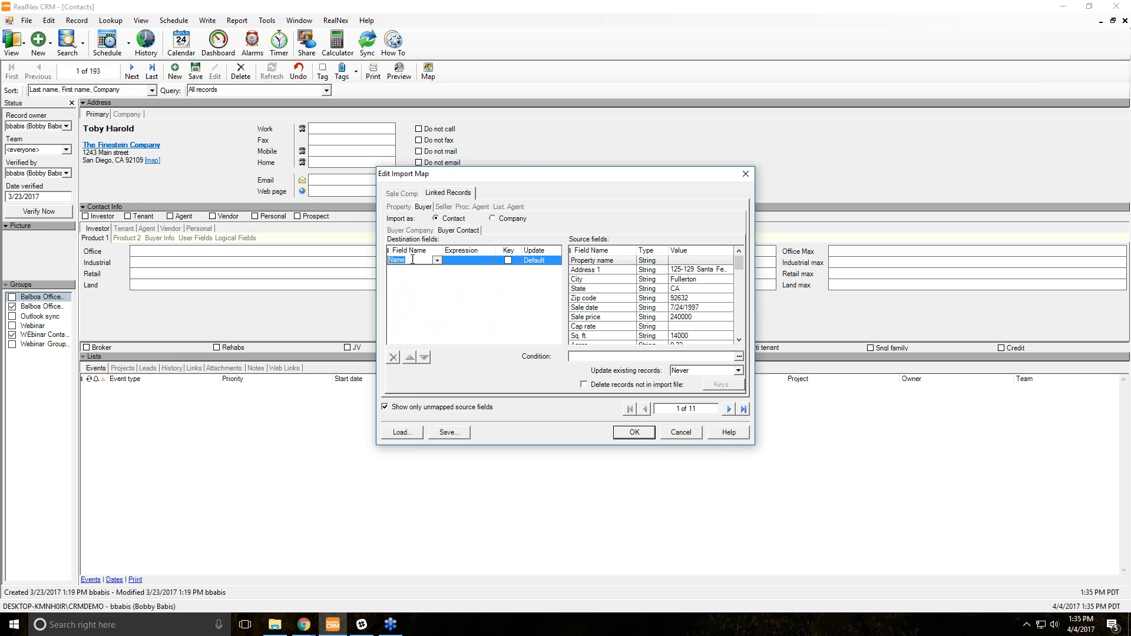
pyautogui.click(478, 262)
pyautogui.moveTo(595, 261)
pyautogui.mouseDown()
pyautogui.moveTo(462, 265)
pyautogui.moveTo(610, 258)
pyautogui.mouseUp()
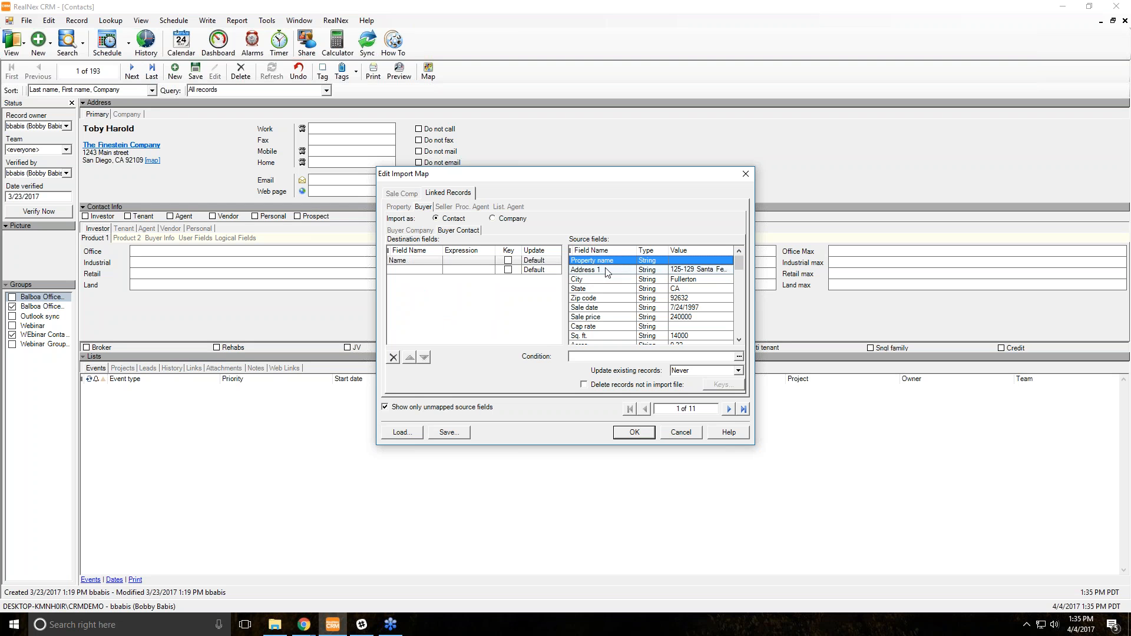
# Try a NewID() expression for the Name field of the Buyer Contact mapping, test it and discard it
pyautogui.click(461, 260)
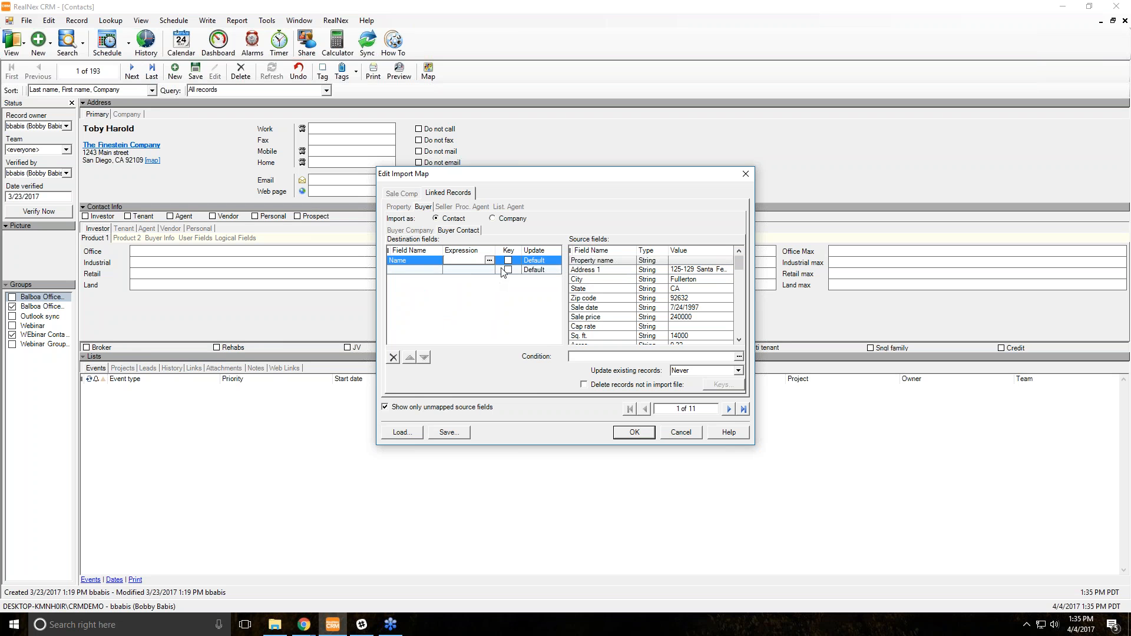
pyautogui.click(489, 260)
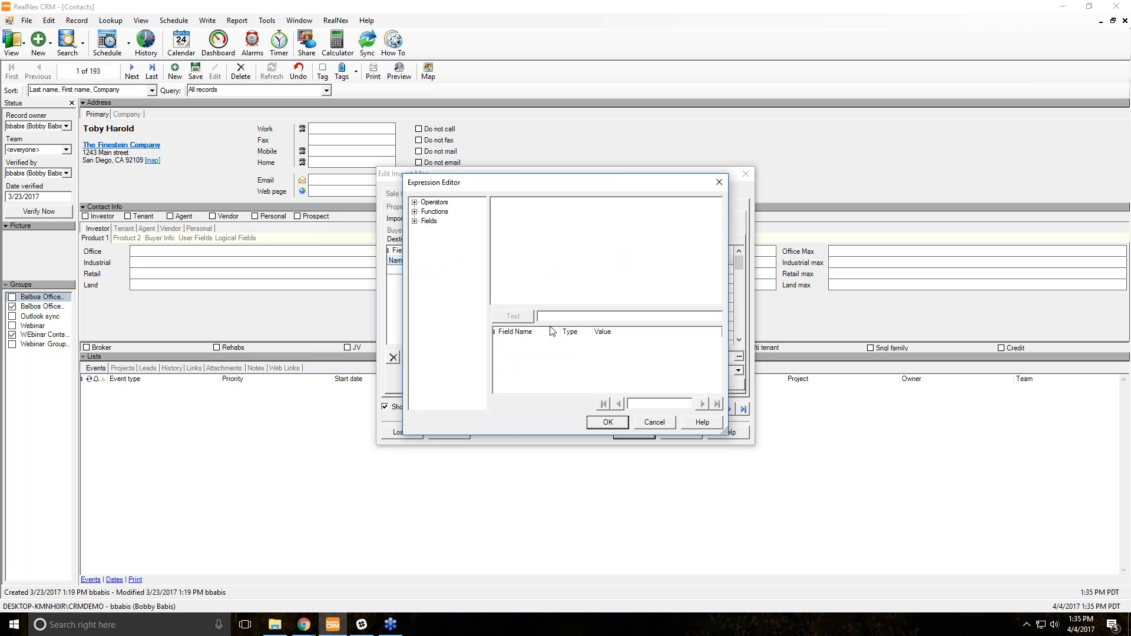
pyautogui.click(416, 212)
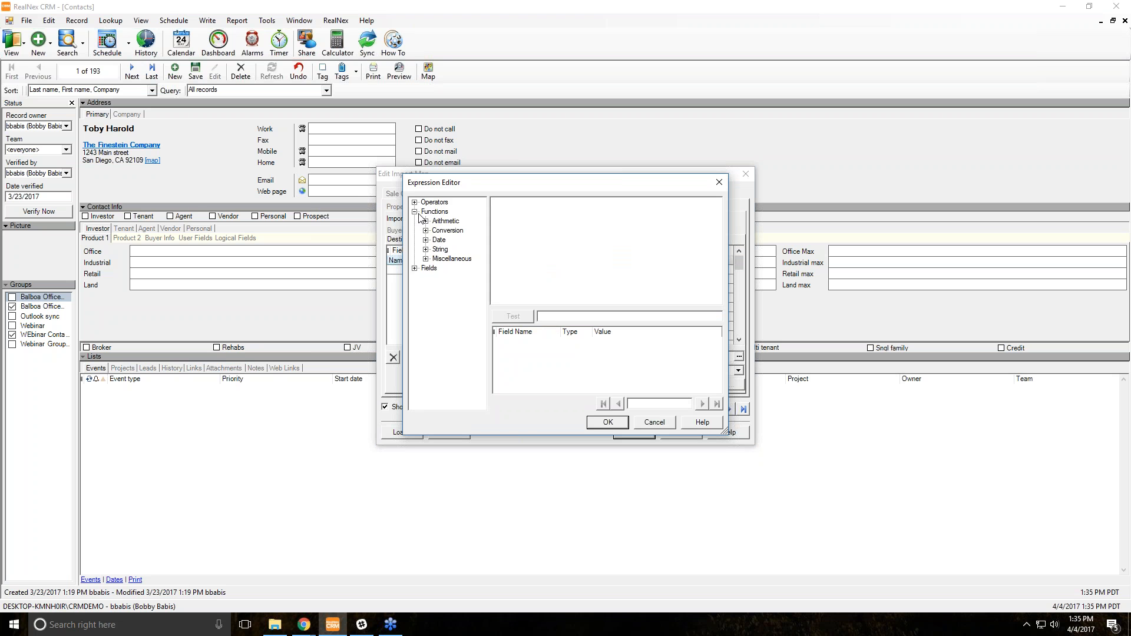
pyautogui.click(425, 259)
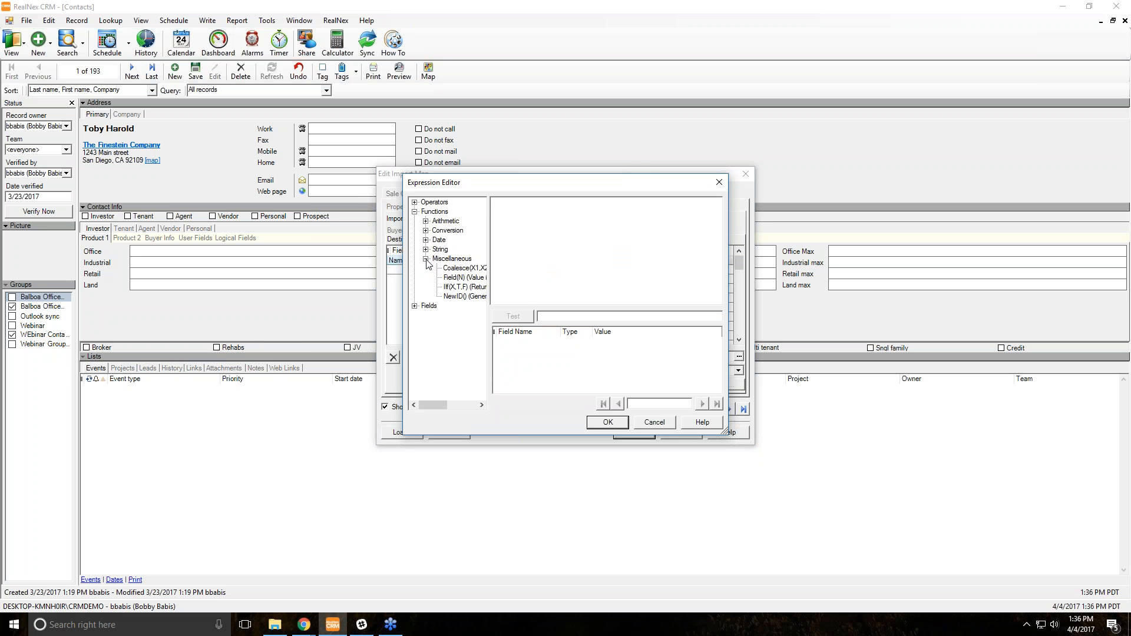
pyautogui.doubleClick(463, 297)
pyautogui.click(514, 318)
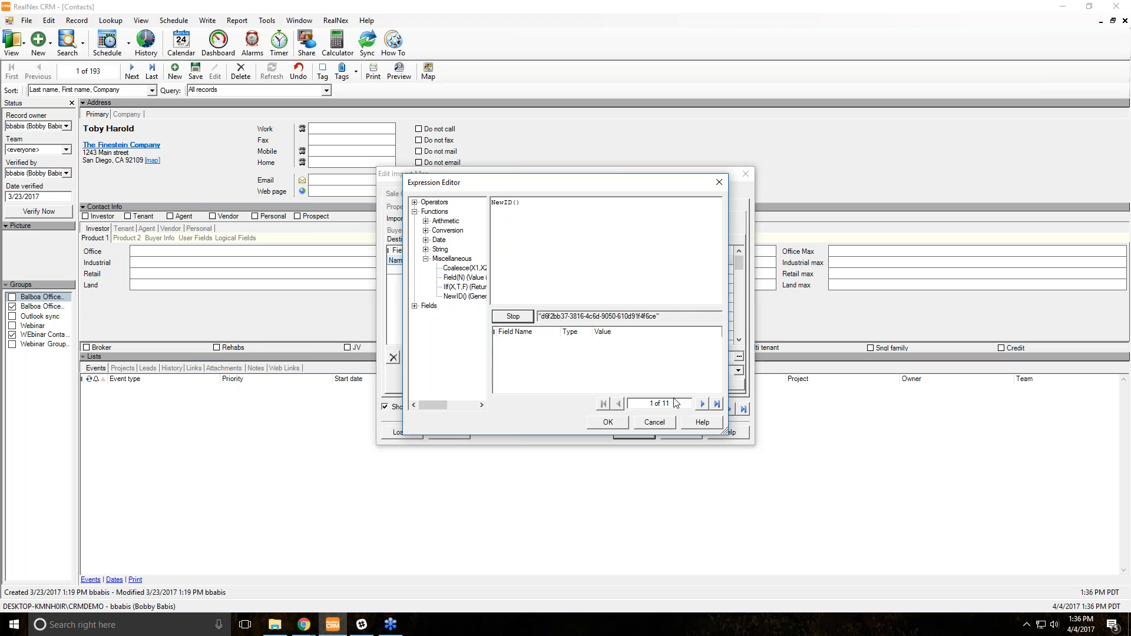
pyautogui.click(653, 422)
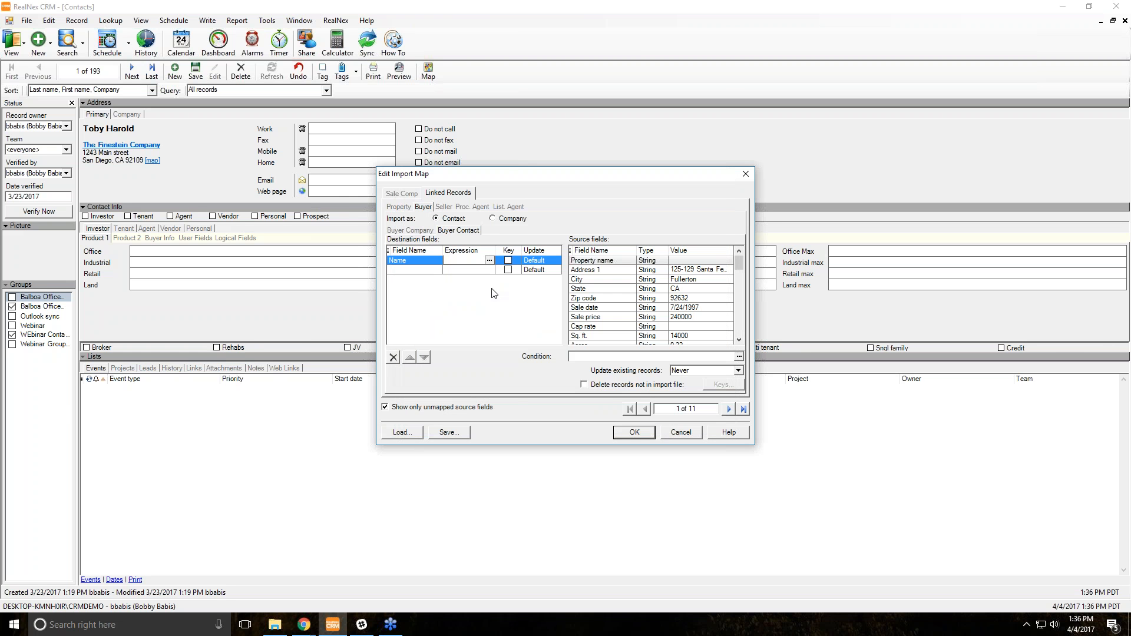
# Examine the operators, functions and source fields available for building the Name field's expression in the Buyer Contact mapping
pyautogui.click(489, 260)
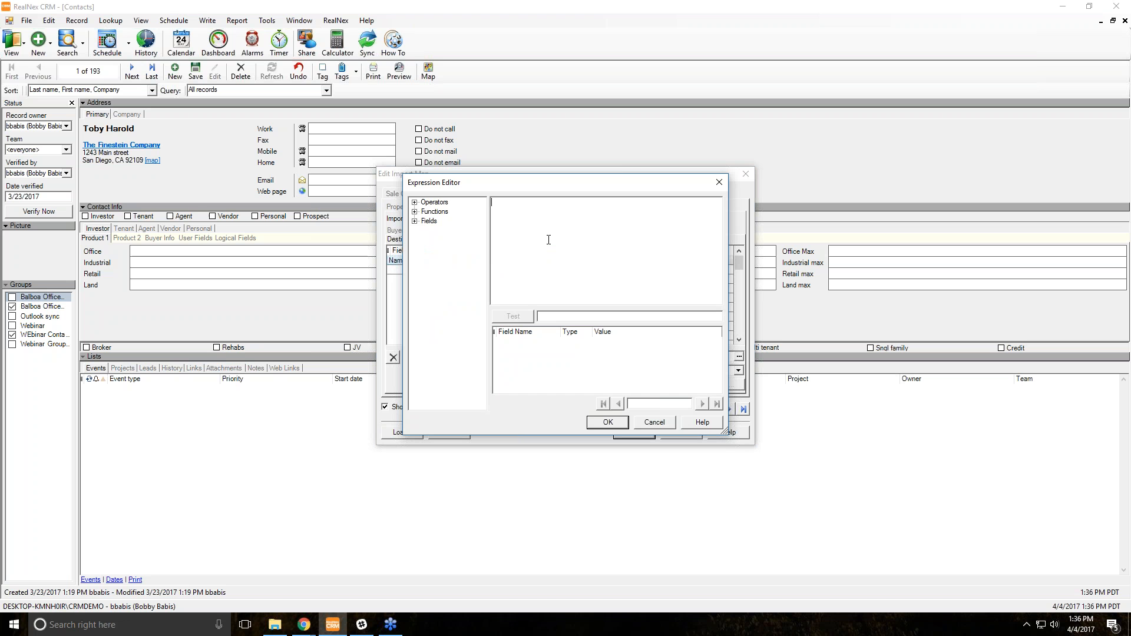
pyautogui.click(415, 203)
pyautogui.click(415, 240)
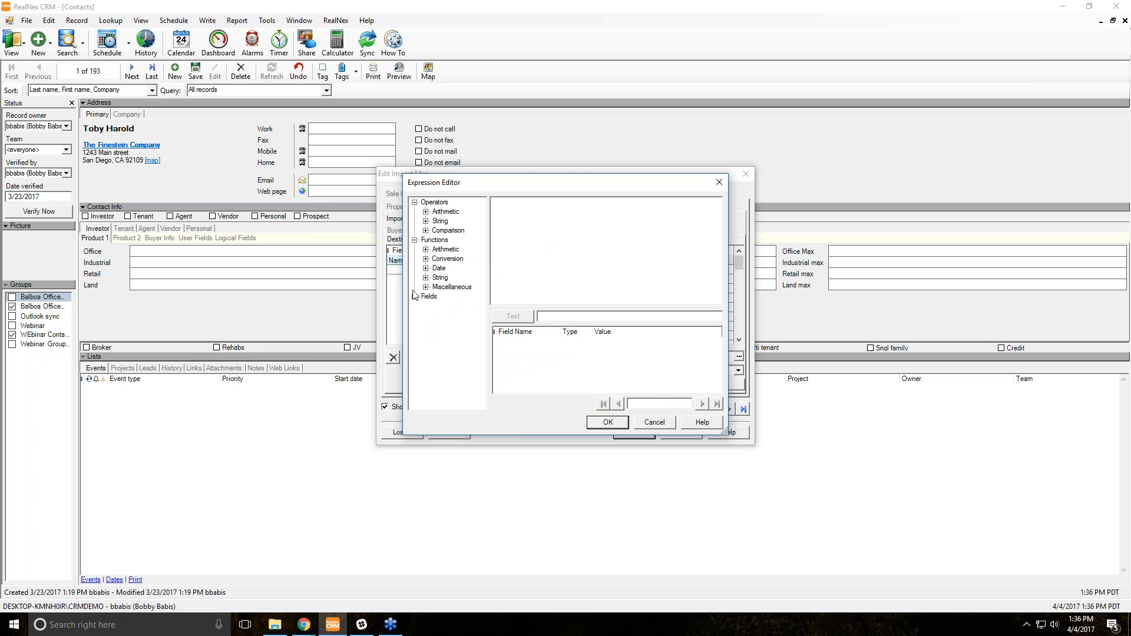
pyautogui.click(415, 297)
pyautogui.scroll(-3, 447, 292)
pyautogui.scroll(9, 447, 292)
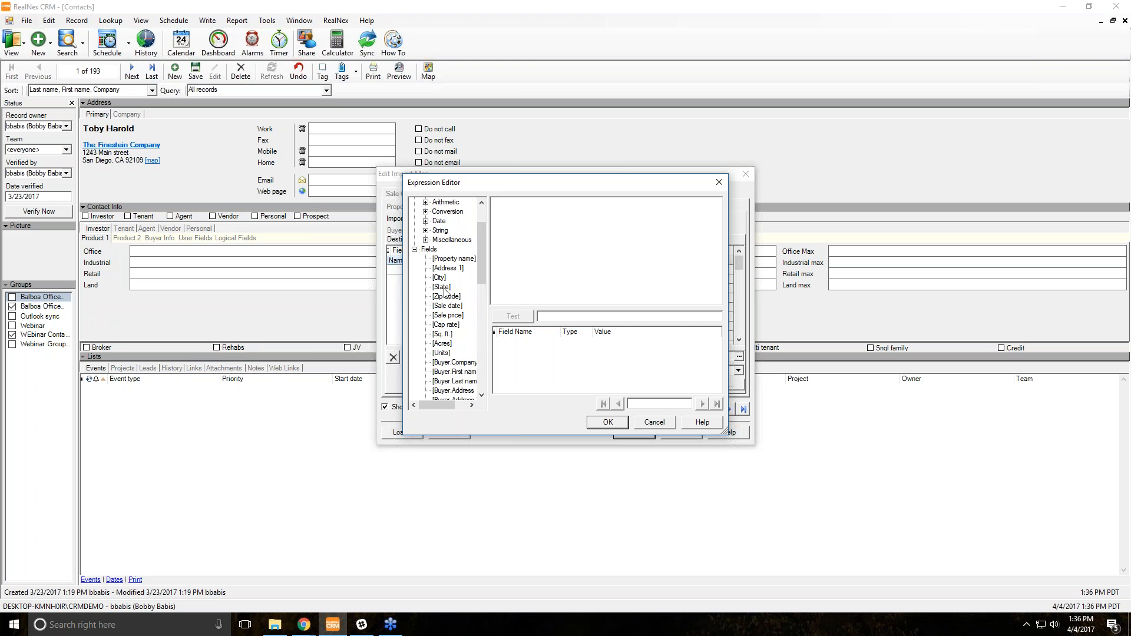
pyautogui.click(415, 250)
pyautogui.click(425, 211)
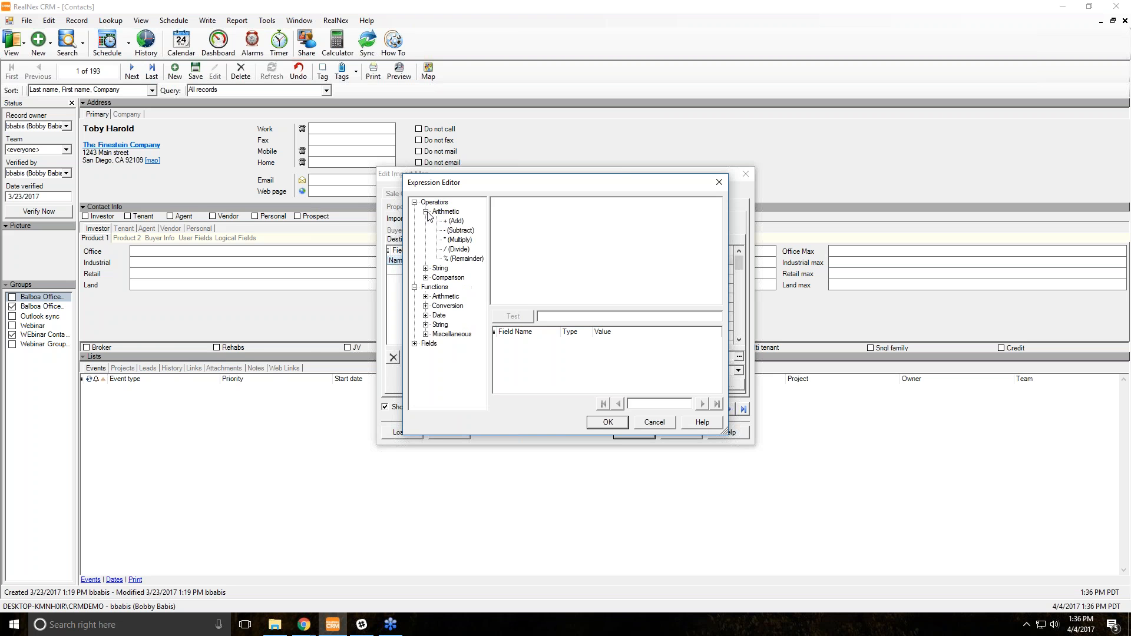
pyautogui.click(426, 212)
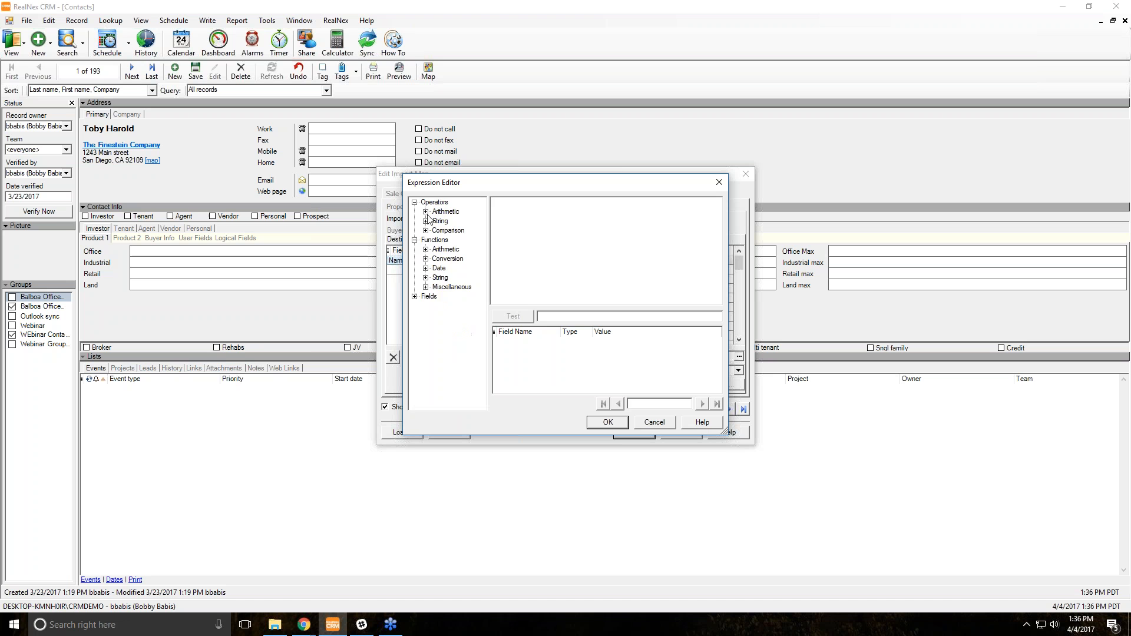
pyautogui.click(426, 221)
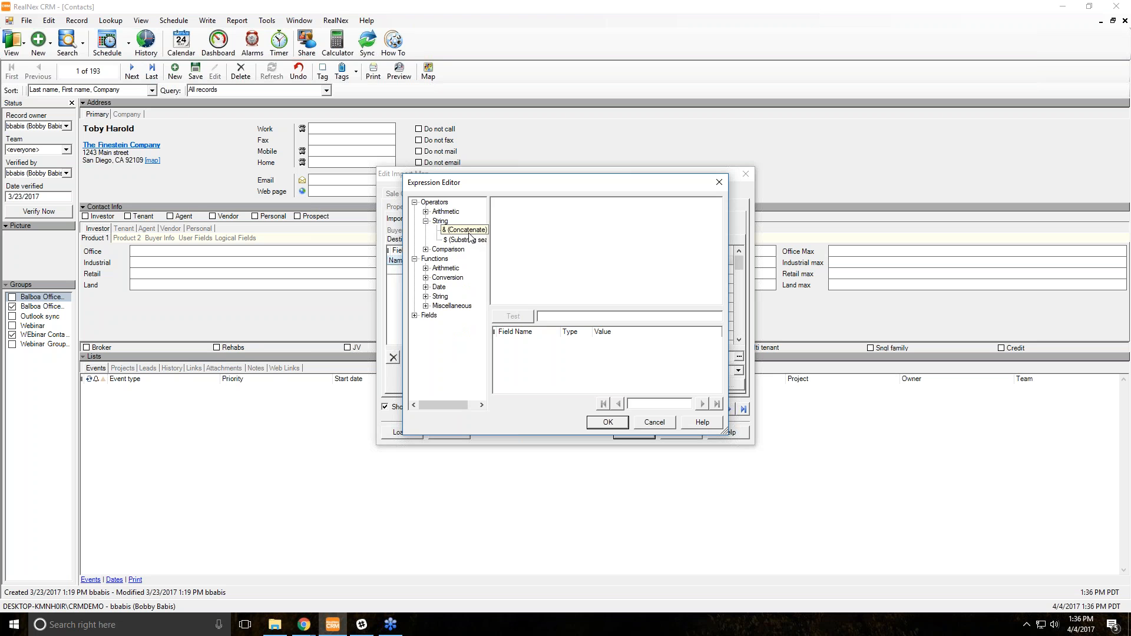
pyautogui.click(425, 268)
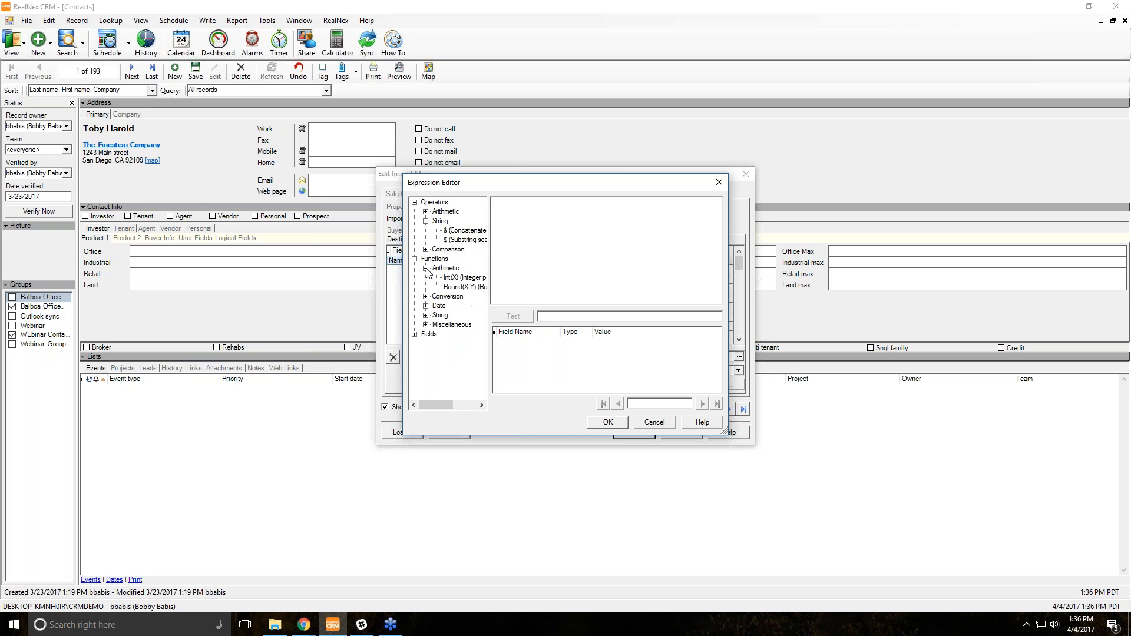
pyautogui.click(426, 268)
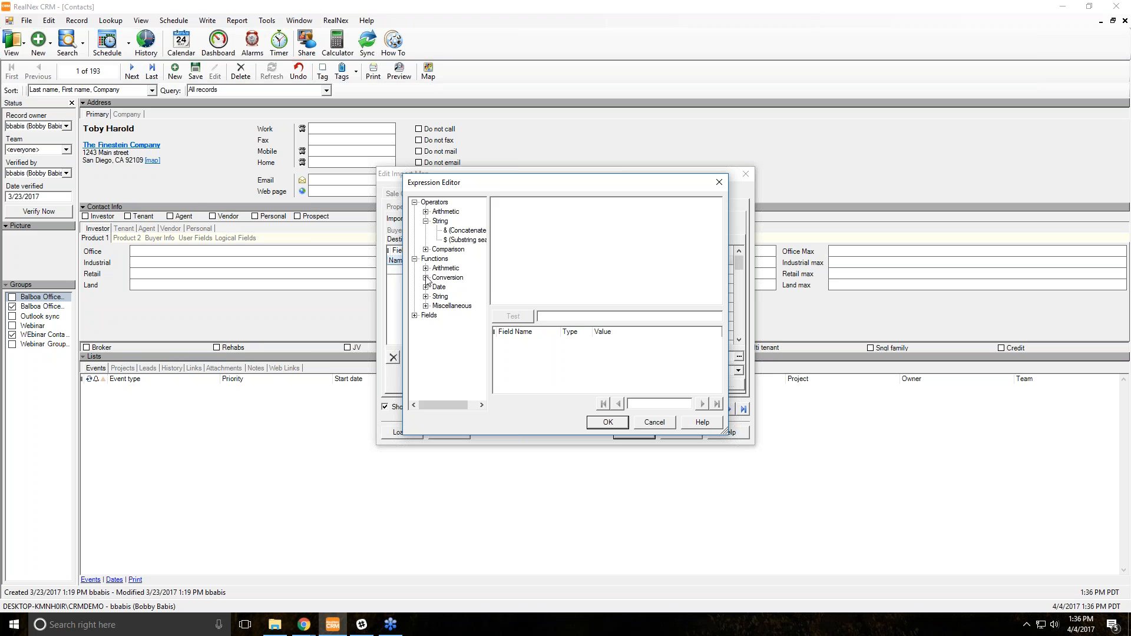
pyautogui.click(426, 278)
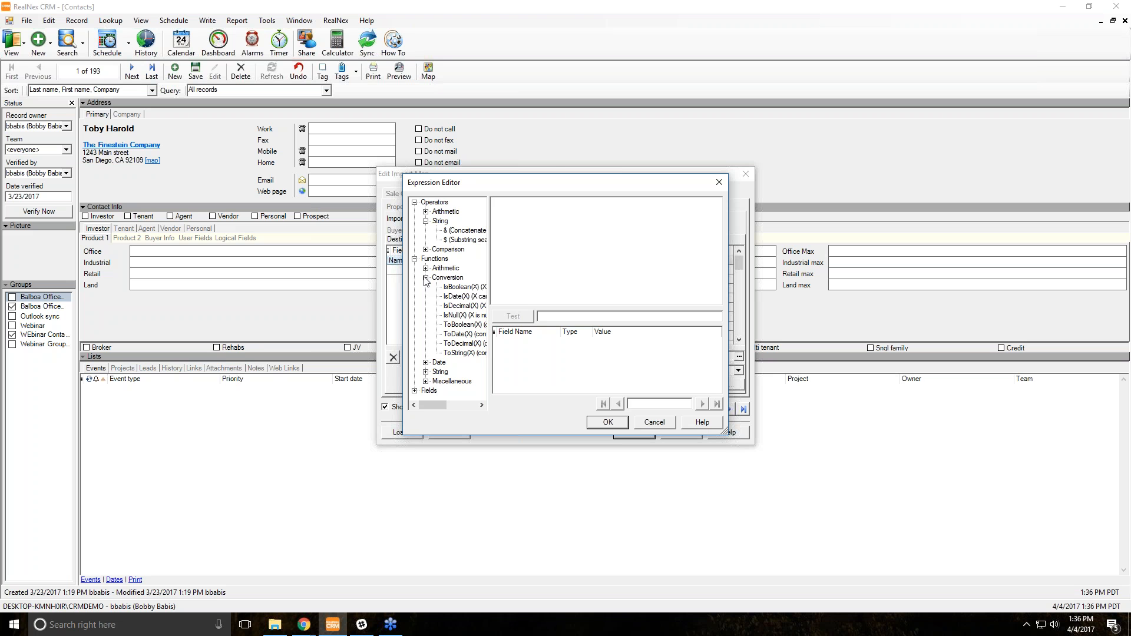
pyautogui.click(415, 259)
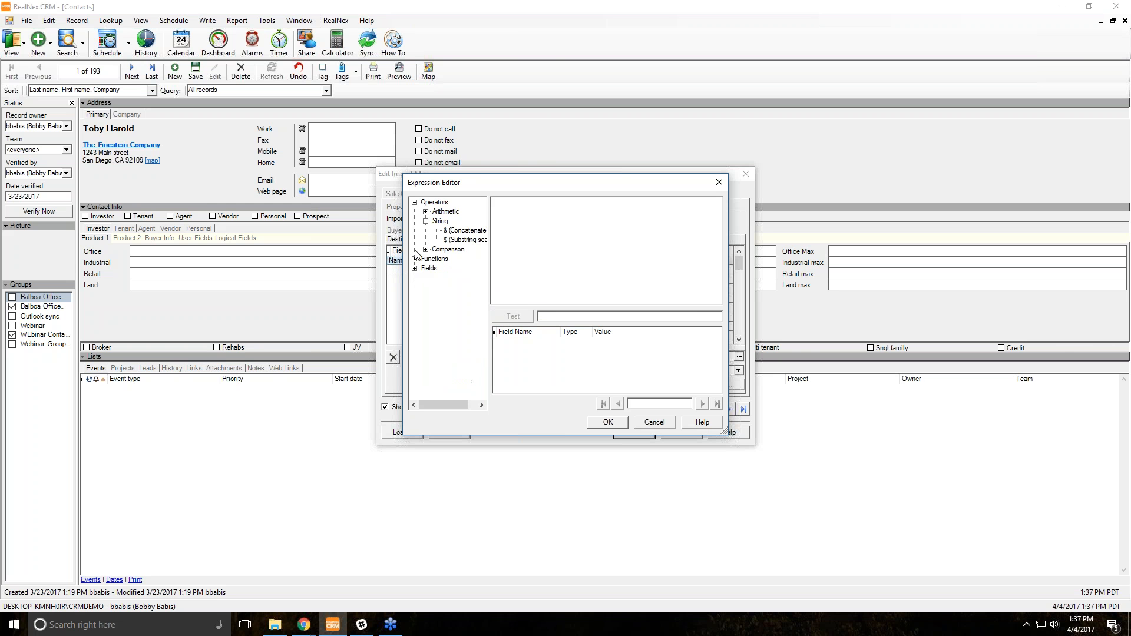
pyautogui.click(415, 202)
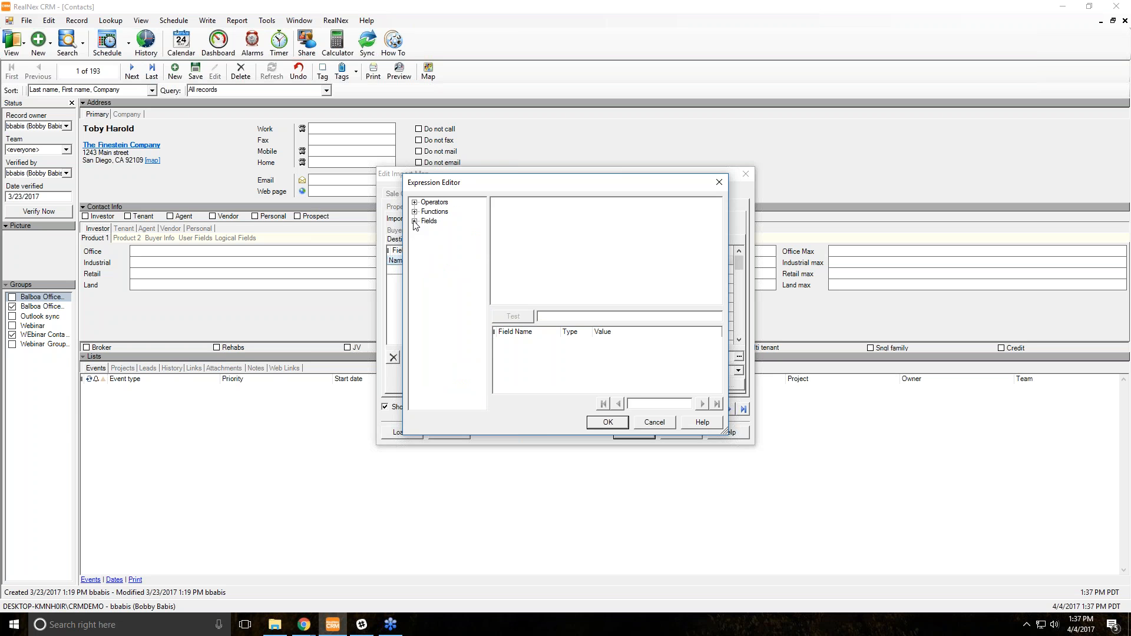
# Insert the [Buyer.First name] source field into the Name field's expression and test it
pyautogui.click(415, 221)
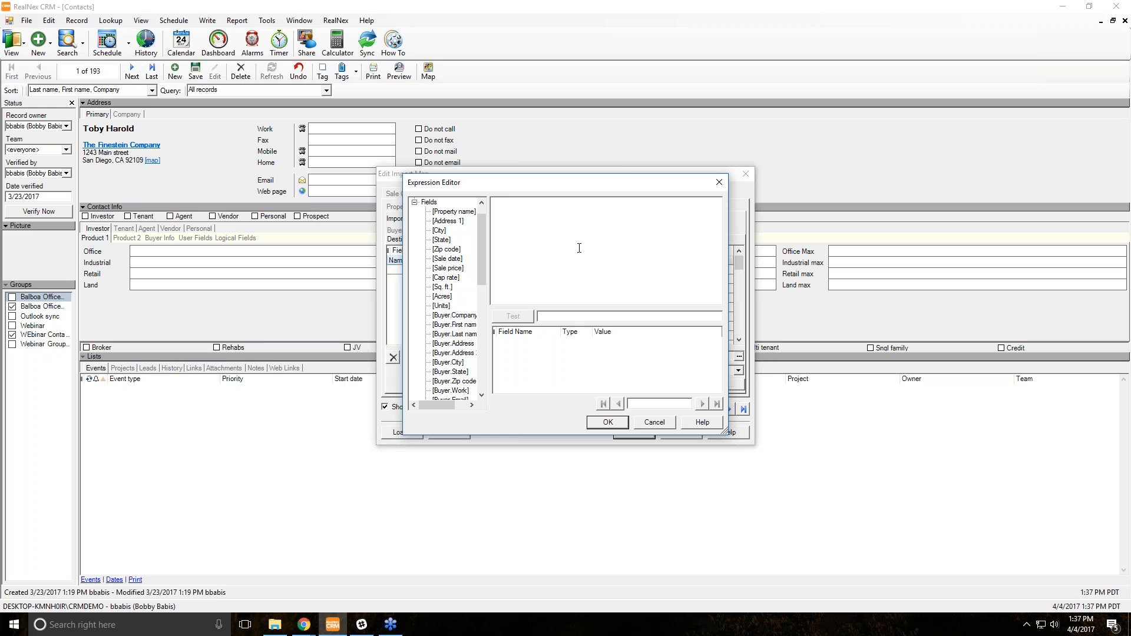
pyautogui.click(437, 326)
pyautogui.doubleClick(437, 329)
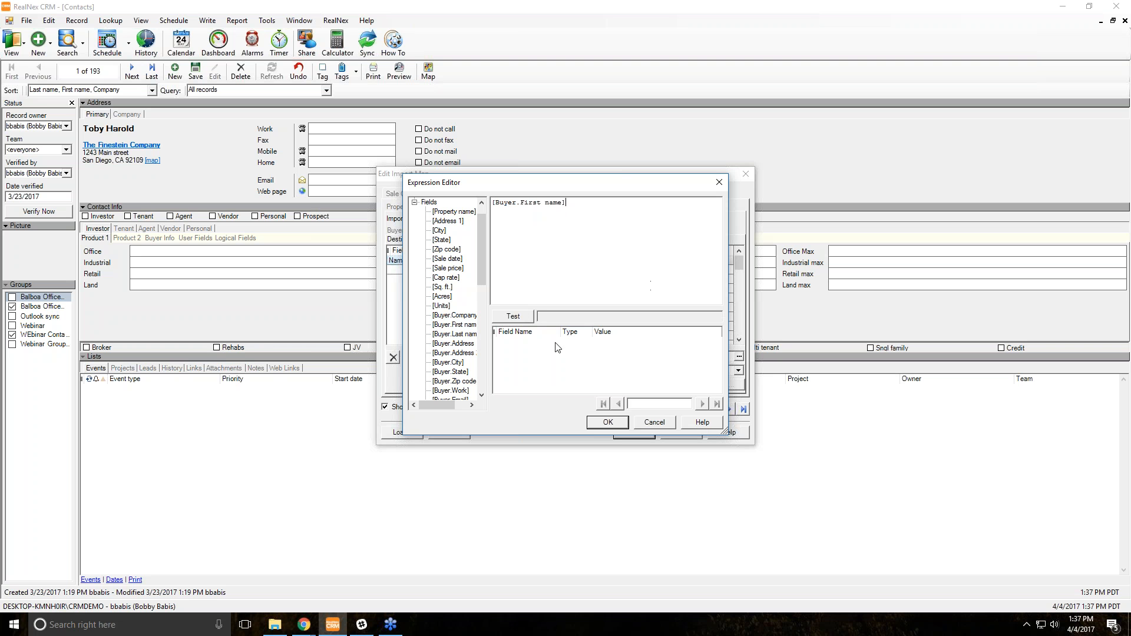
pyautogui.click(513, 316)
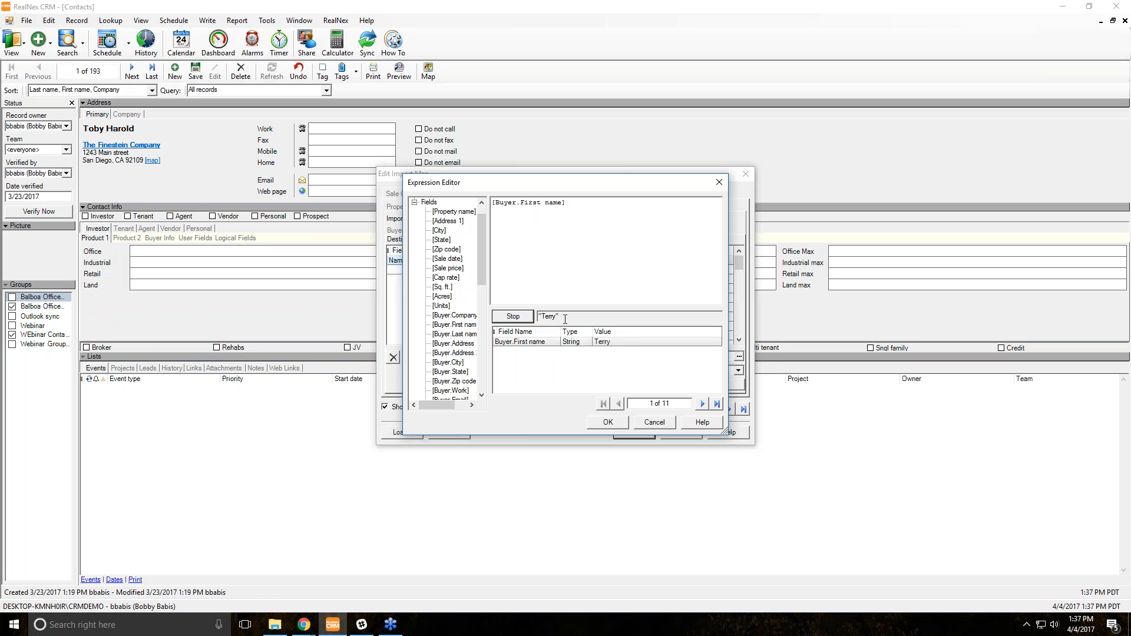
pyautogui.moveTo(593, 213); pyautogui.dragTo(512, 200)
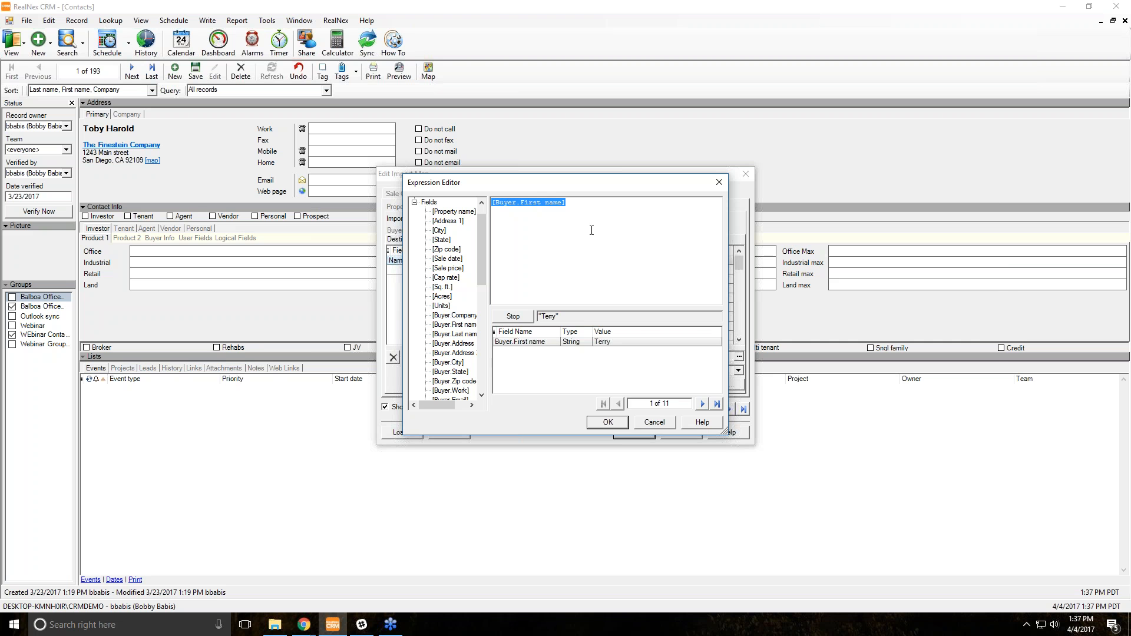
pyautogui.moveTo(575, 184); pyautogui.dragTo(627, 183)
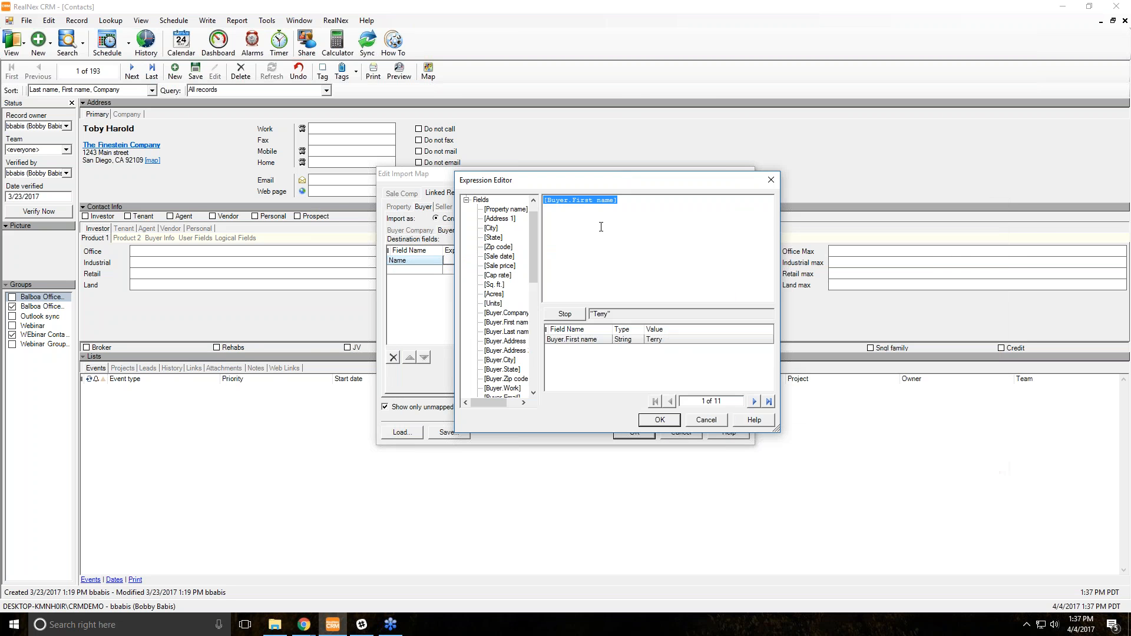
# Extend the Name expression to [Buyer.First name] & " " & [Buyer.Last name]
pyautogui.click(707, 218)
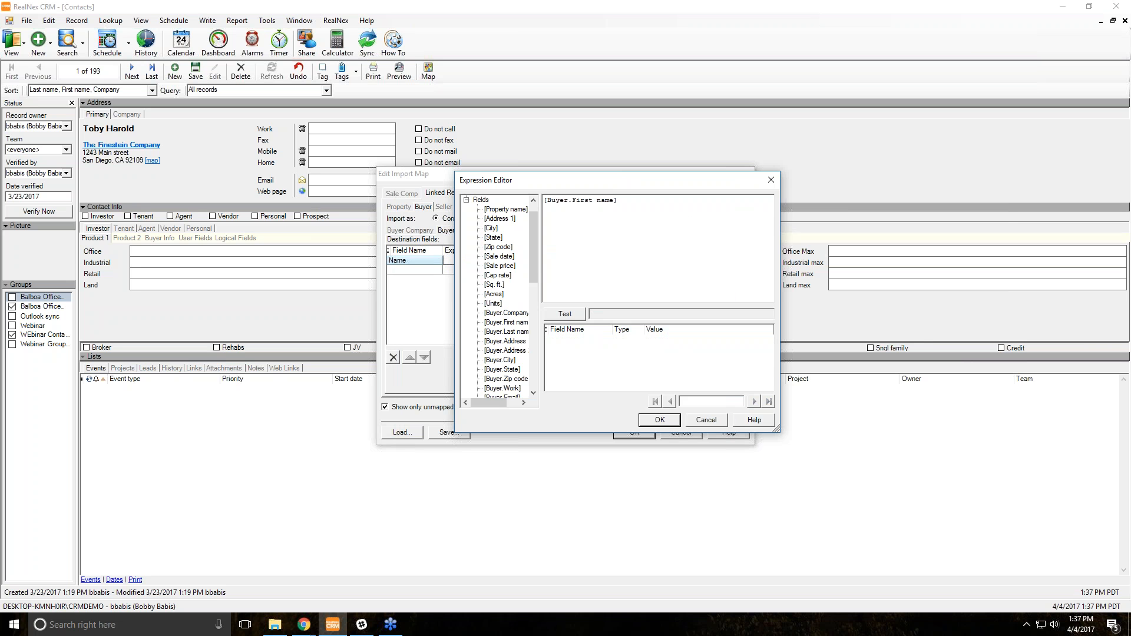
pyautogui.write('&')
pyautogui.doubleClick(517, 333)
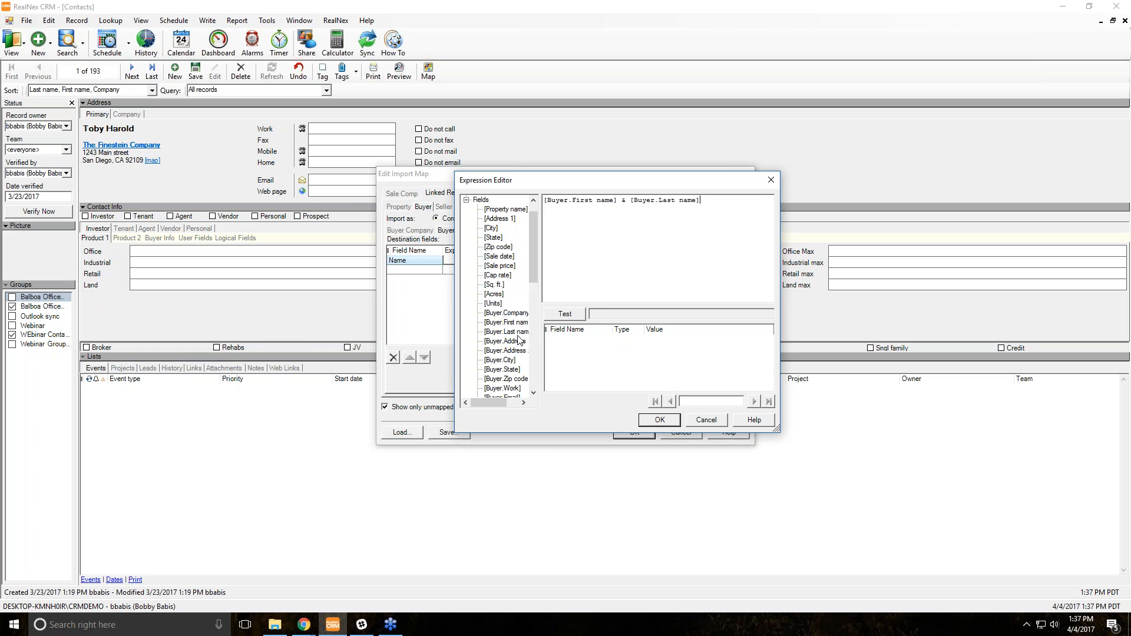
pyautogui.click(562, 315)
pyautogui.write('& " "')
pyautogui.moveTo(619, 200); pyautogui.dragTo(538, 204)
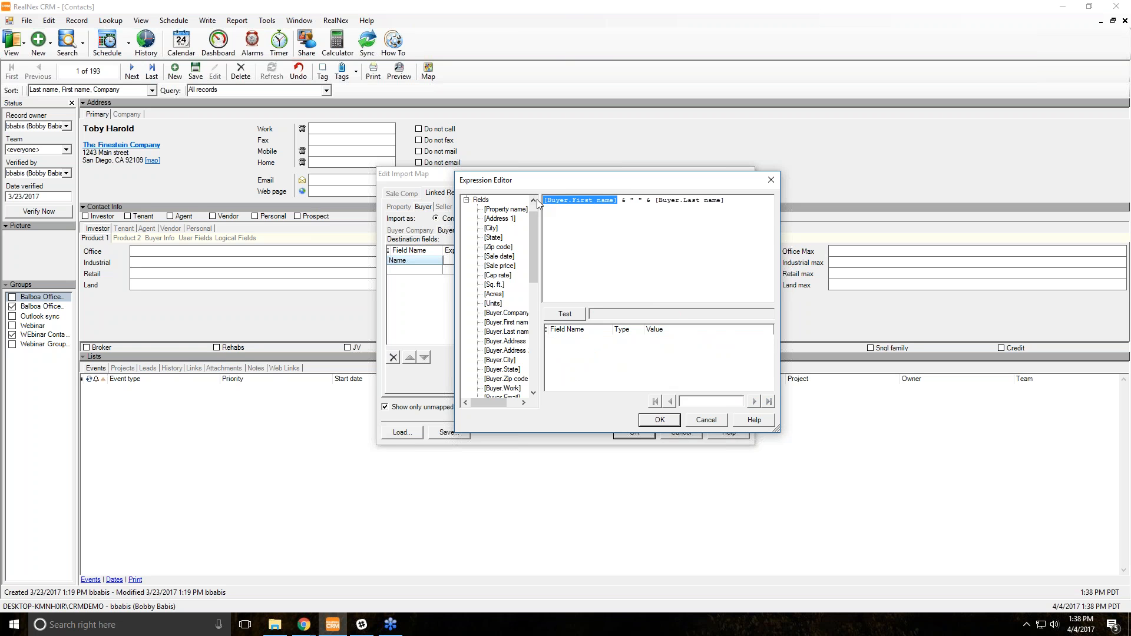
pyautogui.click(631, 202)
pyautogui.doubleClick(624, 201)
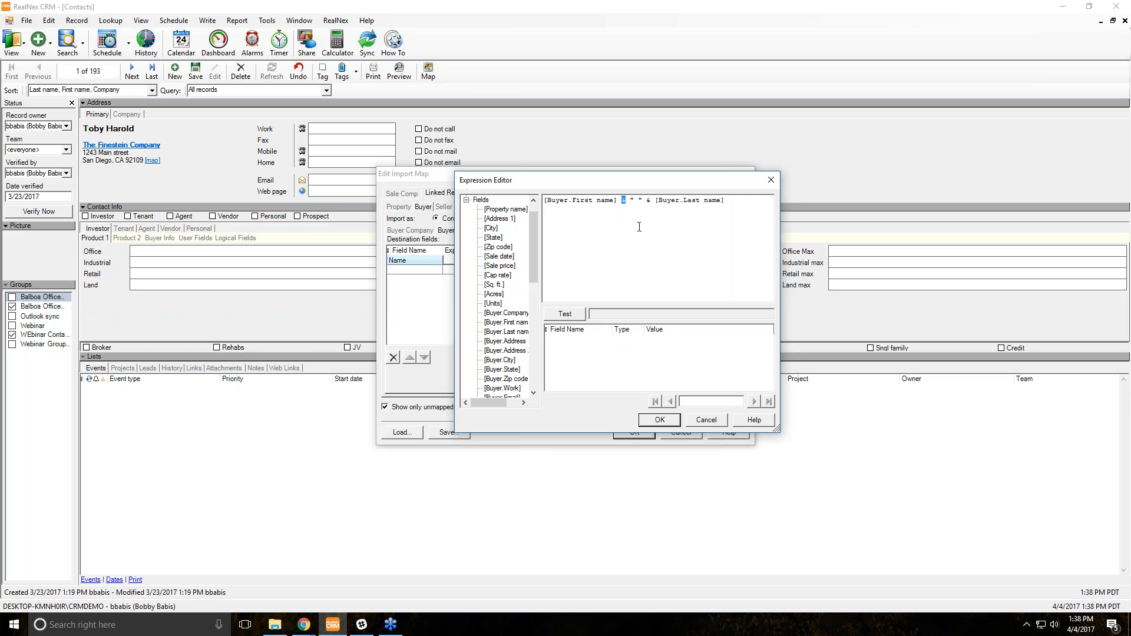
# Test the Name expression with the literal text Whatever We Want between the two fields, then remove that text and accept the expression
pyautogui.doubleClick(633, 201)
pyautogui.moveTo(637, 200); pyautogui.dragTo(644, 200)
pyautogui.click(634, 203)
pyautogui.write('Whatever We Want')
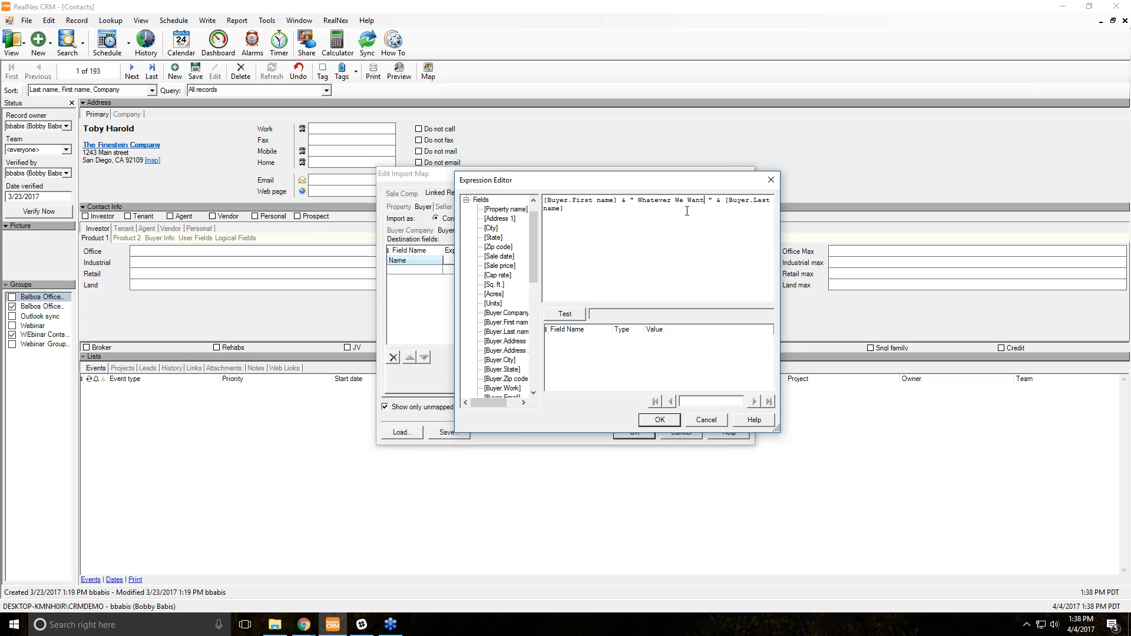
pyautogui.click(564, 315)
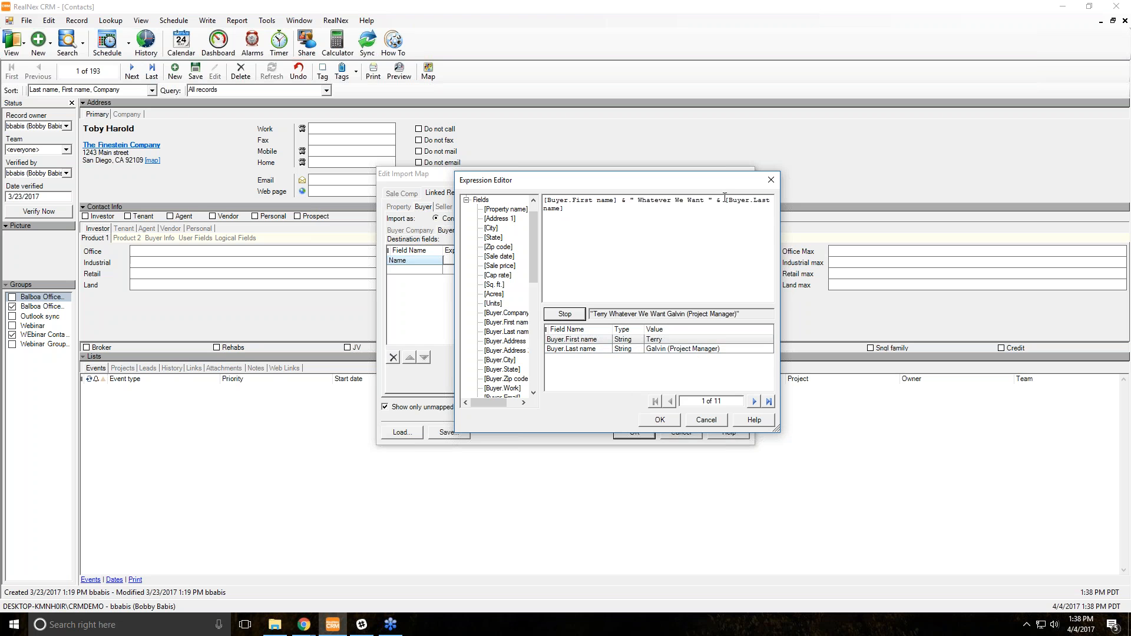
pyautogui.moveTo(707, 204); pyautogui.dragTo(658, 204)
pyautogui.press('Delete')
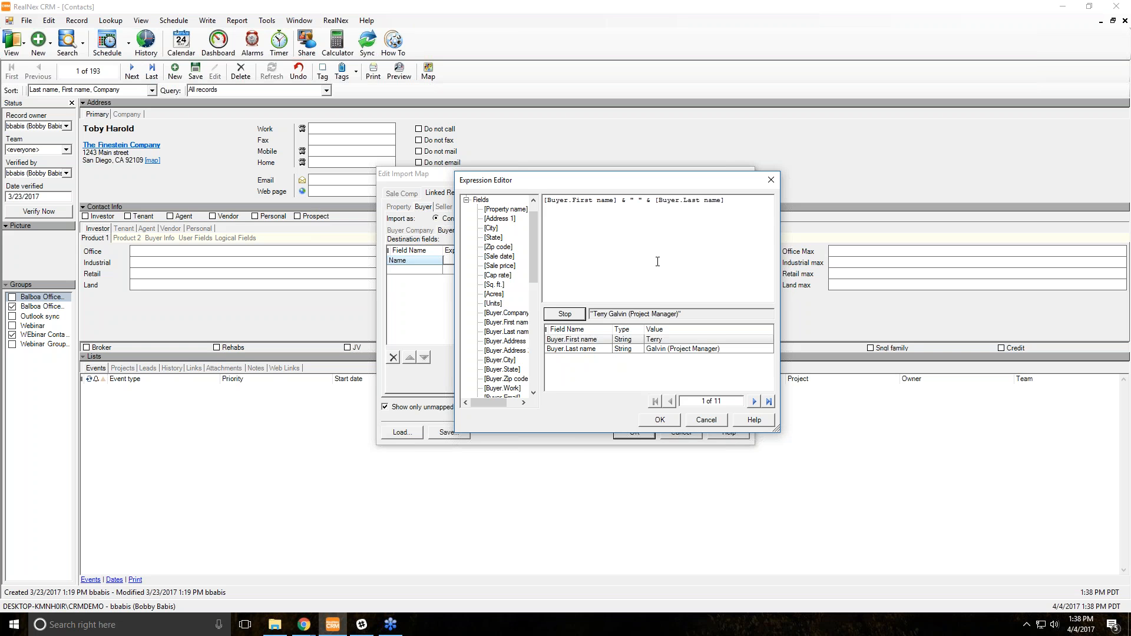
pyautogui.click(660, 421)
pyautogui.click(690, 327)
pyautogui.click(691, 318)
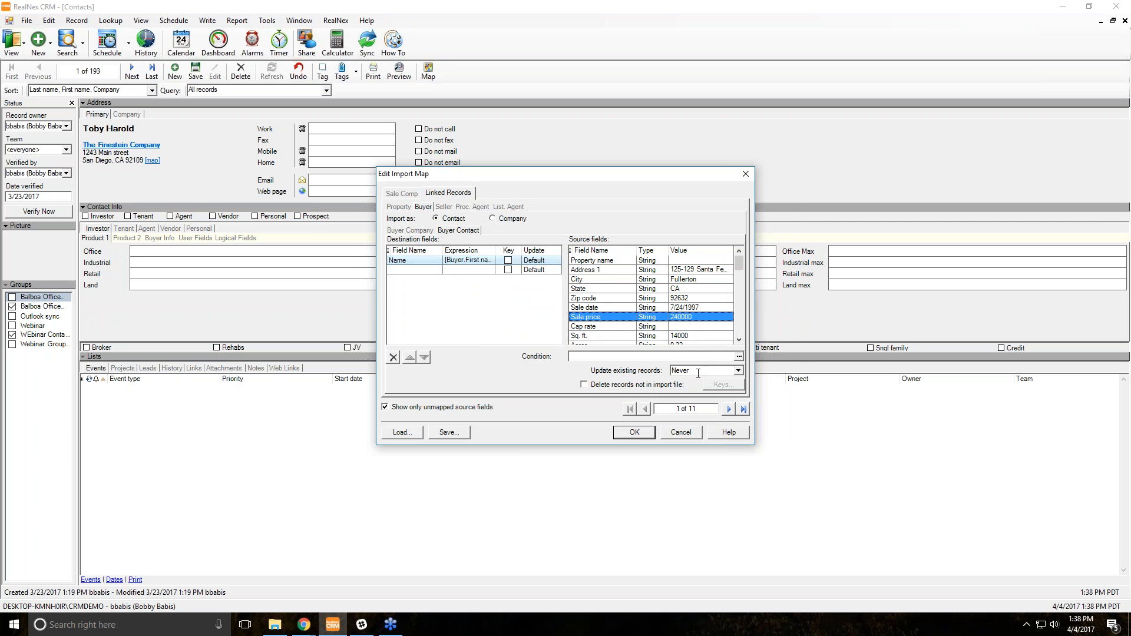
# Change the Sale price expression in the Sale Comp mapping to Replace([Sale price],"$","")
pyautogui.click(406, 194)
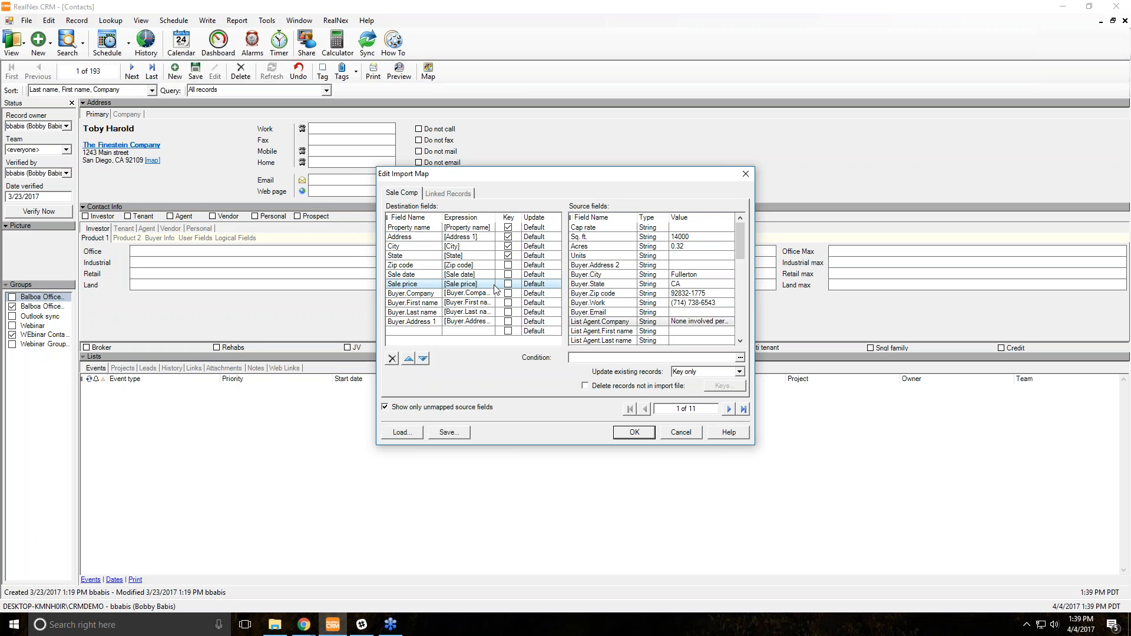
pyautogui.click(491, 284)
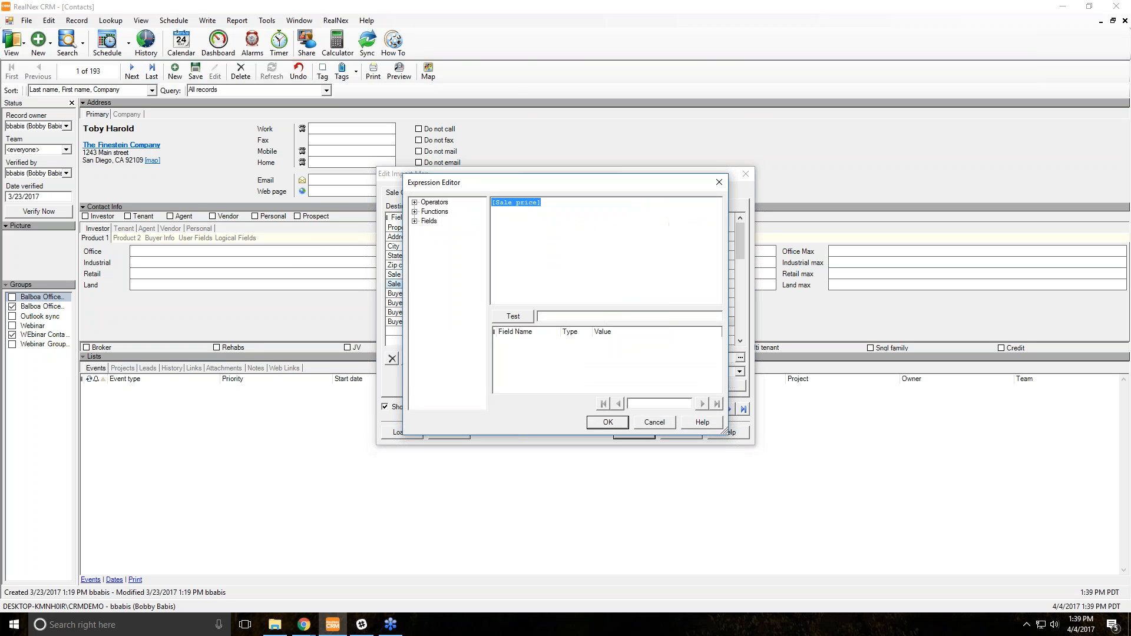
pyautogui.click(655, 422)
pyautogui.click(477, 284)
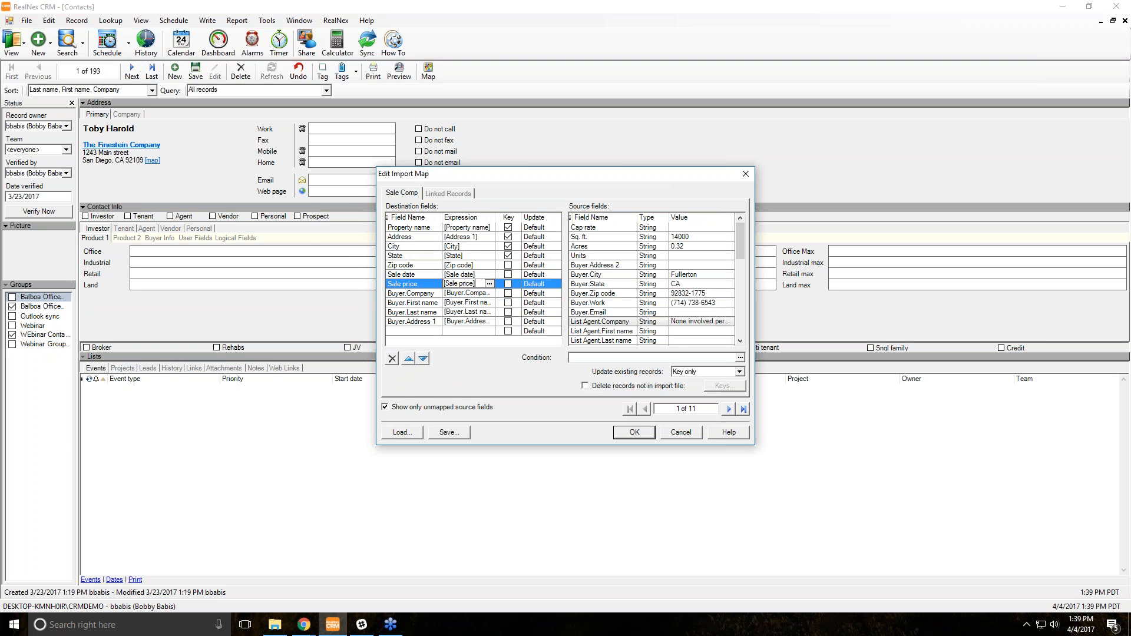
pyautogui.moveTo(476, 284); pyautogui.dragTo(445, 283)
pyautogui.click(492, 285)
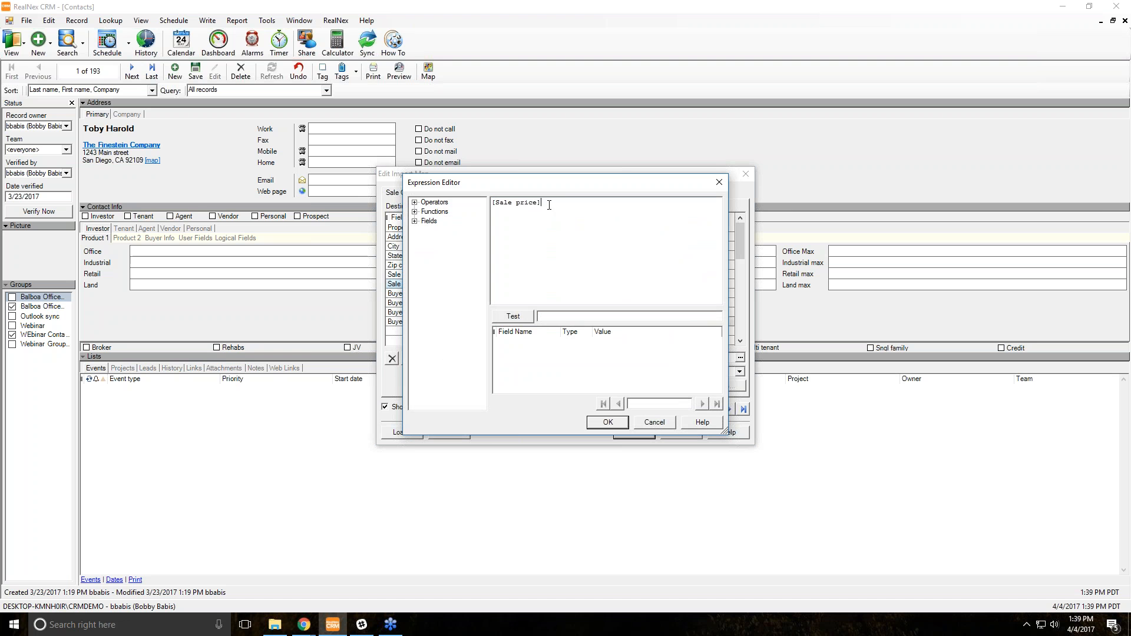
pyautogui.moveTo(543, 203); pyautogui.dragTo(480, 208)
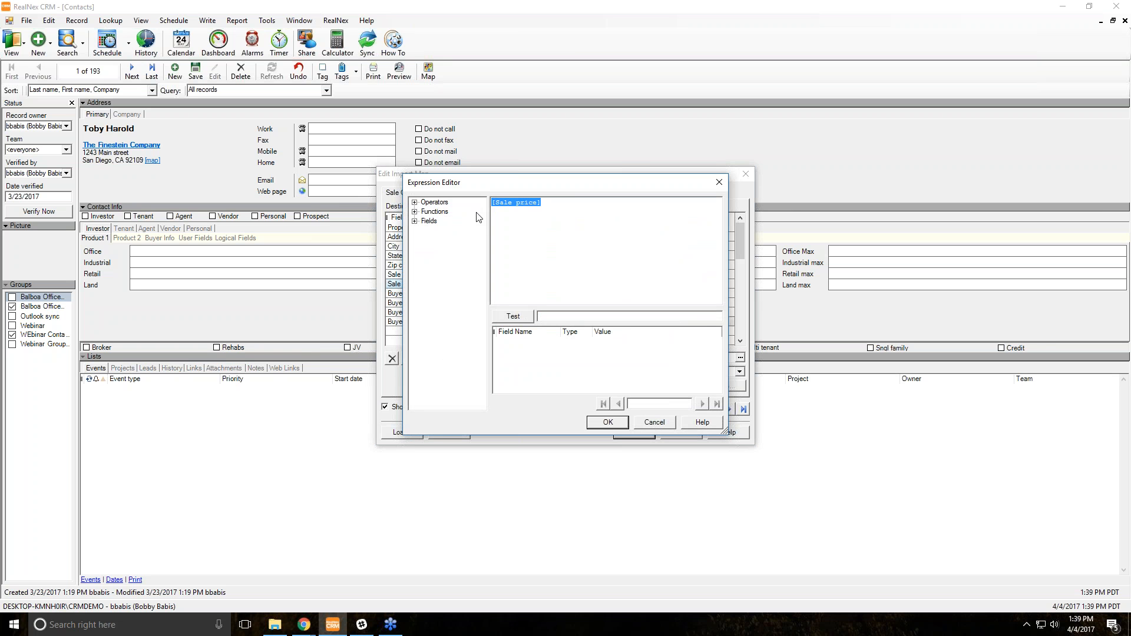
pyautogui.click(415, 213)
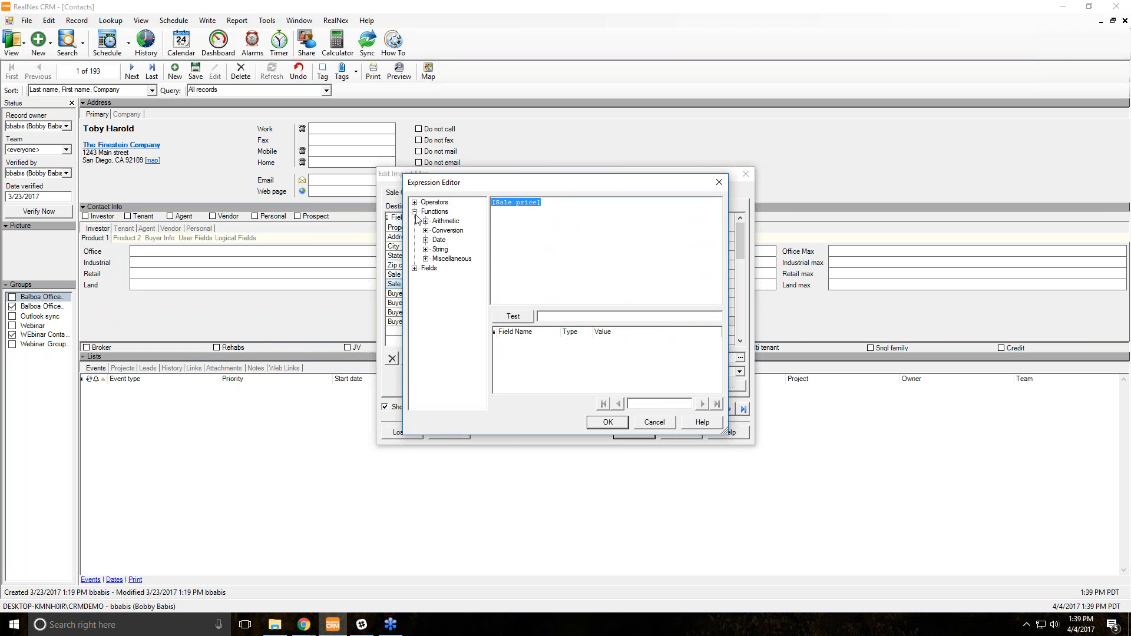
pyautogui.click(425, 249)
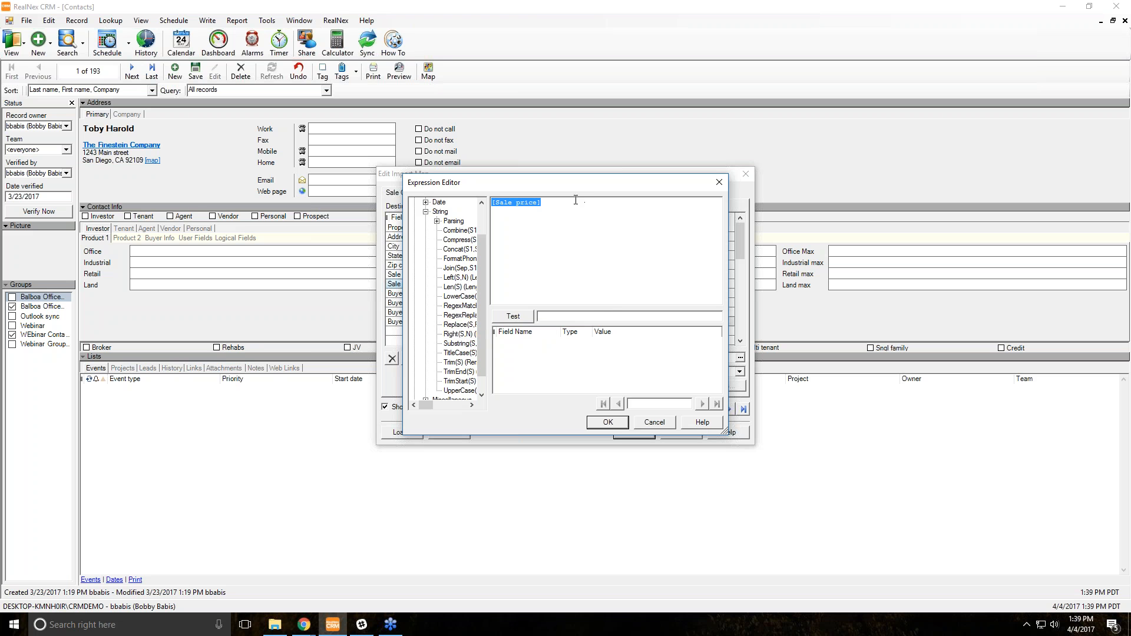
pyautogui.doubleClick(461, 325)
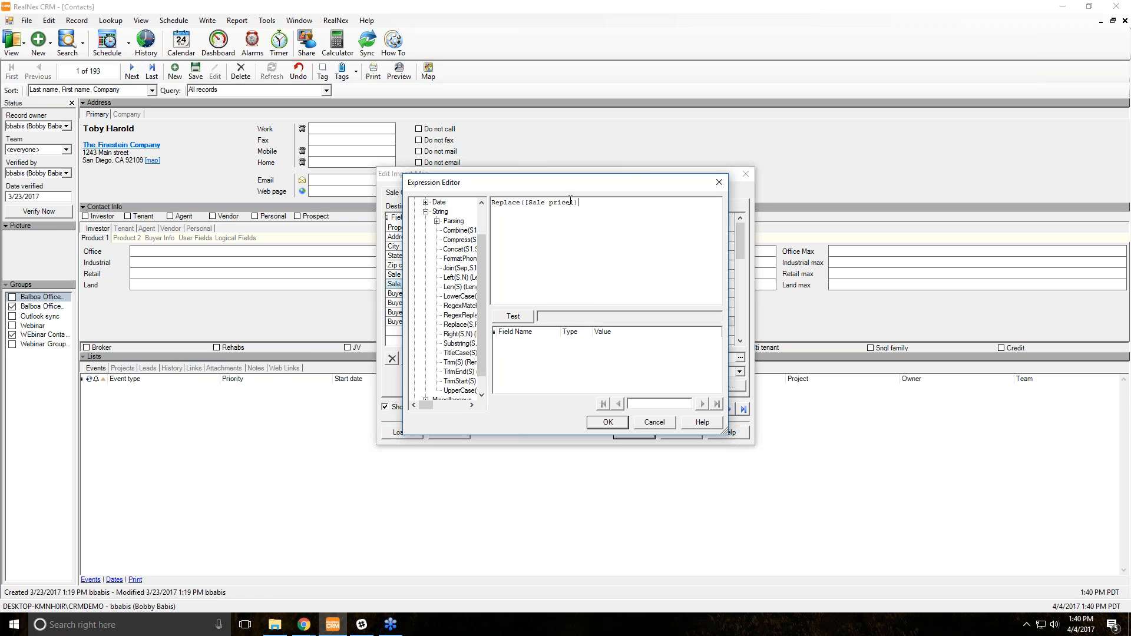
pyautogui.write(',"$",""')
# Test the Sale price Replace expression and accept it into the import map
pyautogui.moveTo(607, 202); pyautogui.dragTo(540, 202)
pyautogui.click(578, 202)
pyautogui.doubleClick(586, 202)
pyautogui.click(600, 202)
pyautogui.click(510, 317)
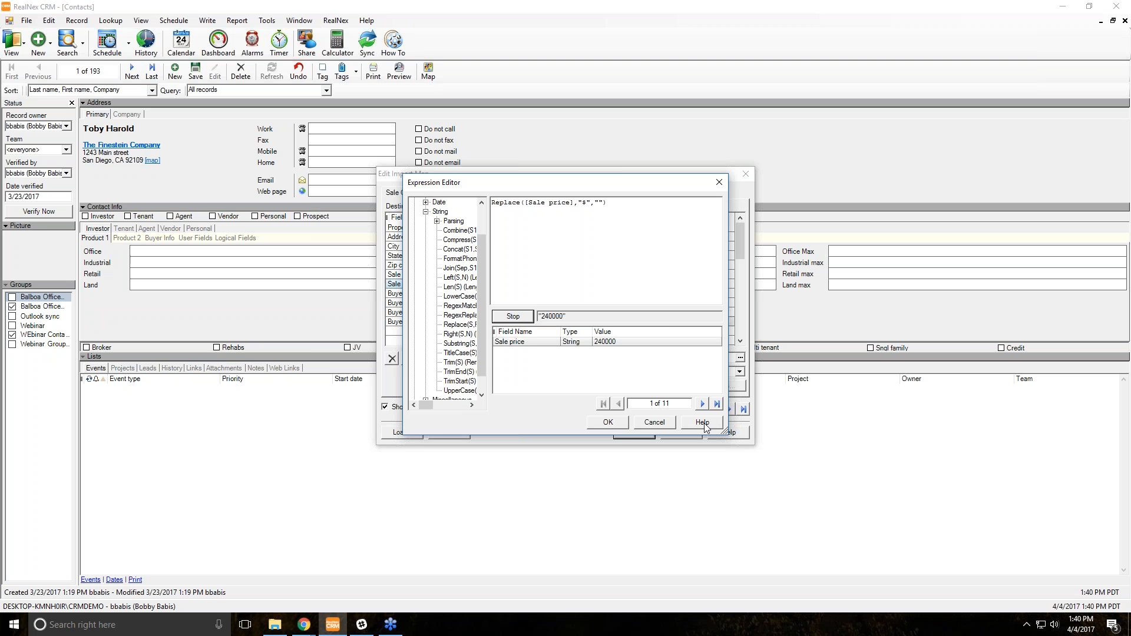
pyautogui.click(614, 425)
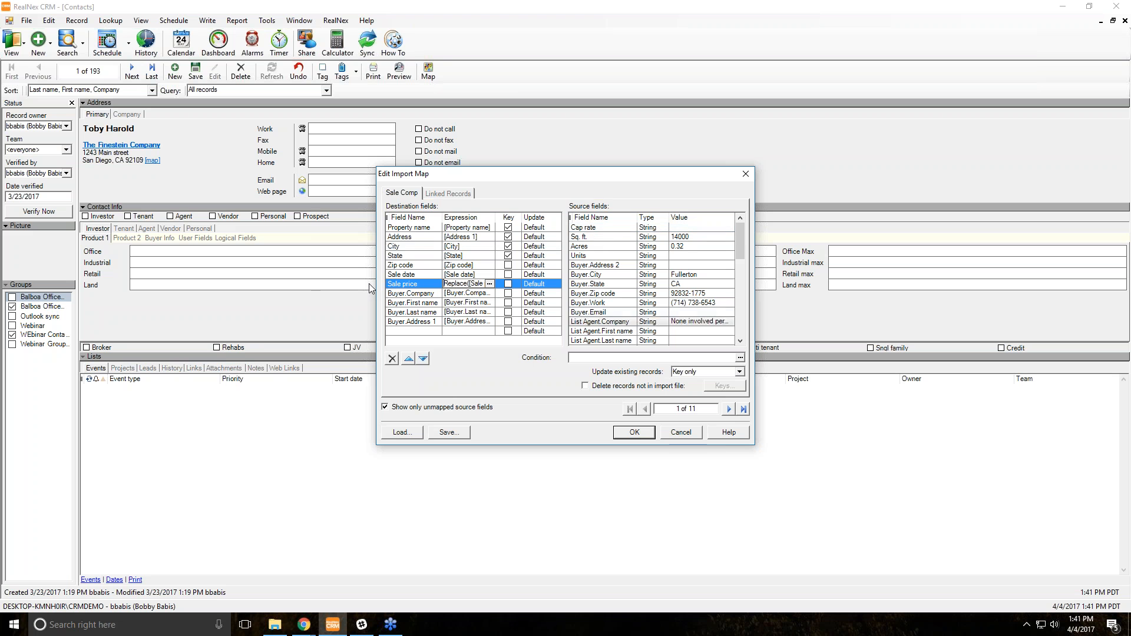
# Remove the State destination field from the Sale Comp mapping
pyautogui.click(448, 193)
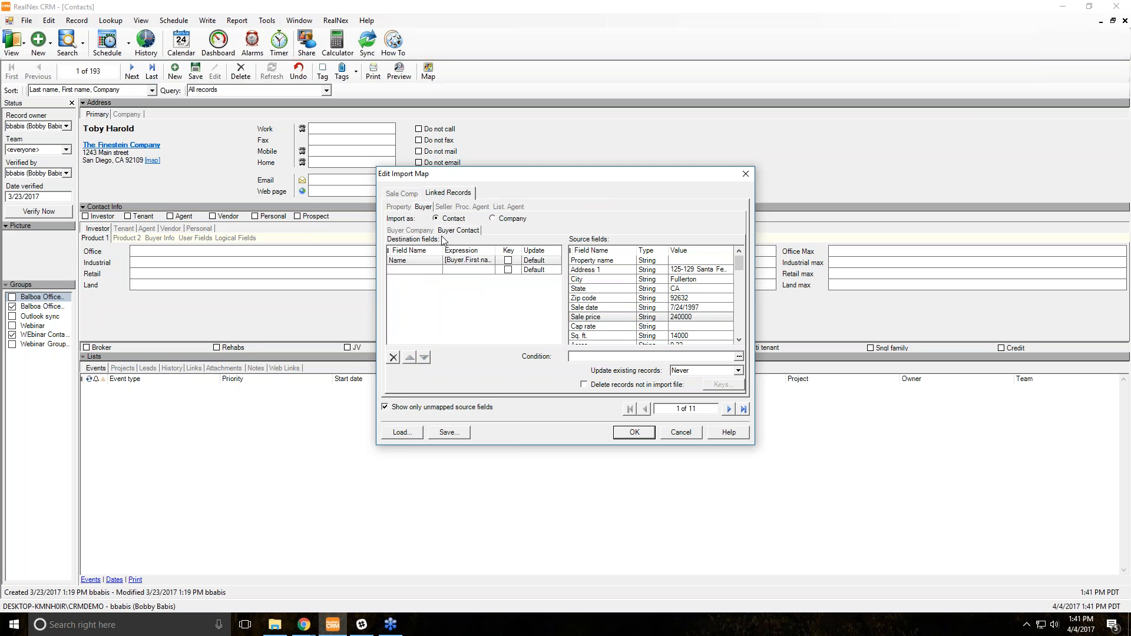
pyautogui.click(451, 271)
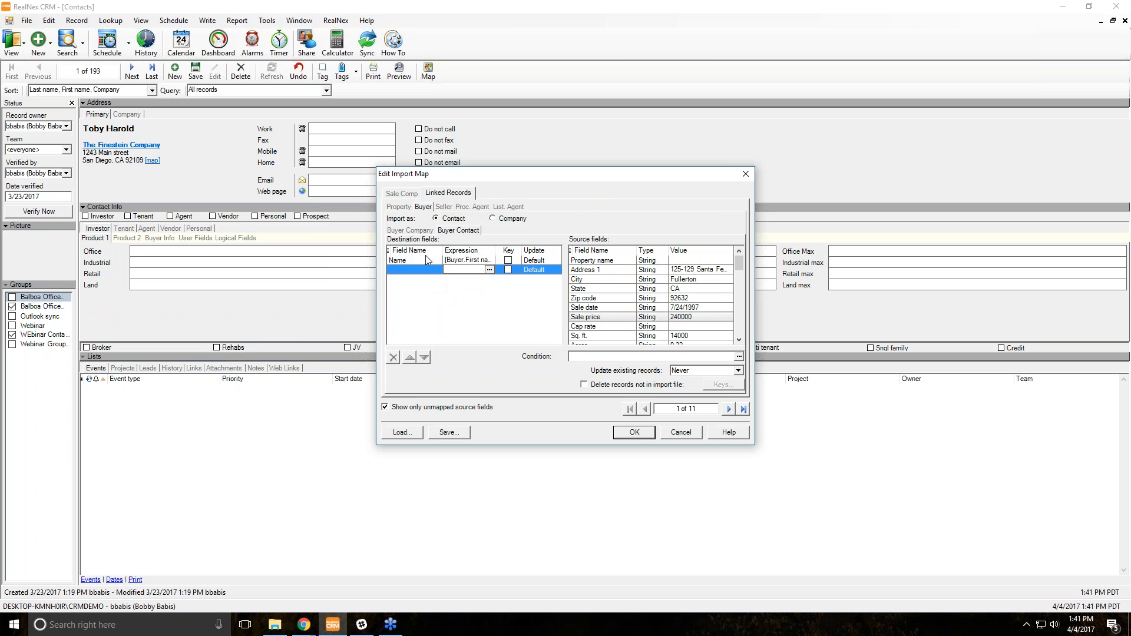
pyautogui.click(412, 196)
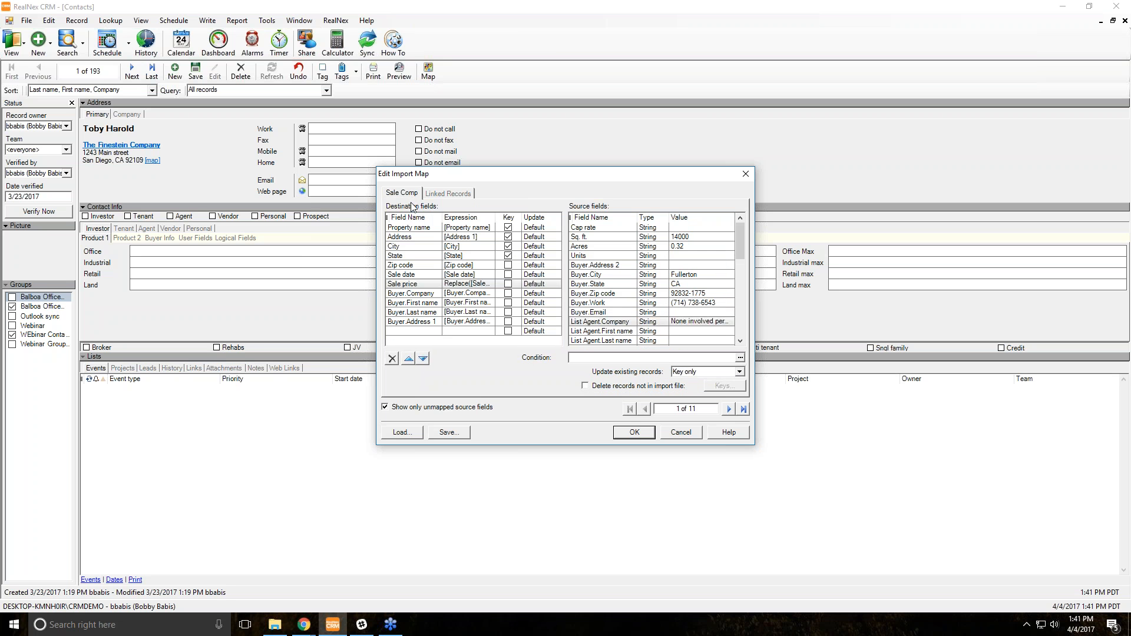
pyautogui.click(413, 258)
pyautogui.click(391, 358)
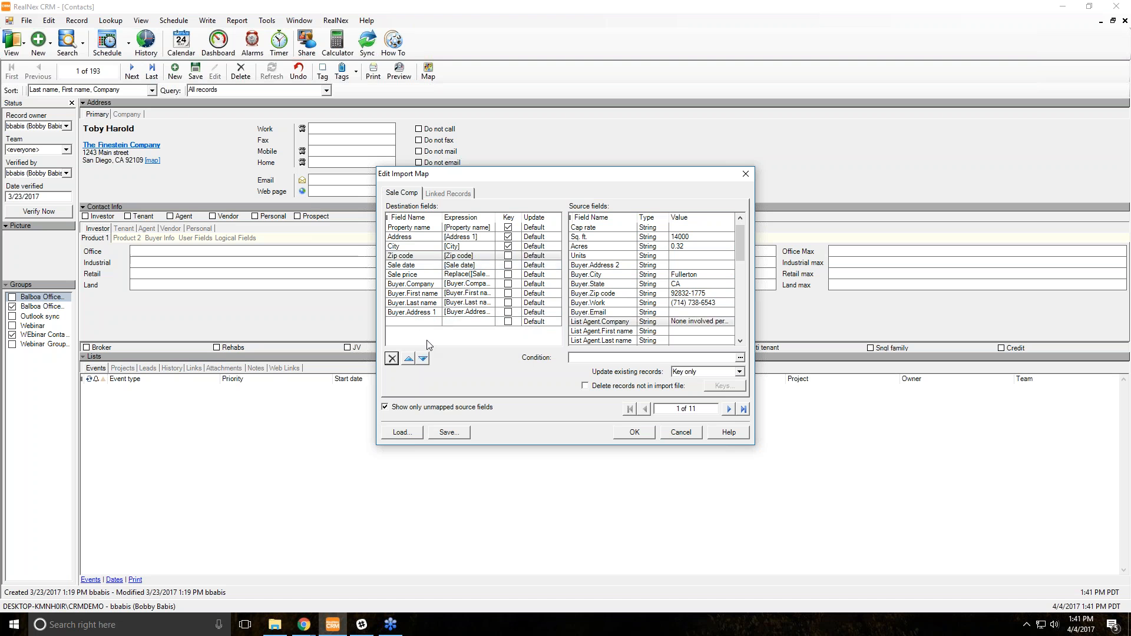
# Add State as a Sale Comp destination field with the constant "CA" as its expression, then discard the import map edits
pyautogui.click(419, 323)
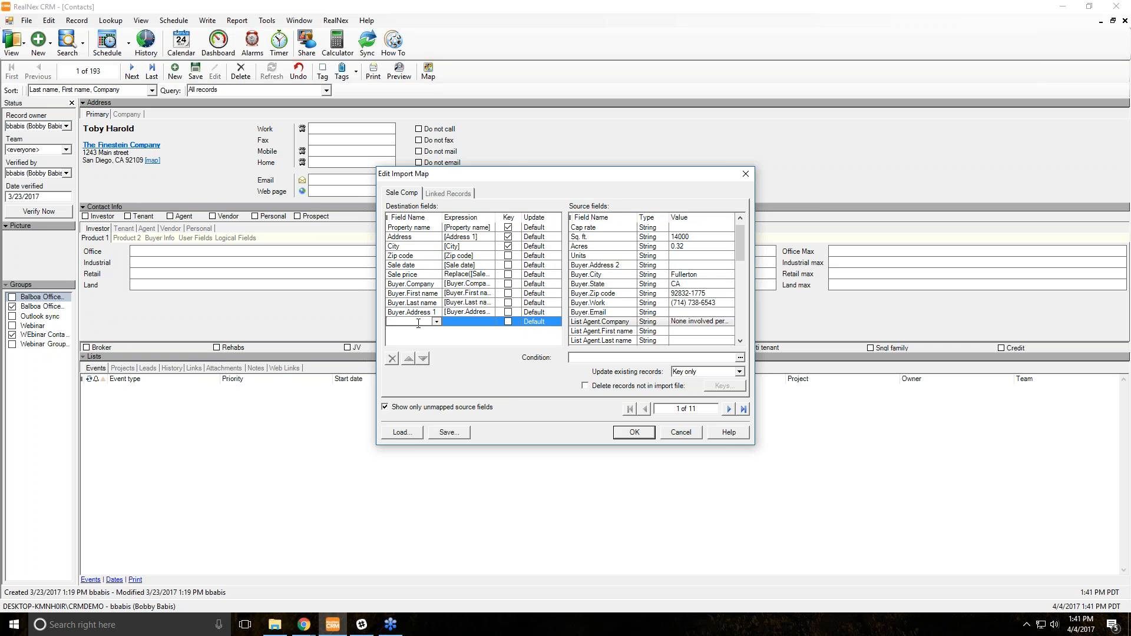
pyautogui.write('State')
pyautogui.click(459, 323)
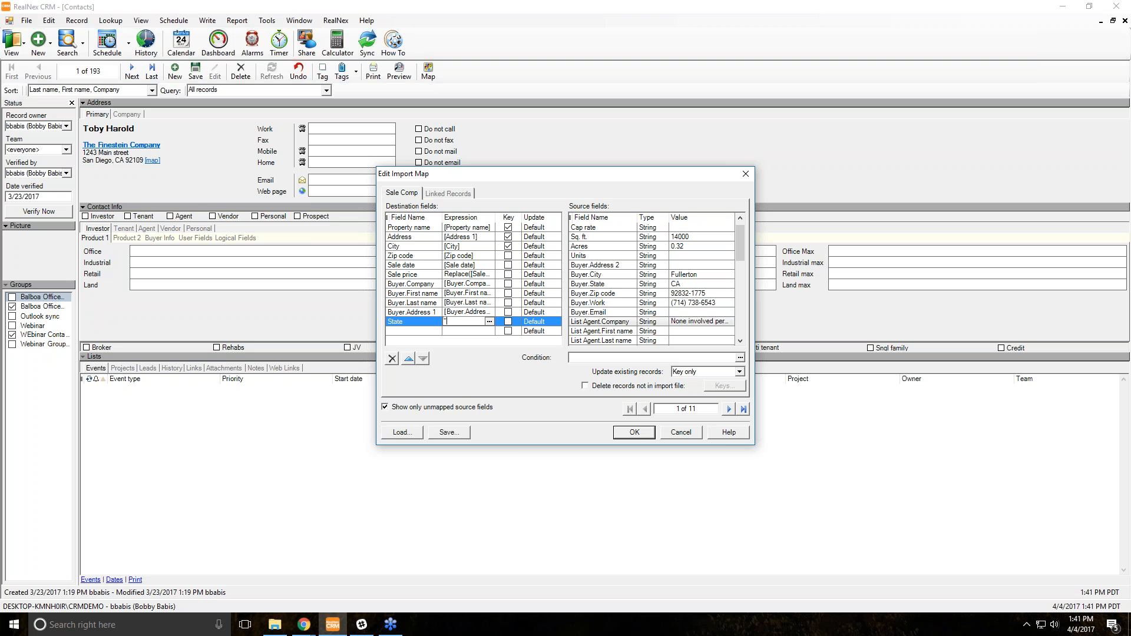
pyautogui.write('"CA')
pyautogui.click(681, 433)
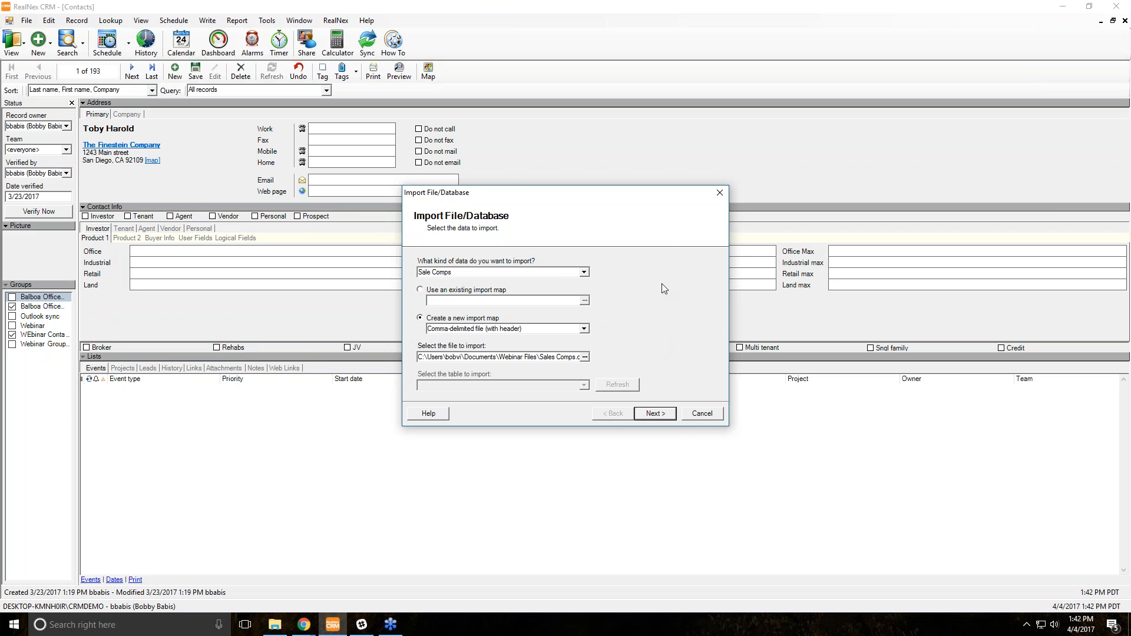
# Set the import data type to Spaces and load the existing Space Import map from the Webinar Files folder on disk
pyautogui.click(584, 272)
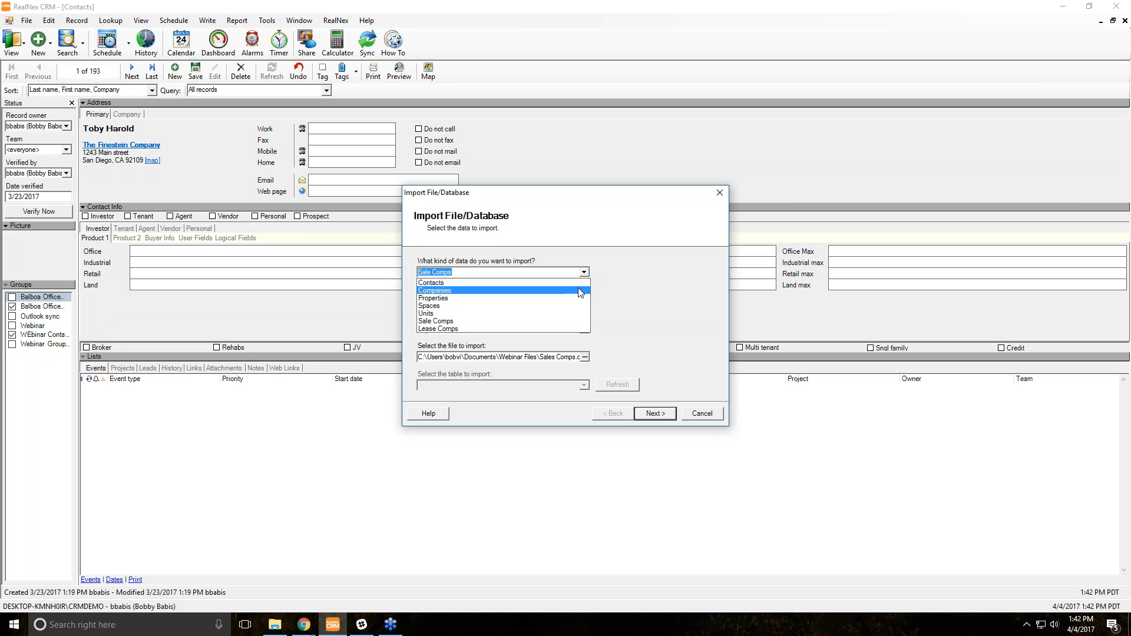
pyautogui.click(573, 292)
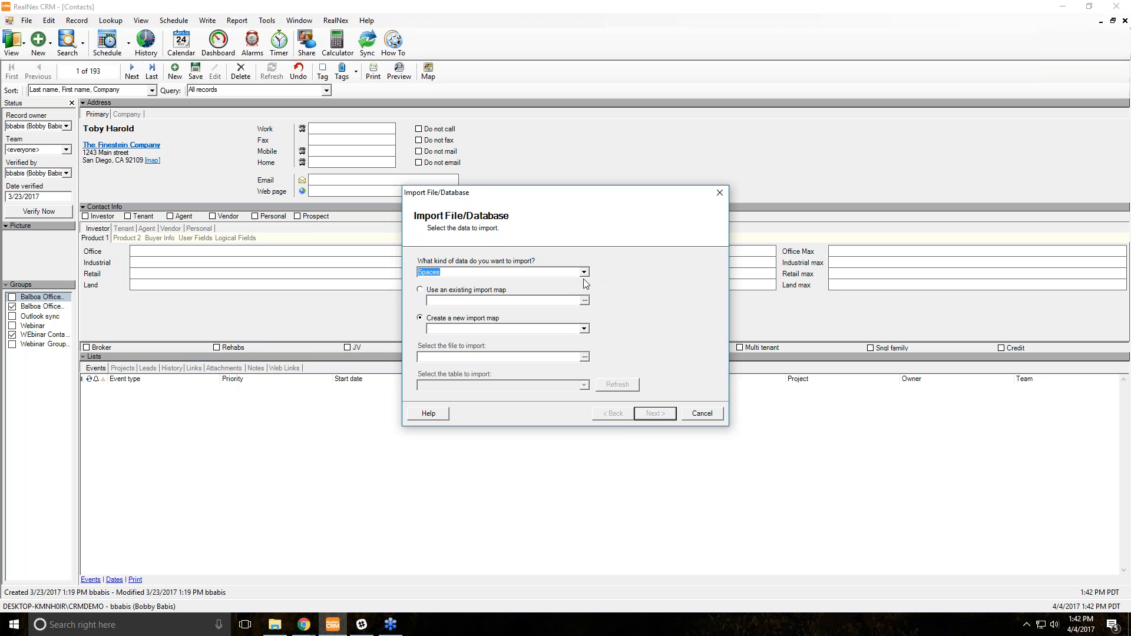
pyautogui.click(459, 291)
pyautogui.click(585, 301)
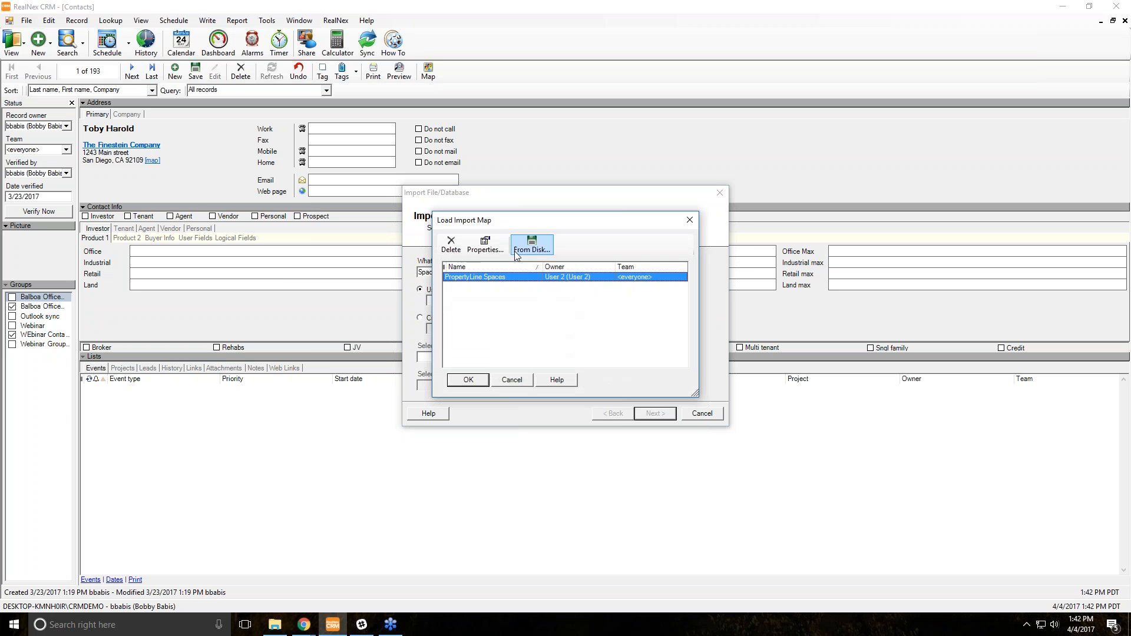
pyautogui.click(533, 243)
pyautogui.click(596, 312)
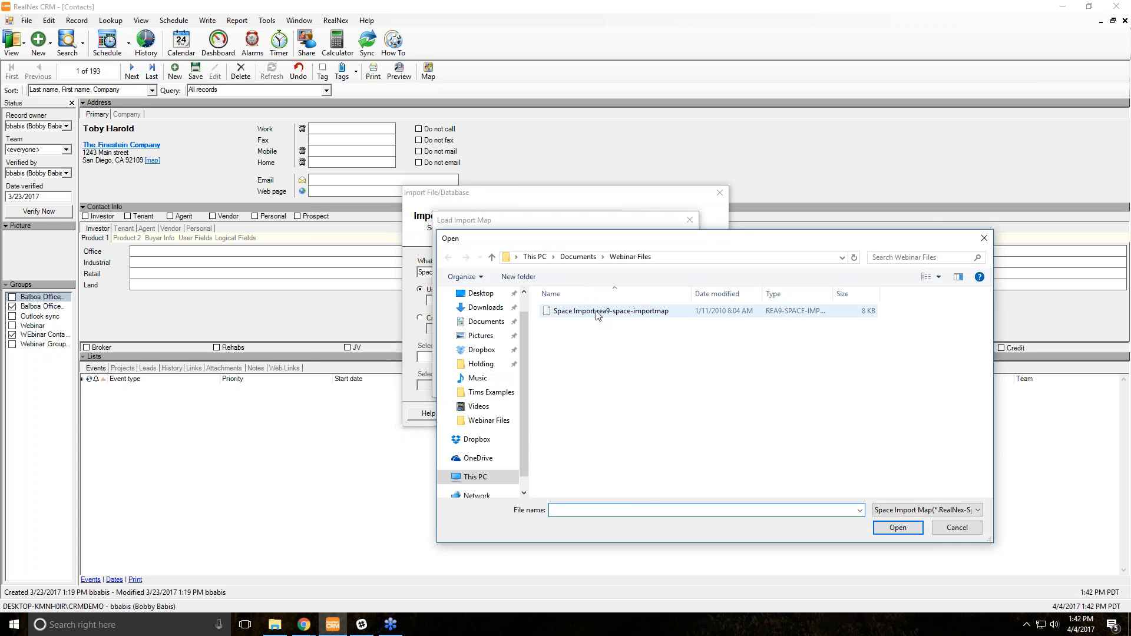
pyautogui.doubleClick(597, 312)
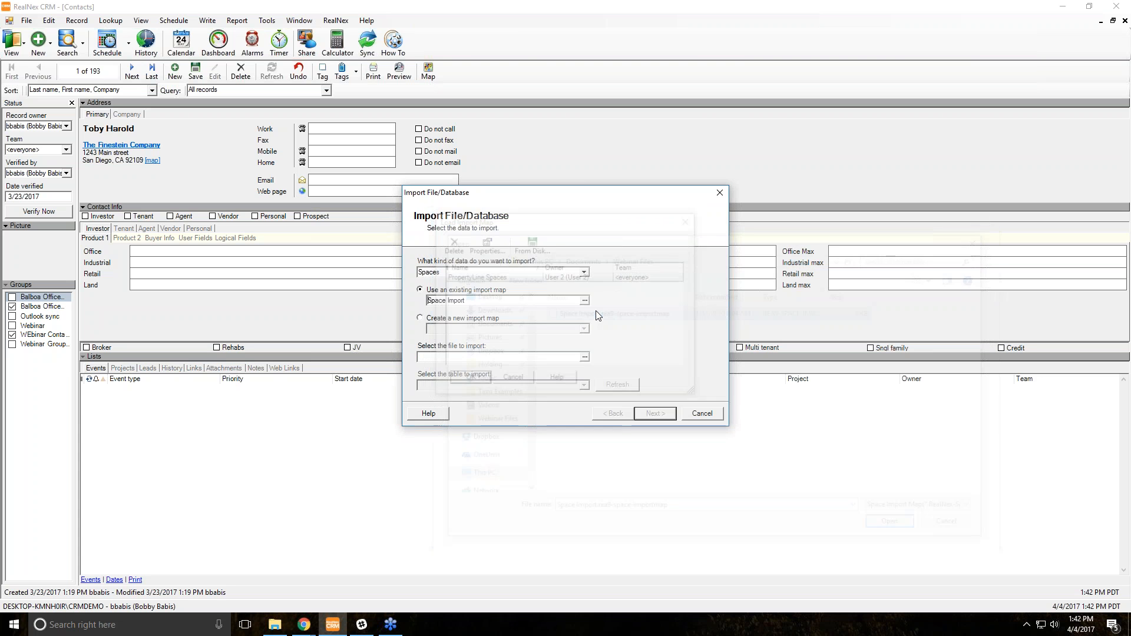
# Choose Spaces.csv from the Webinar Files folder as the file to import and continue to the import map review
pyautogui.click(585, 357)
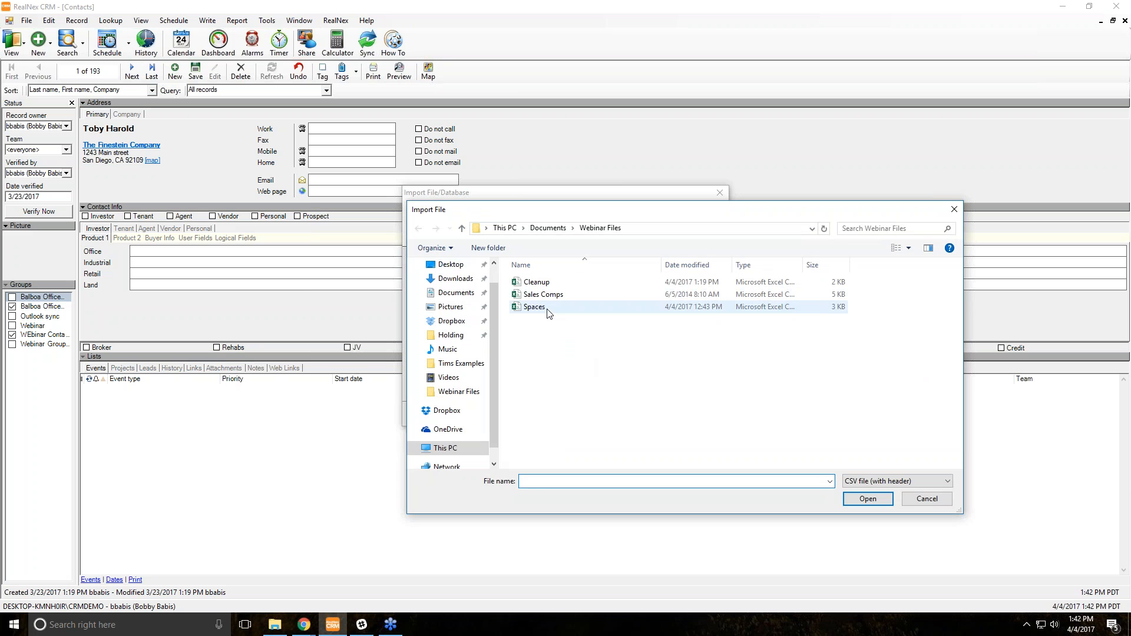
pyautogui.click(548, 313)
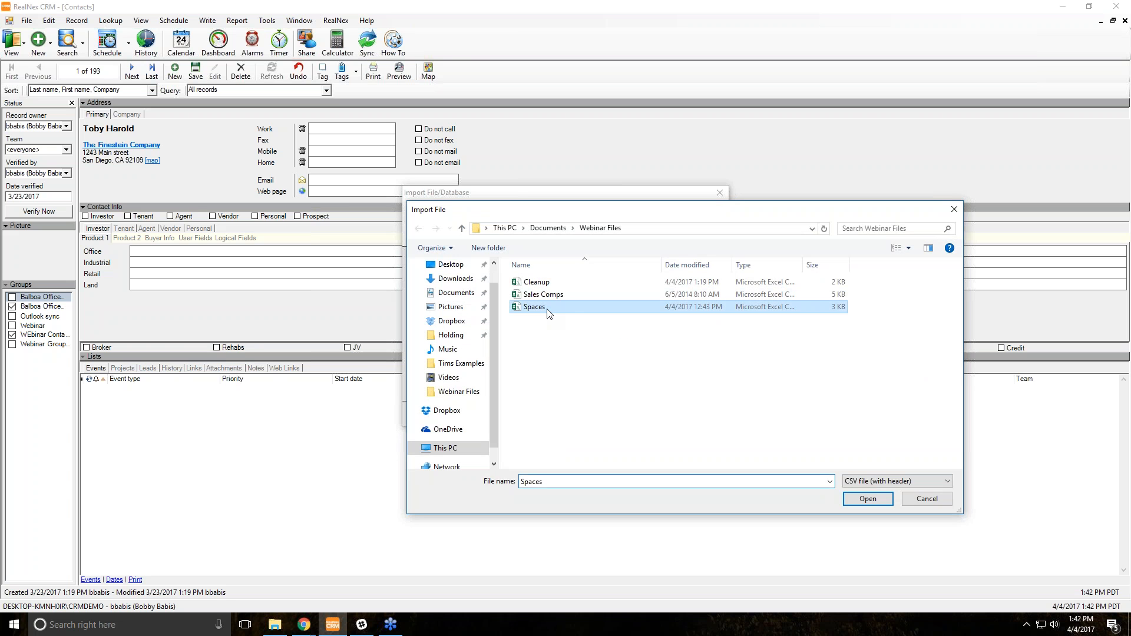
pyautogui.doubleClick(547, 313)
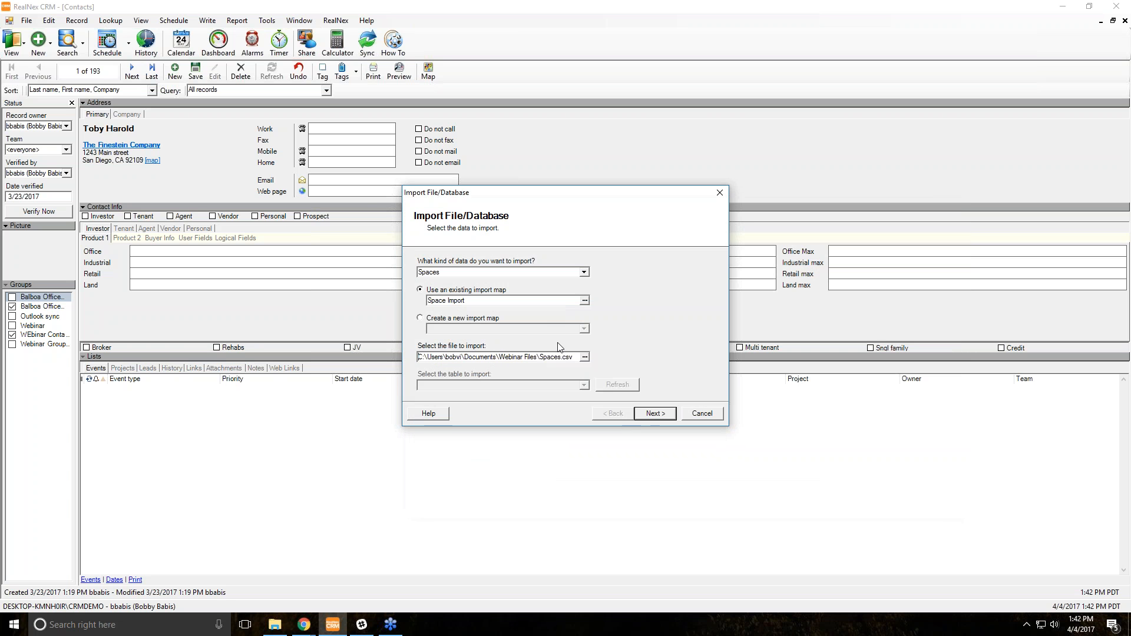
pyautogui.click(655, 416)
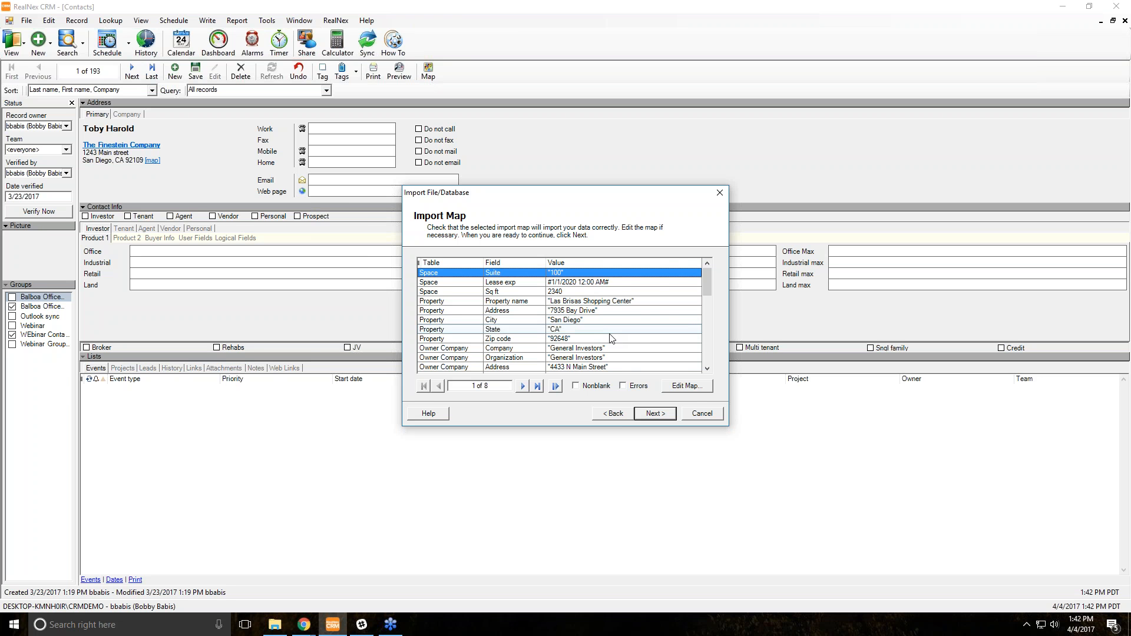
# Open the import map for editing and examine the field mappings and key fields for Space, Property, Owner and Tenant
pyautogui.click(686, 385)
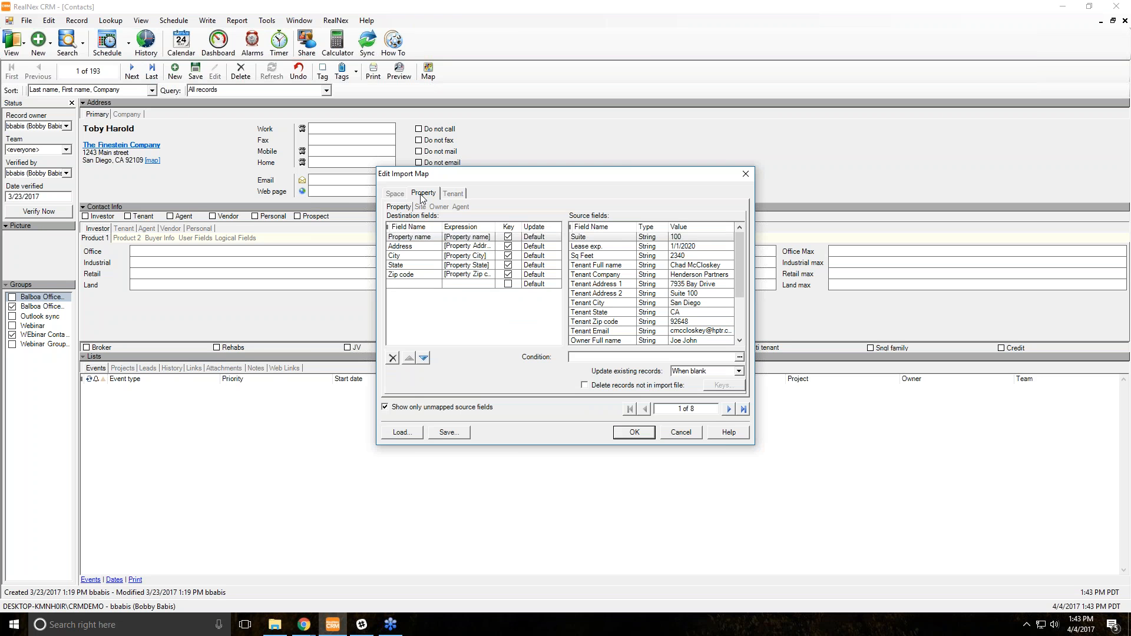
pyautogui.click(420, 207)
pyautogui.click(439, 207)
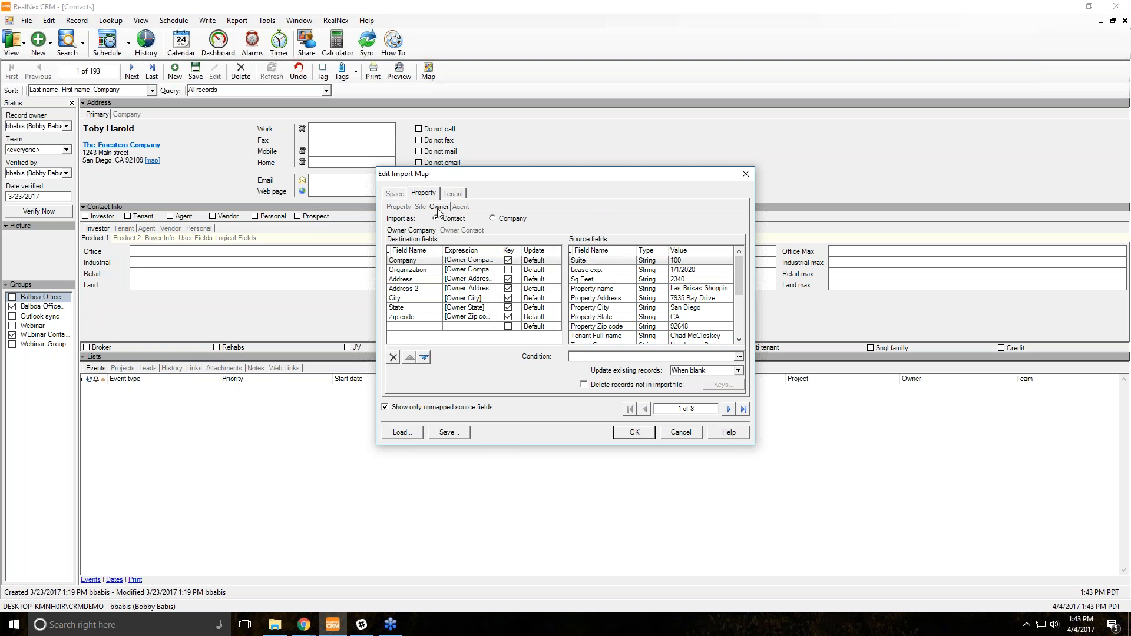
pyautogui.click(462, 194)
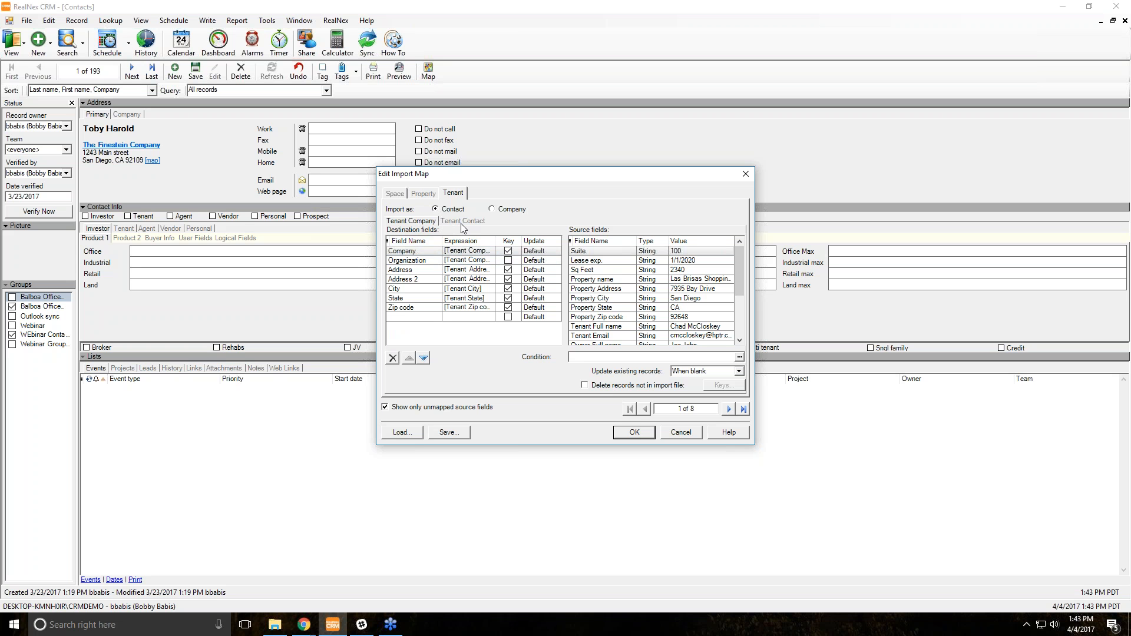
pyautogui.click(395, 193)
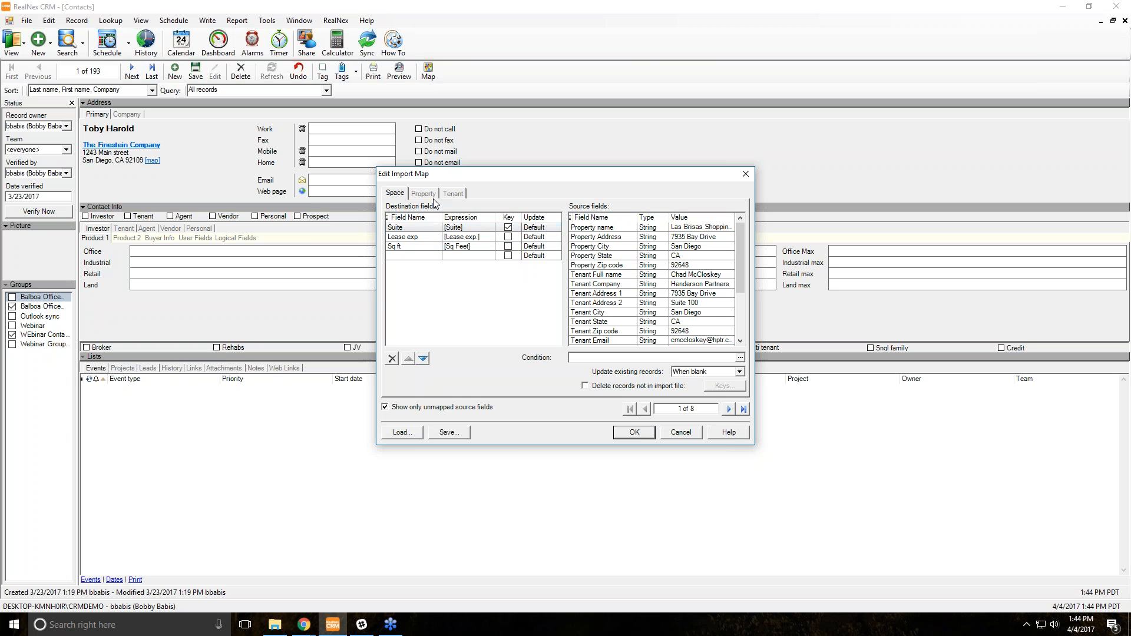
pyautogui.click(426, 194)
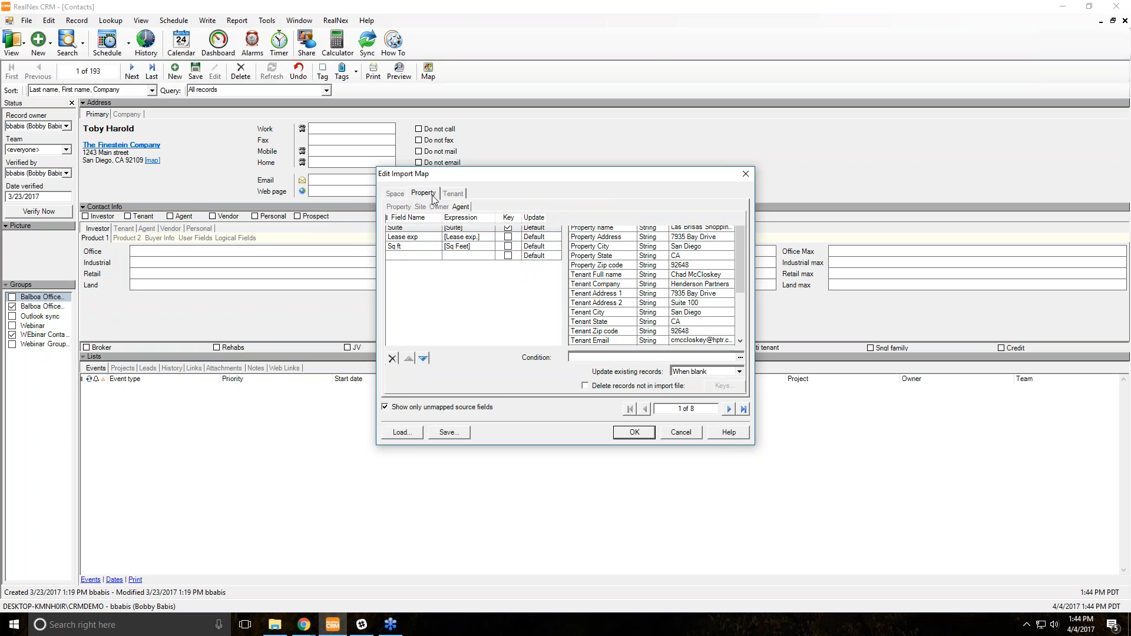
pyautogui.click(401, 207)
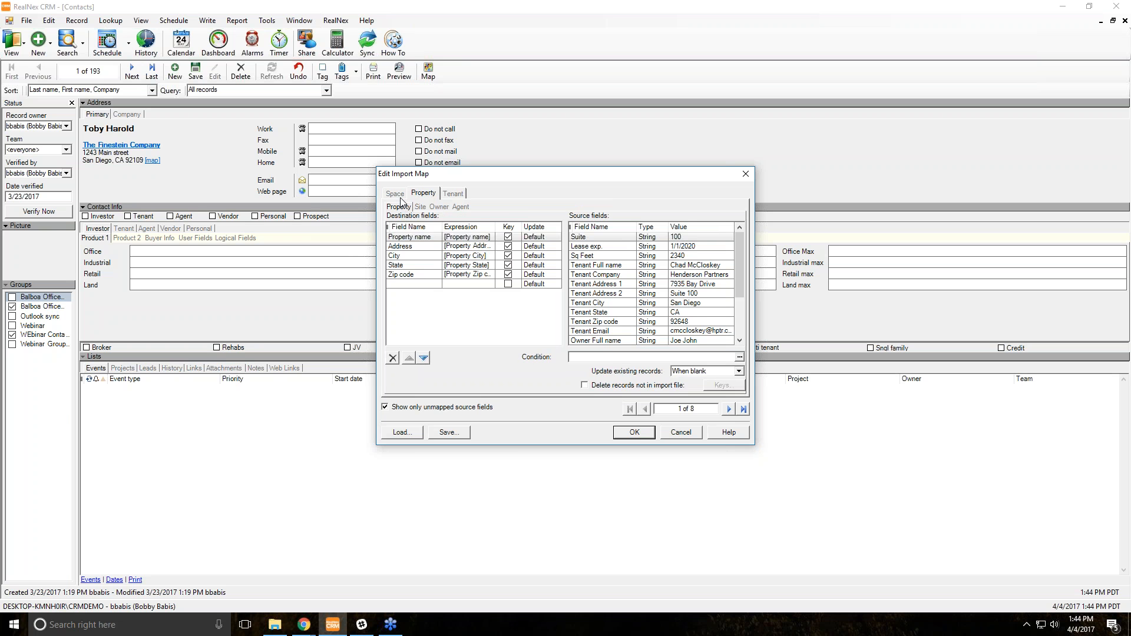
pyautogui.click(397, 194)
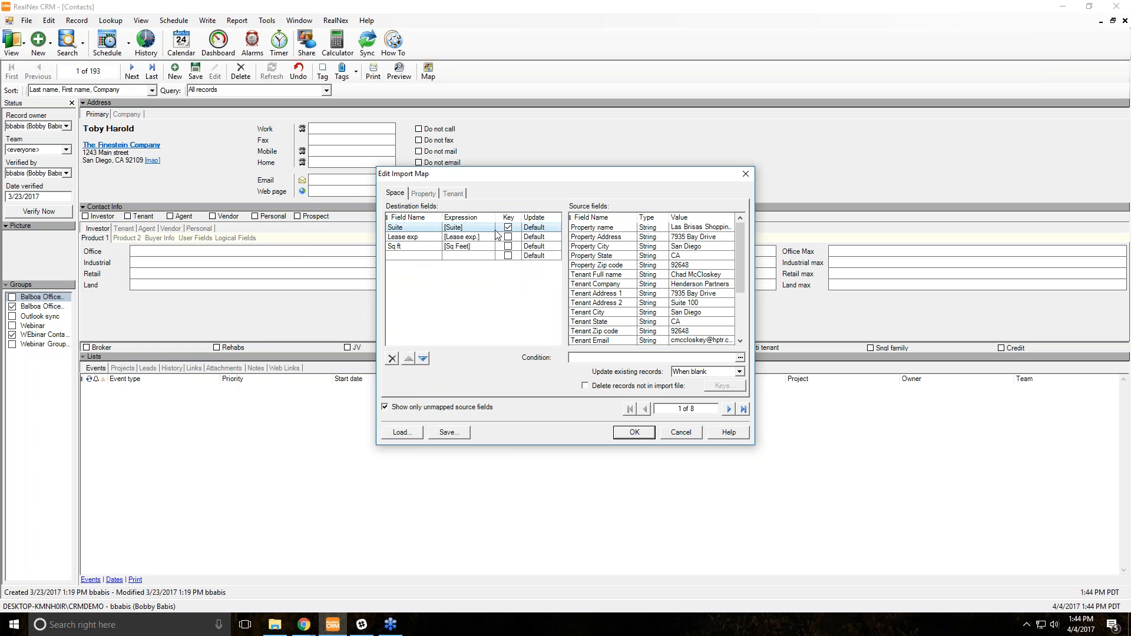
pyautogui.click(426, 196)
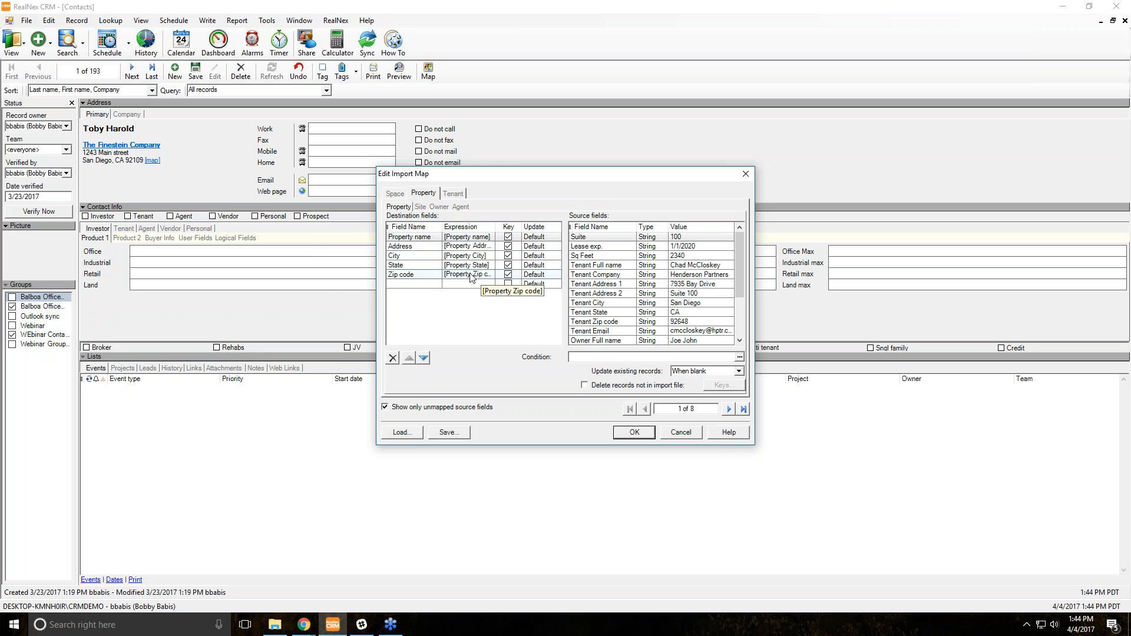
pyautogui.click(395, 194)
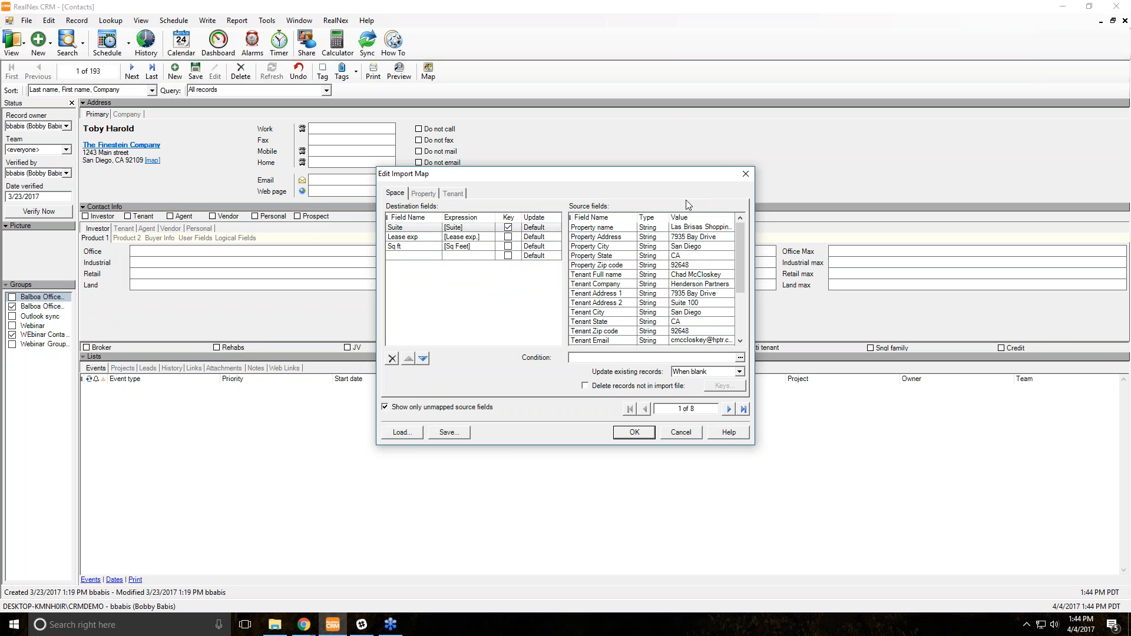
# Examine the unmapped source fields for the Space table across all source records, and return to the first record
pyautogui.scroll(-3, 685, 321)
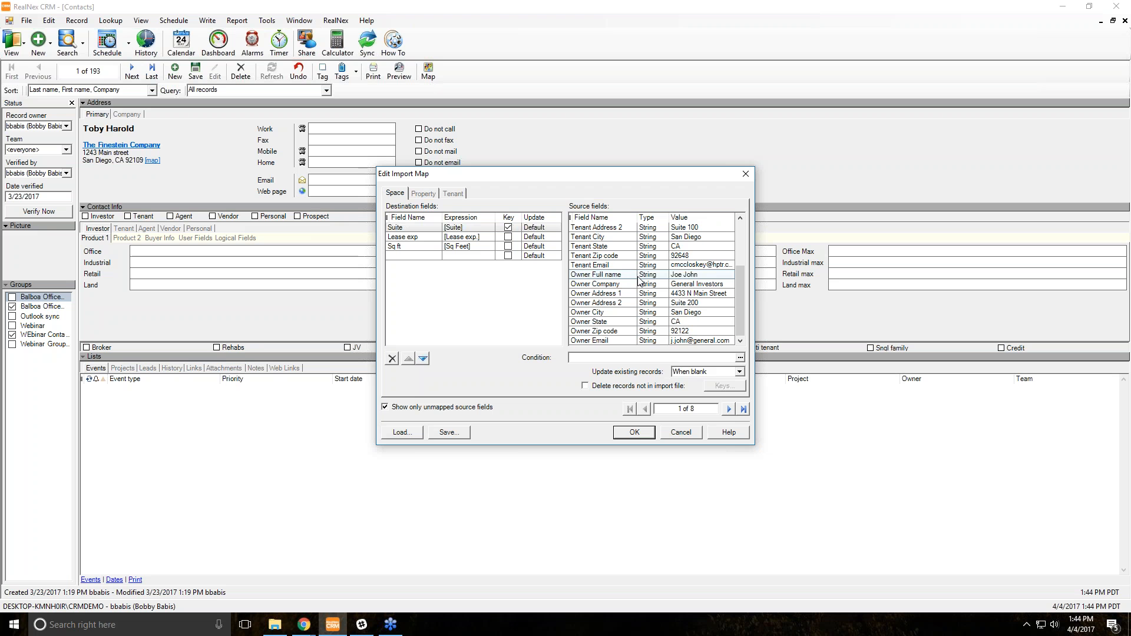
pyautogui.click(691, 305)
pyautogui.scroll(3, 692, 305)
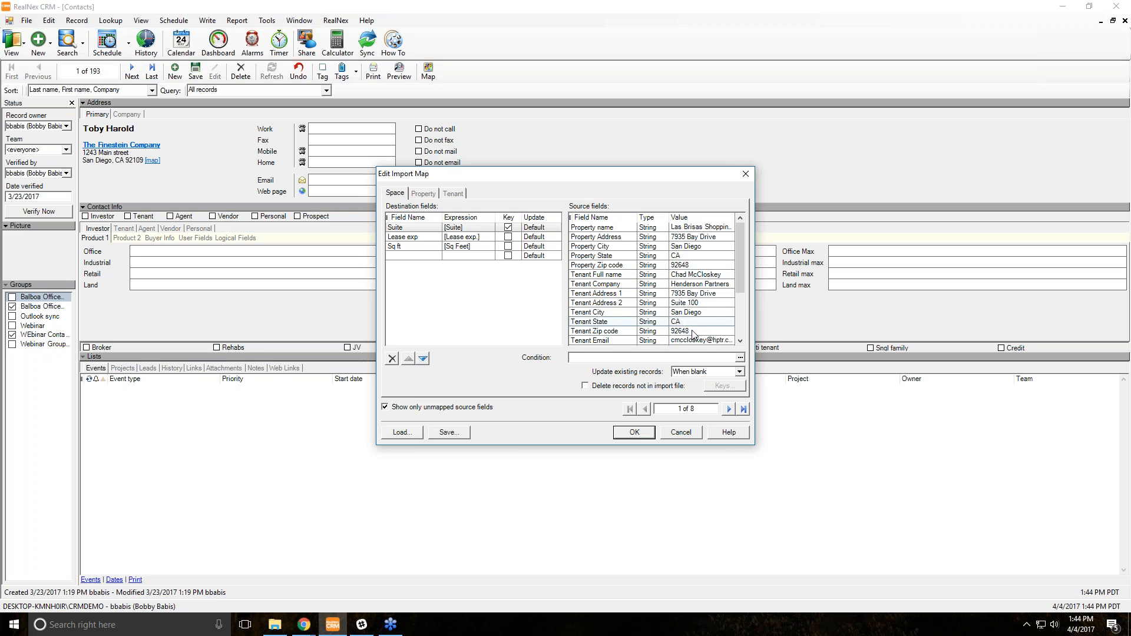
pyautogui.click(729, 411)
pyautogui.click(728, 411)
pyautogui.click(728, 409)
pyautogui.click(728, 409)
pyautogui.click(728, 409)
pyautogui.click(728, 409)
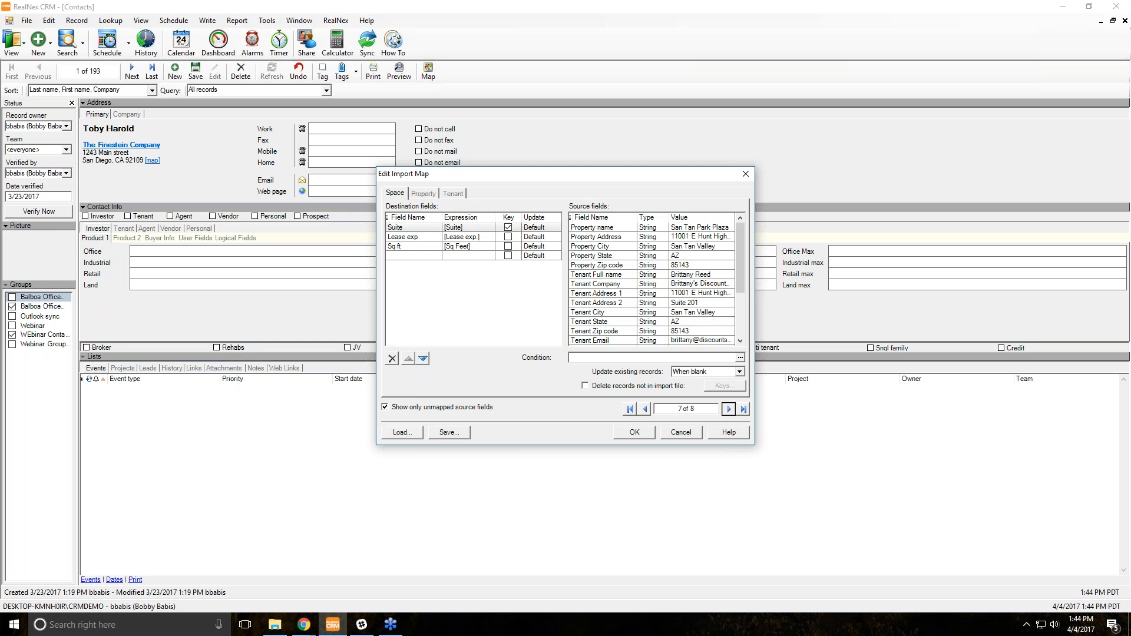
pyautogui.click(728, 409)
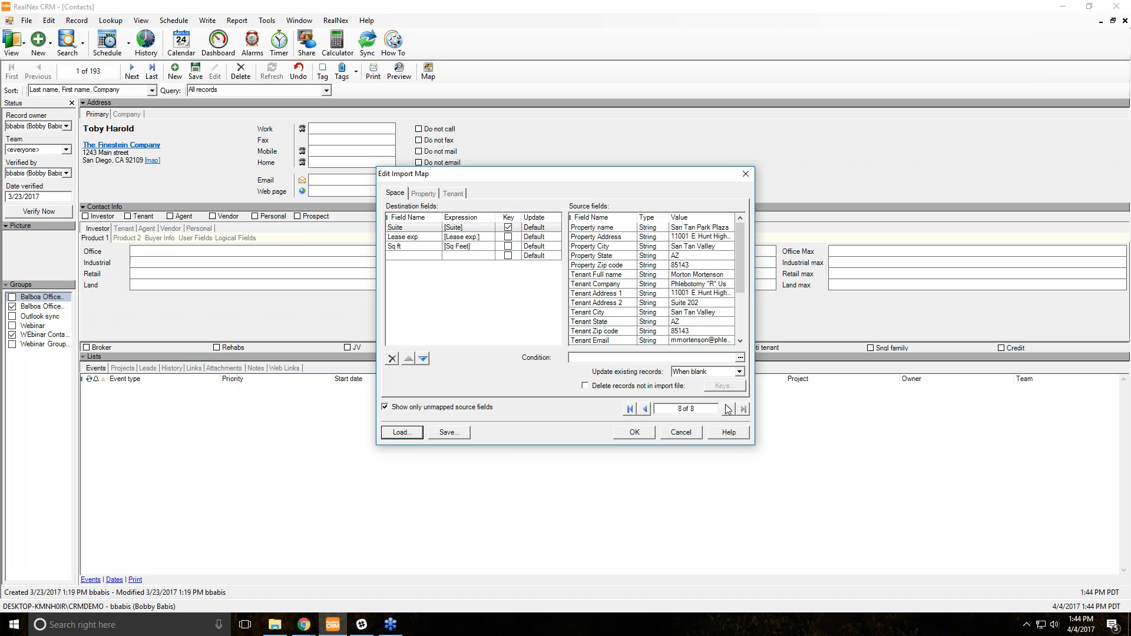
pyautogui.click(646, 409)
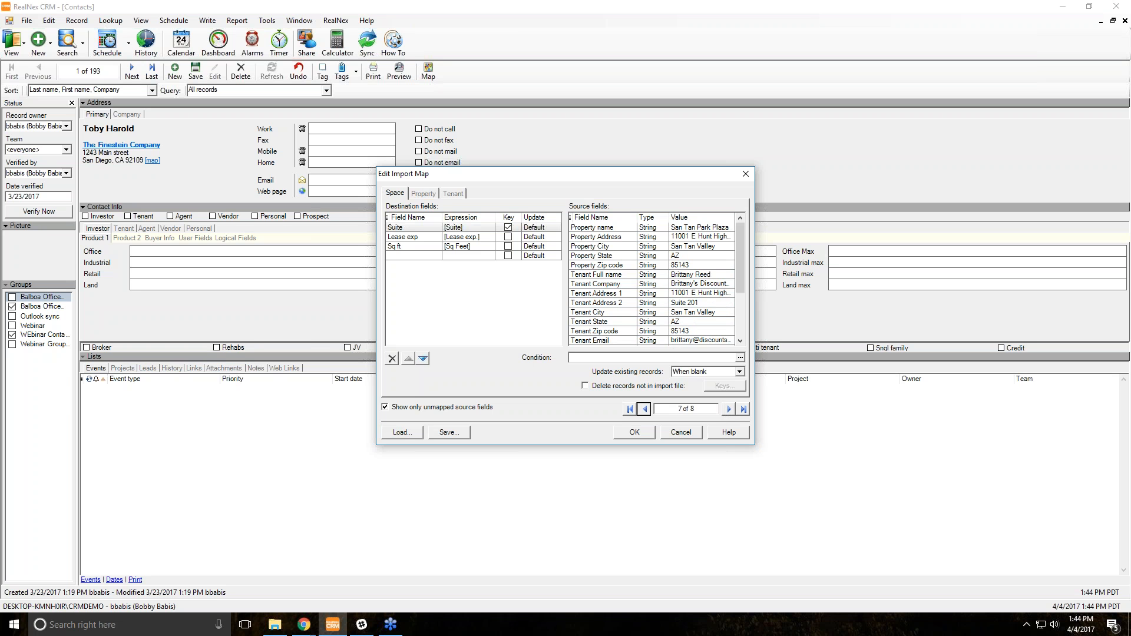
pyautogui.click(644, 409)
pyautogui.click(644, 409)
pyautogui.click(644, 409)
pyautogui.click(644, 409)
pyautogui.click(644, 408)
pyautogui.click(644, 409)
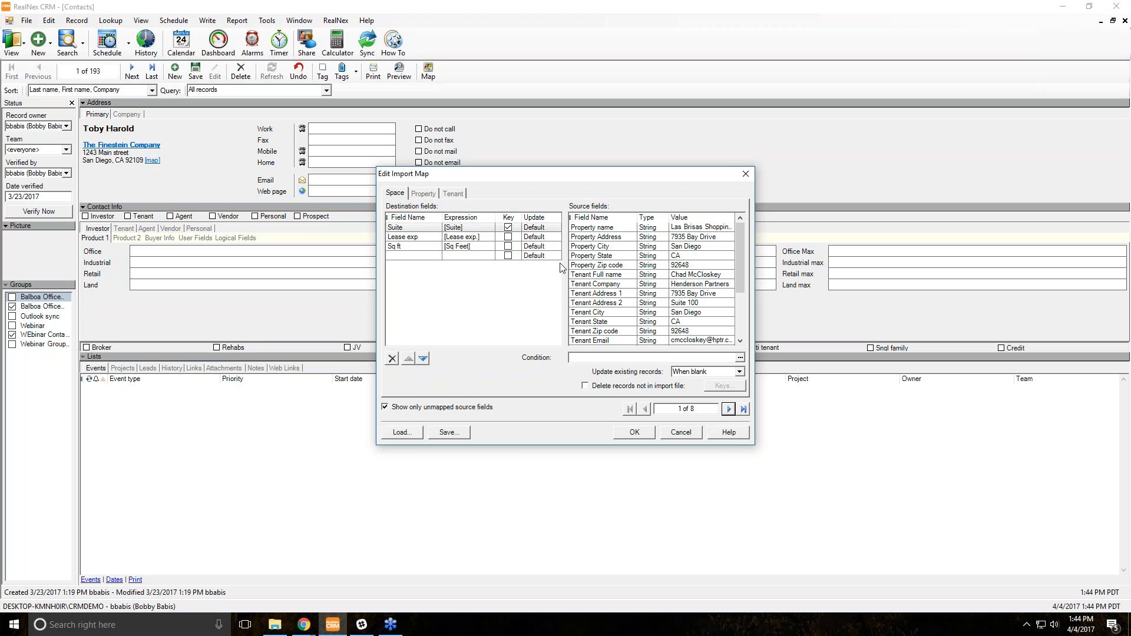
# Compare the Property, Space and Tenant Contact mappings with their unmapped source fields
pyautogui.click(423, 194)
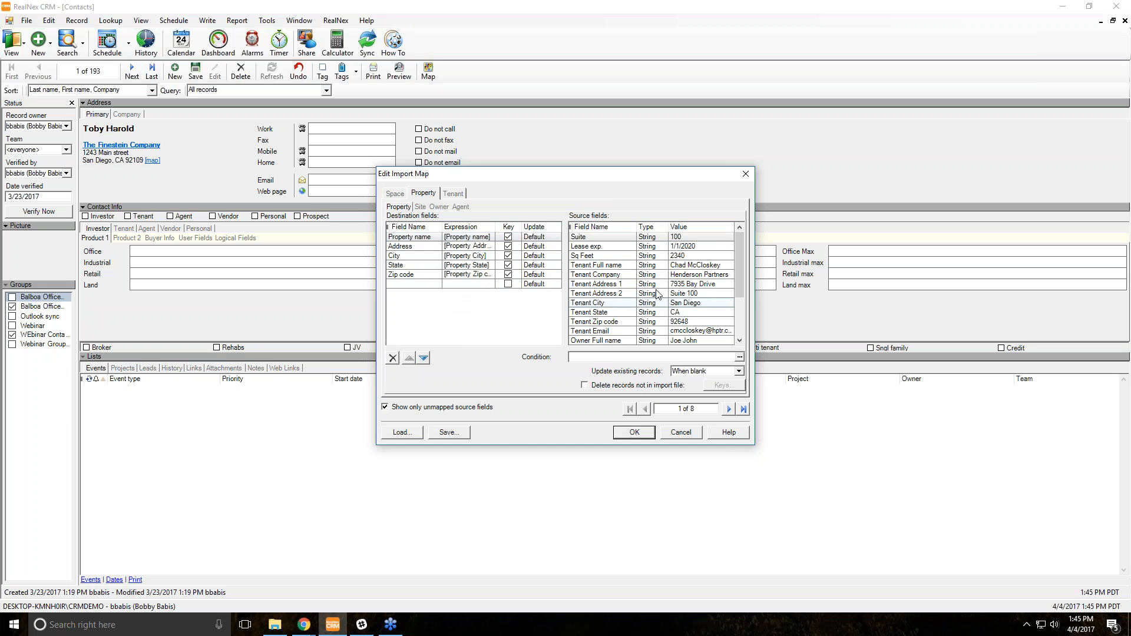
pyautogui.click(457, 195)
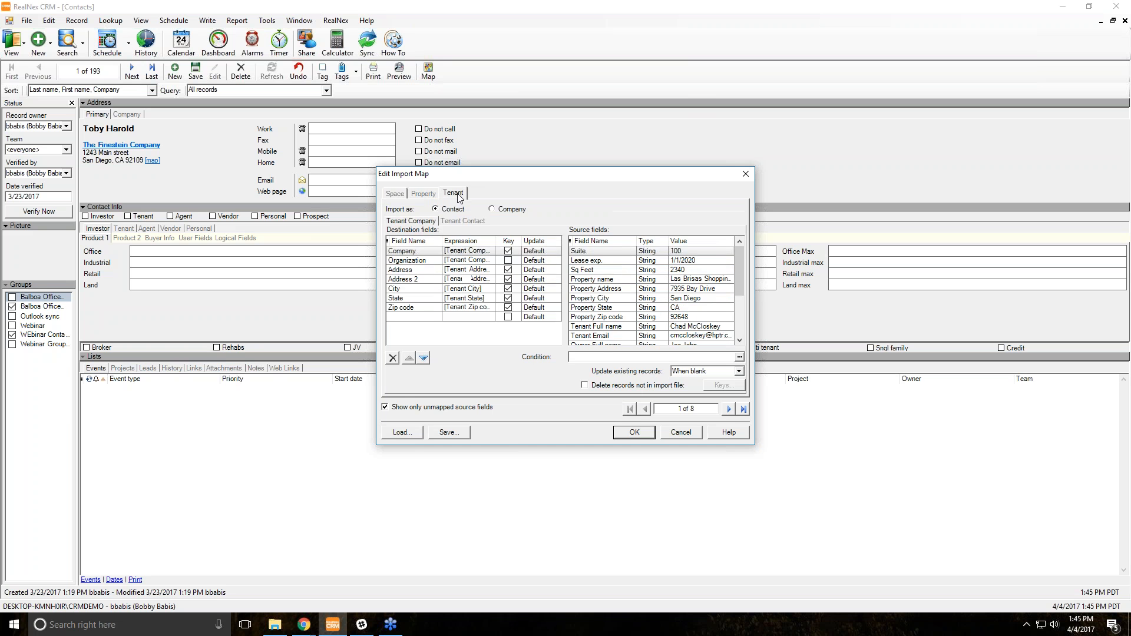
pyautogui.click(463, 221)
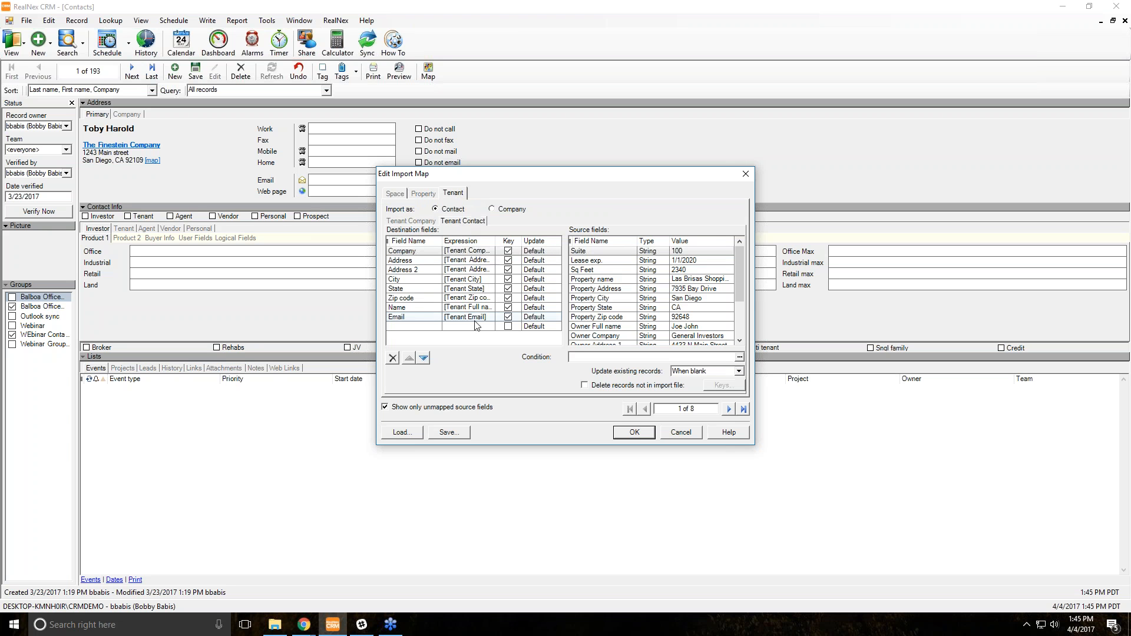
pyautogui.click(394, 194)
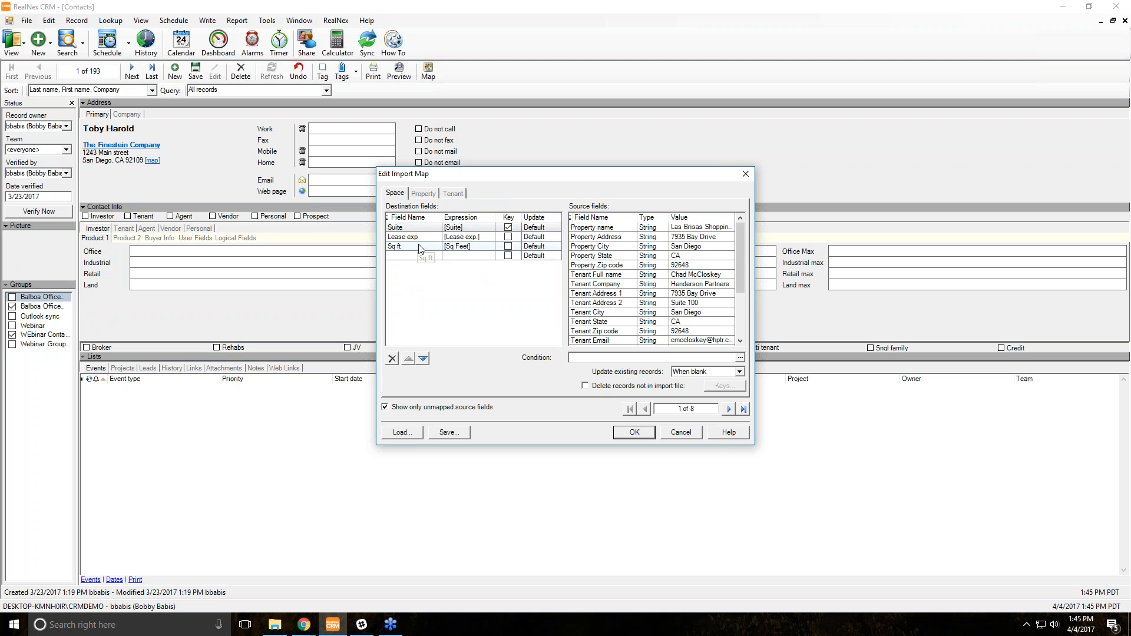
pyautogui.click(461, 198)
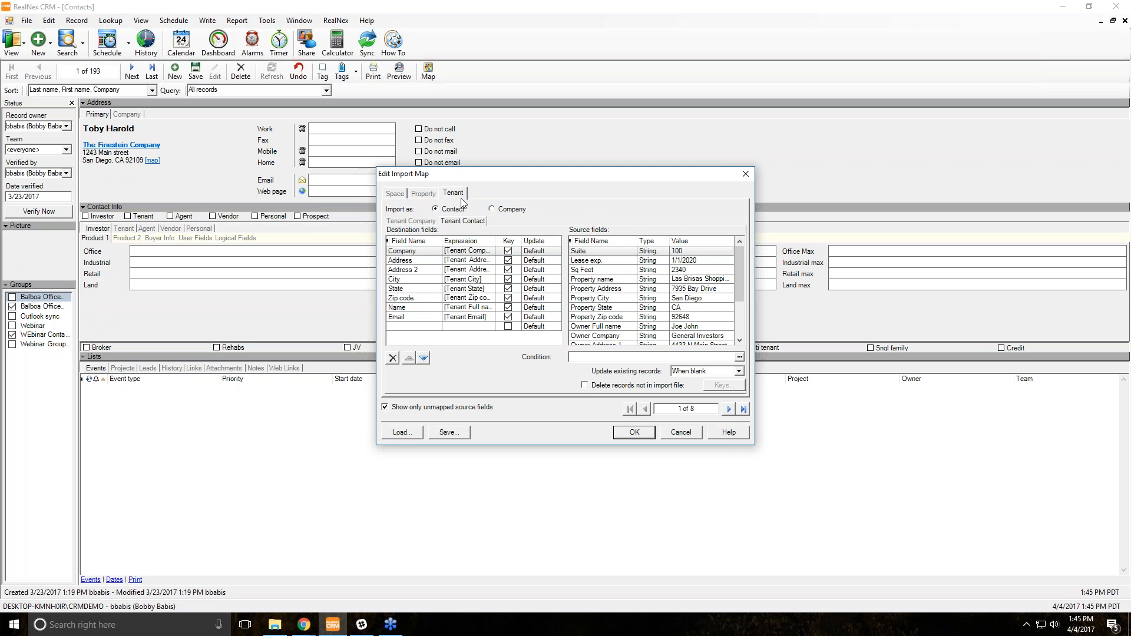
pyautogui.click(399, 327)
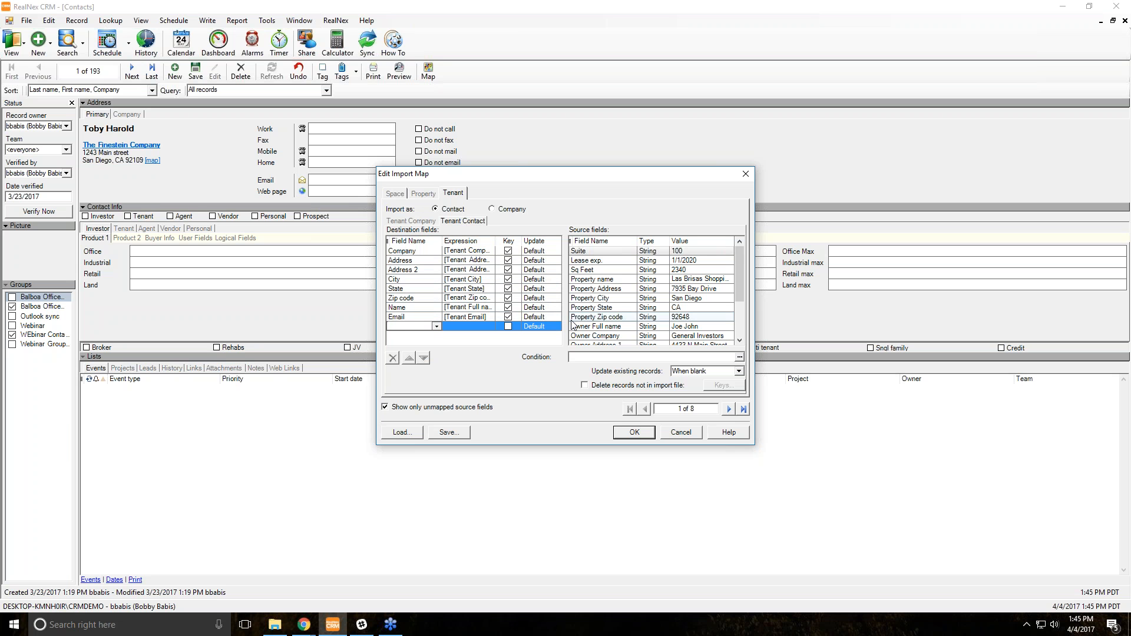
pyautogui.click(632, 311)
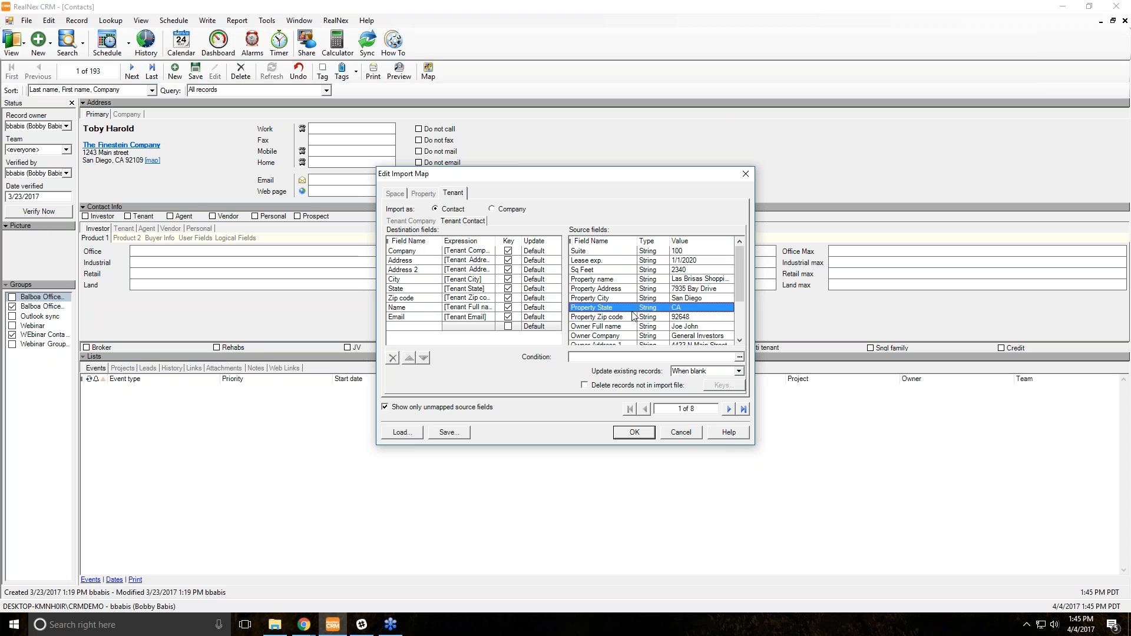
pyautogui.scroll(-2, 632, 312)
pyautogui.scroll(2, 633, 312)
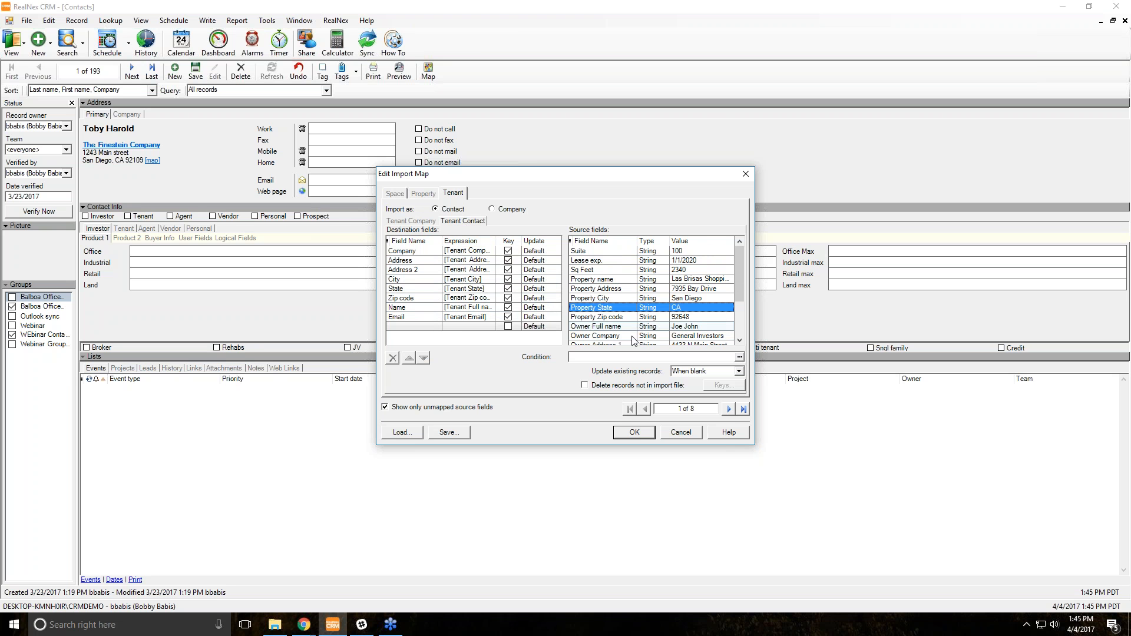
# Add Tenant as a Tenant Contact destination field with the constant "TRUE" as its expression, and check the new entry
pyautogui.click(406, 327)
pyautogui.write('Tenant')
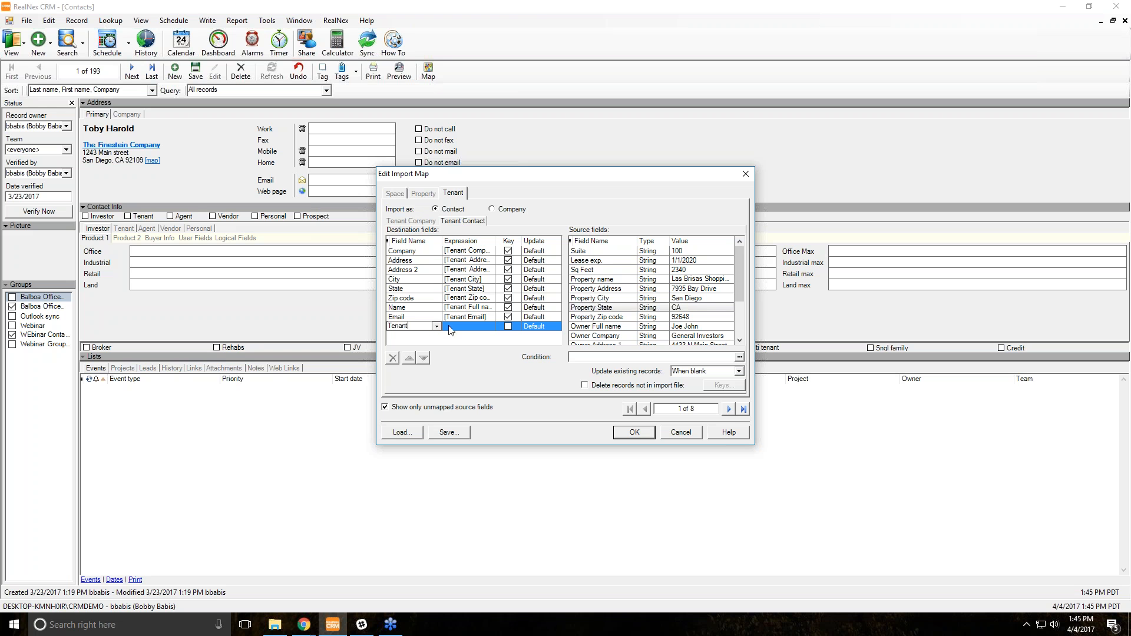
pyautogui.click(445, 327)
pyautogui.write('"TRUE')
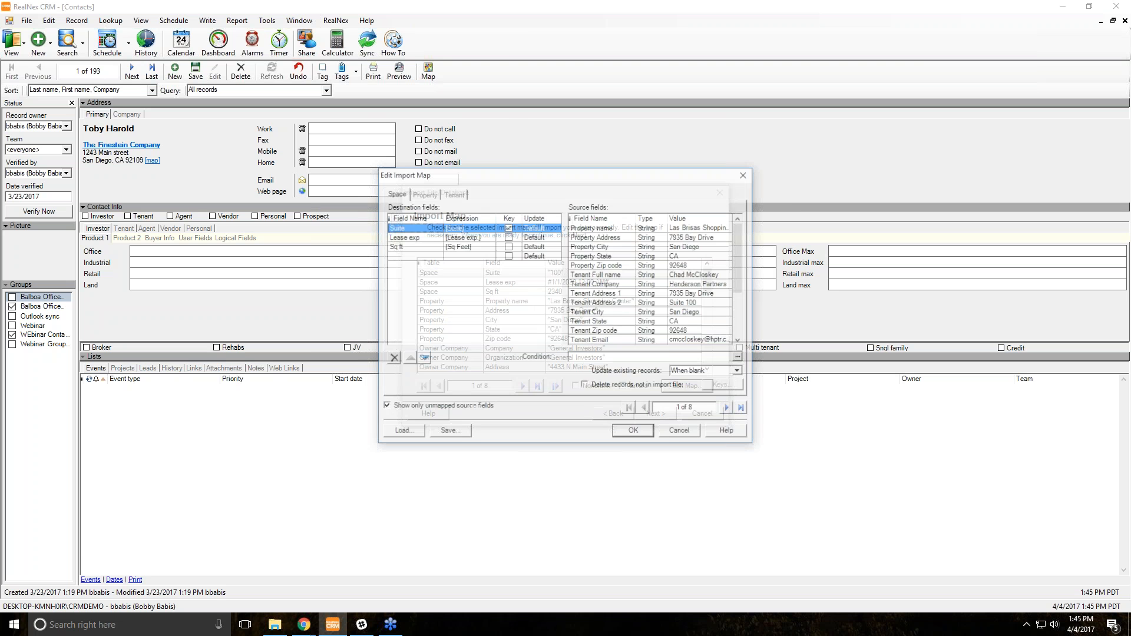
pyautogui.click(455, 195)
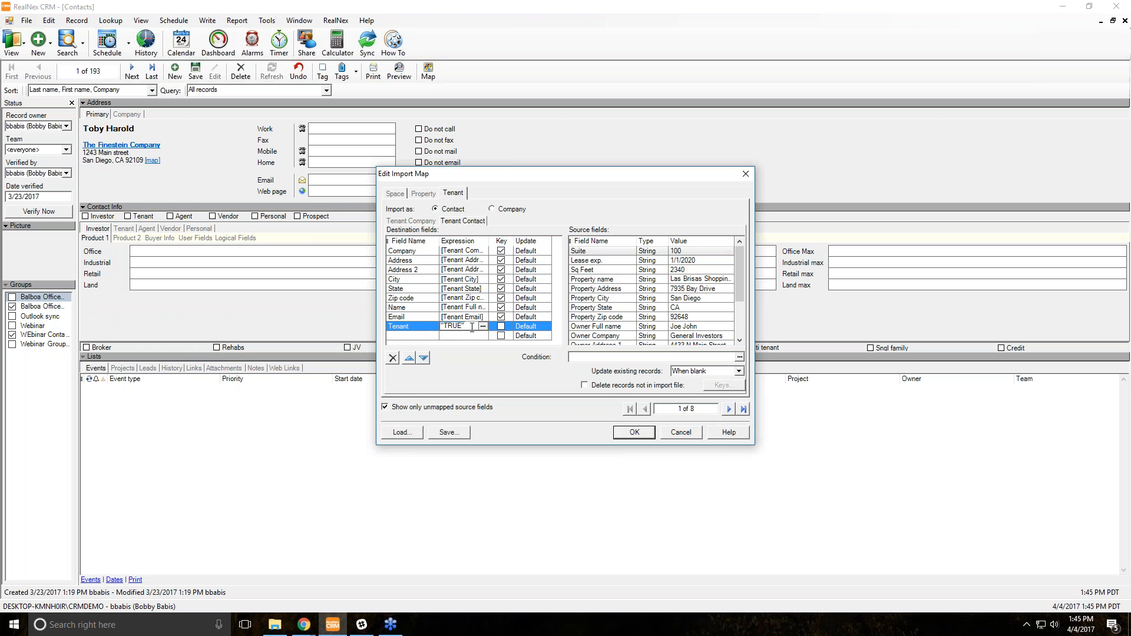
pyautogui.moveTo(472, 327); pyautogui.dragTo(440, 327)
# Add Space.Suite as a Tenant Contact destination field and map the Suite source field to it
pyautogui.click(400, 336)
pyautogui.write('Tenant')
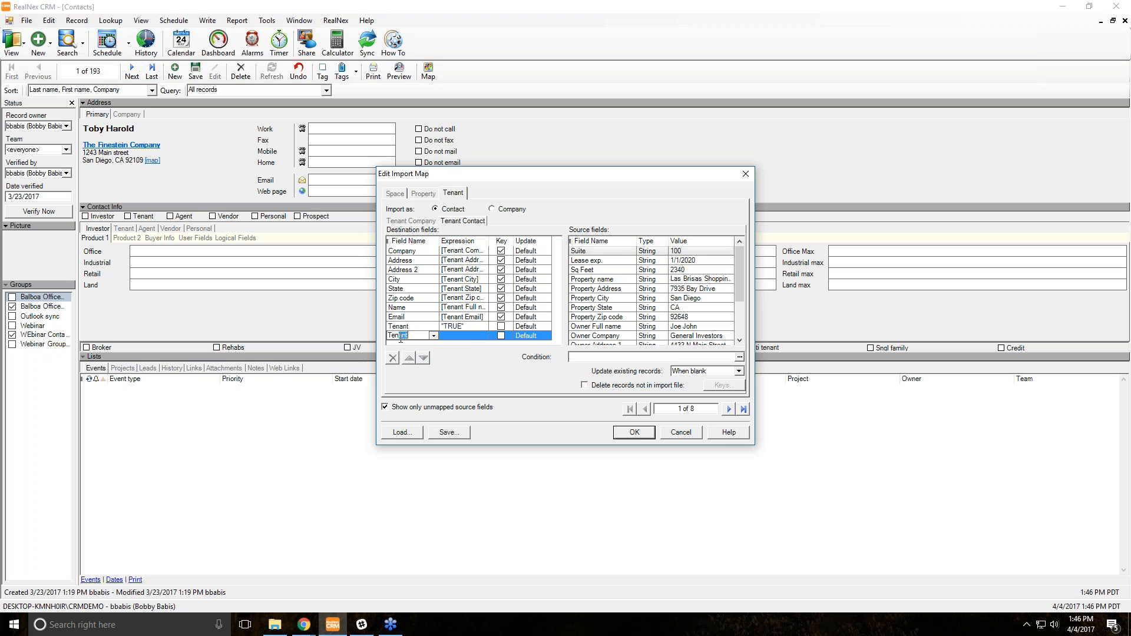
pyautogui.click(434, 336)
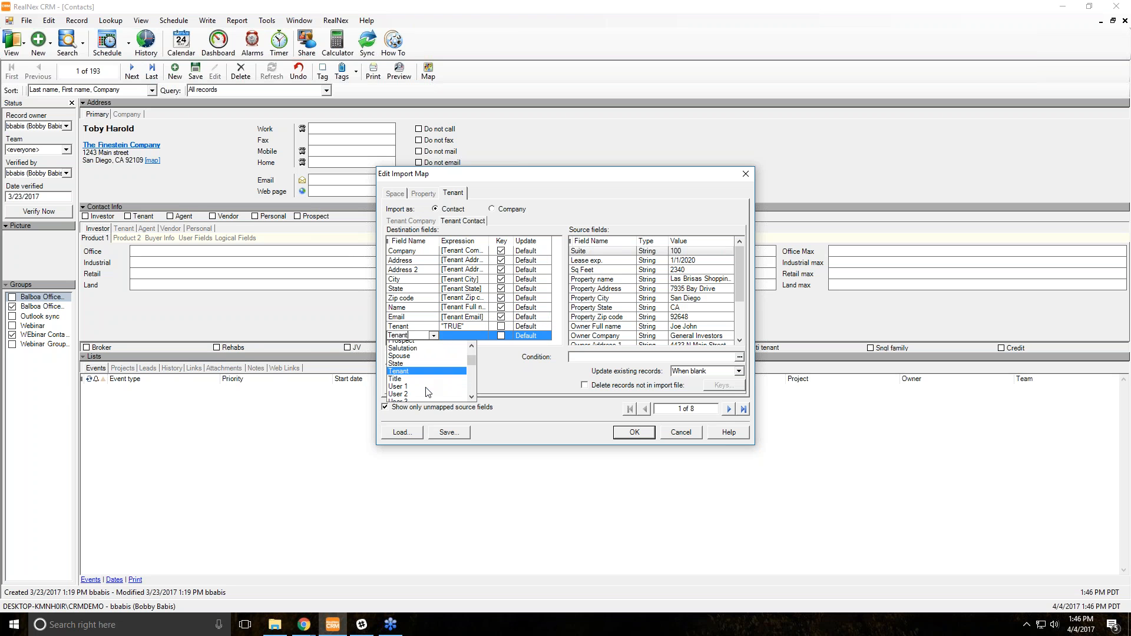
pyautogui.press('BackSpace')
pyautogui.press('BackSpace')
pyautogui.press('BackSpace')
pyautogui.press('BackSpace')
pyautogui.press('BackSpace')
pyautogui.write('State')
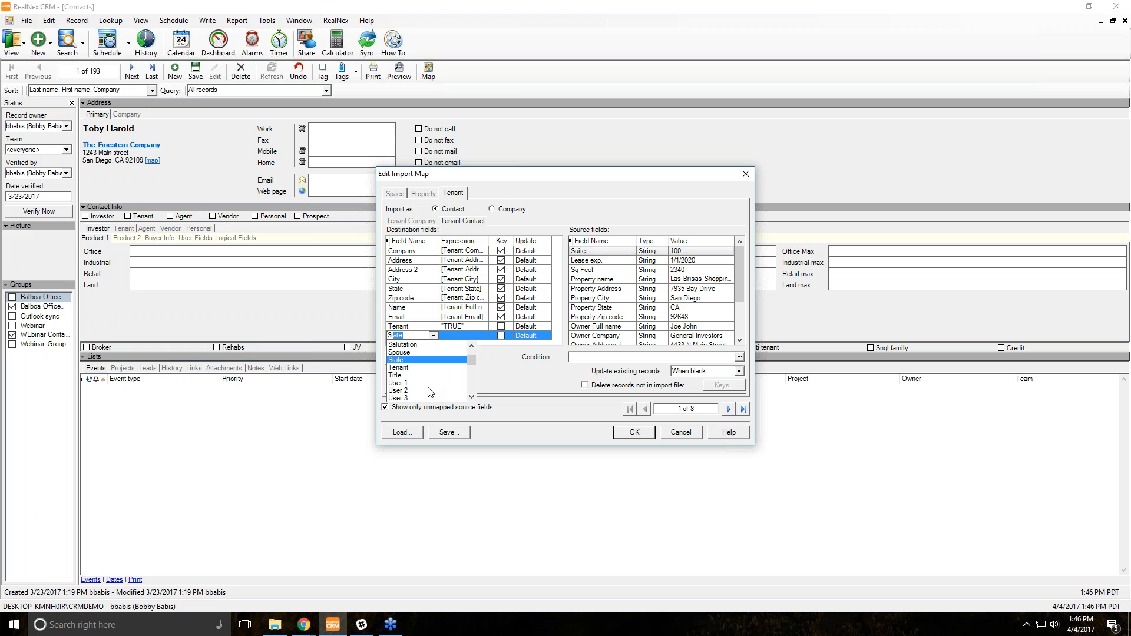
pyautogui.scroll(-1, 429, 386)
pyautogui.click(434, 336)
pyautogui.moveTo(472, 364); pyautogui.dragTo(468, 382)
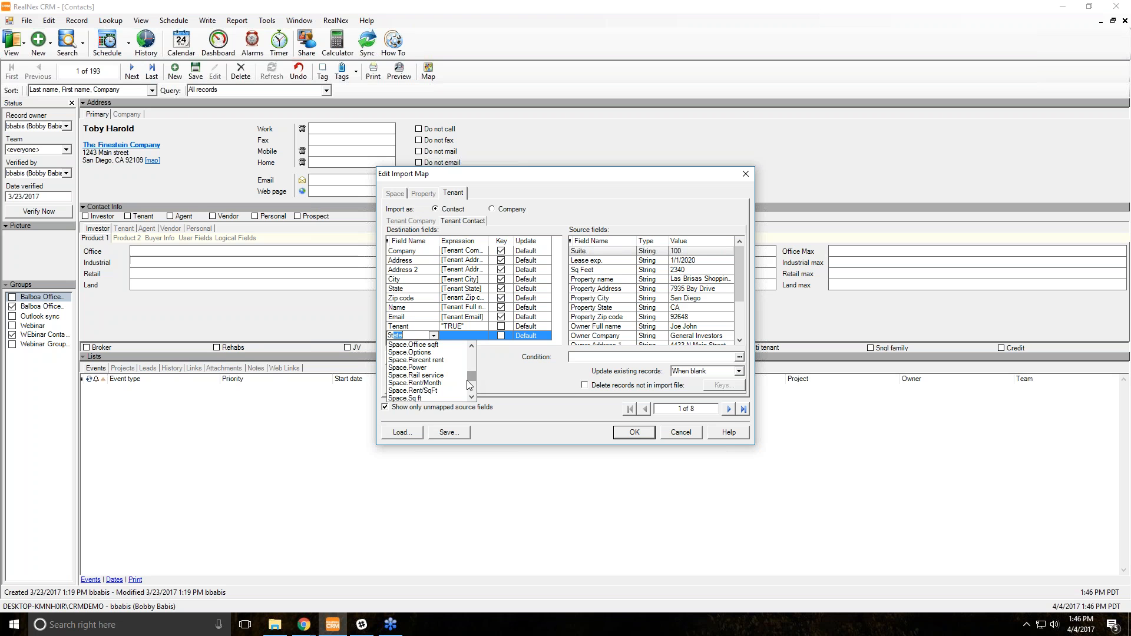
pyautogui.scroll(-1, 442, 386)
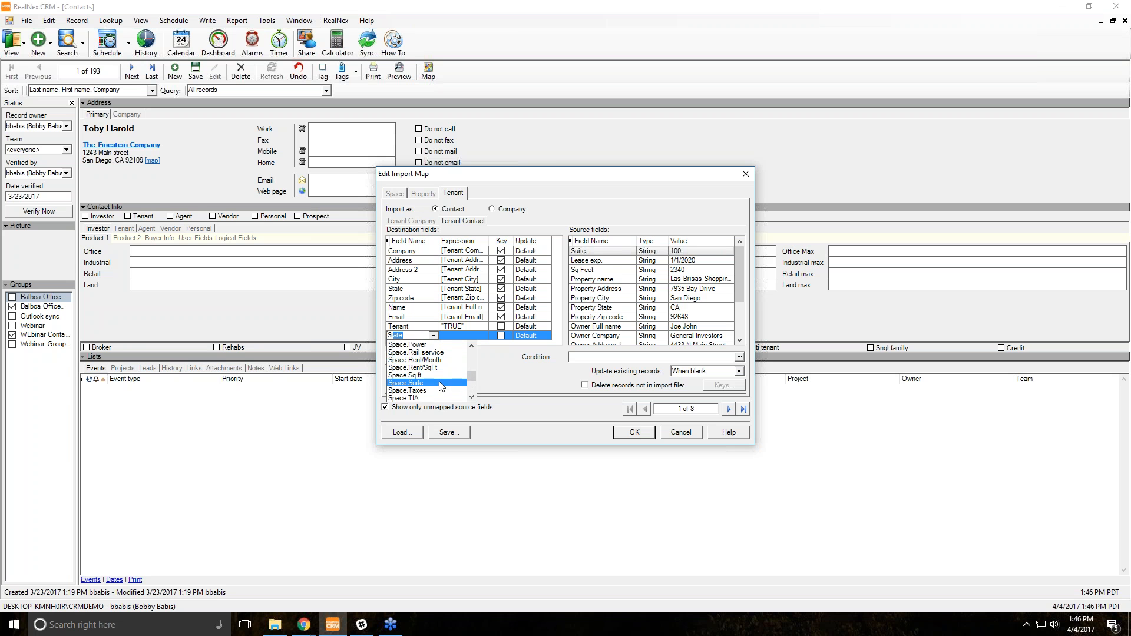
pyautogui.click(441, 384)
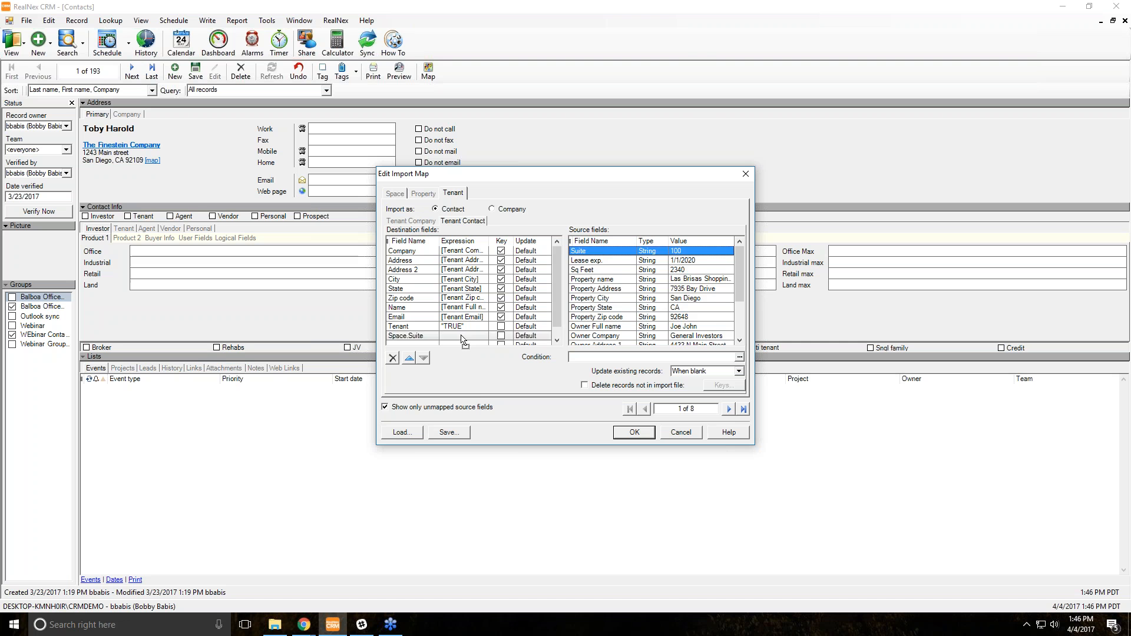
pyautogui.moveTo(461, 336); pyautogui.dragTo(462, 336)
# Add the Space lease expiration as a Tenant Contact destination field and map the Lease exp. source field to it
pyautogui.click(411, 344)
pyautogui.write('Spac')
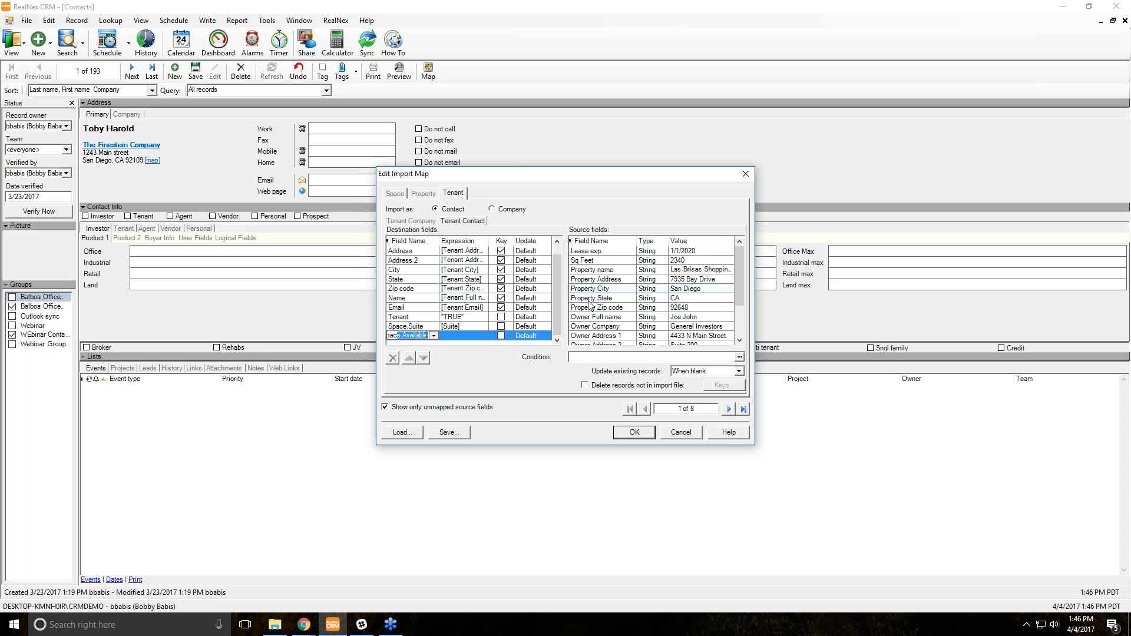
pyautogui.click(433, 335)
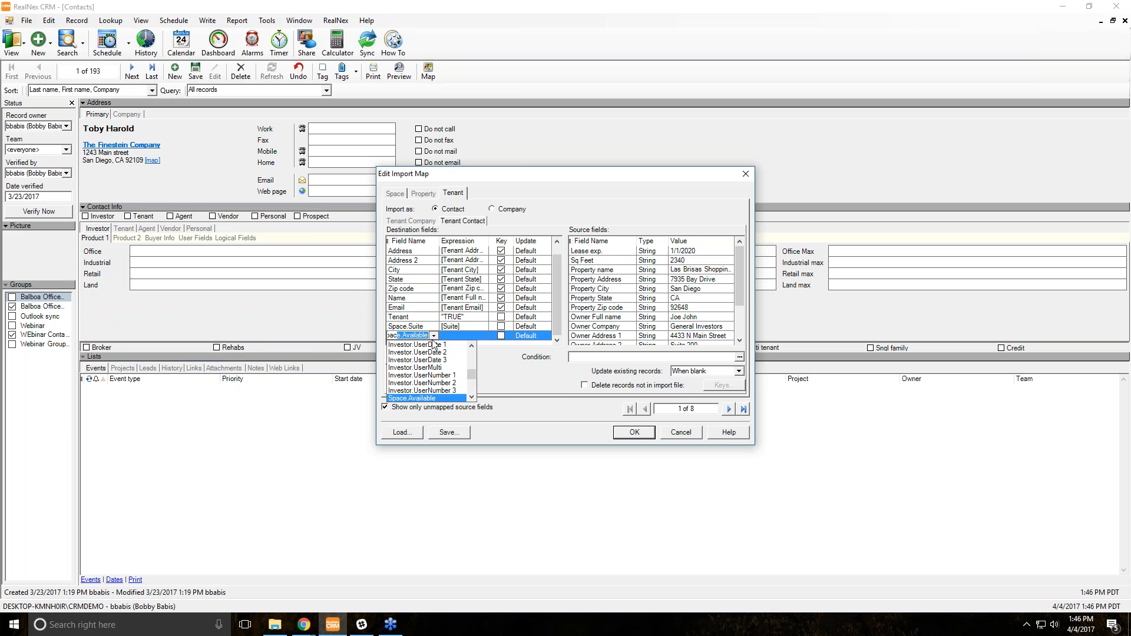
pyautogui.scroll(-5, 442, 390)
pyautogui.scroll(-1, 439, 396)
pyautogui.click(439, 398)
pyautogui.moveTo(589, 252); pyautogui.dragTo(458, 336)
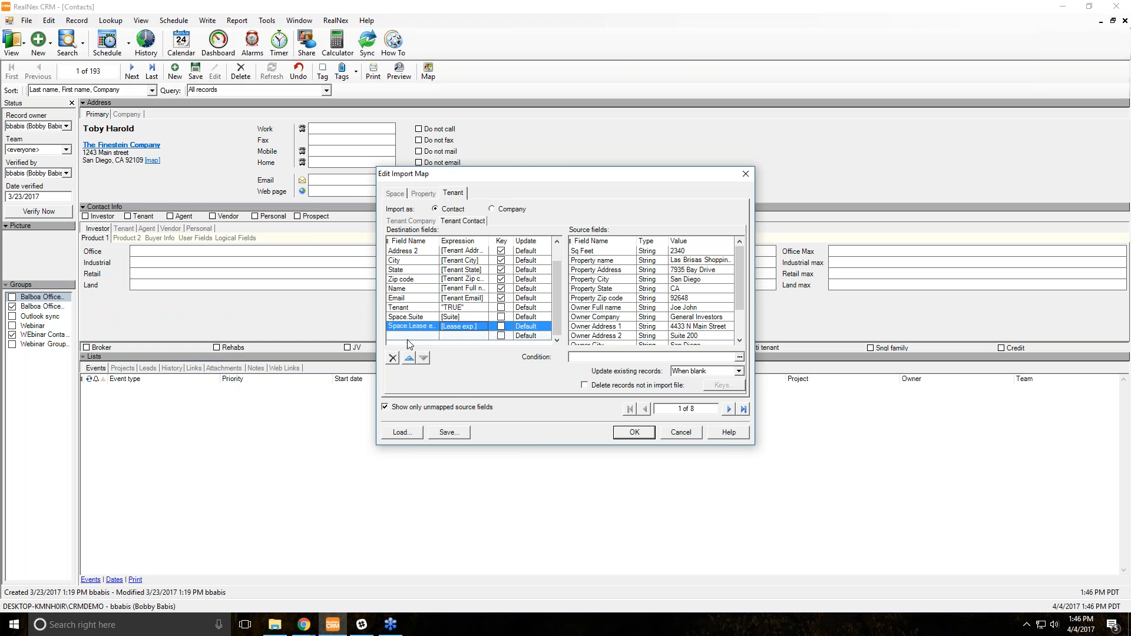
# Add Space.Sq ft as a Tenant Contact destination field and map the Sq Feet source field to it
pyautogui.click(397, 336)
pyautogui.write('Space.Sq ft')
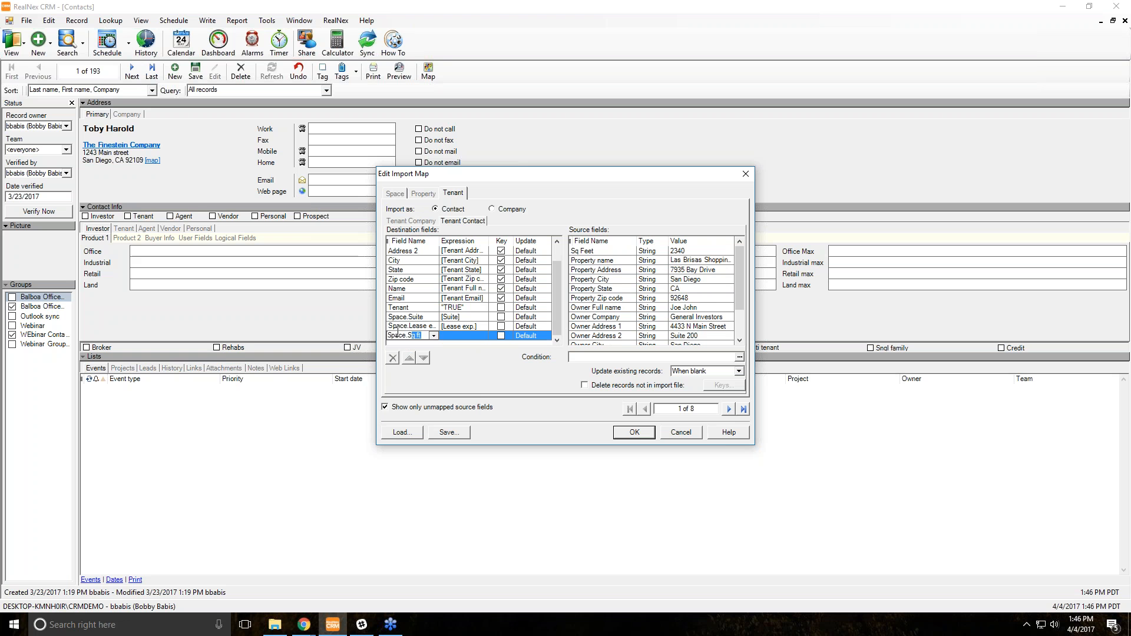
pyautogui.moveTo(587, 253); pyautogui.dragTo(473, 346)
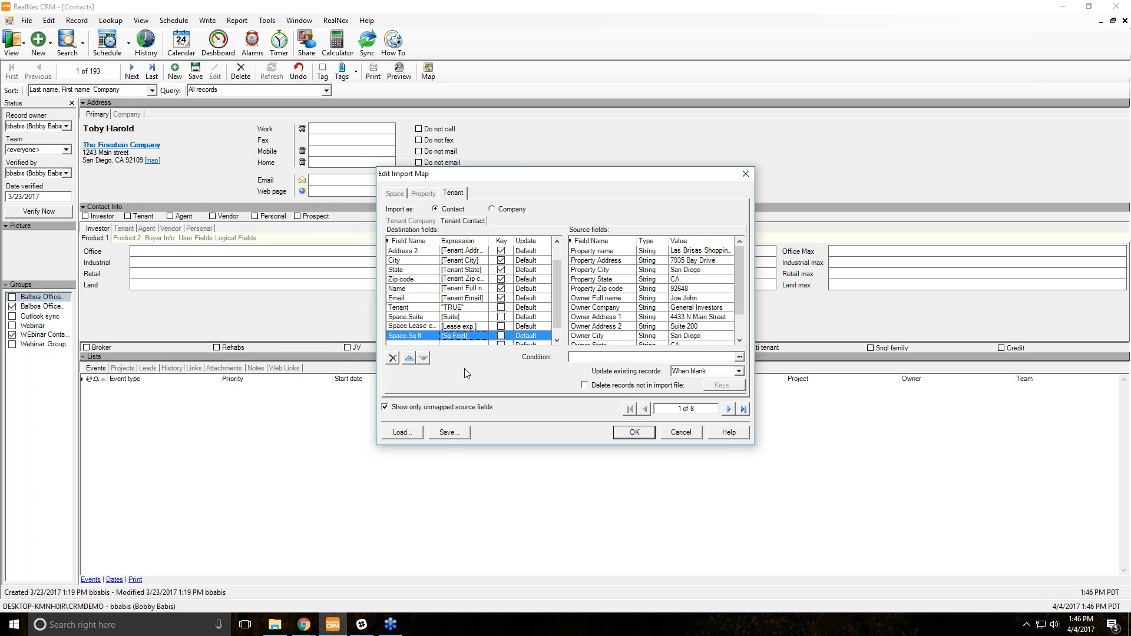
# Save the import map as "Space" in the Webinar Files folder and finish editing the map
pyautogui.click(449, 432)
pyautogui.click(662, 246)
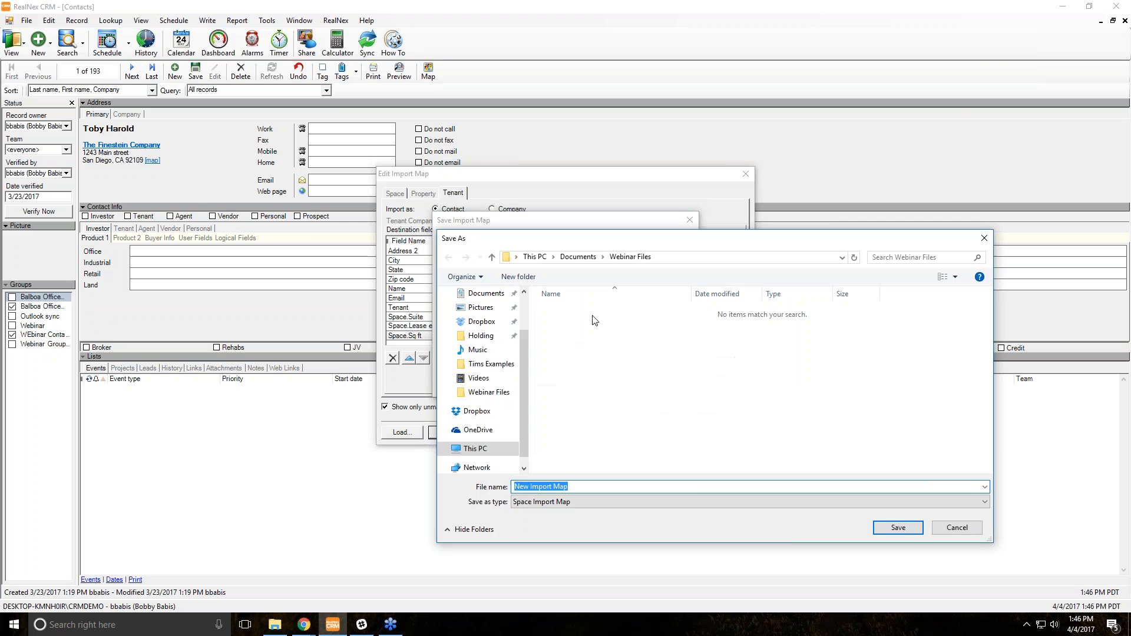
pyautogui.write('Space')
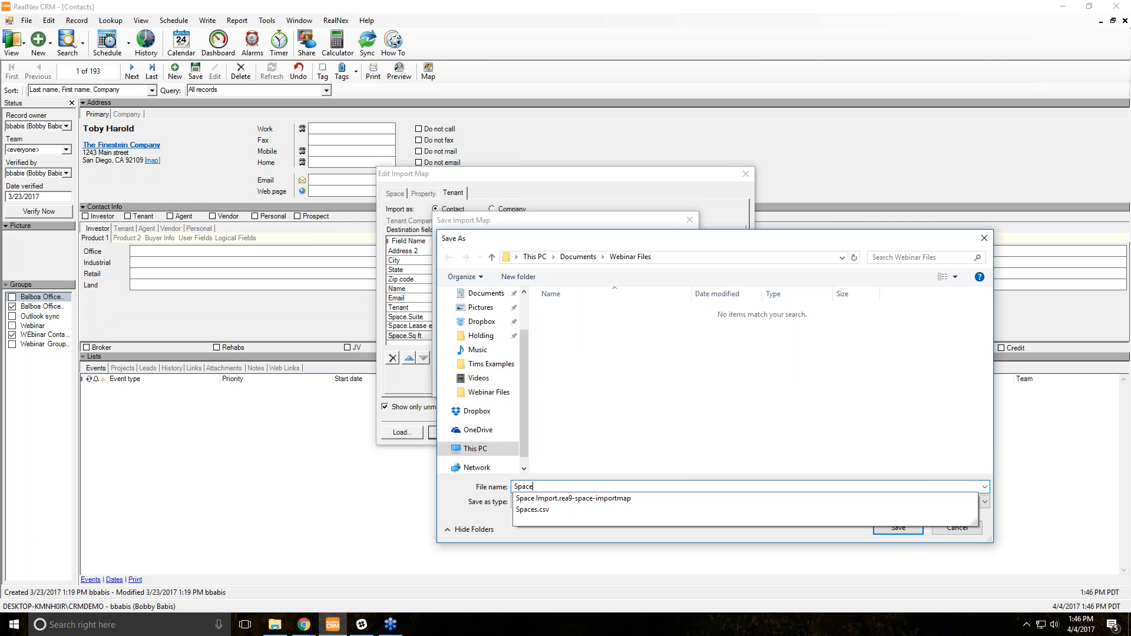
pyautogui.press('Return')
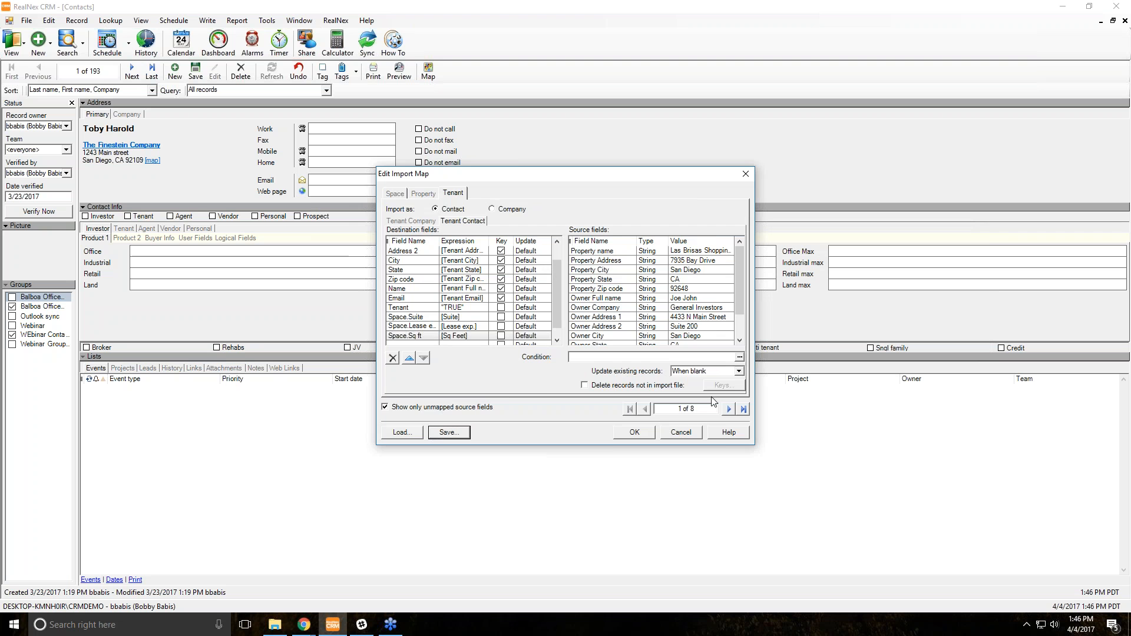
pyautogui.click(627, 434)
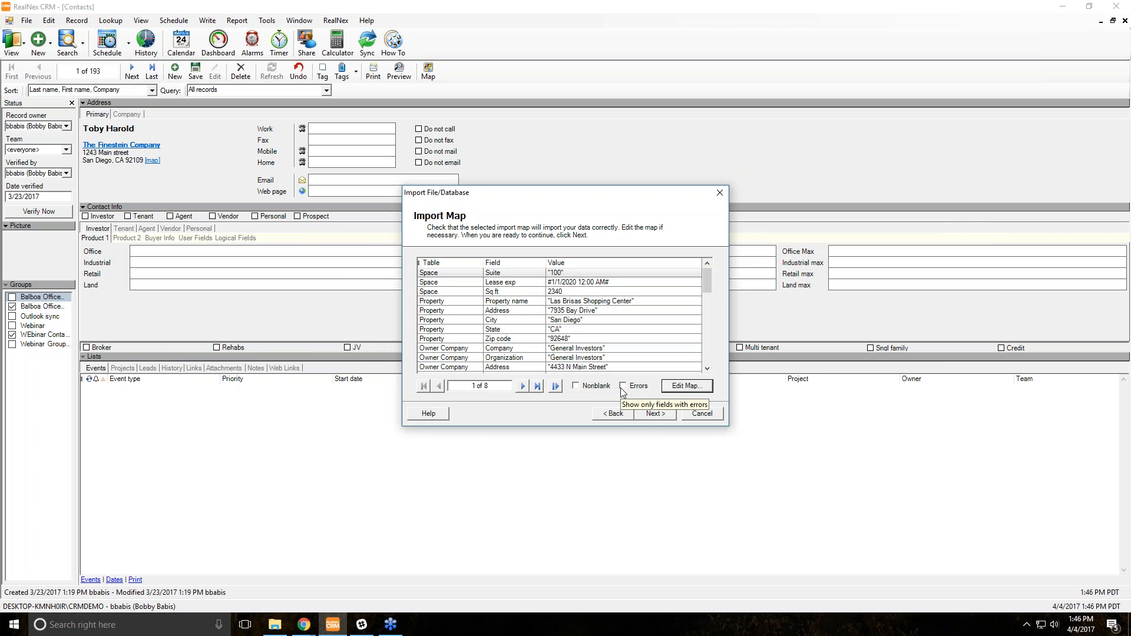
# Proceed to the import options, enable history records only when updating an existing record, and cancel the import
pyautogui.click(674, 420)
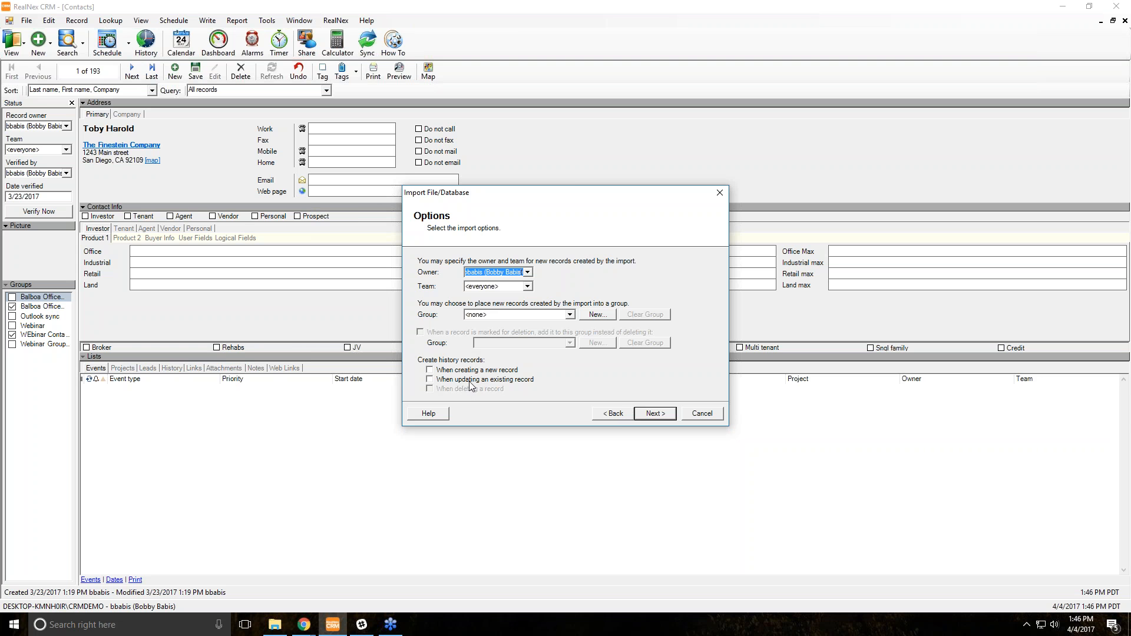
pyautogui.click(453, 371)
pyautogui.click(457, 381)
pyautogui.click(463, 372)
pyautogui.click(708, 413)
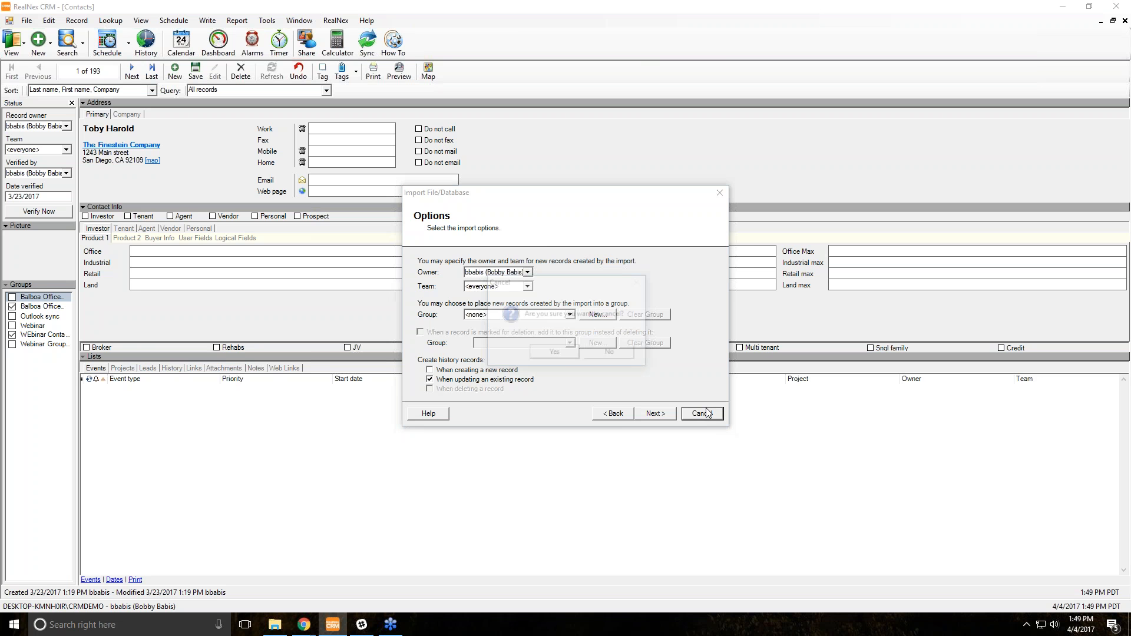
pyautogui.click(555, 354)
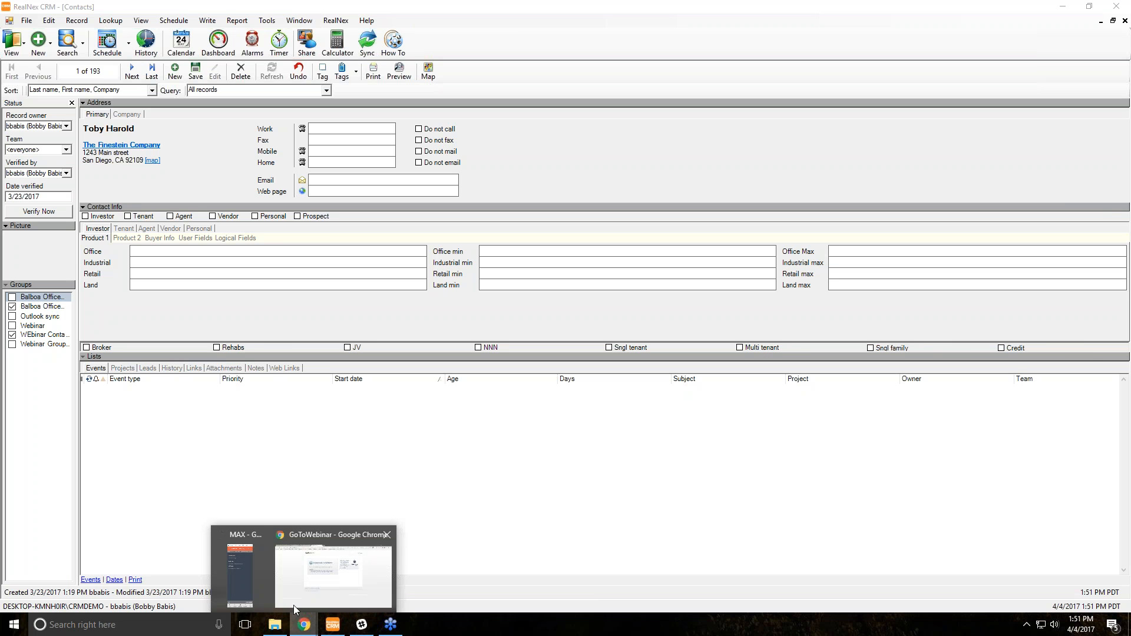
# Switch to Chrome and open the webinars page from the RealNex website
pyautogui.click(317, 576)
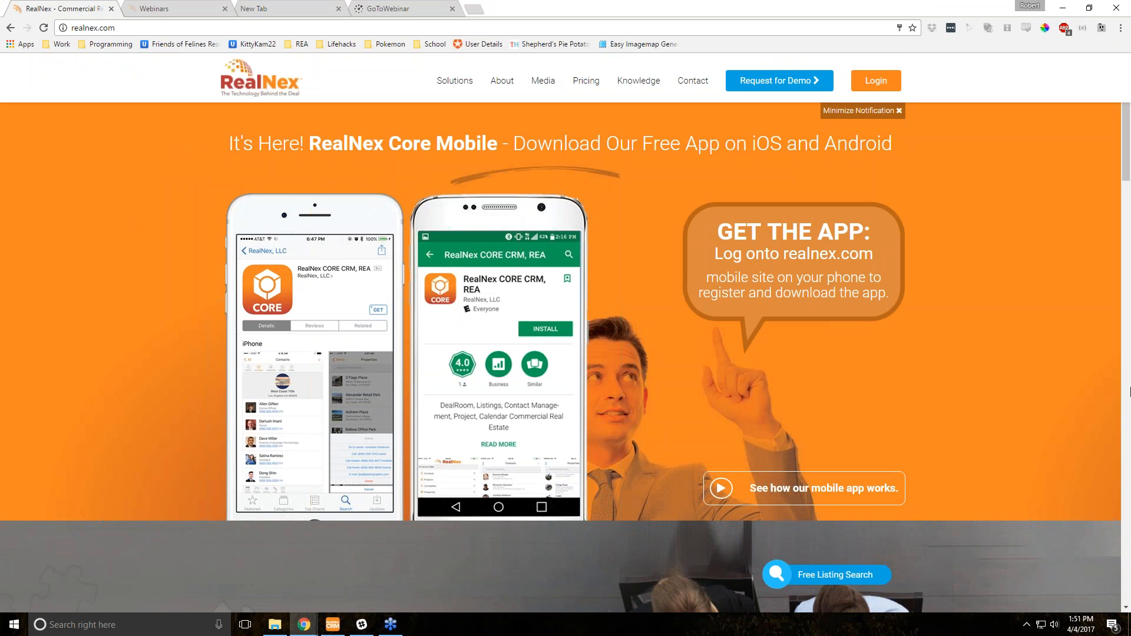
pyautogui.scroll(-8, 555, 507)
pyautogui.click(555, 507)
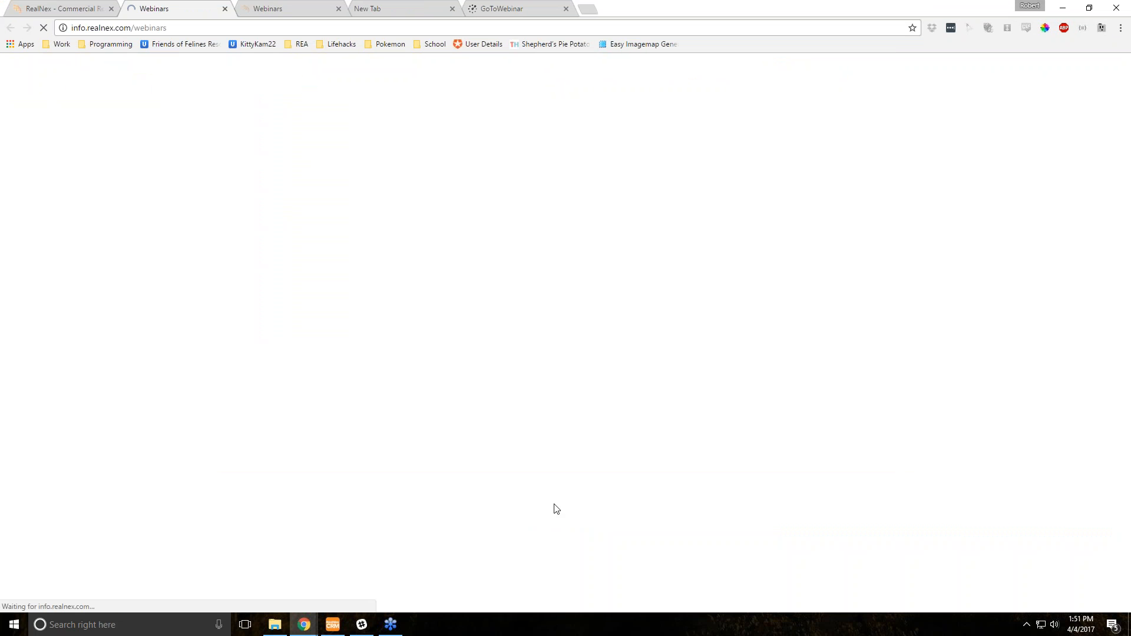